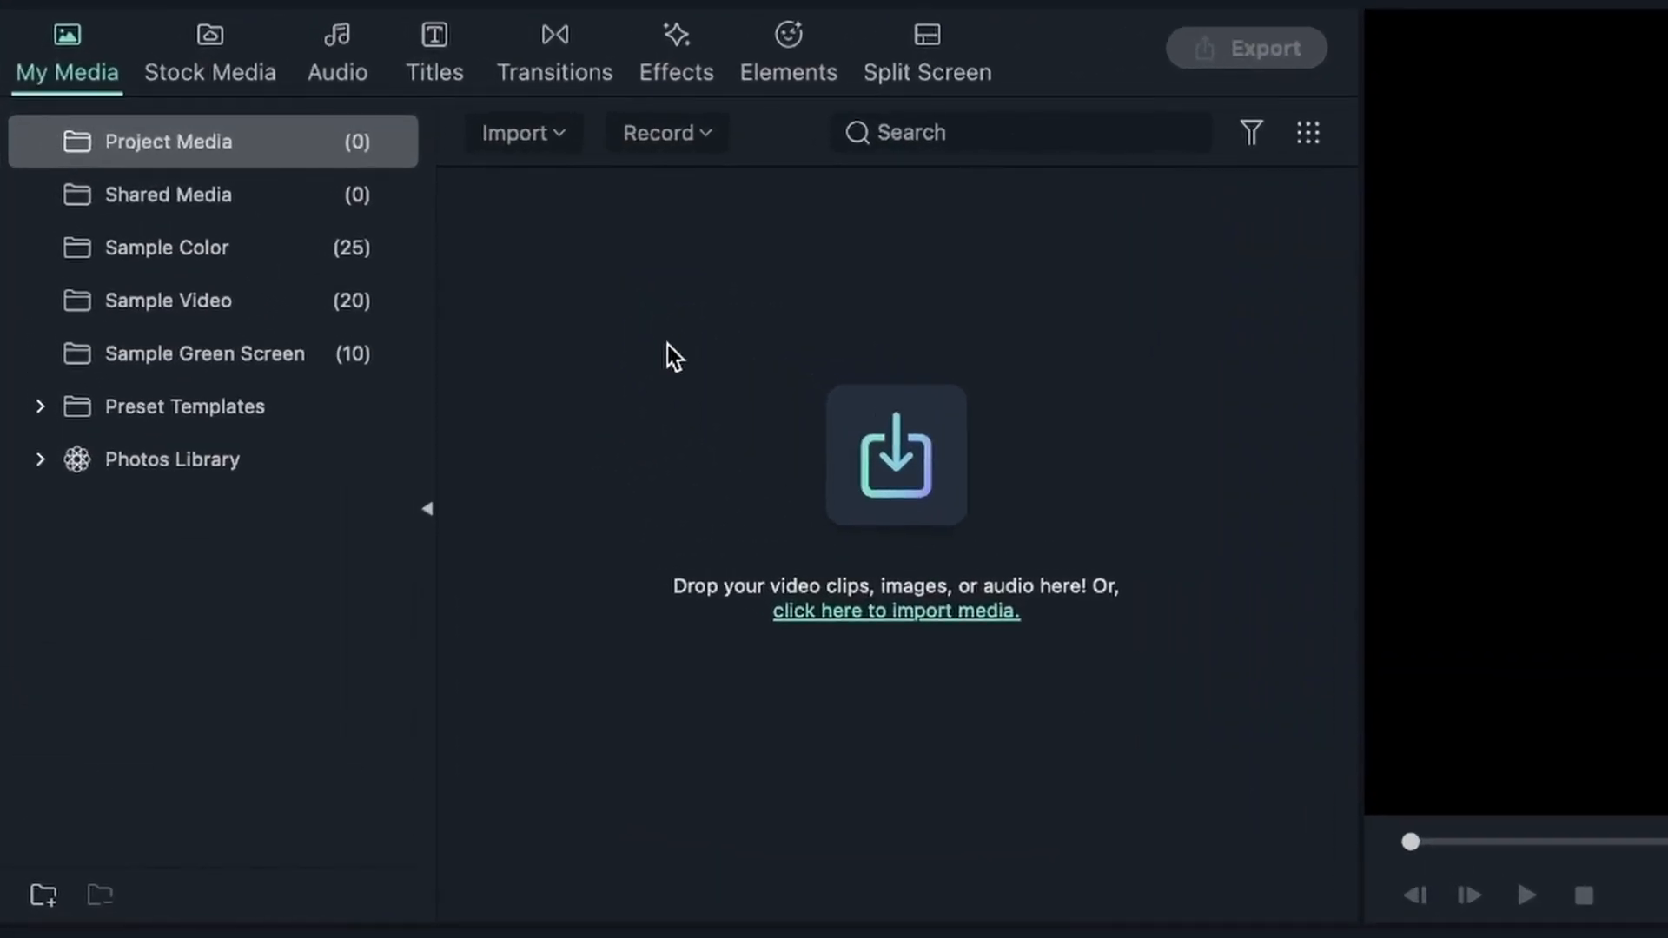
# Browse the included transitions library, looking through the orb, roll, whirl, warp and zoom transitions
pyautogui.click(596, 86)
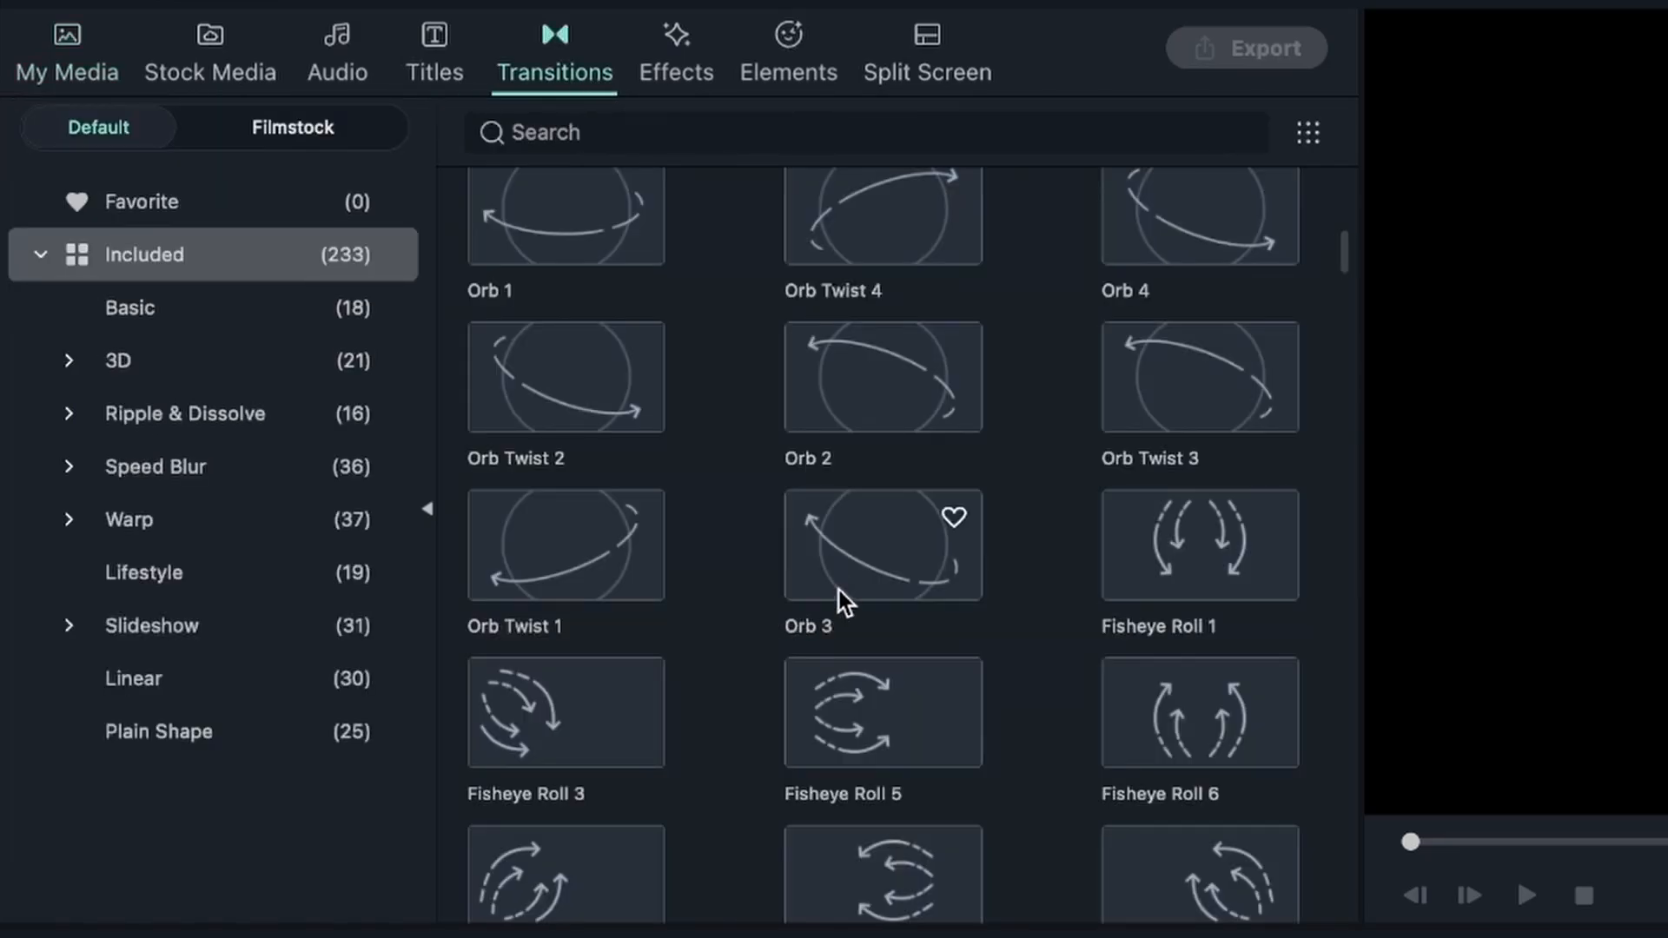
pyautogui.scroll(2, 1020, 498)
pyautogui.scroll(-15, 1020, 498)
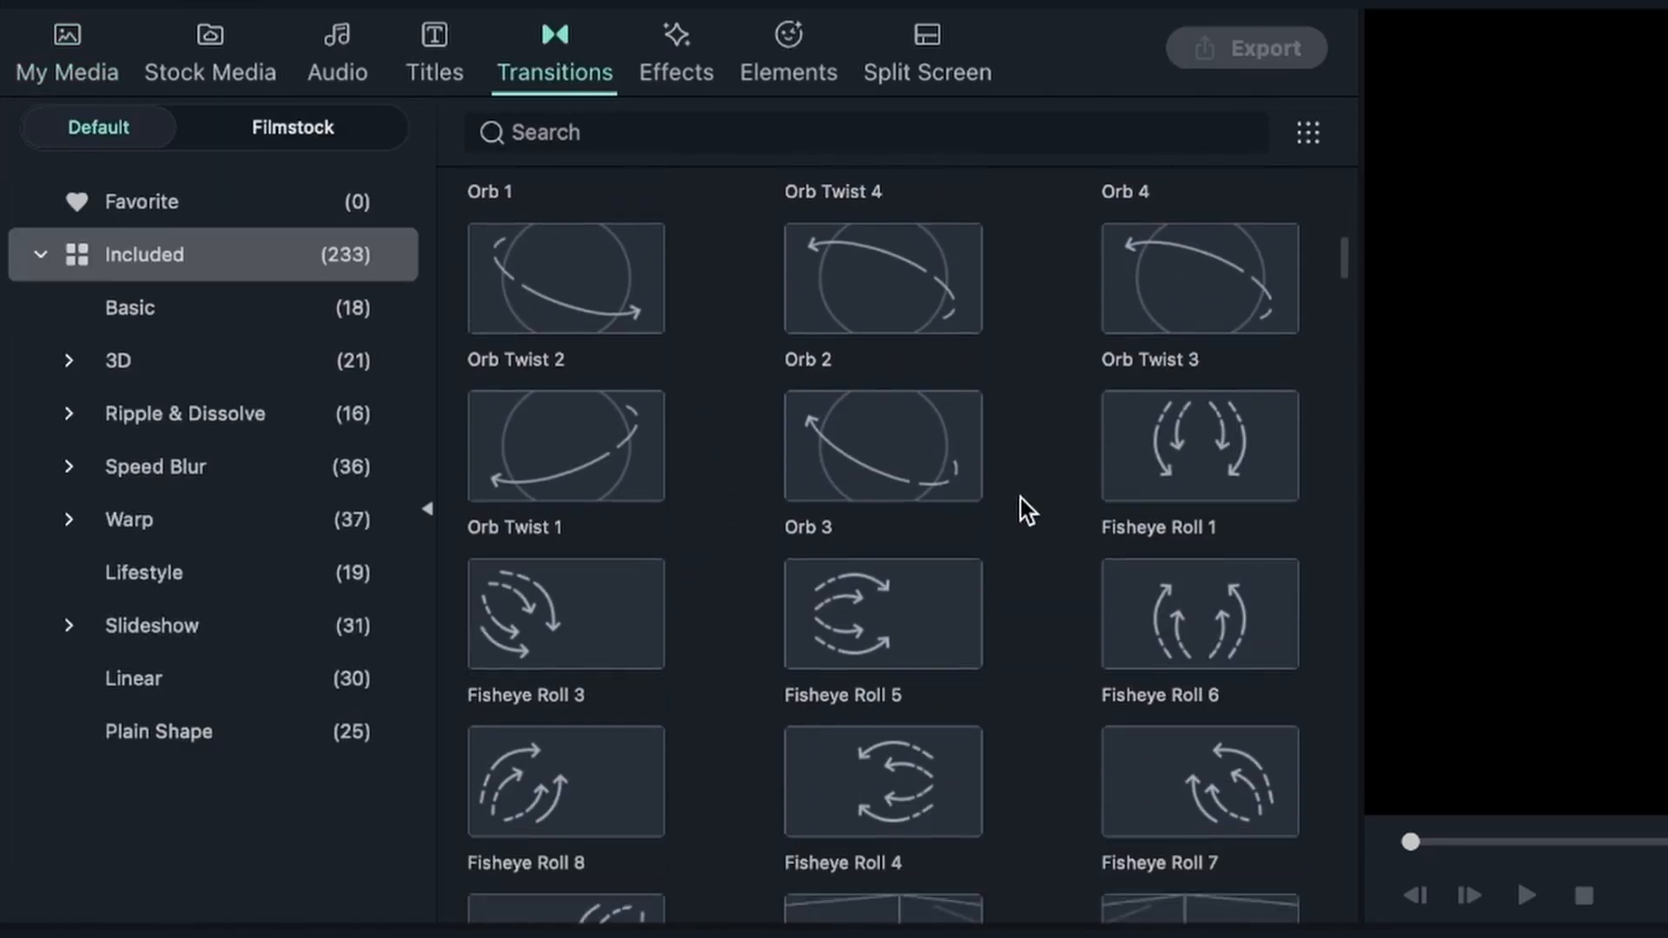
pyautogui.scroll(-20, 1020, 498)
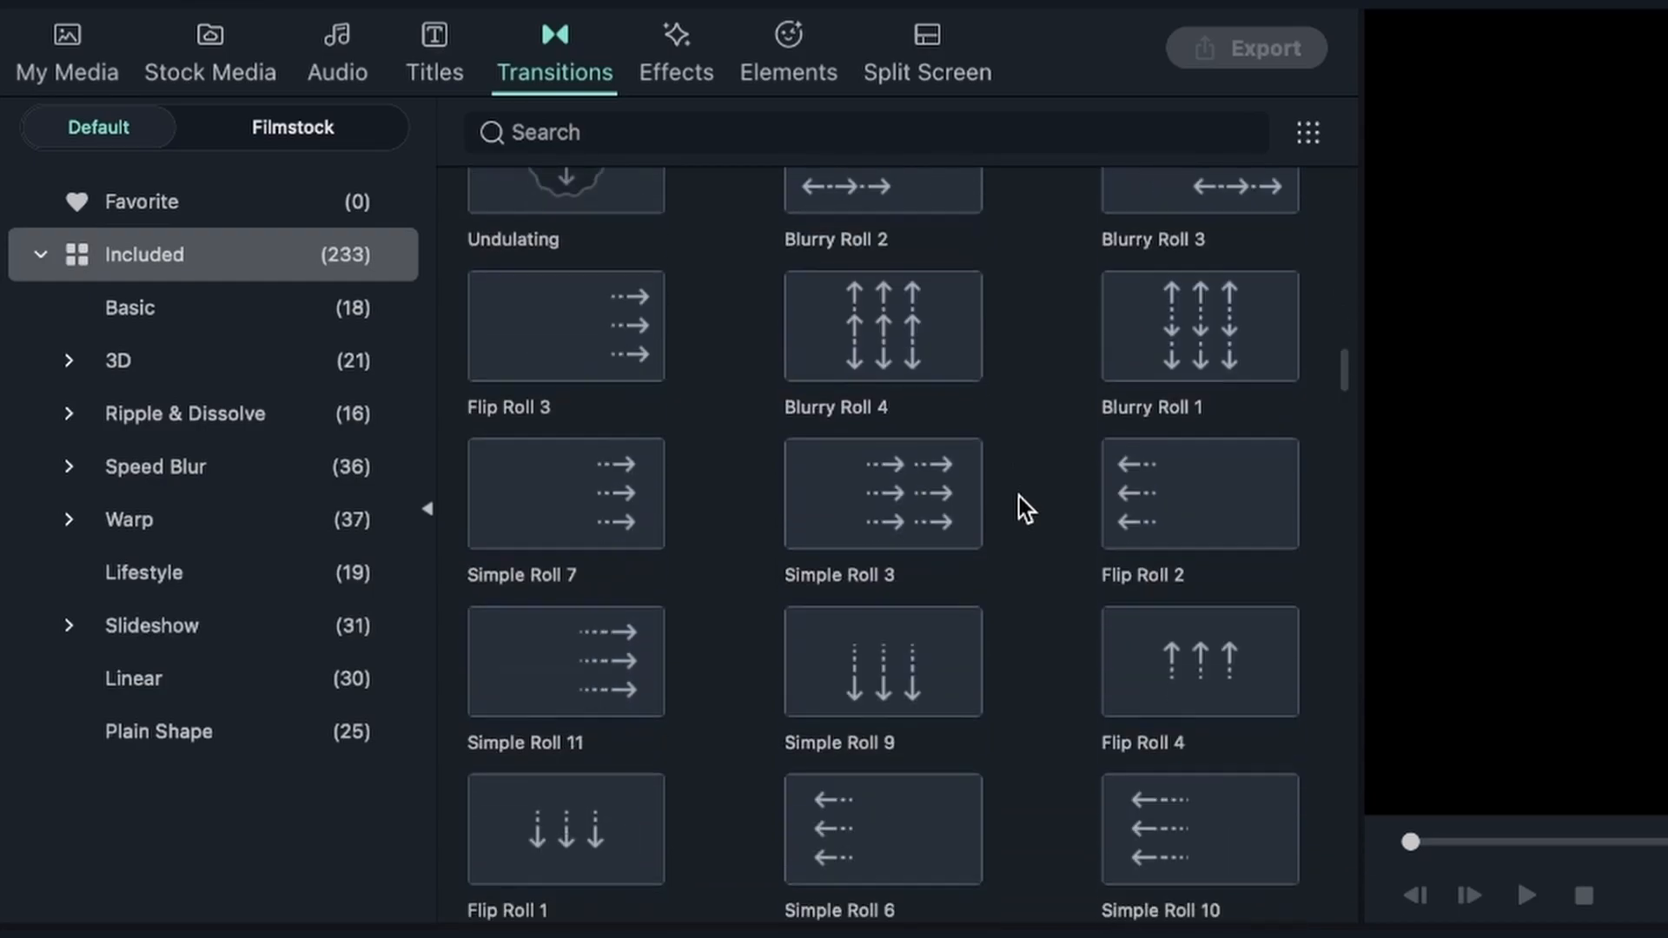
pyautogui.scroll(-10, 1018, 493)
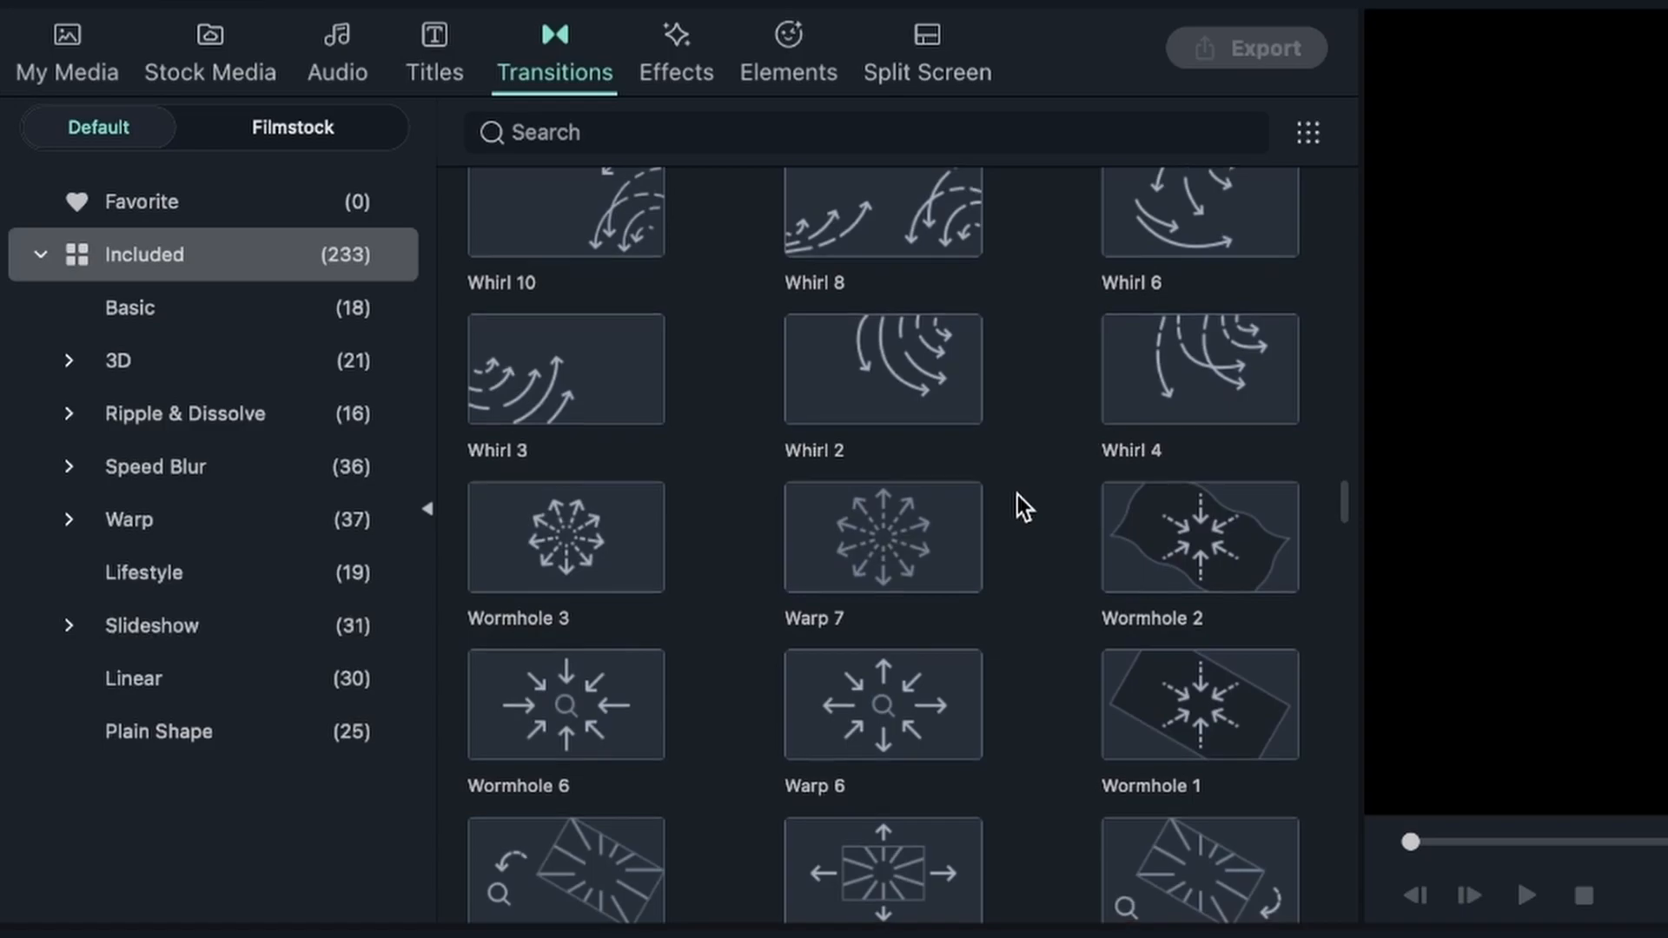
pyautogui.scroll(-3, 1019, 494)
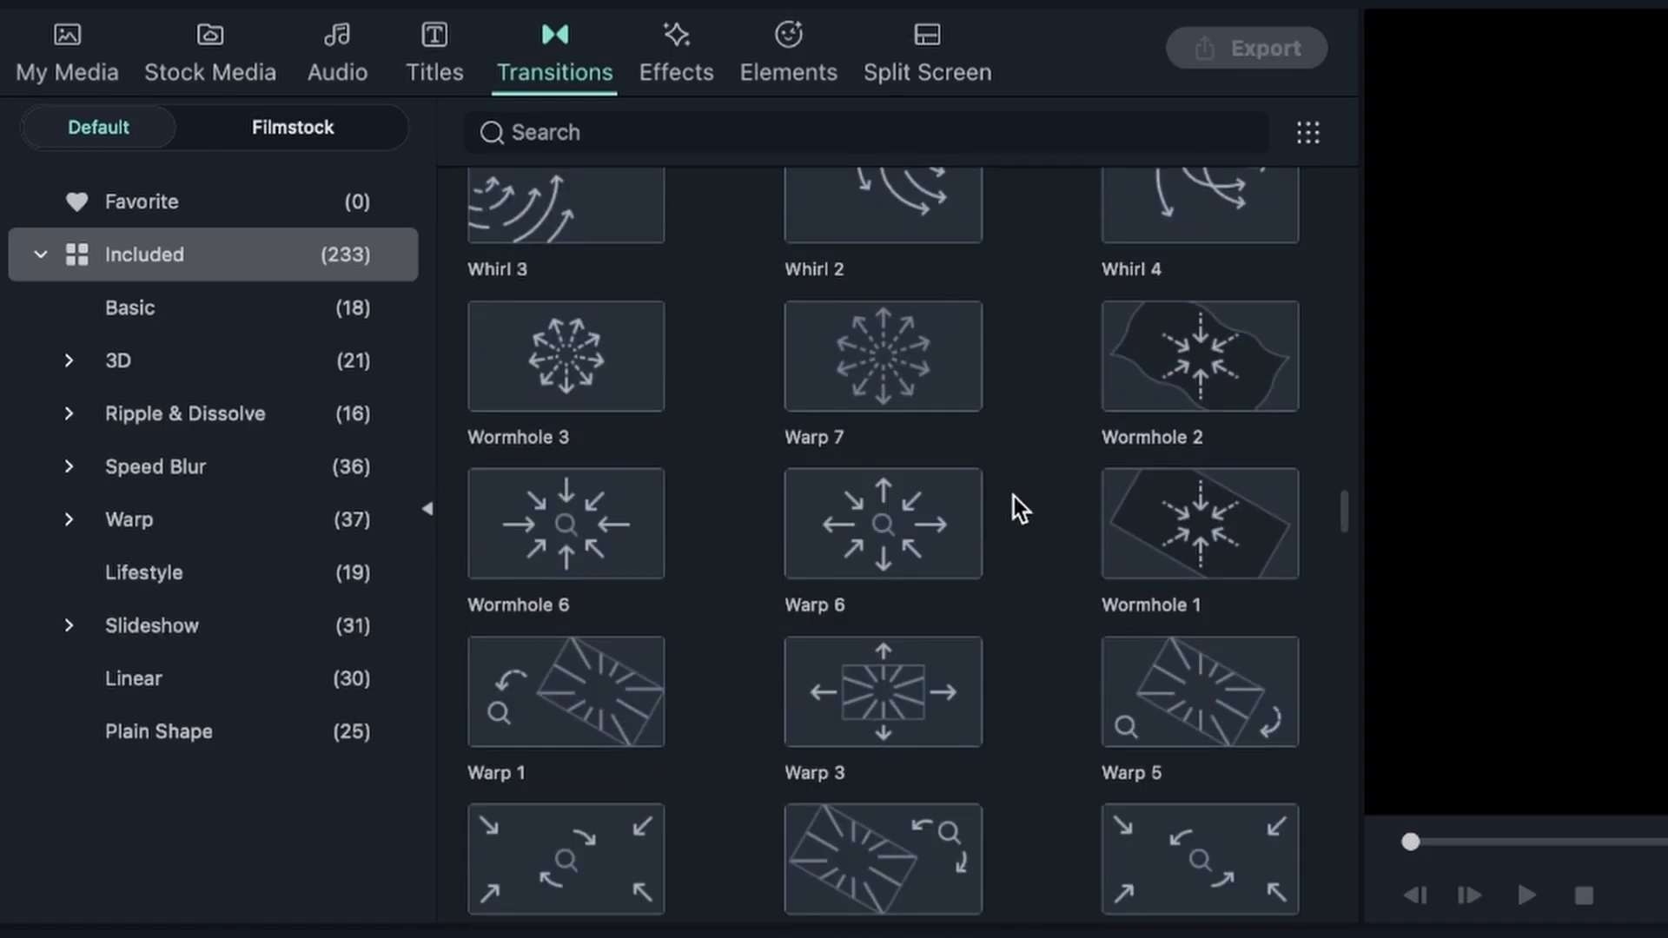
pyautogui.scroll(-8, 1014, 497)
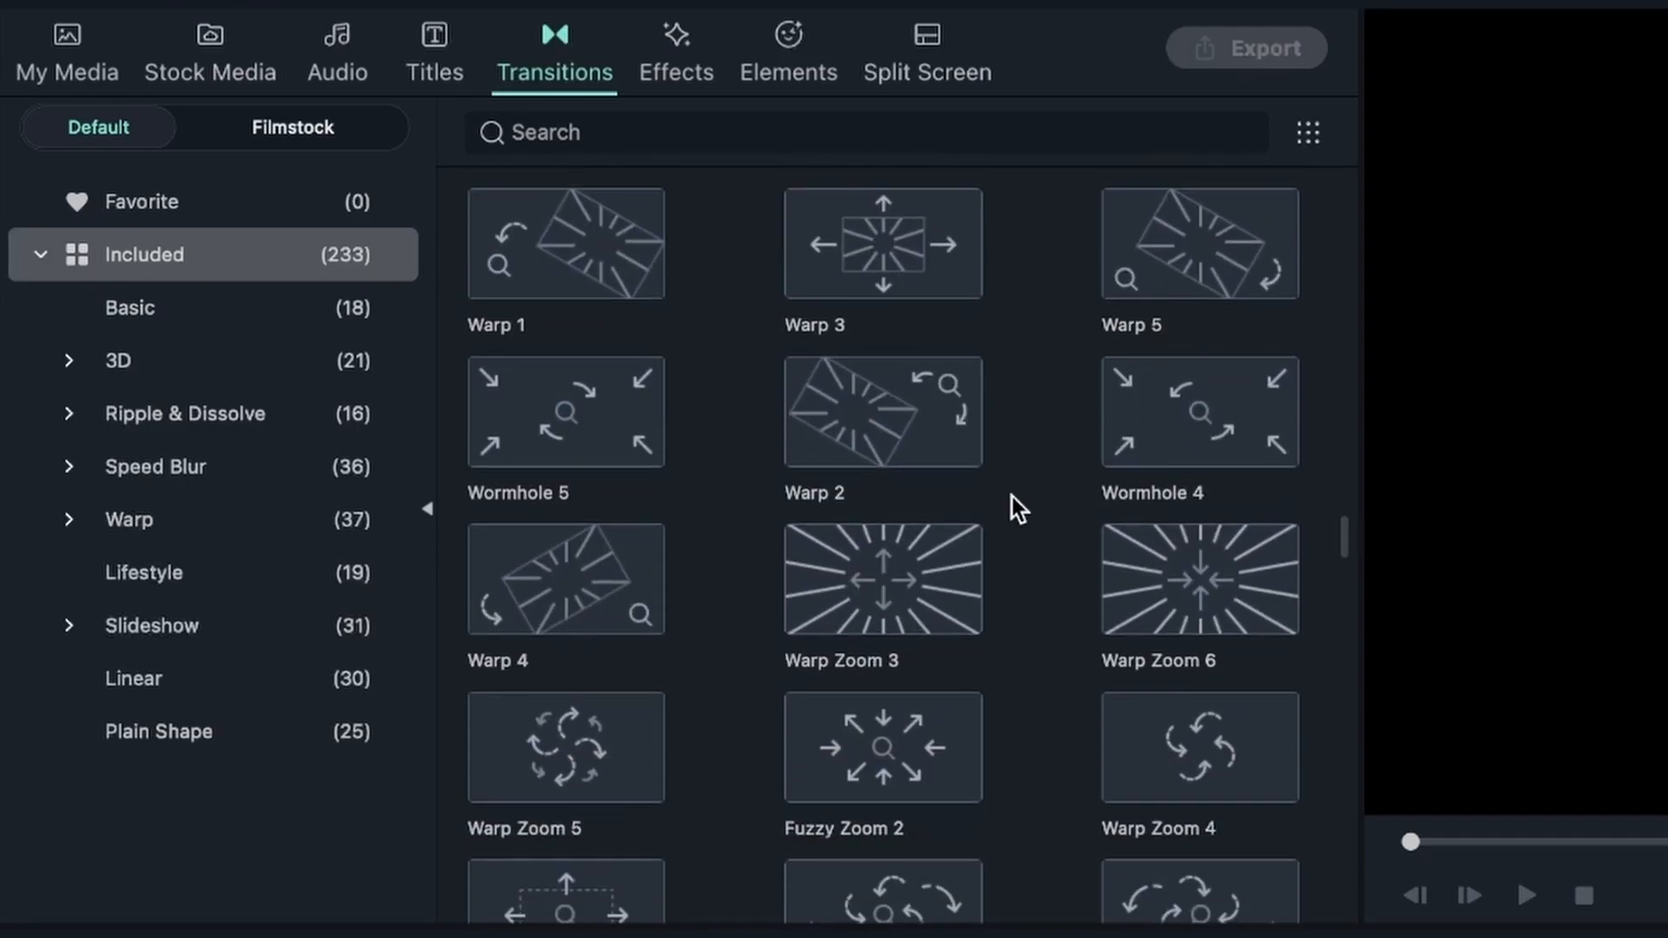
pyautogui.scroll(-10, 1013, 497)
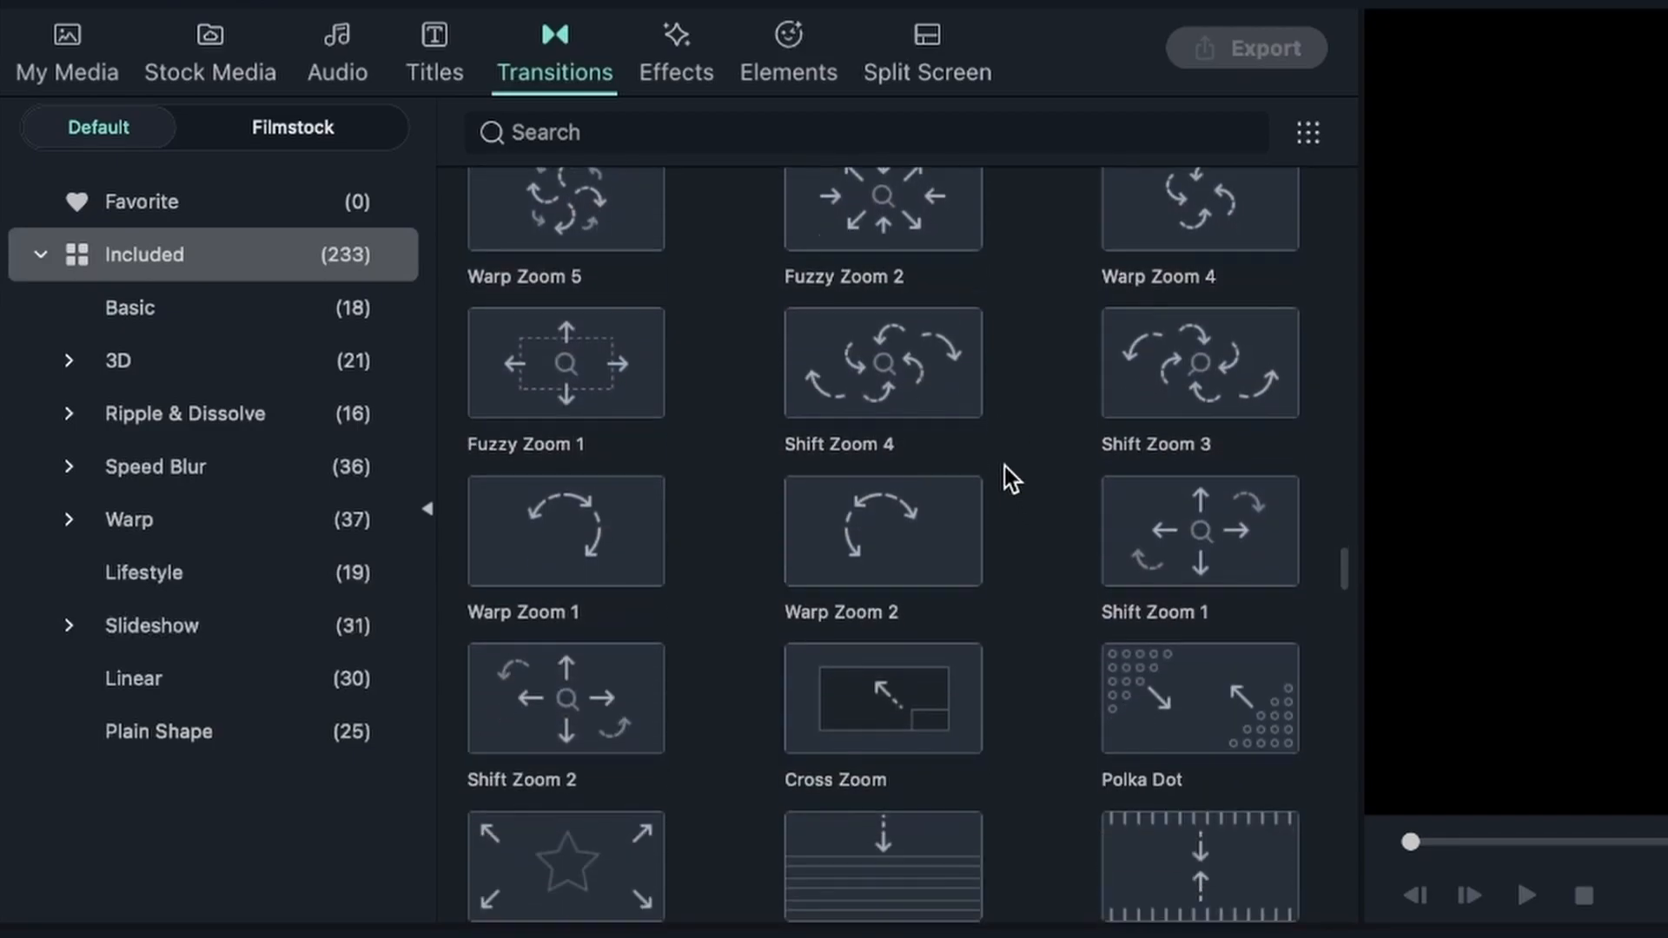
pyautogui.scroll(-10, 998, 440)
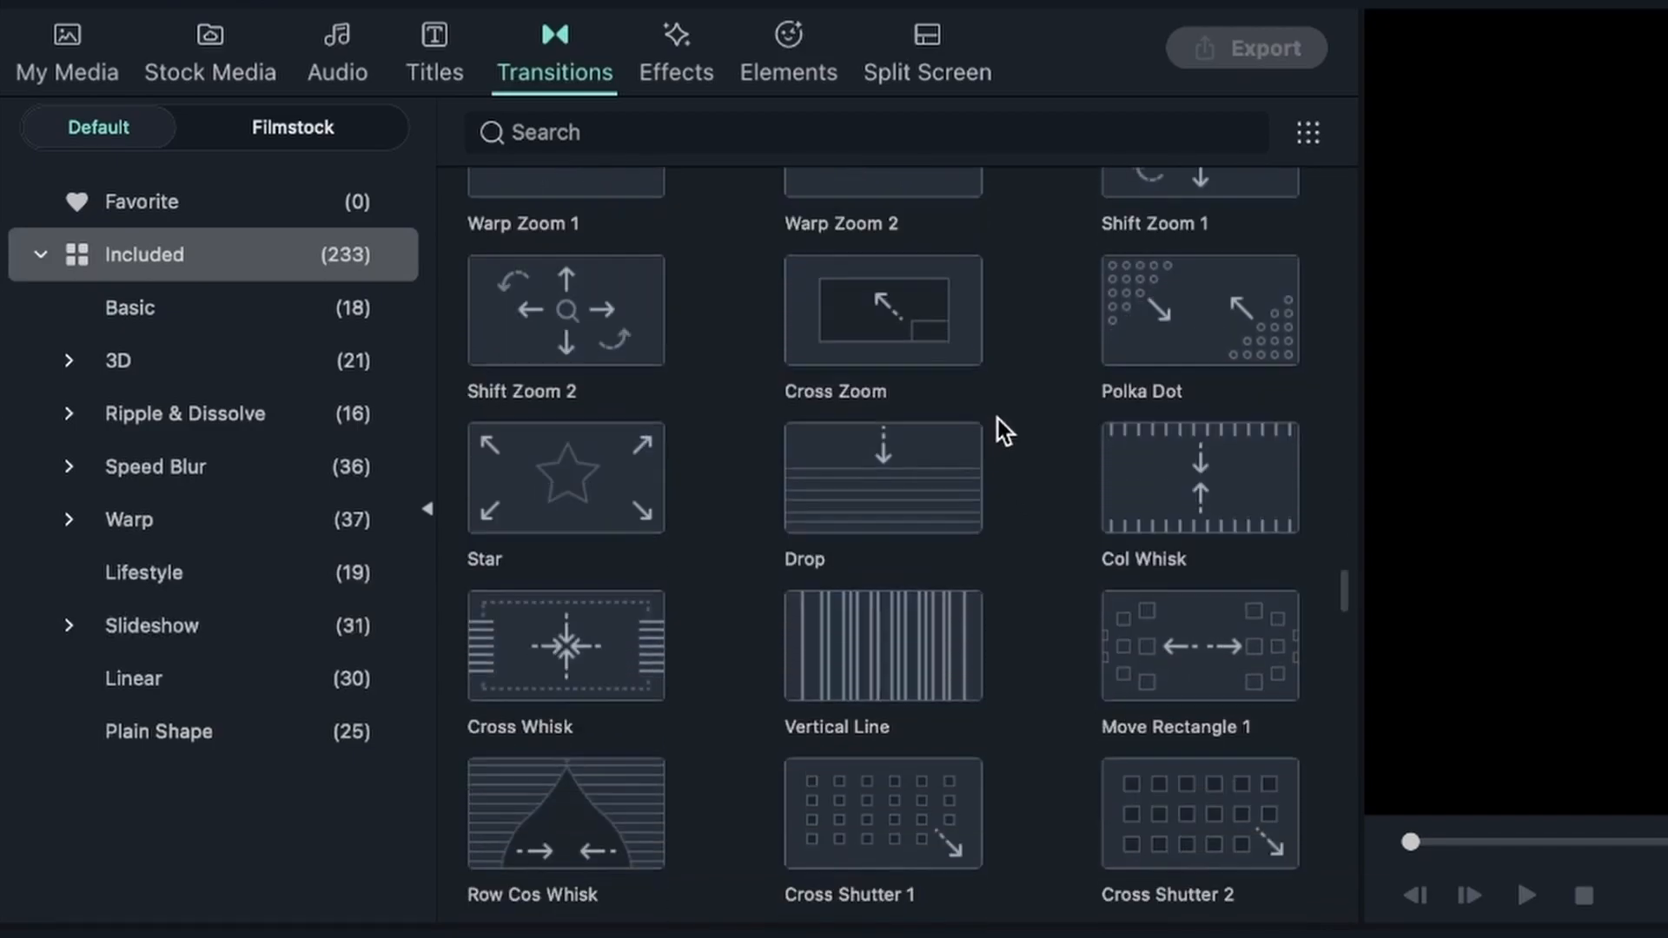
pyautogui.scroll(10, 998, 420)
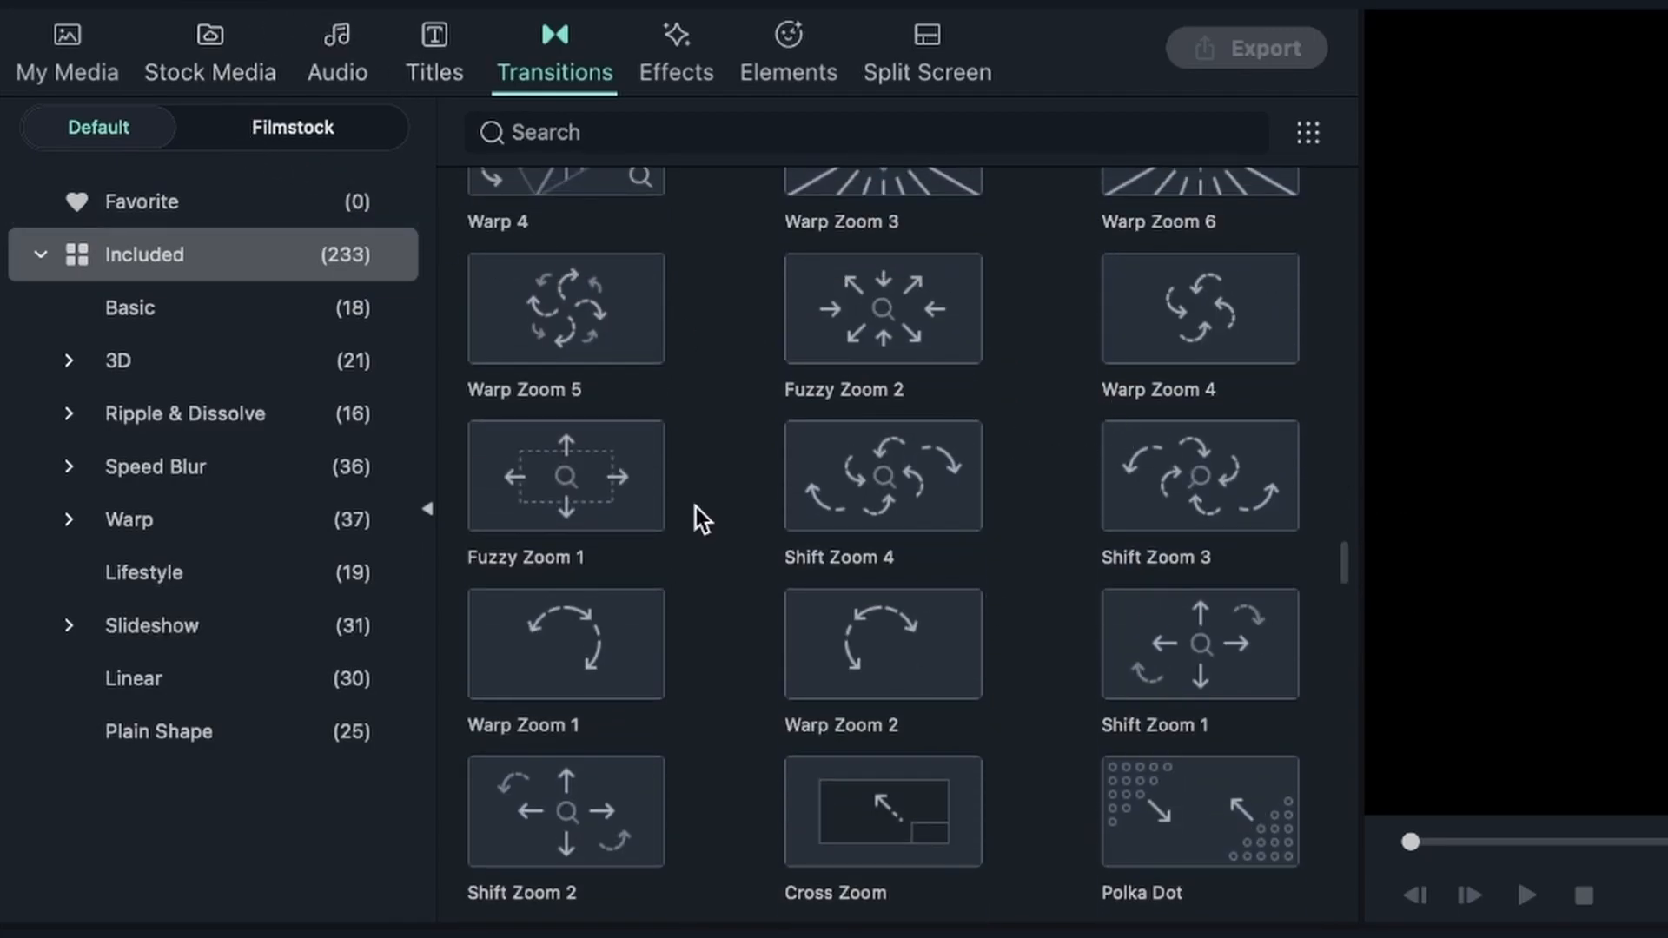
# Delete the second segment of the sunset clip and put the downloaded wind stock clip in its place on track 1
pyautogui.click(224, 50)
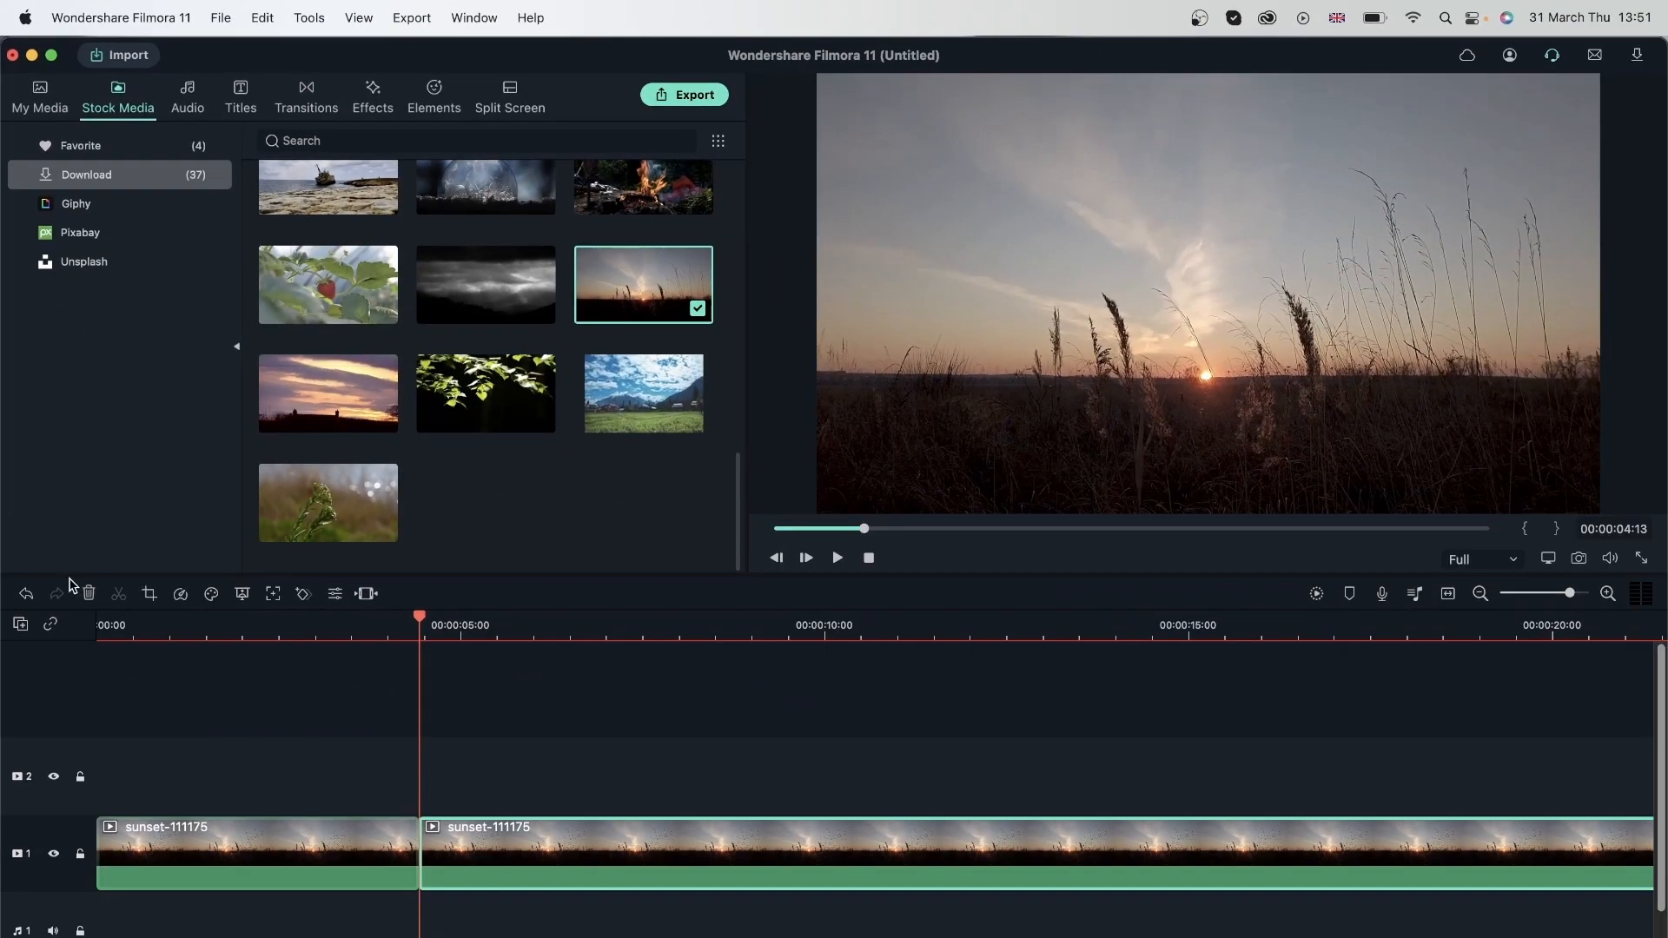
pyautogui.click(89, 593)
pyautogui.moveTo(321, 500); pyautogui.dragTo(426, 860)
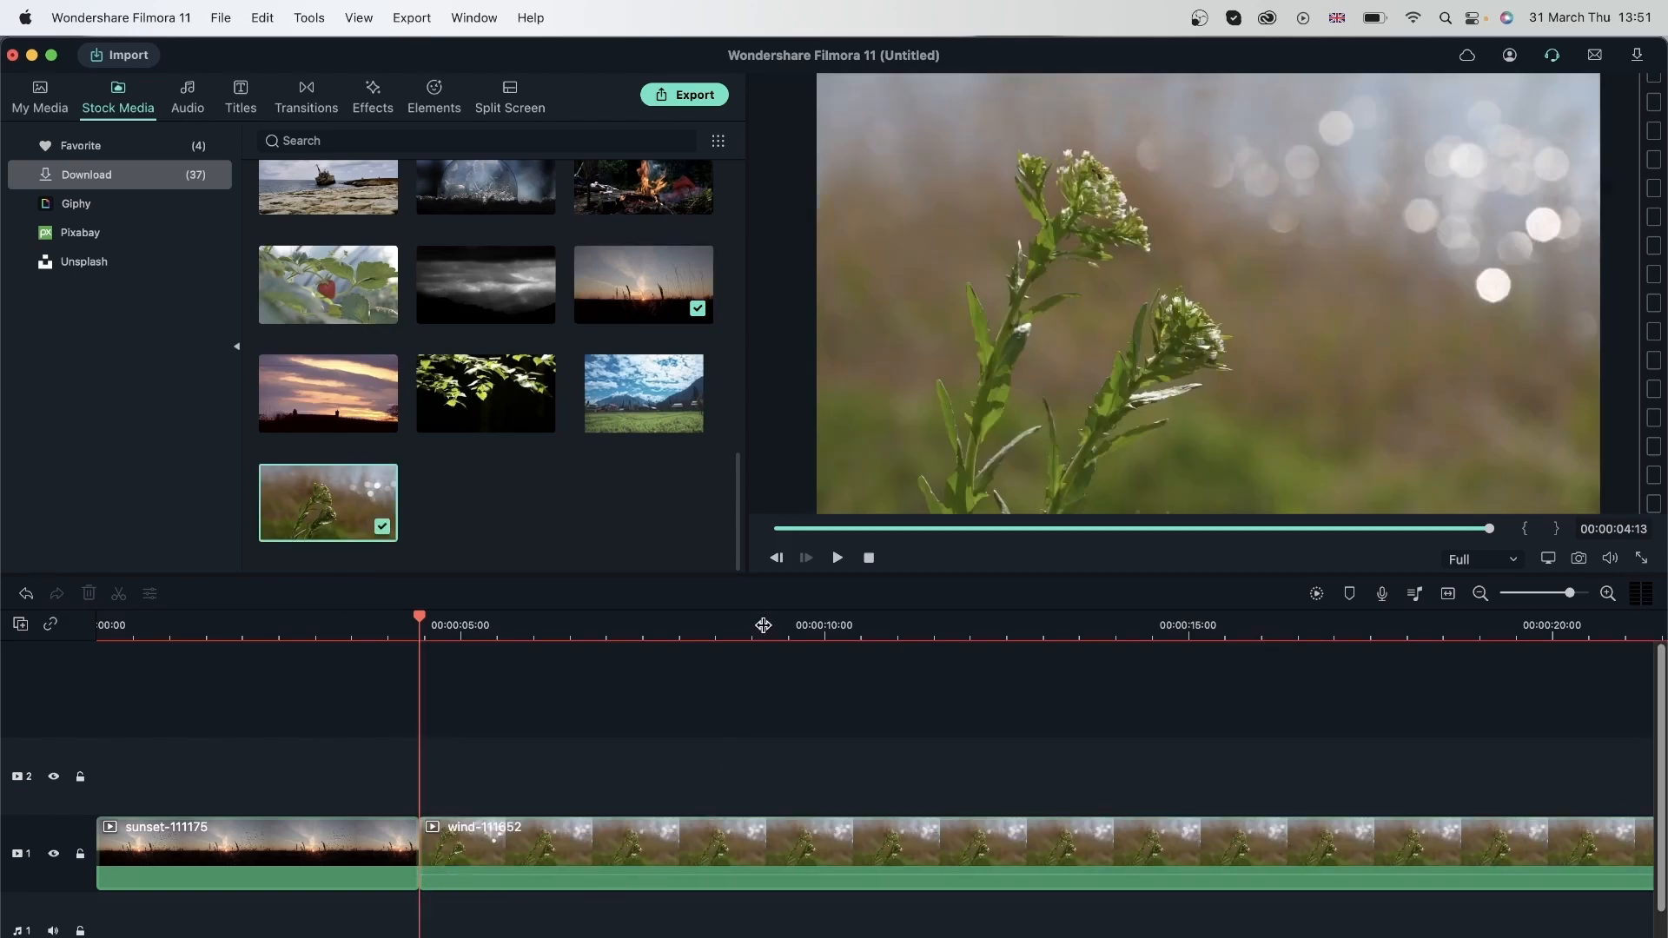
# Split the wind clip at 00:00:09:05 and delete the part after the cut
pyautogui.click(763, 624)
pyautogui.click(898, 839)
pyautogui.press('super+b')
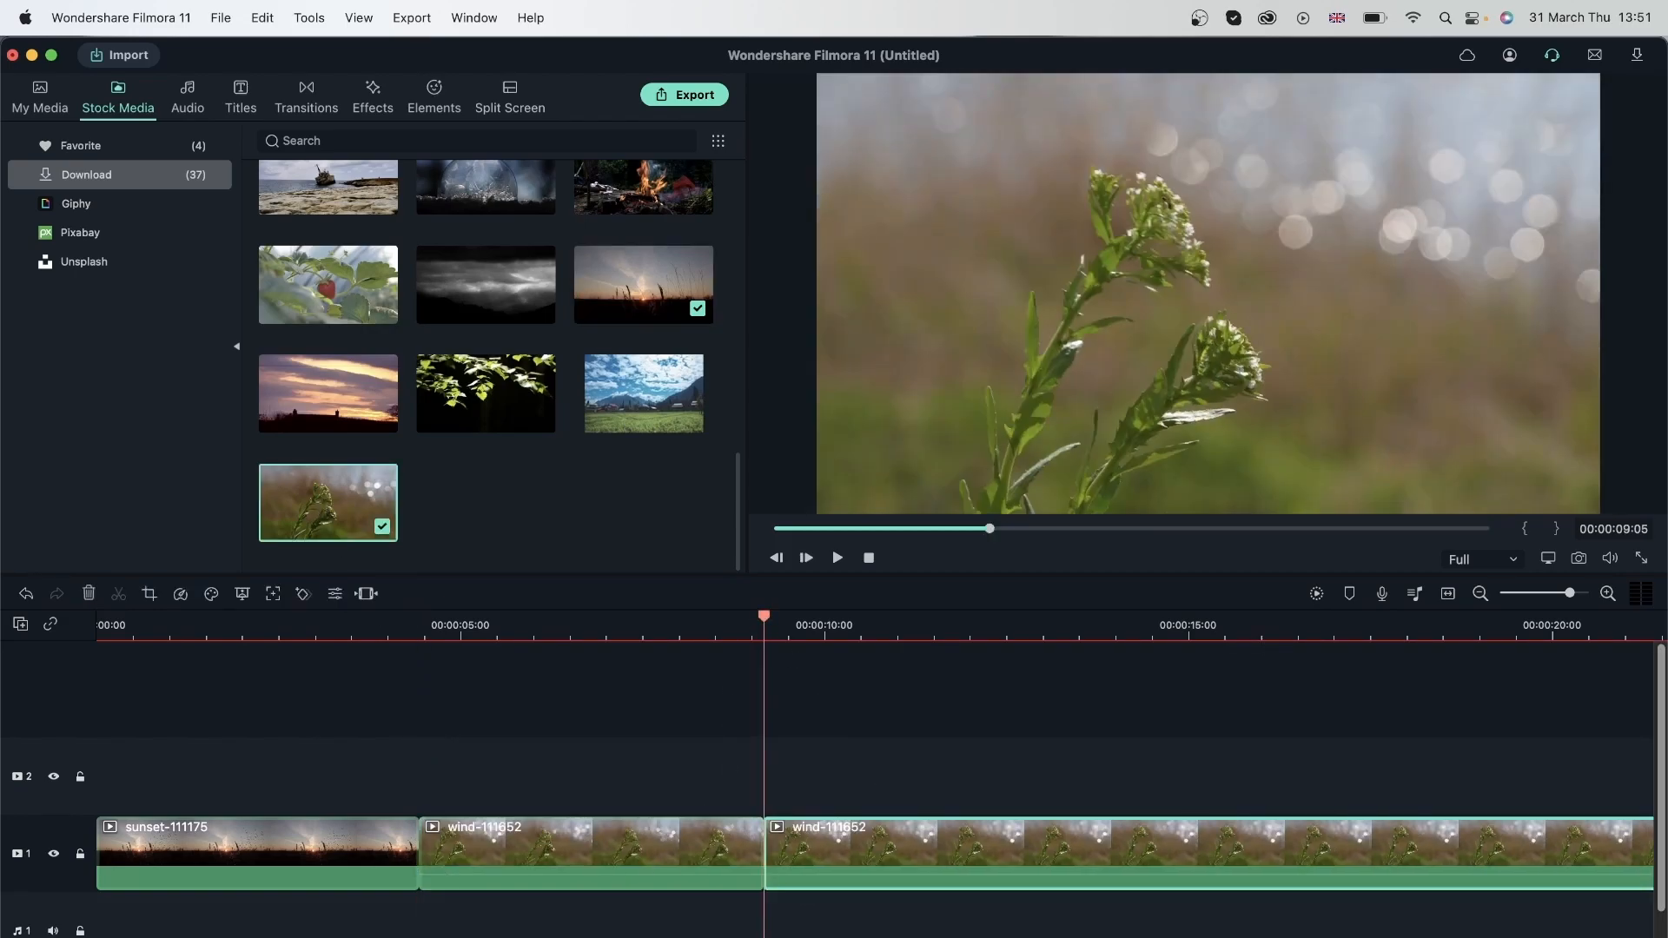
pyautogui.click(89, 593)
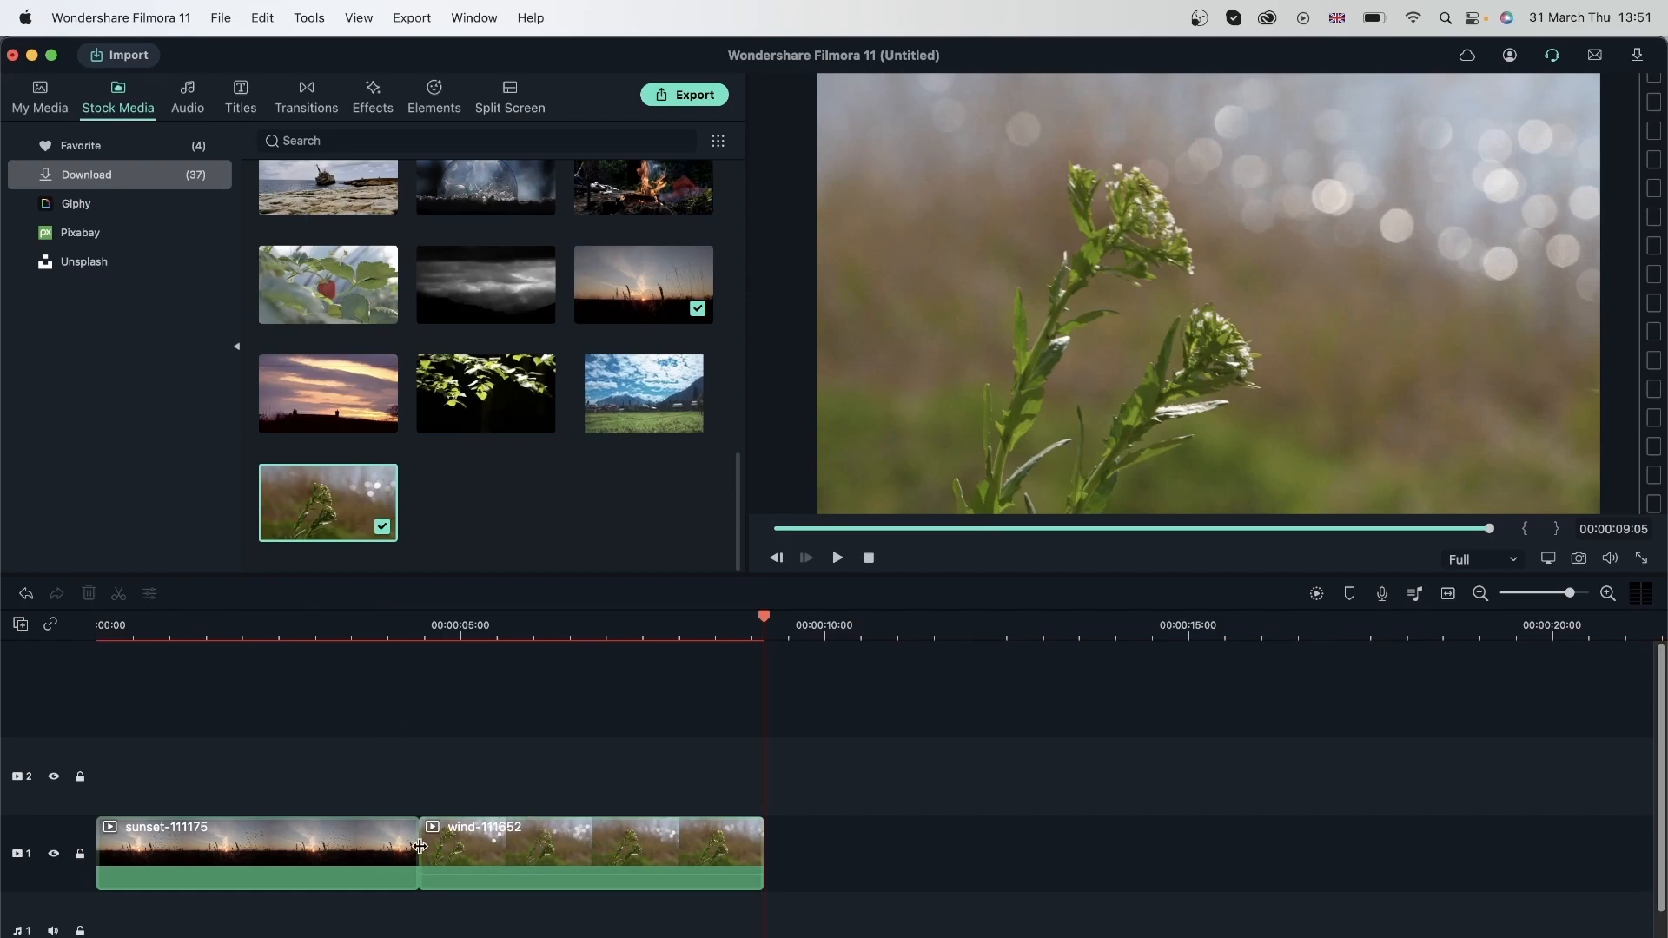
pyautogui.scroll(-2, 422, 817)
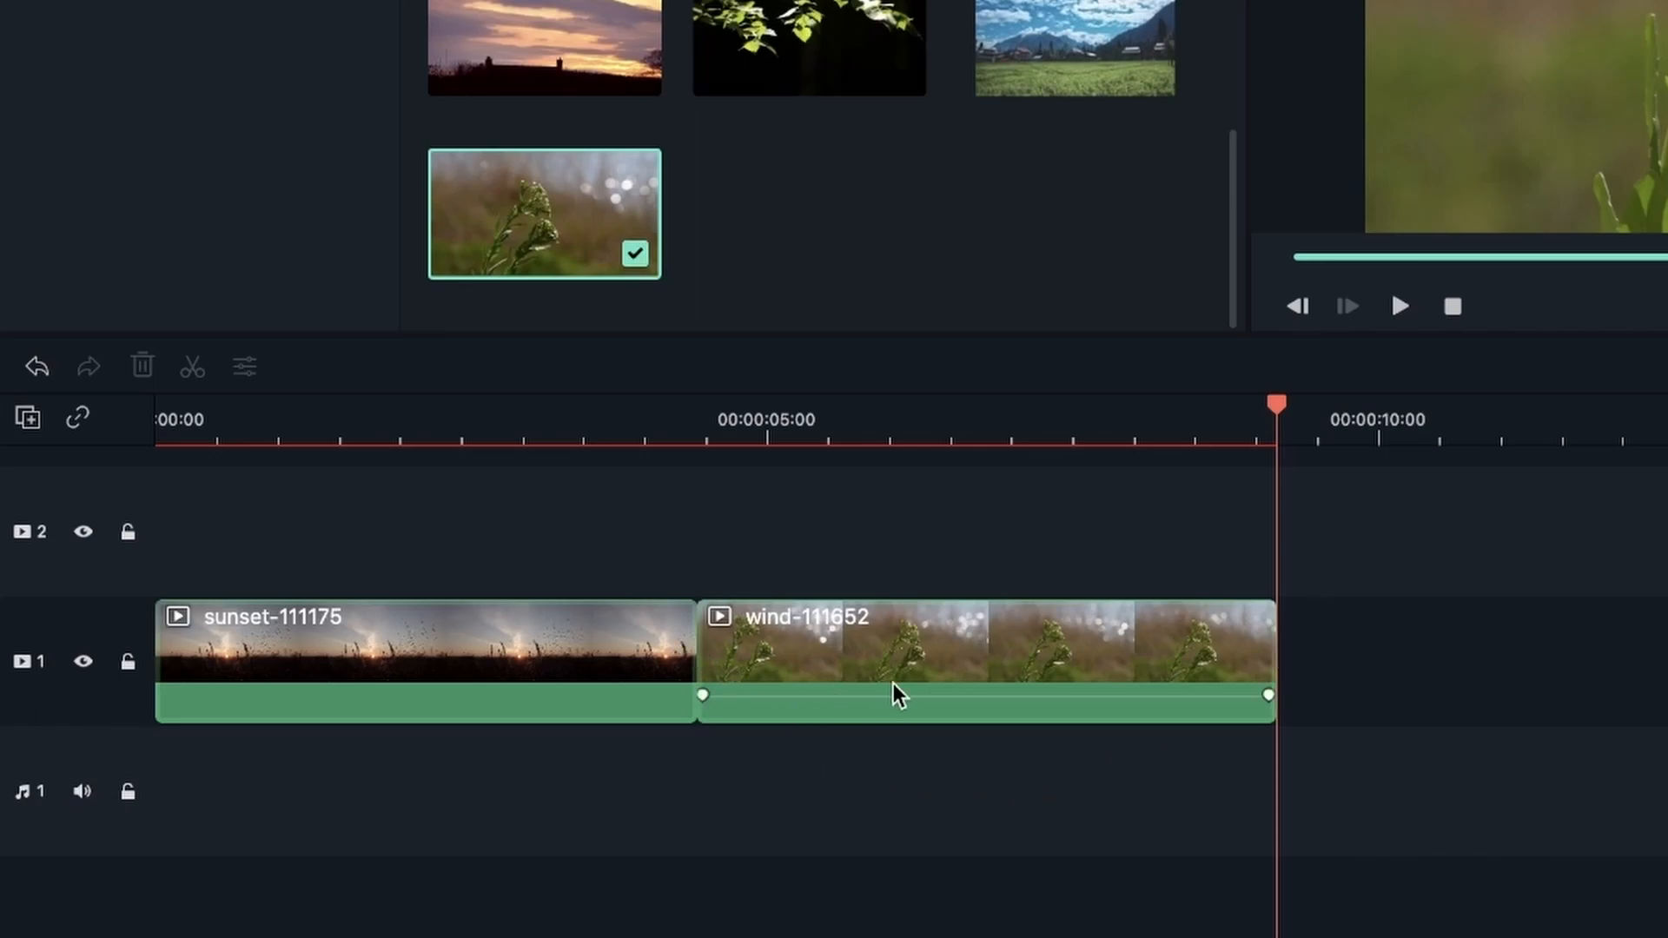
# Try adding the tree leaves stock clip after the wind clip on track 1 and remove it again
pyautogui.click(947, 705)
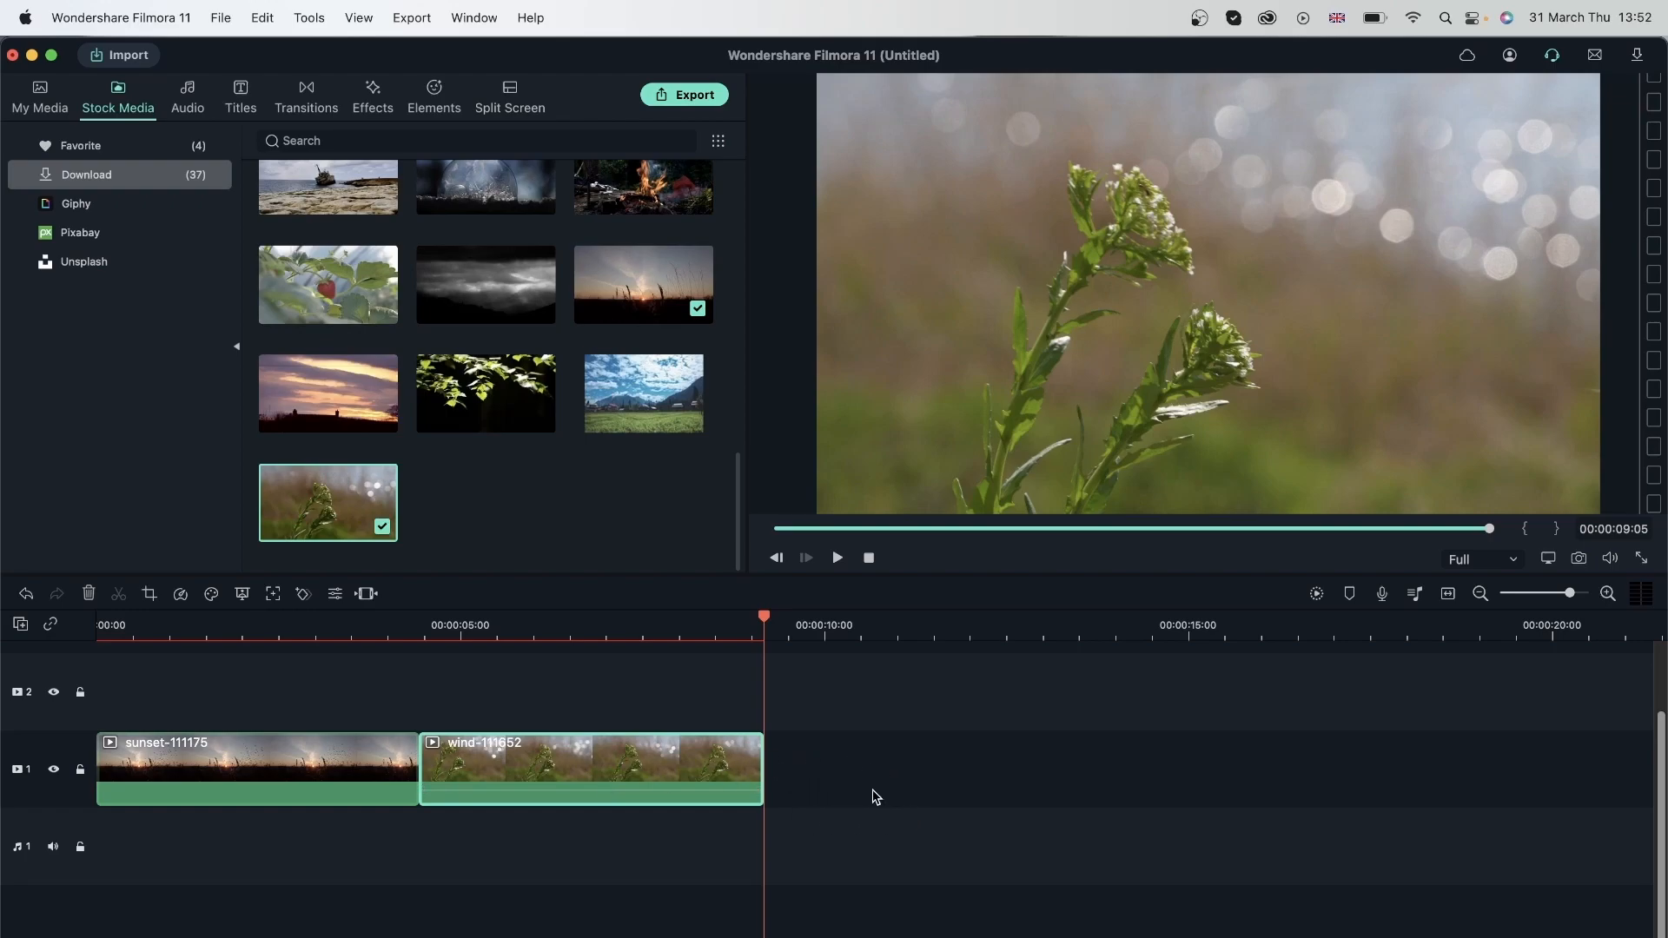
pyautogui.moveTo(506, 420); pyautogui.dragTo(767, 774)
pyautogui.click(714, 613)
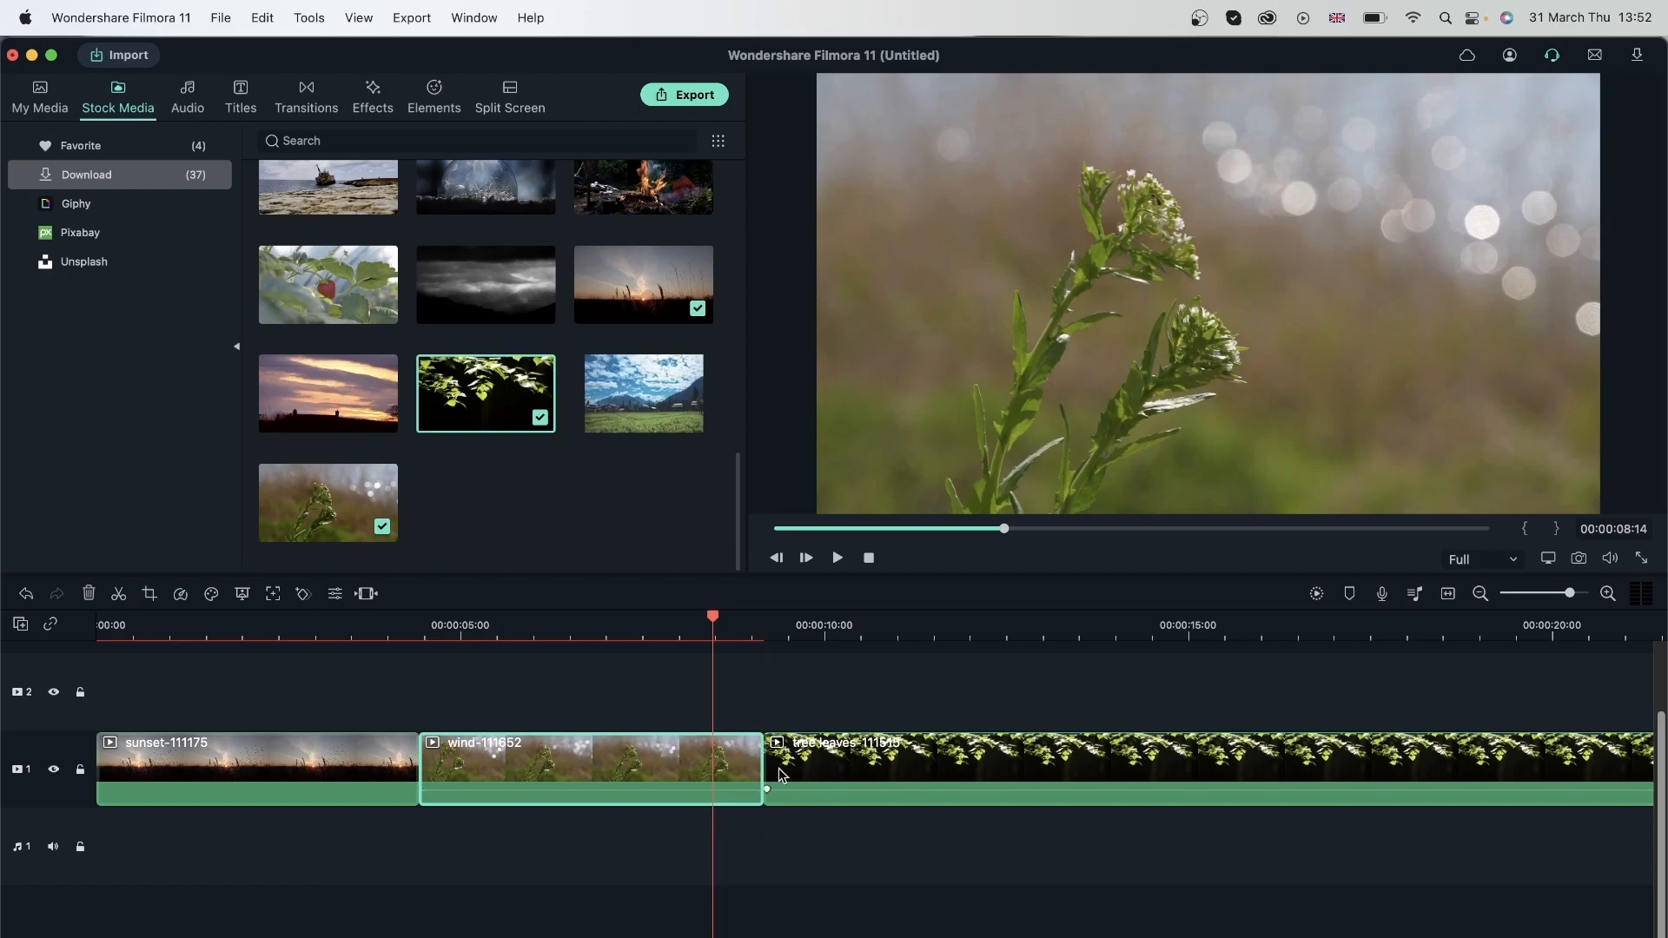
pyautogui.click(1075, 779)
pyautogui.press('Delete')
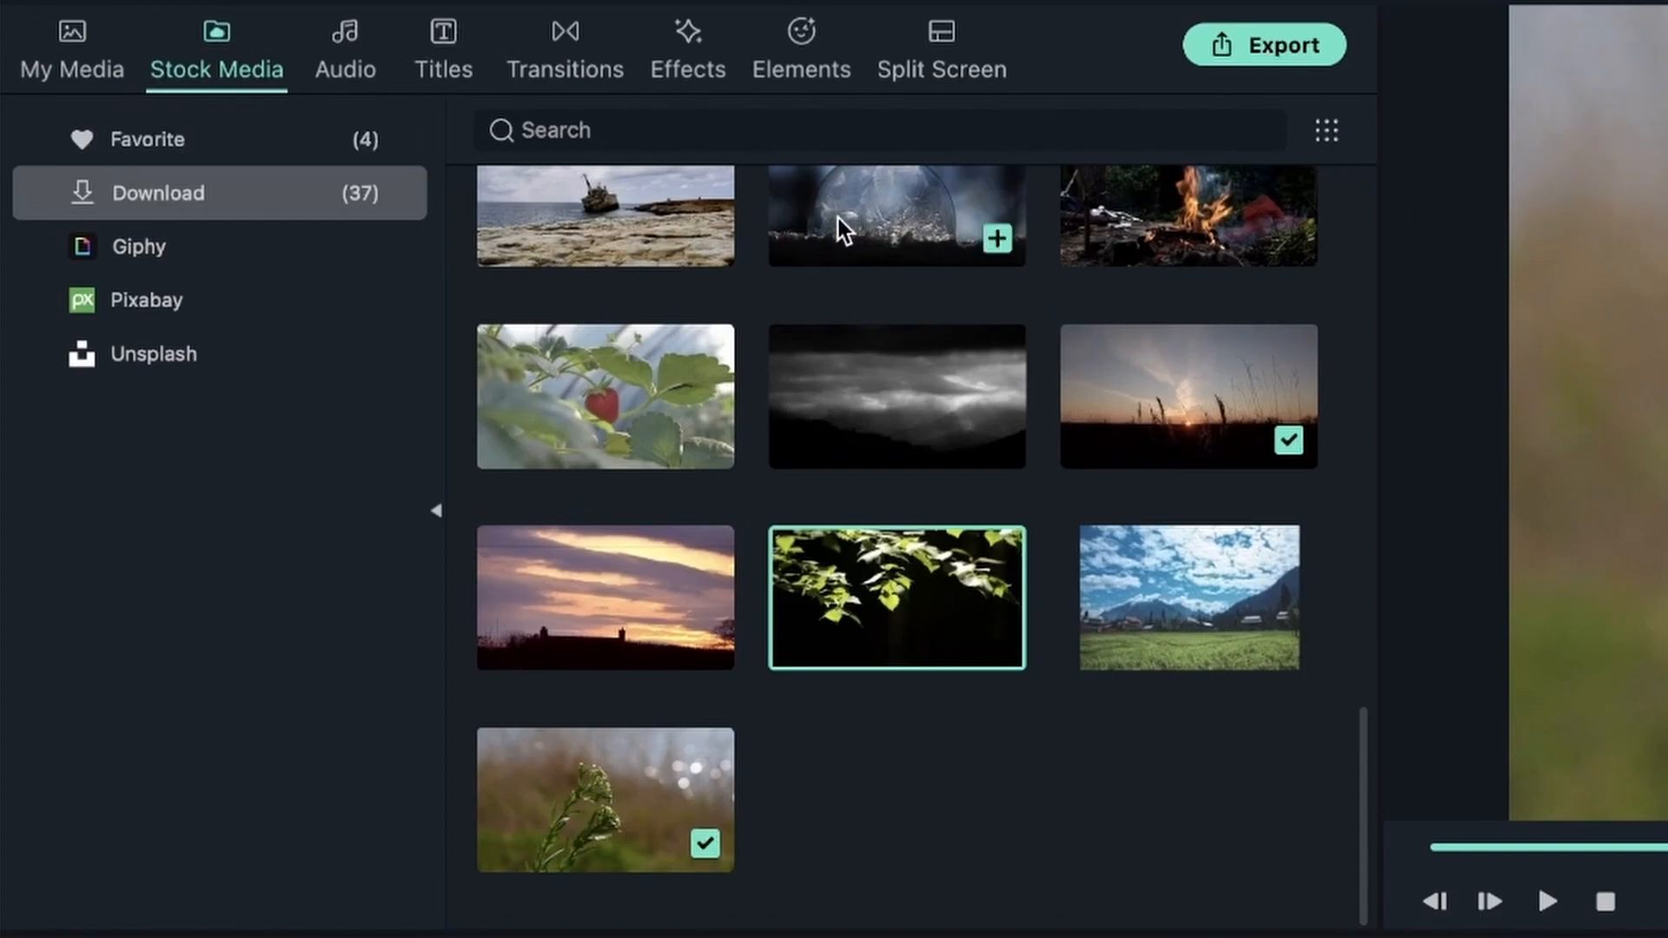
# Look through the transition categories, including Basic, 3D, Speed Blur, Warp, Linear and Plain Shape
pyautogui.click(562, 42)
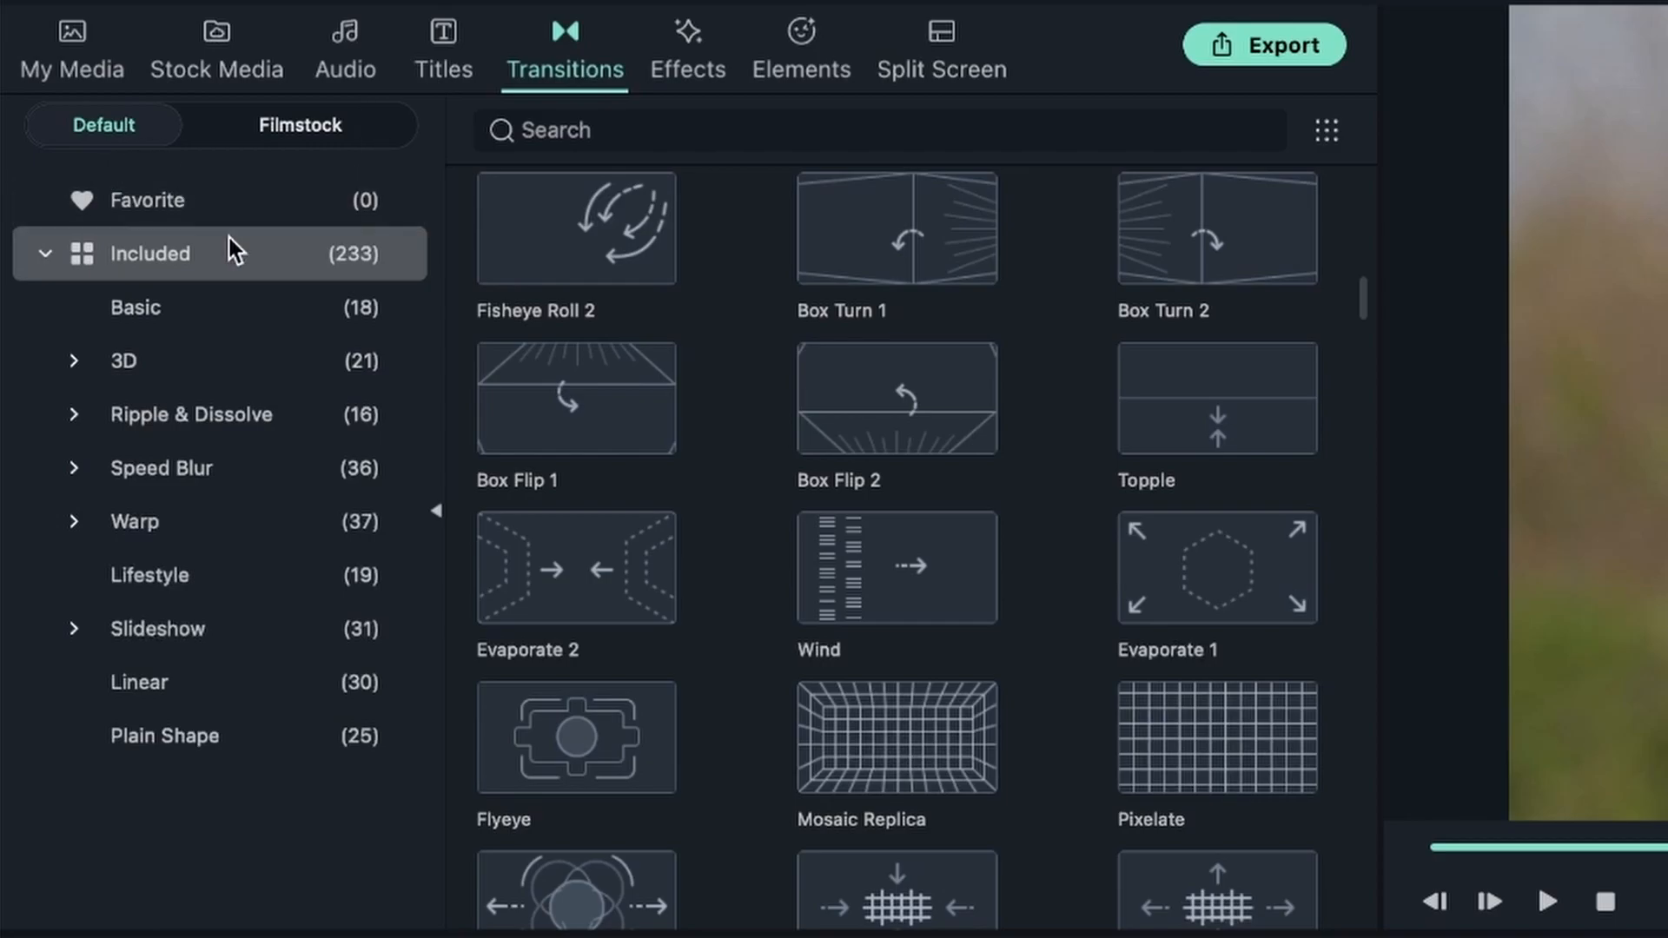
pyautogui.scroll(-20, 957, 718)
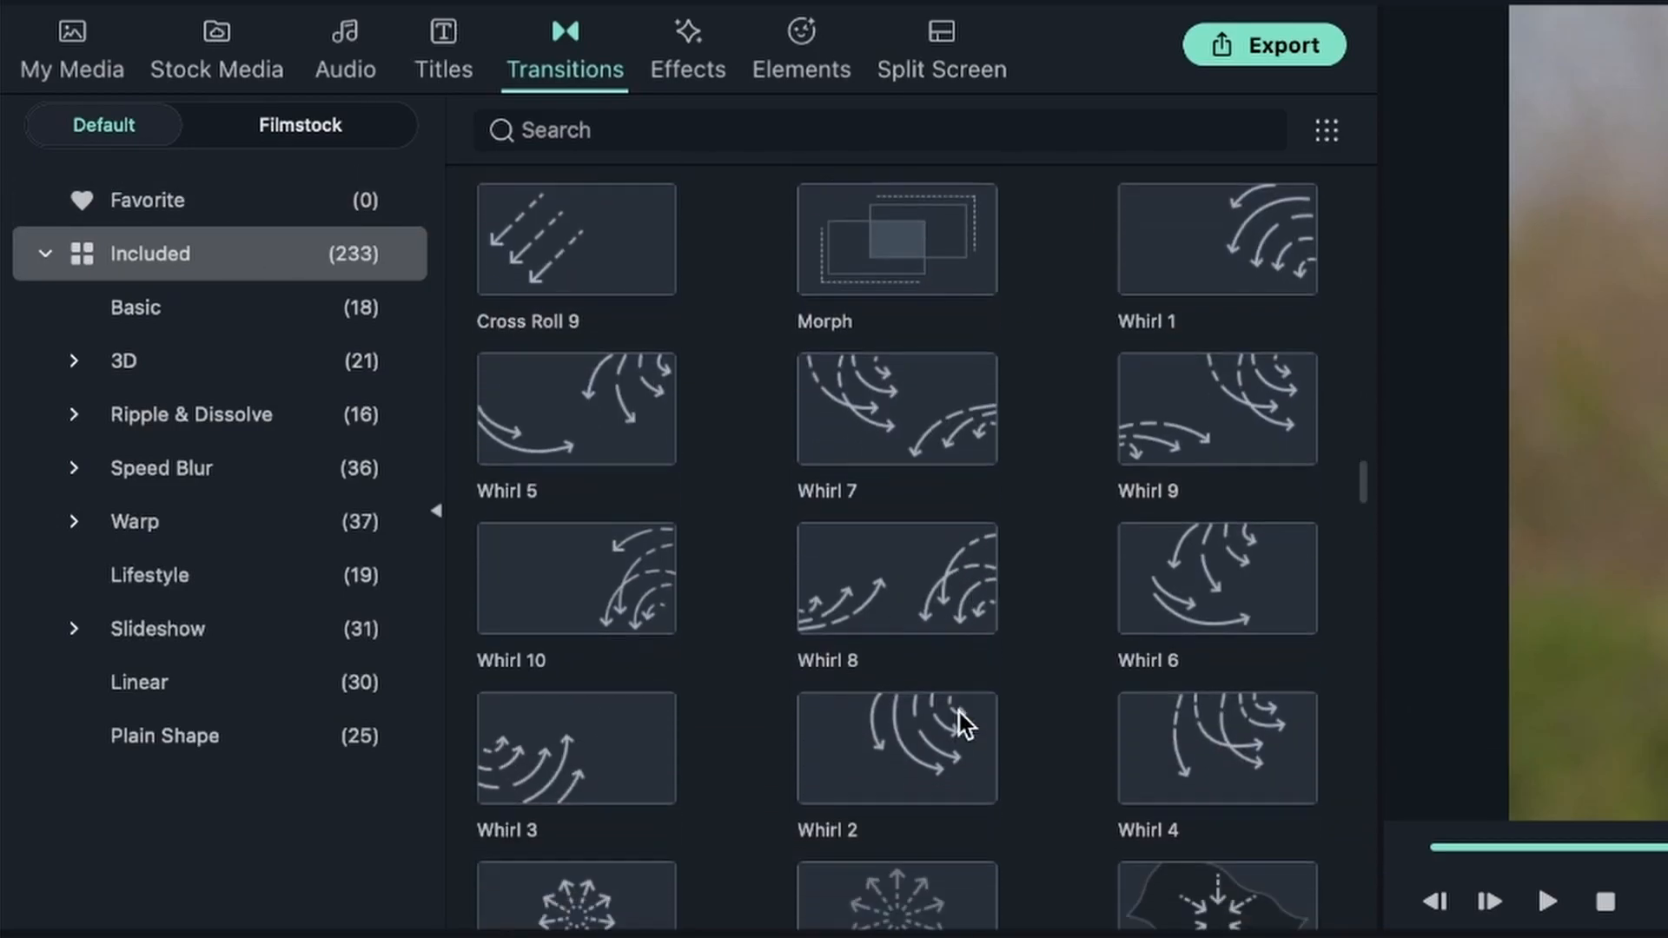
pyautogui.click(249, 325)
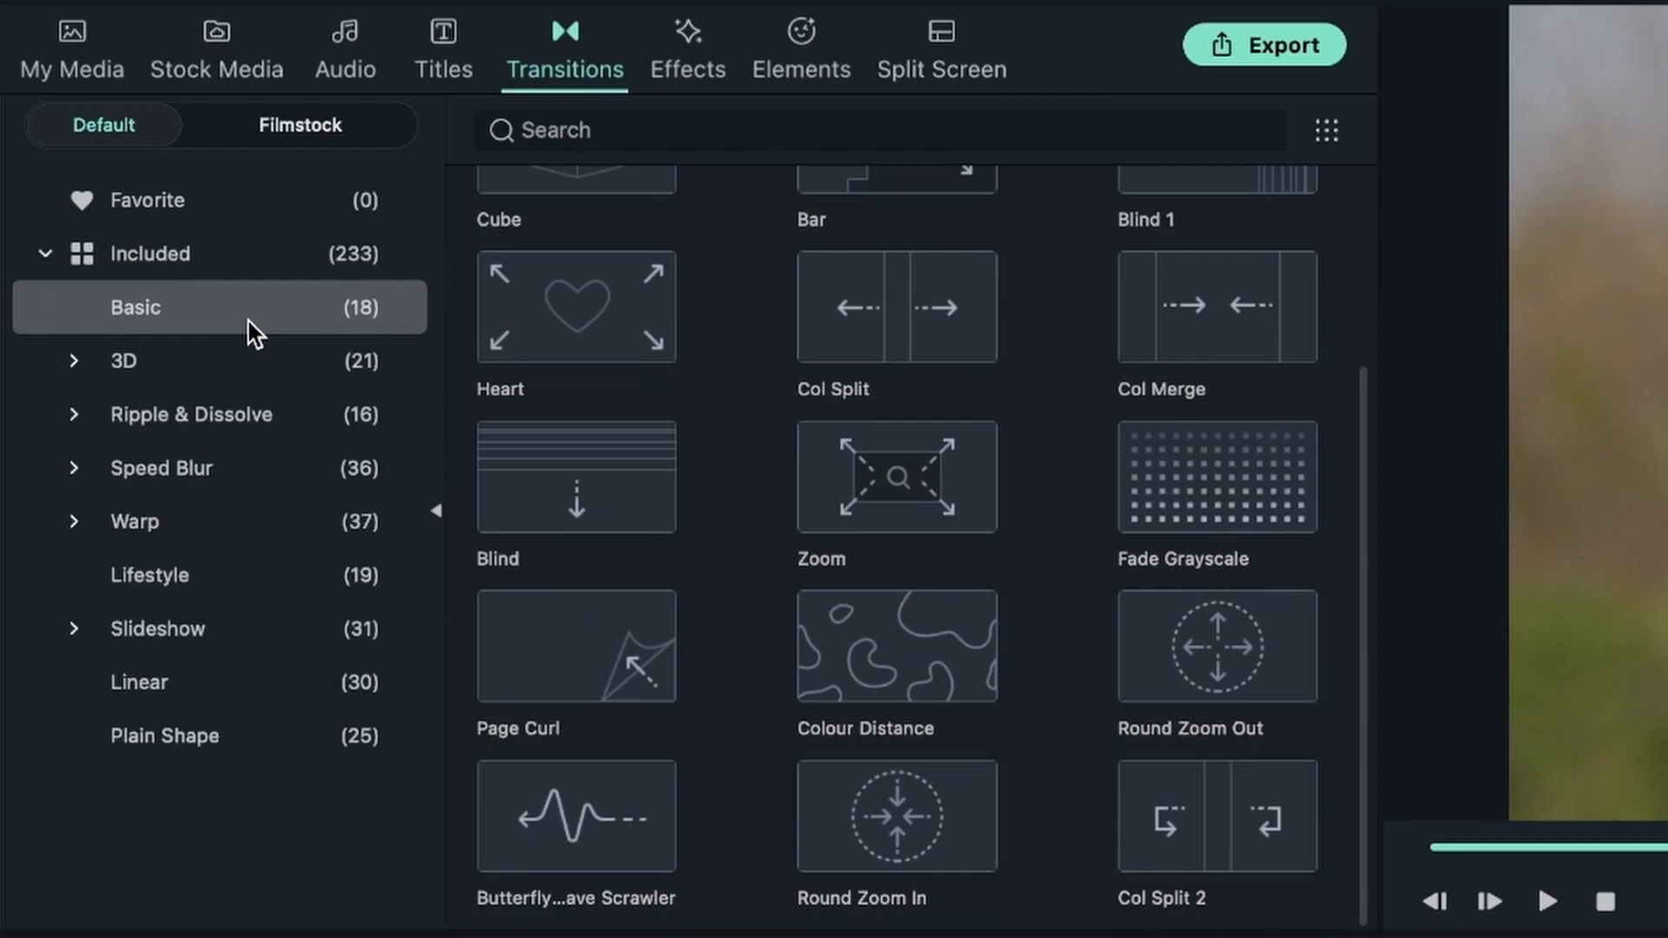
pyautogui.click(249, 358)
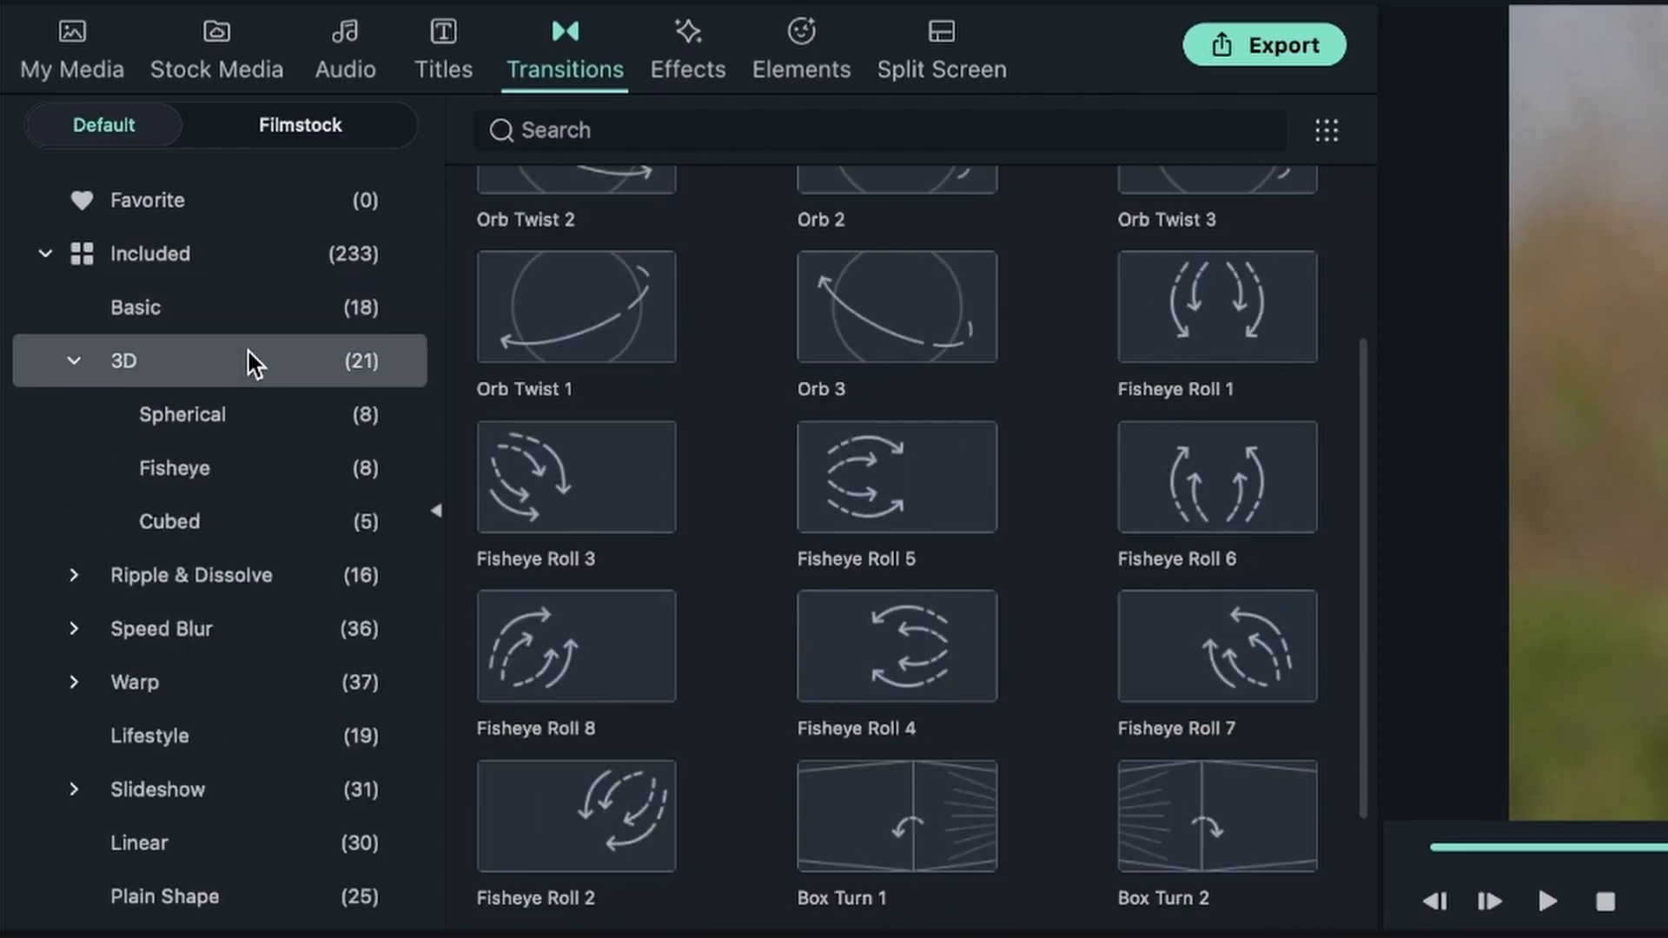
pyautogui.click(247, 629)
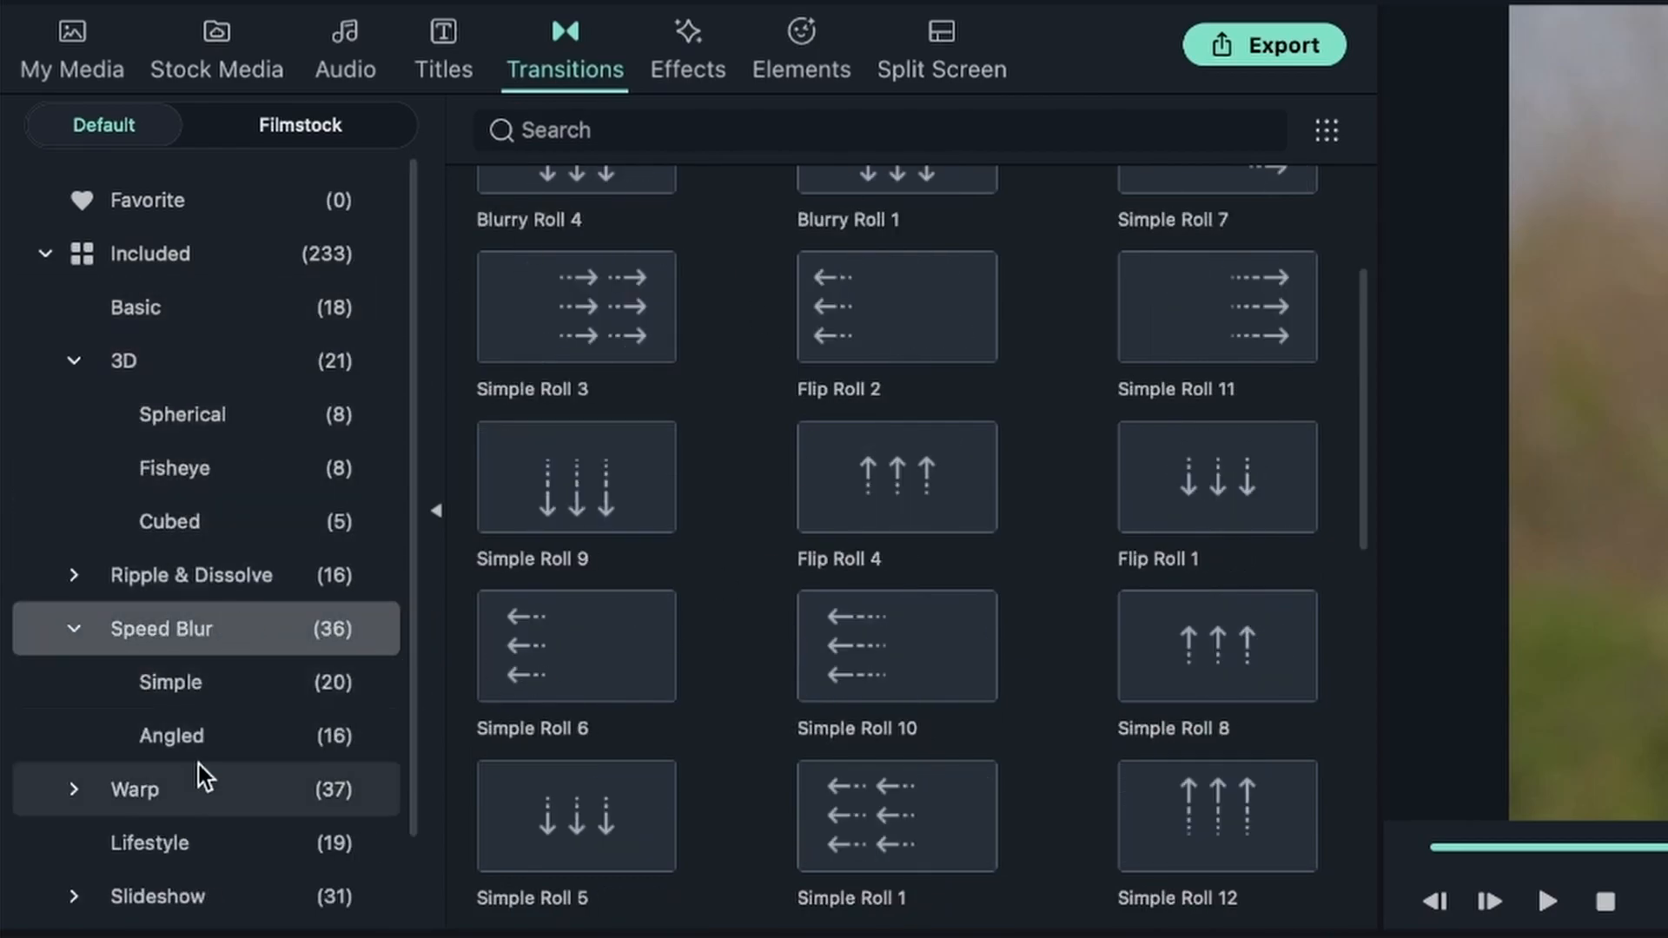
pyautogui.click(179, 793)
pyautogui.scroll(-3, 261, 835)
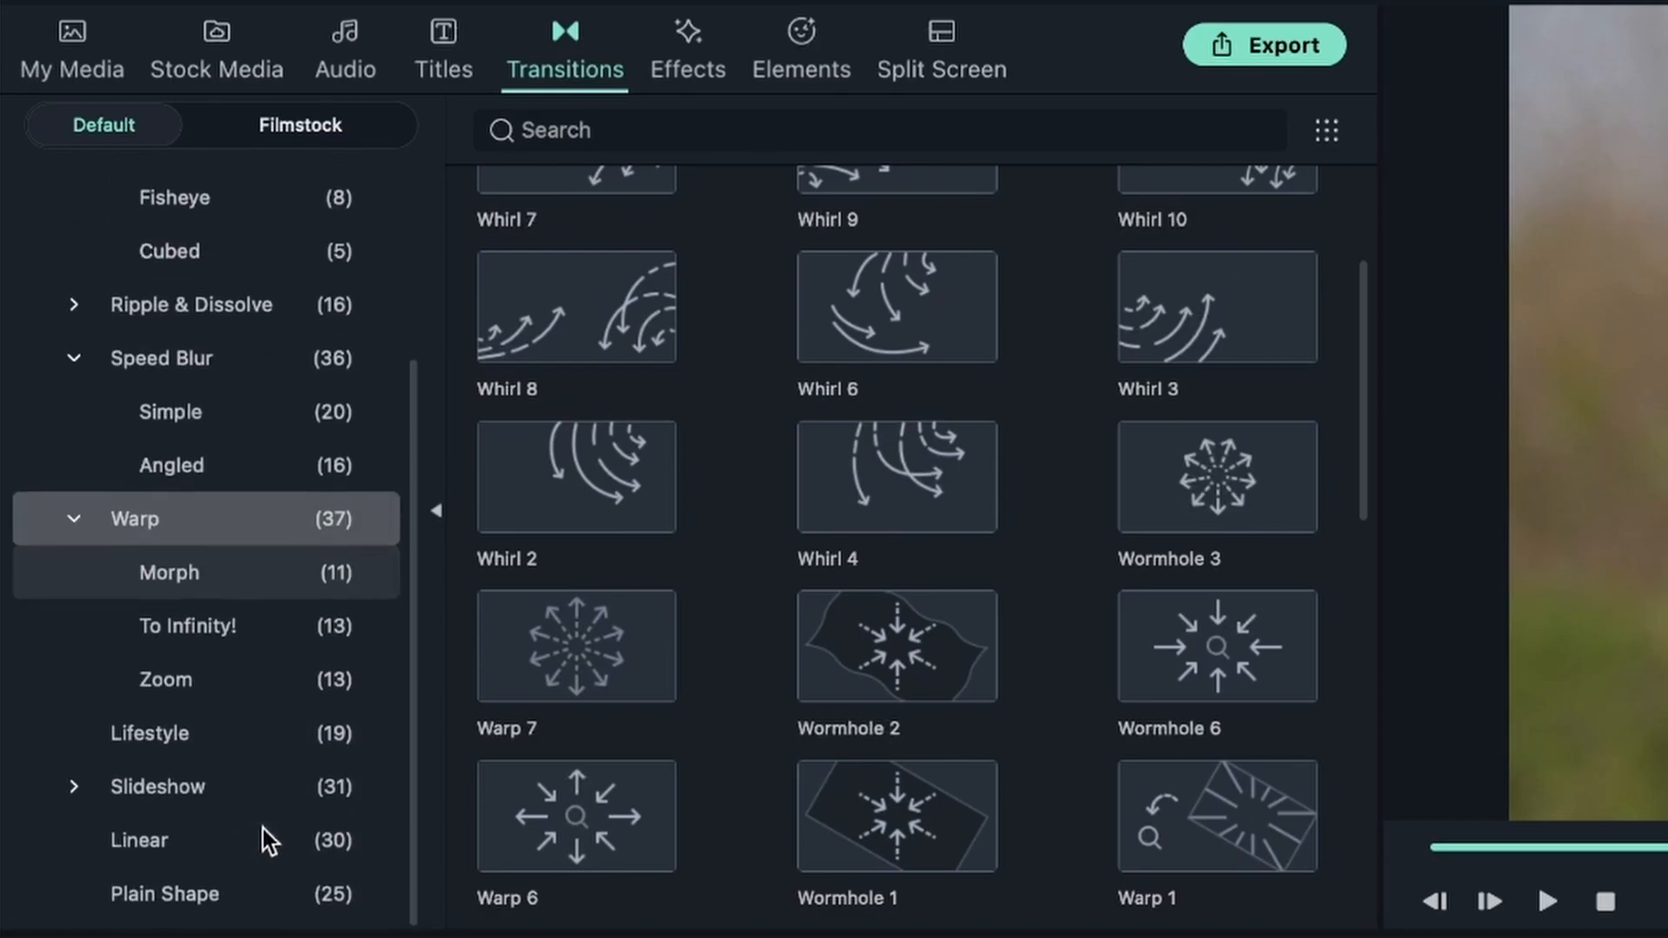
pyautogui.click(260, 842)
pyautogui.scroll(3, 1005, 345)
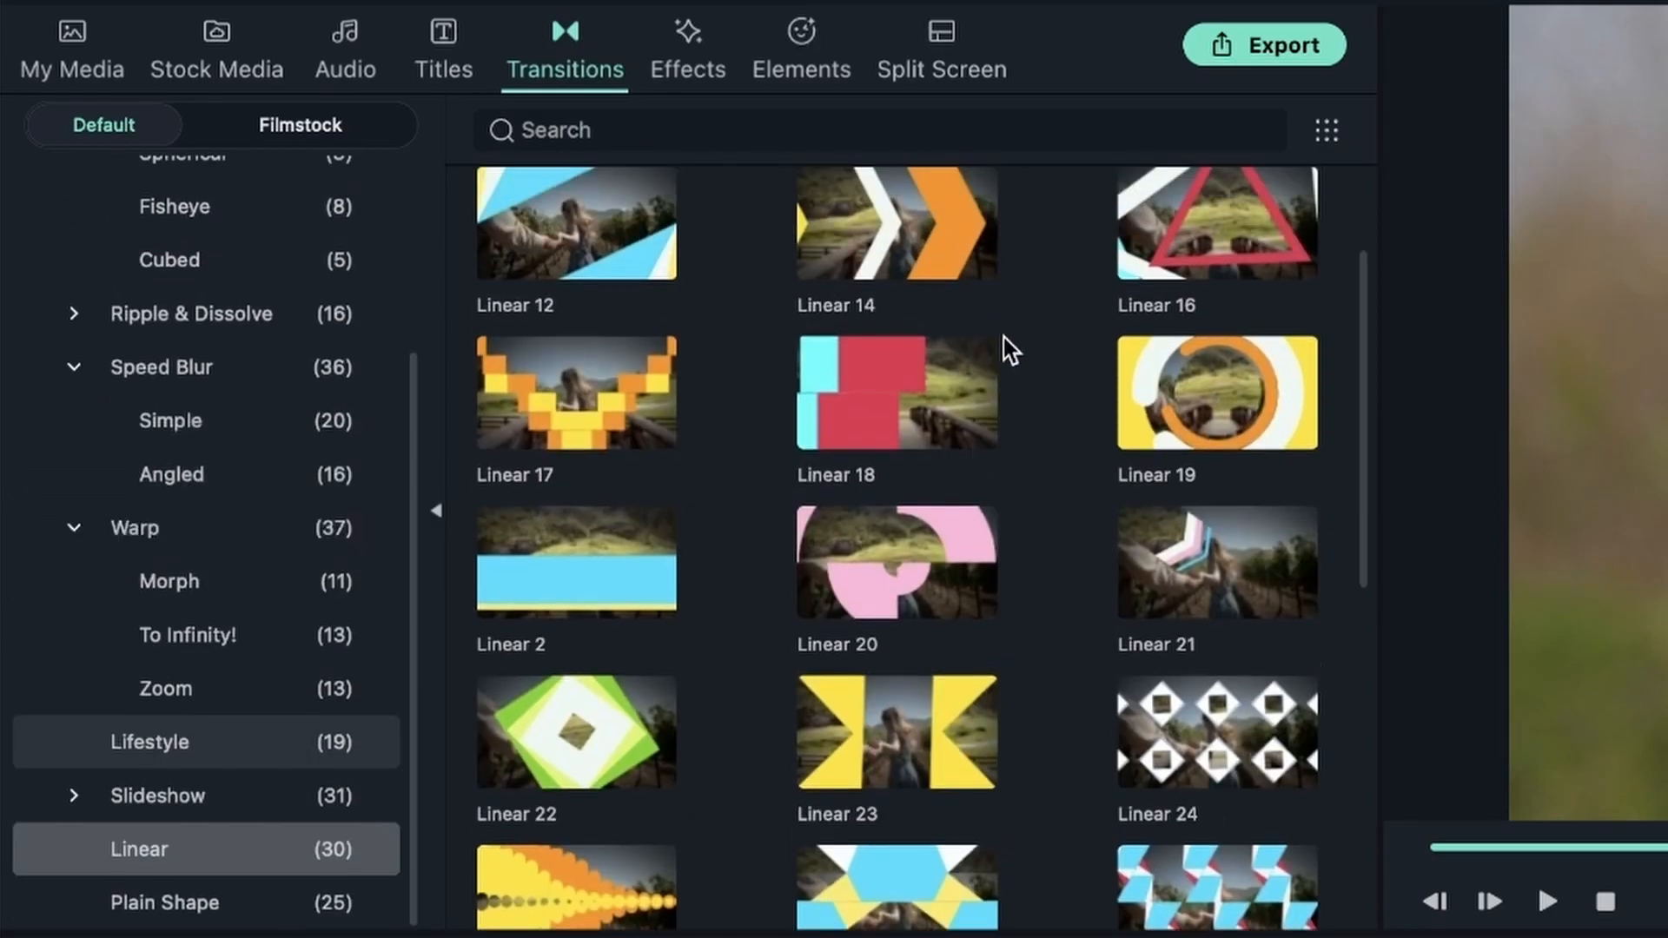
pyautogui.scroll(-20, 1277, 462)
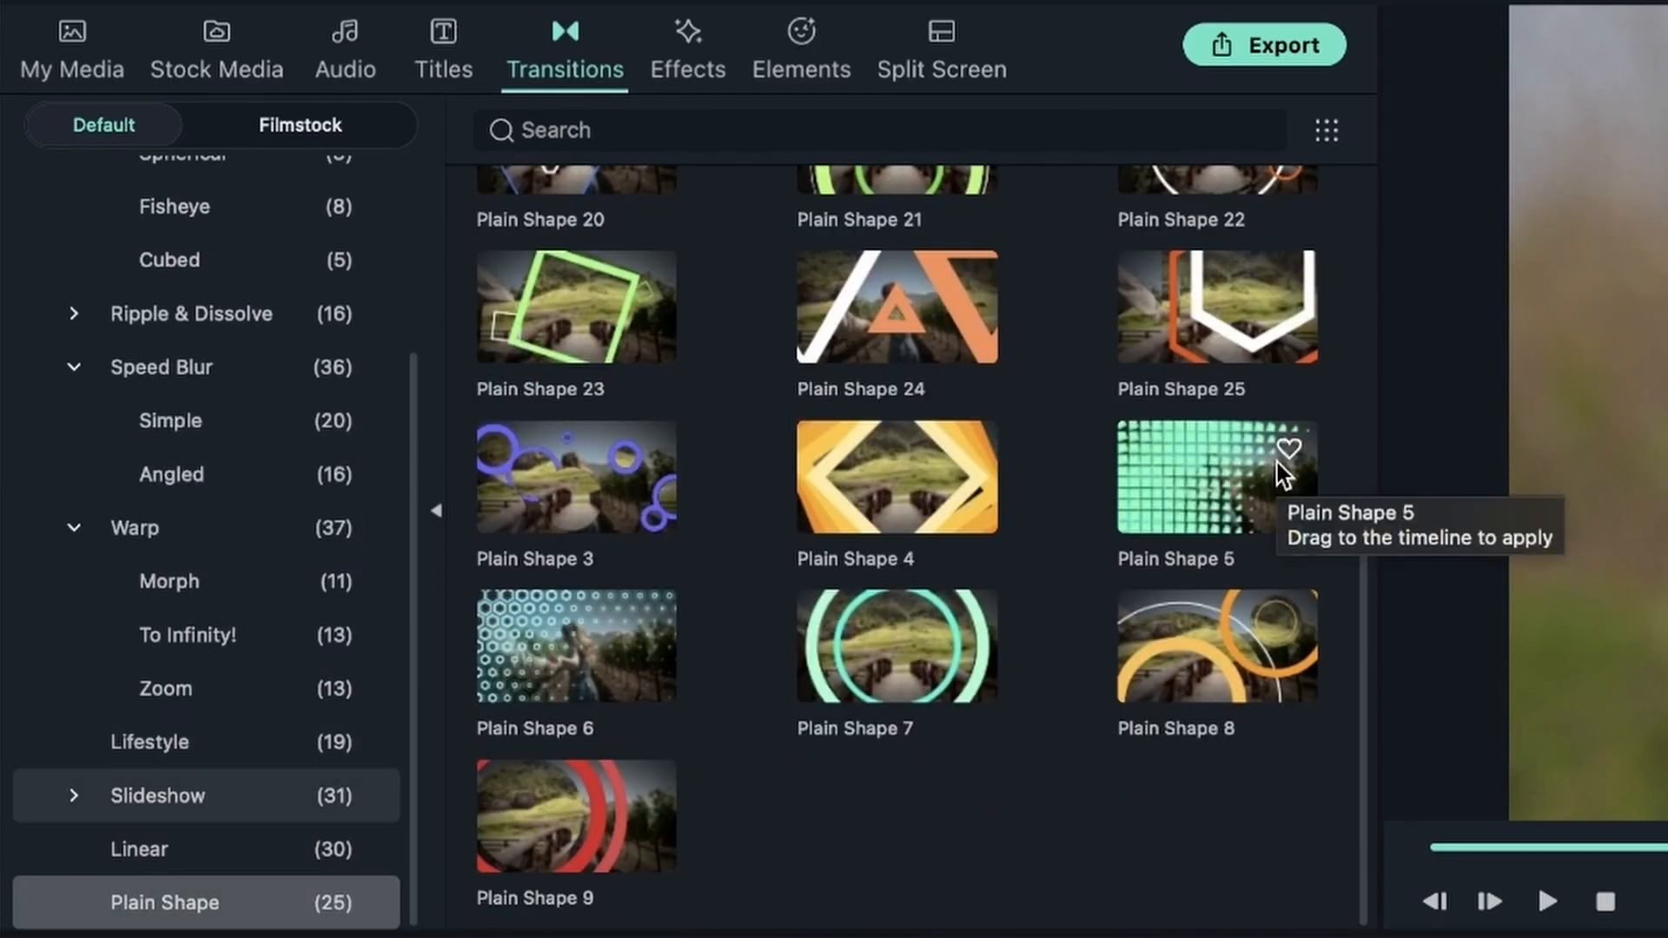
# Apply the Fisheye Roll 3 transition from the 3D category at the cut between the sunset and wind clips
pyautogui.scroll(3, 278, 248)
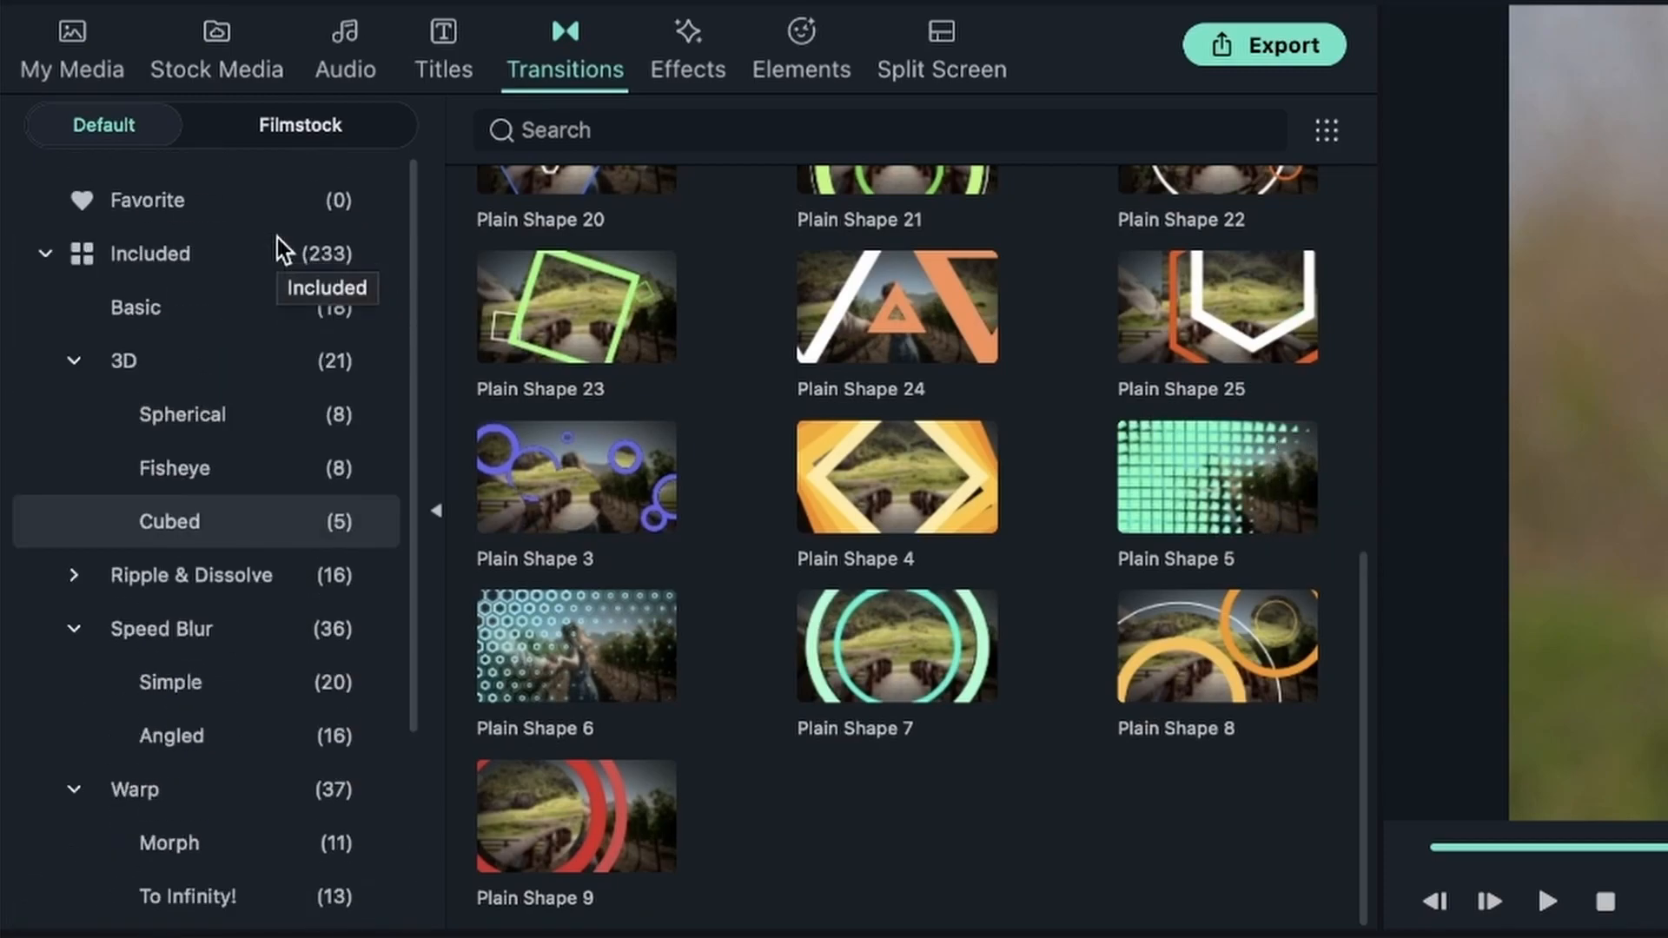
pyautogui.click(241, 358)
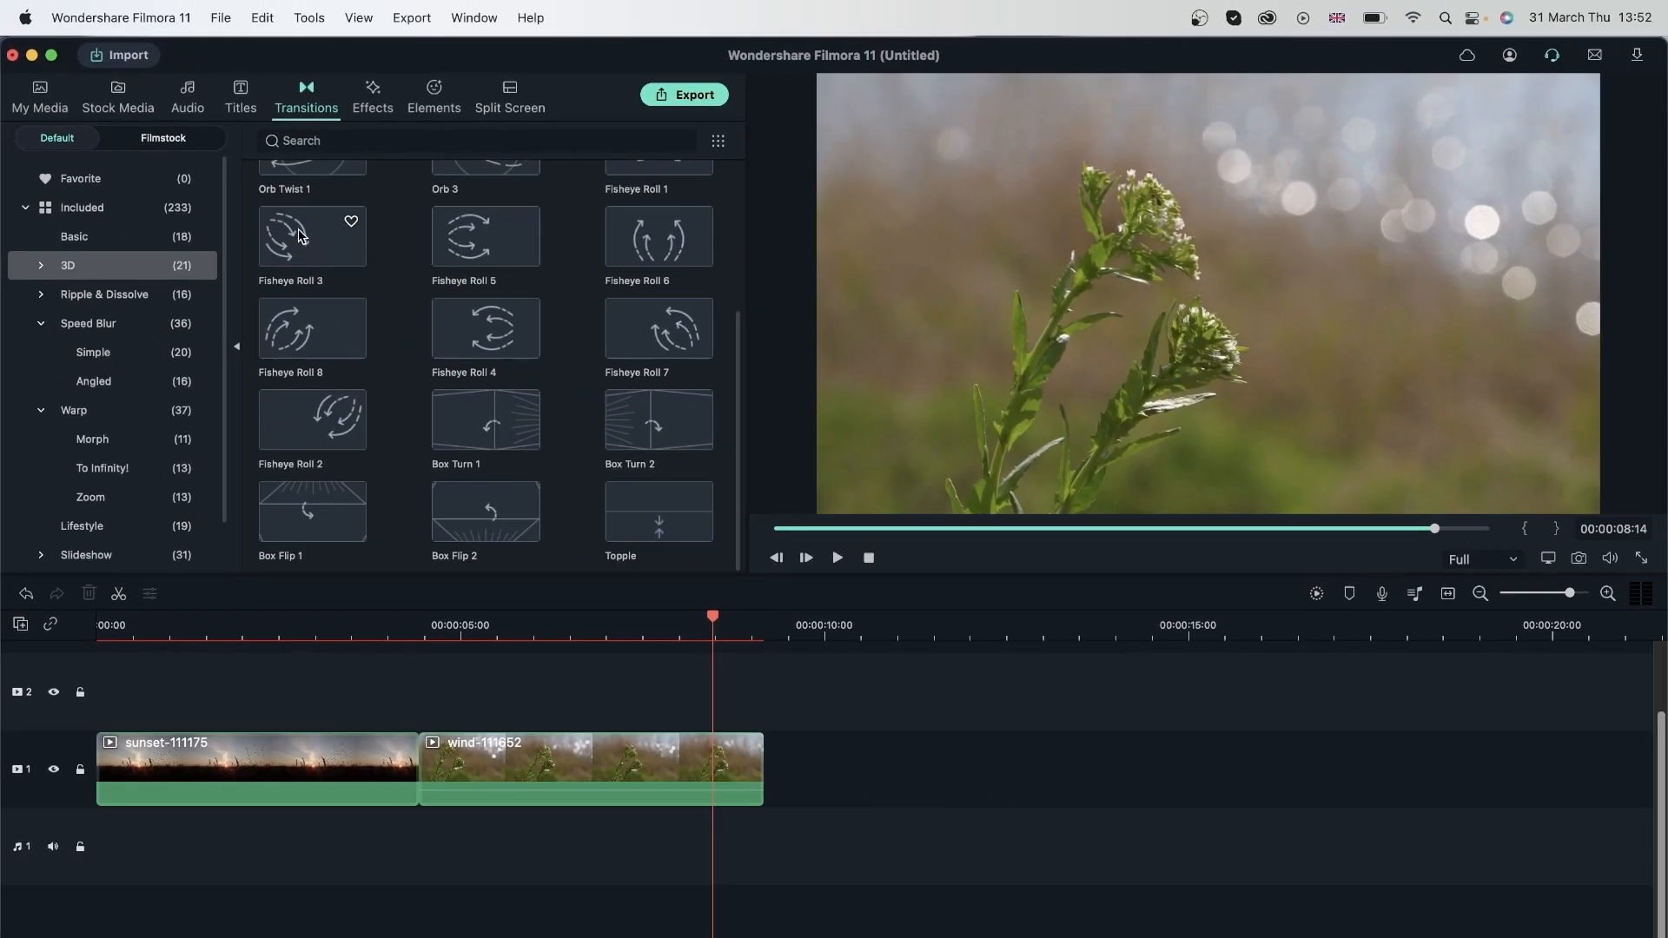
pyautogui.moveTo(298, 235); pyautogui.dragTo(400, 776)
# Render the timeline preview and play back the transition from the sunset clip to the wind clip twice
pyautogui.click(300, 635)
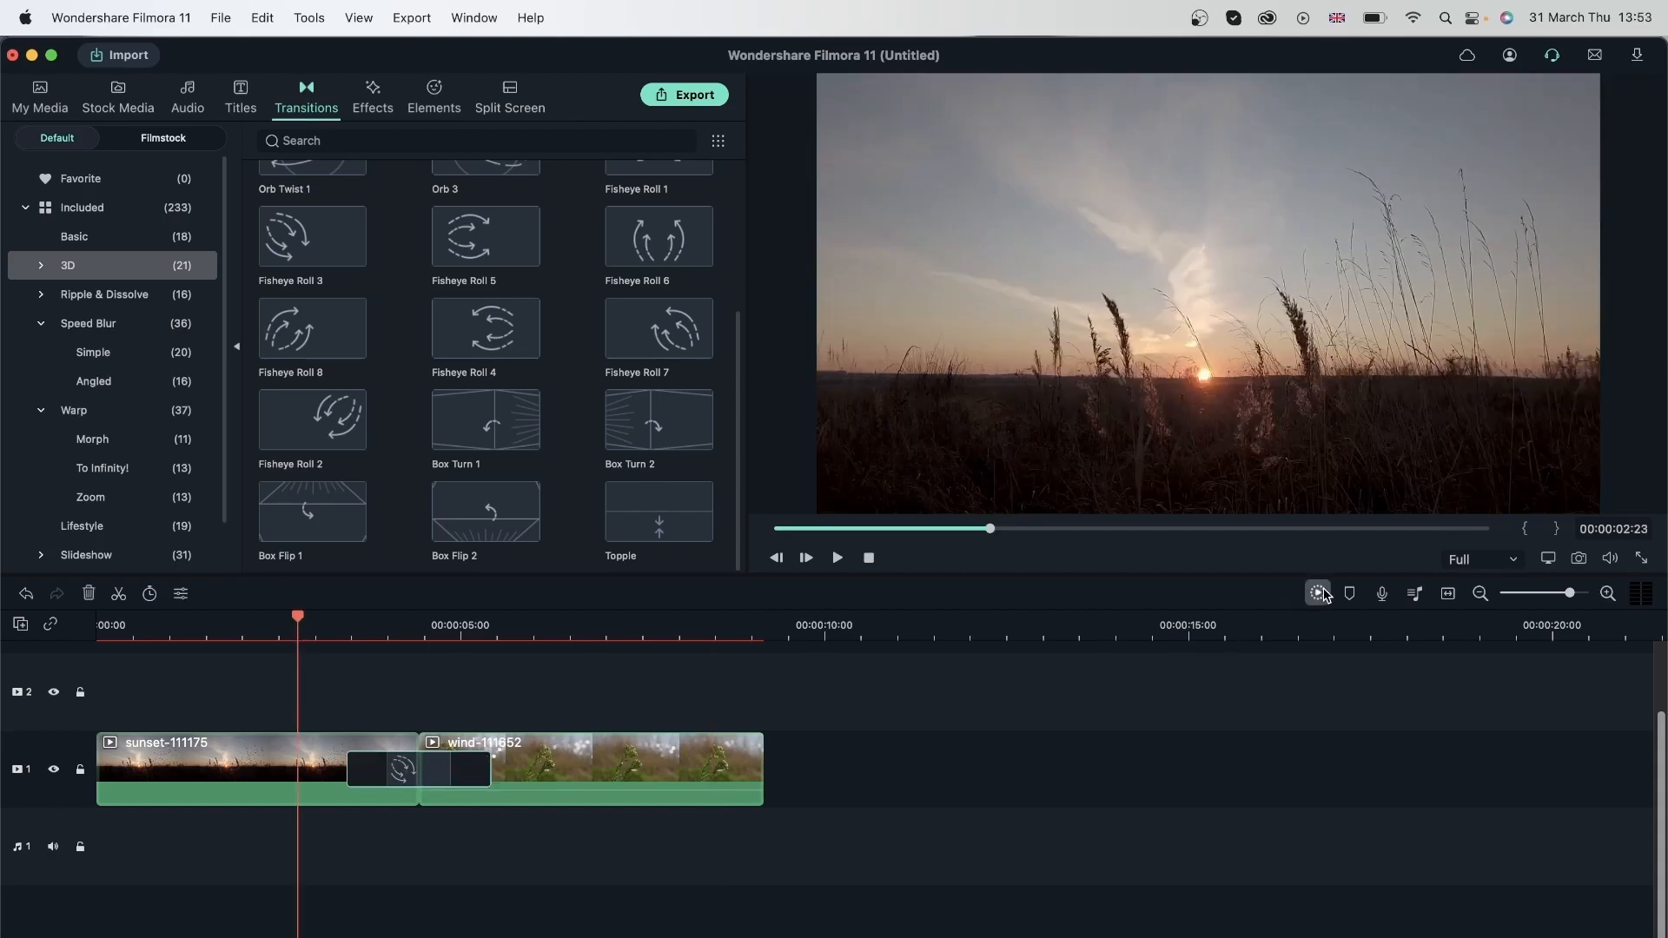
pyautogui.click(1318, 595)
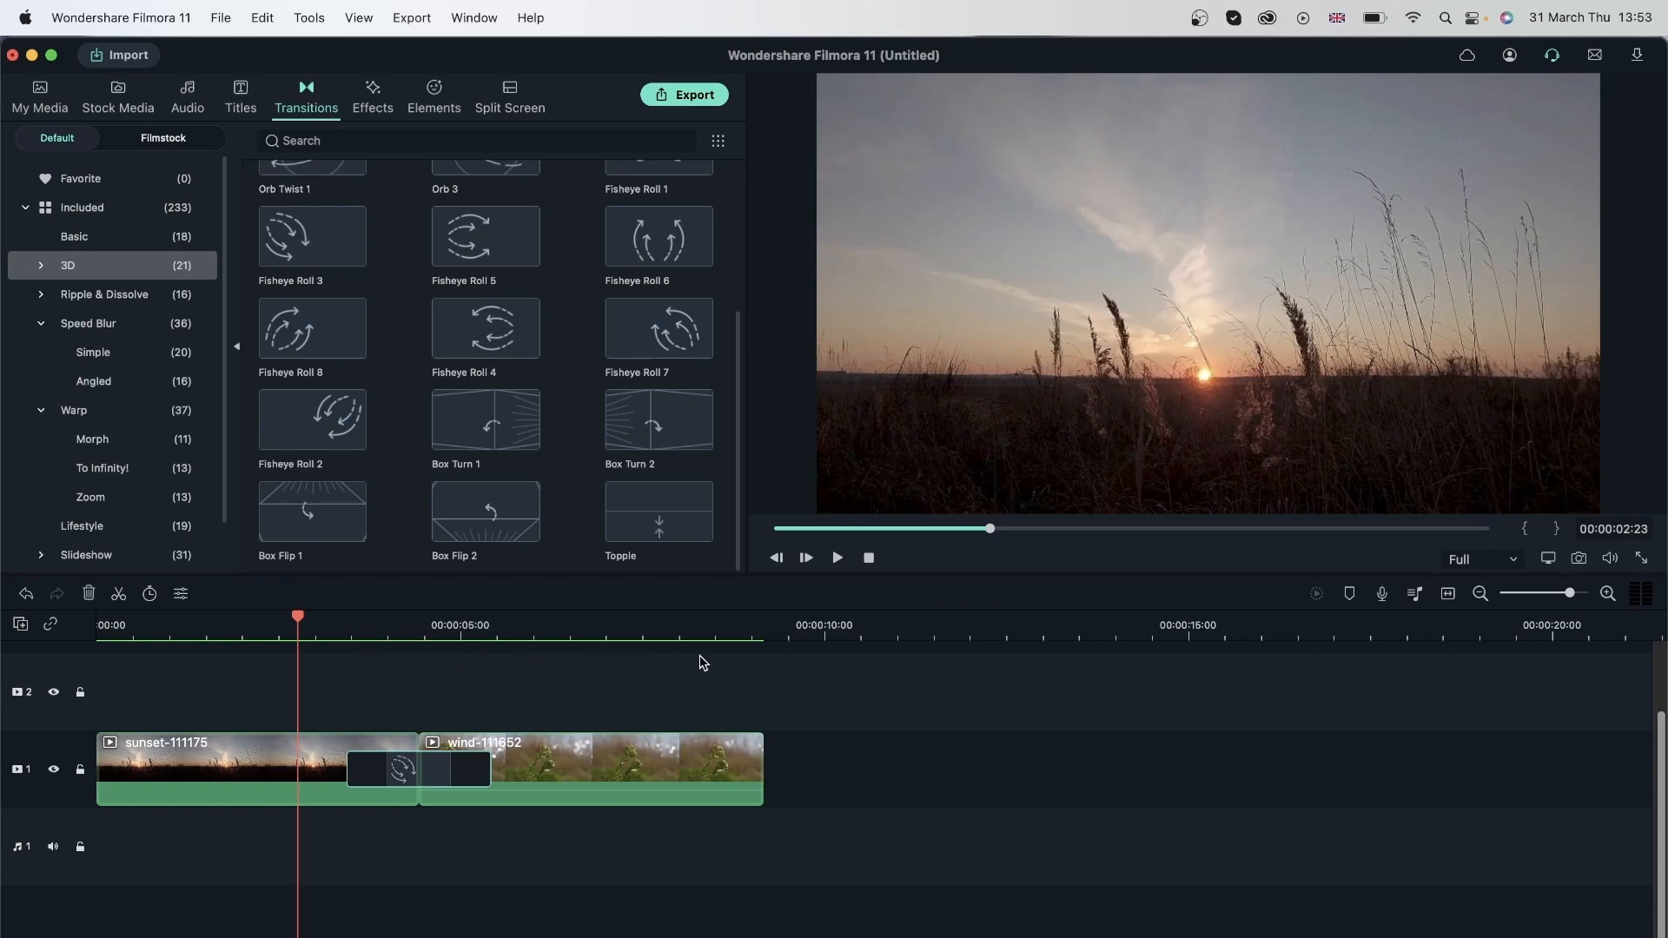
pyautogui.click(252, 618)
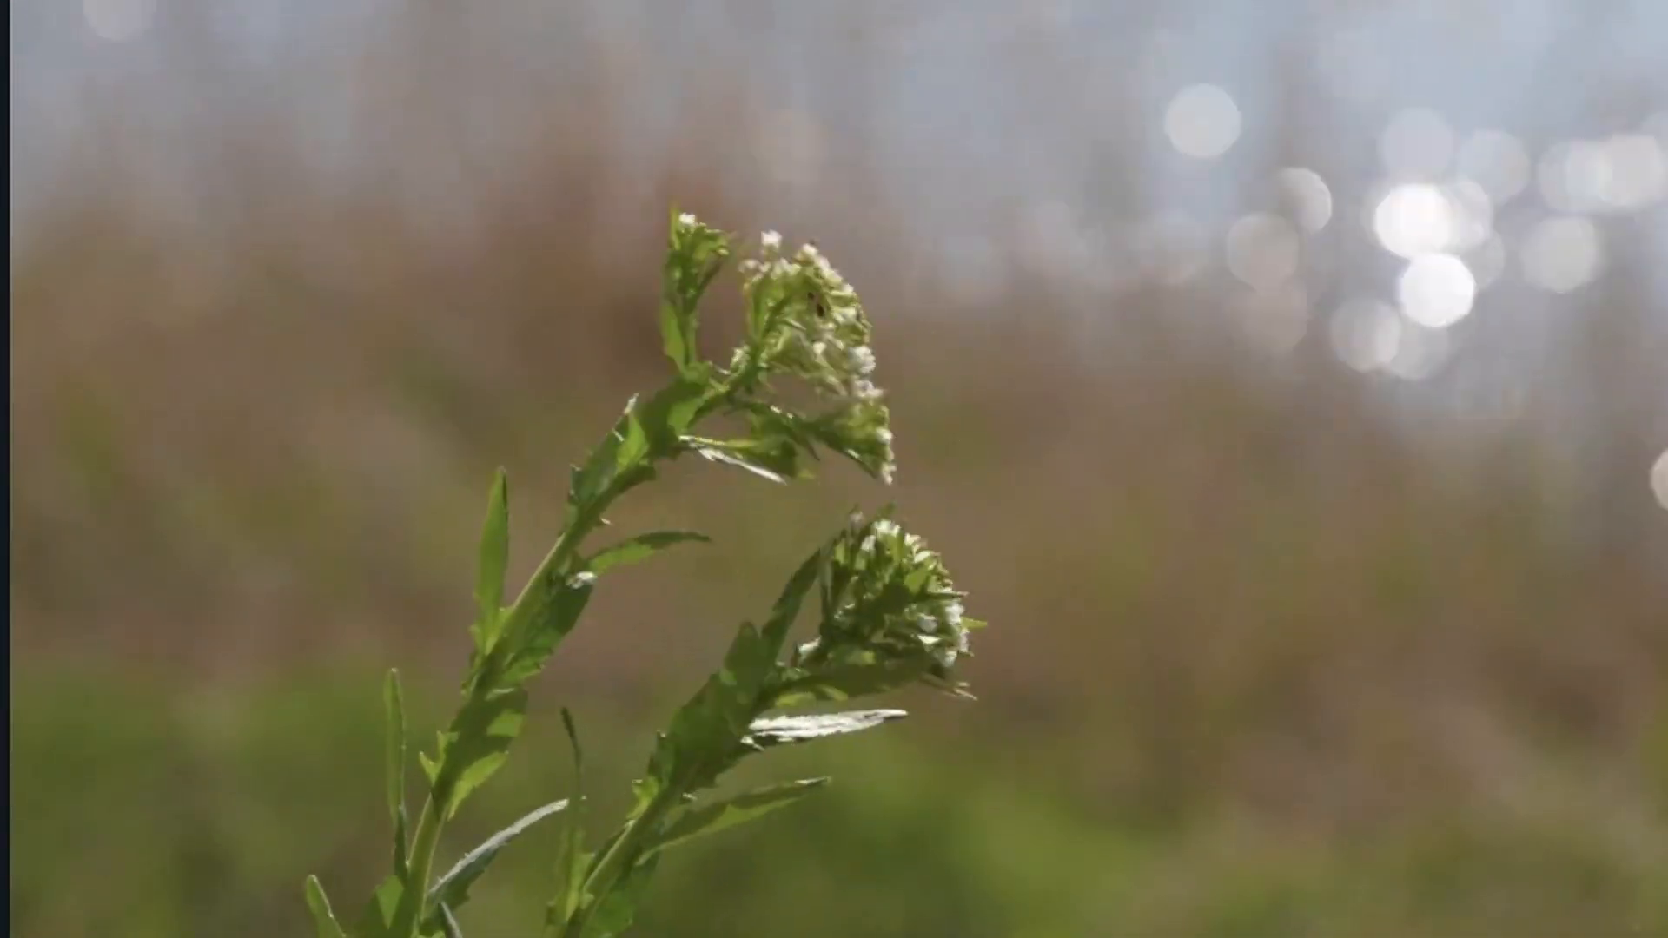
pyautogui.press('space')
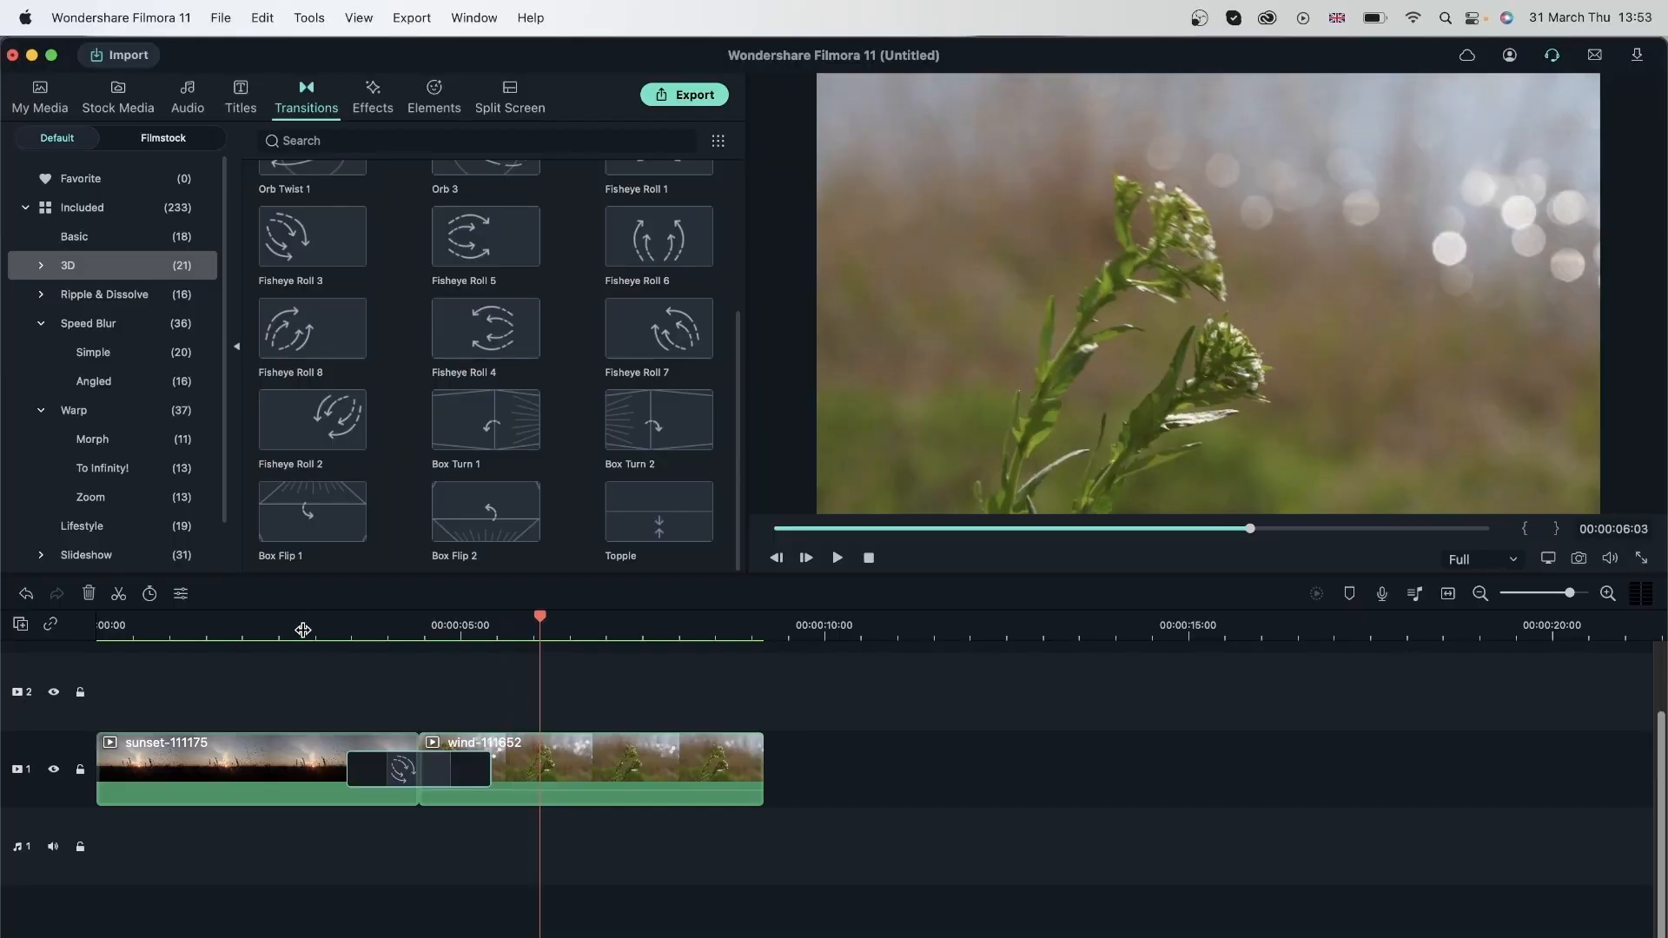
pyautogui.click(345, 628)
pyautogui.moveTo(337, 622); pyautogui.dragTo(331, 622)
pyautogui.click(299, 622)
pyautogui.press('space')
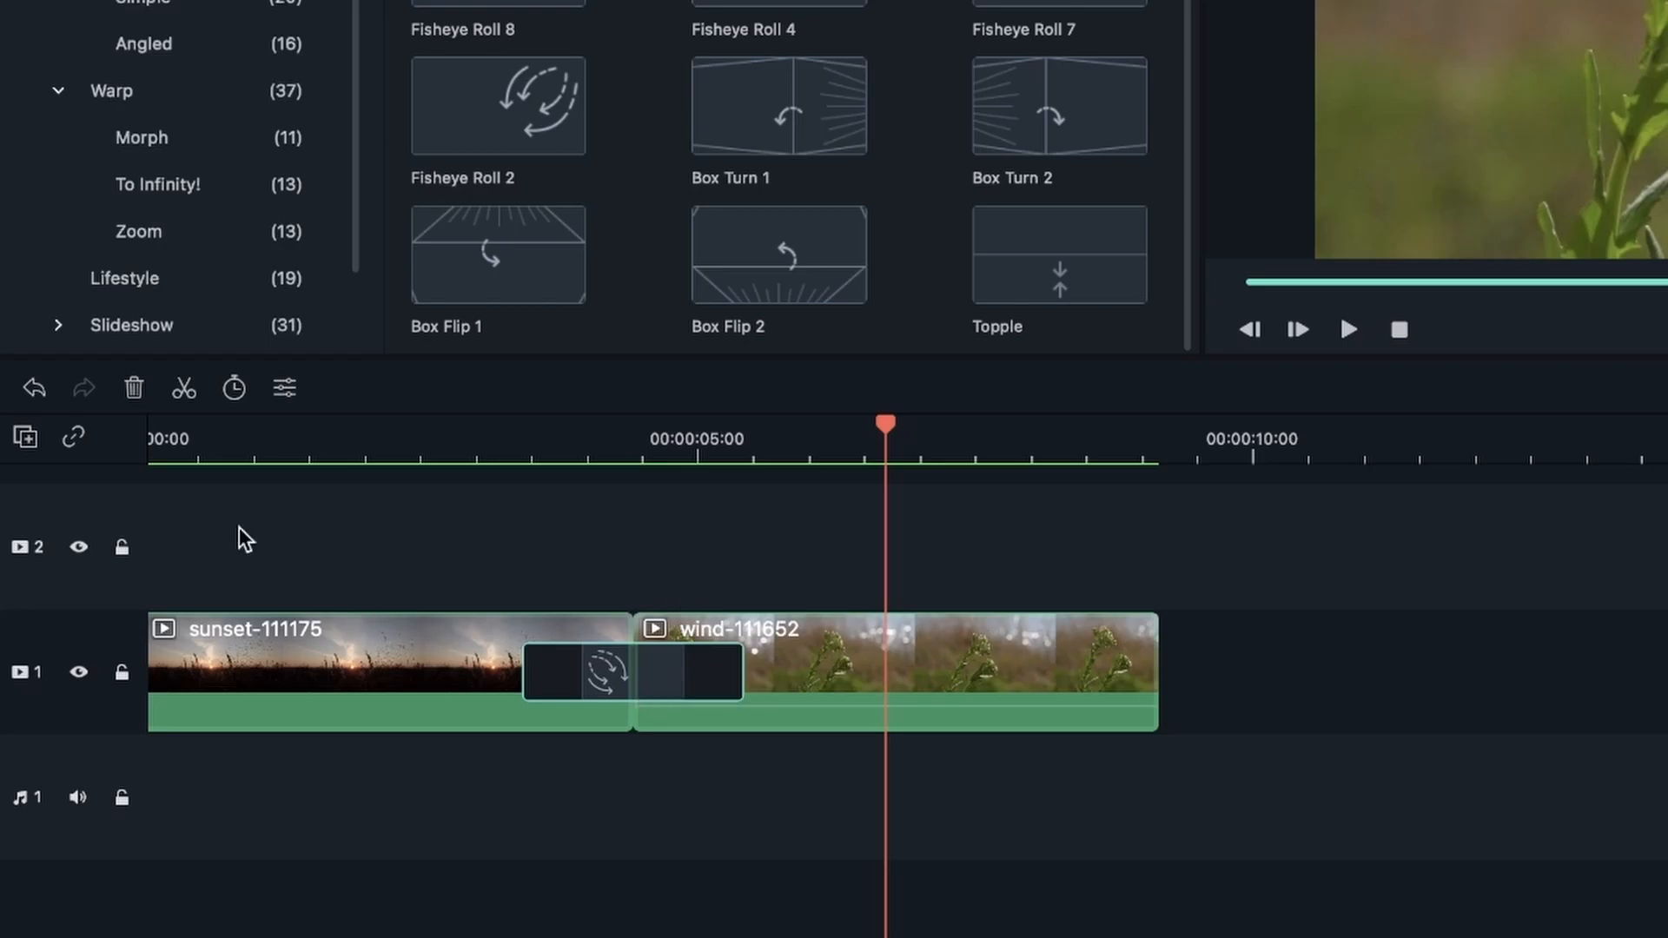
# Replace the Fisheye Roll 3 transition between the sunset and wind clips with the Orb Twist 2 transition
pyautogui.click(136, 388)
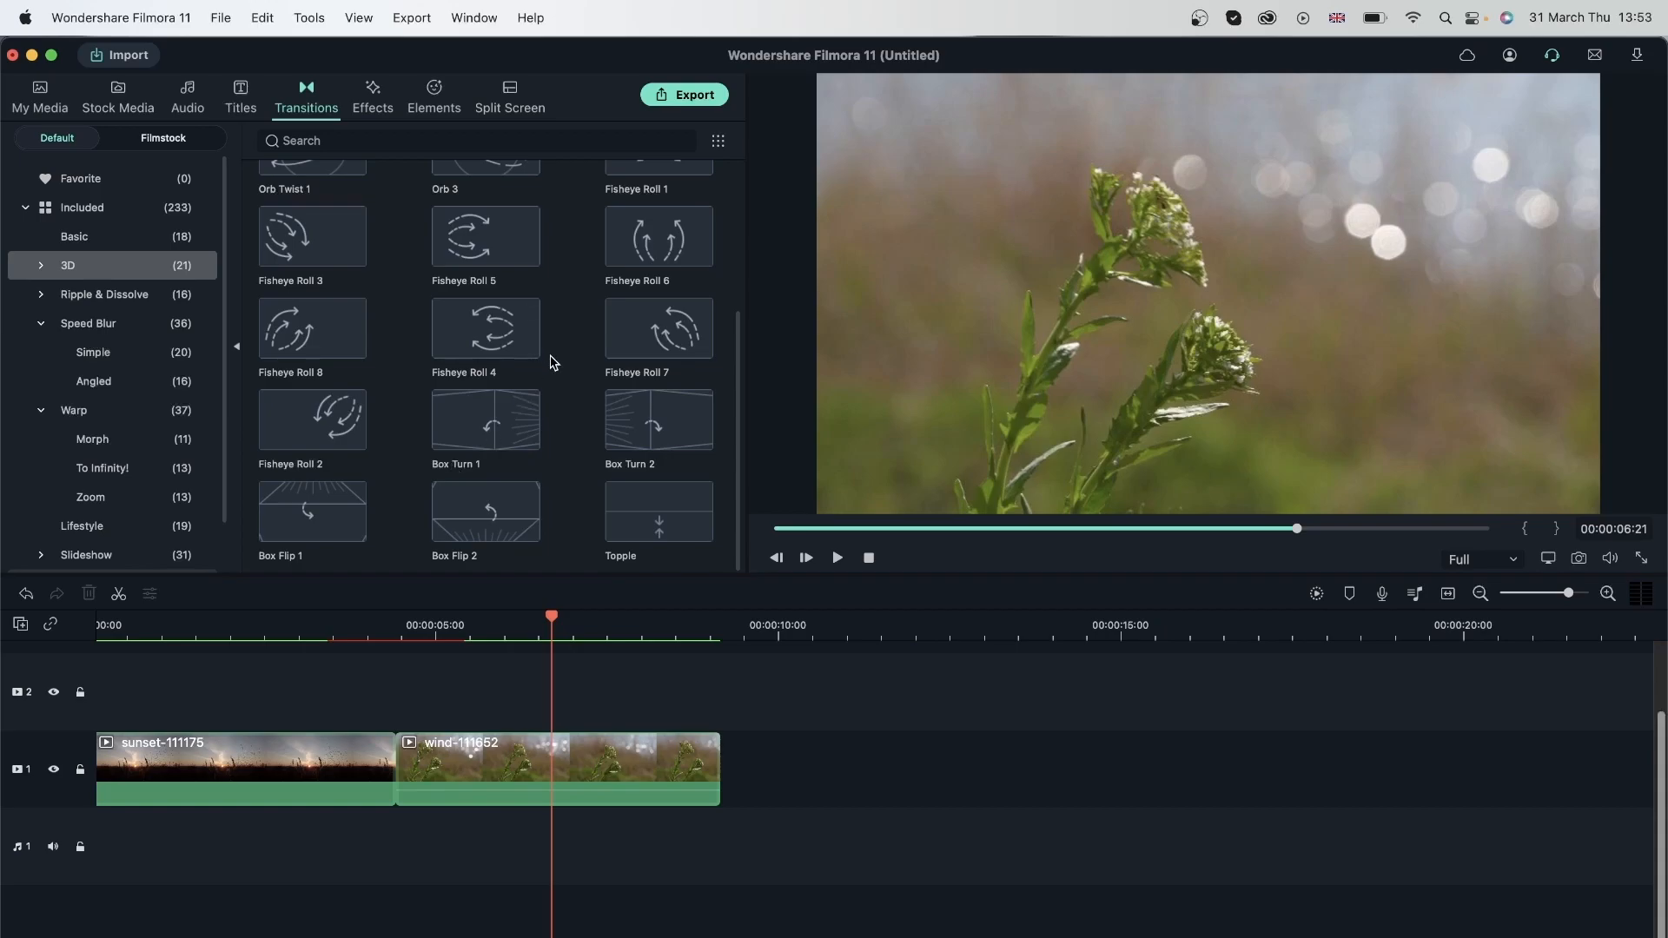
pyautogui.scroll(5, 618, 377)
pyautogui.moveTo(483, 293); pyautogui.dragTo(375, 786)
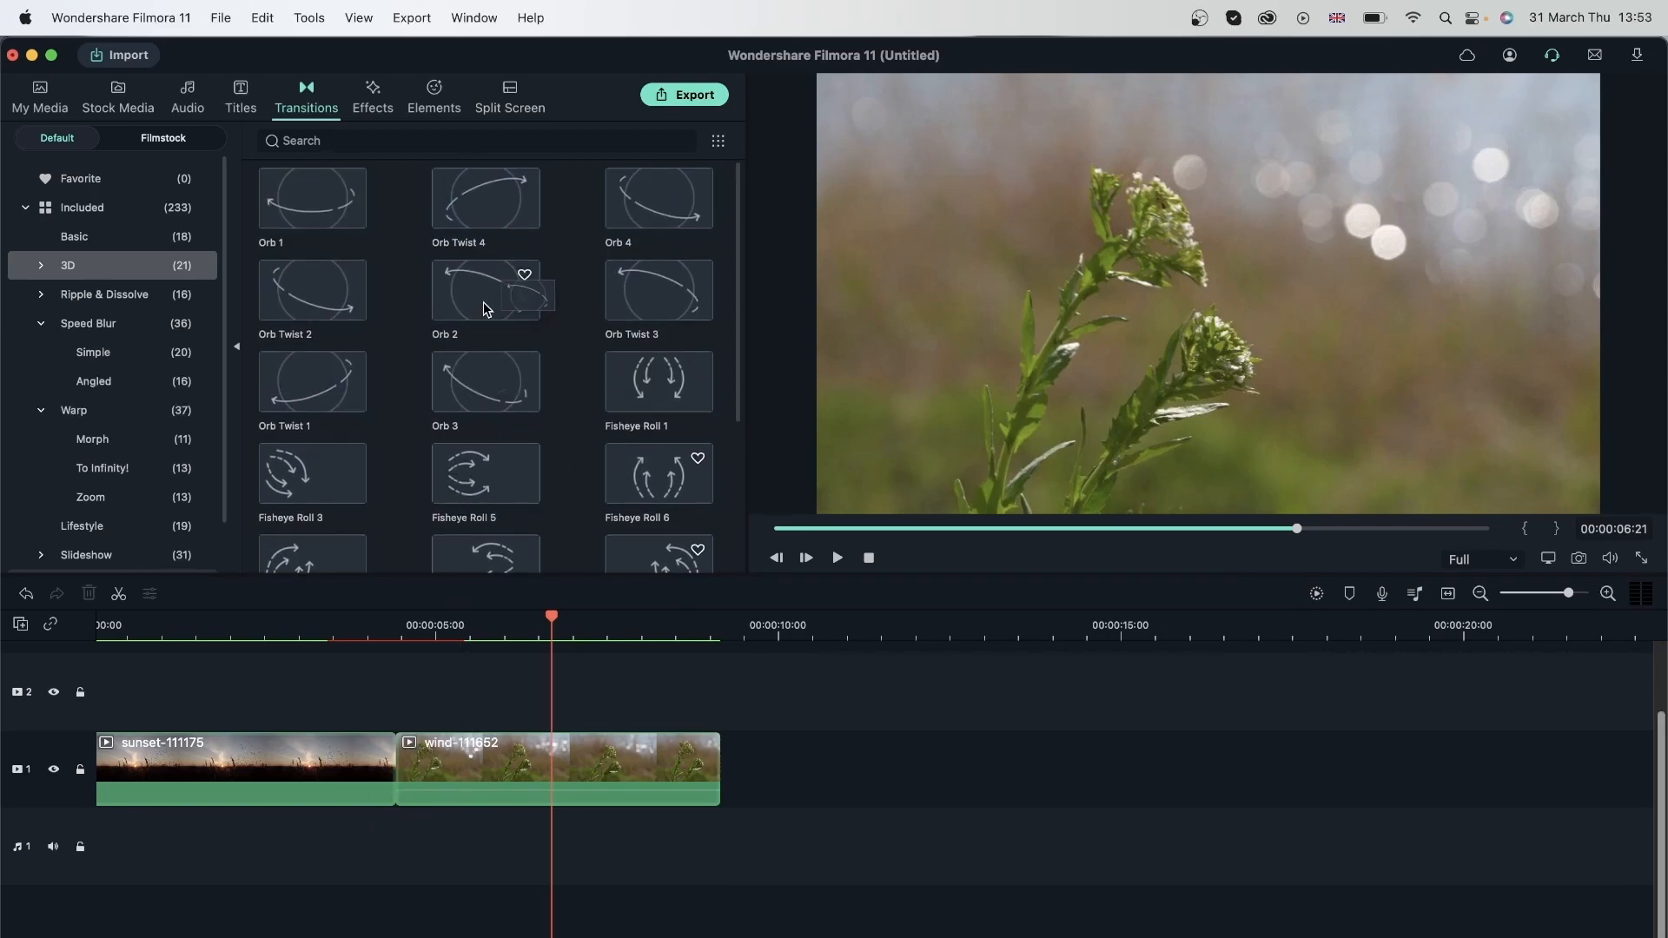
pyautogui.moveTo(311, 287); pyautogui.dragTo(363, 797)
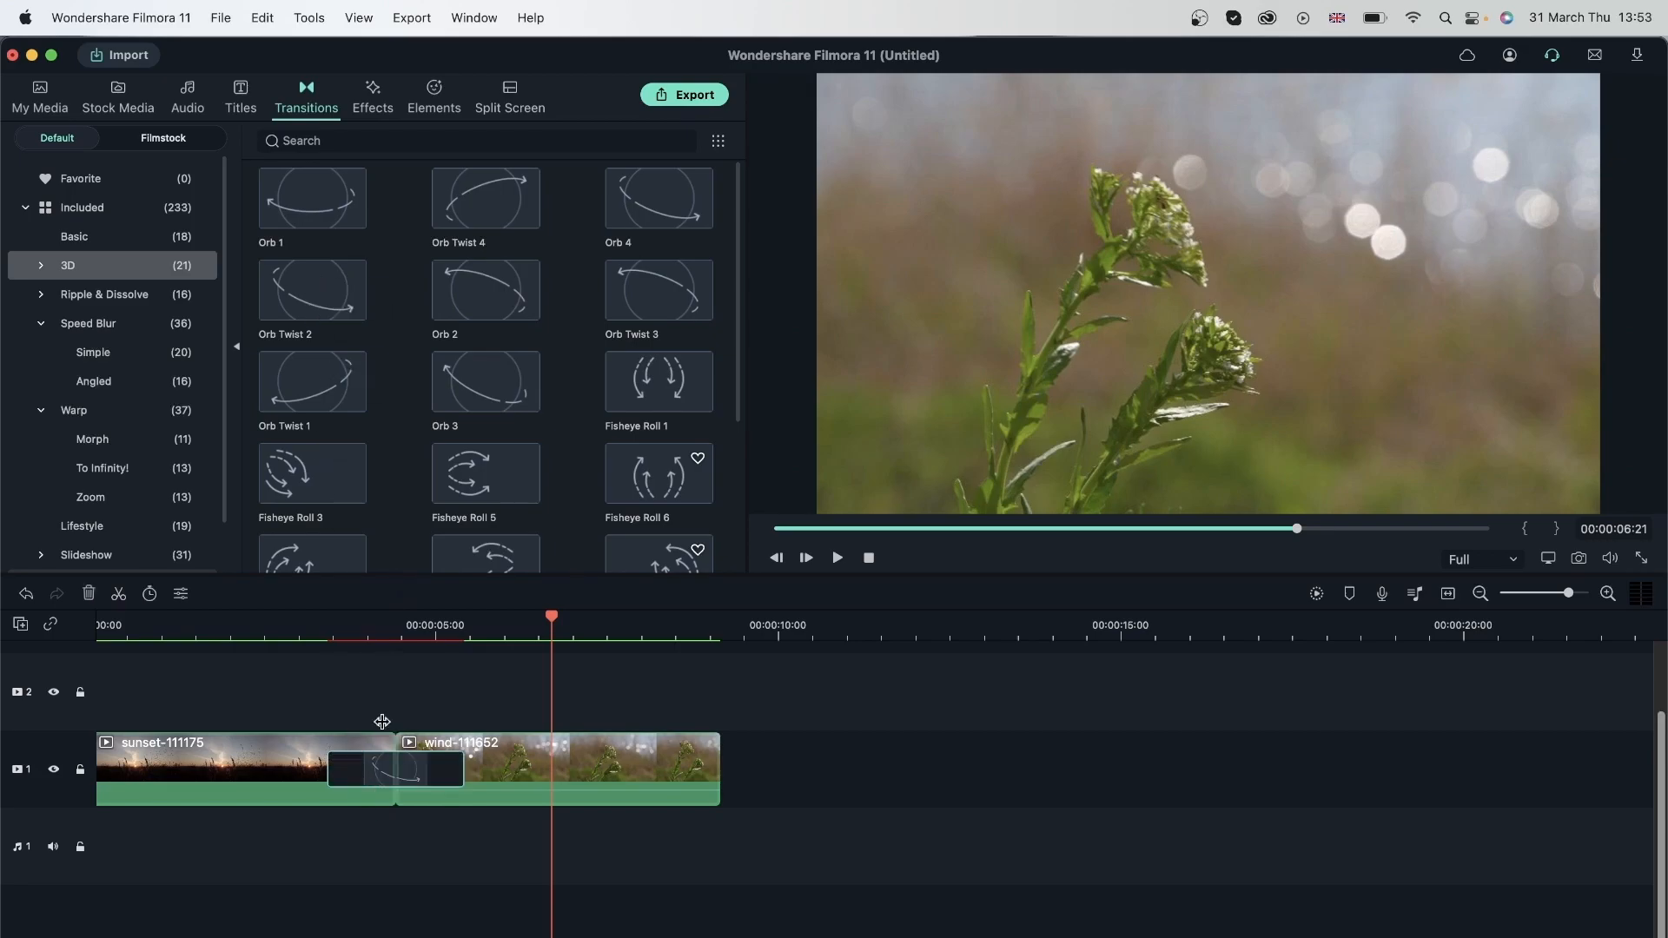
# Render the timeline preview and play back the Orb Twist 2 transition from the sunset clip to the wind clip
pyautogui.click(280, 617)
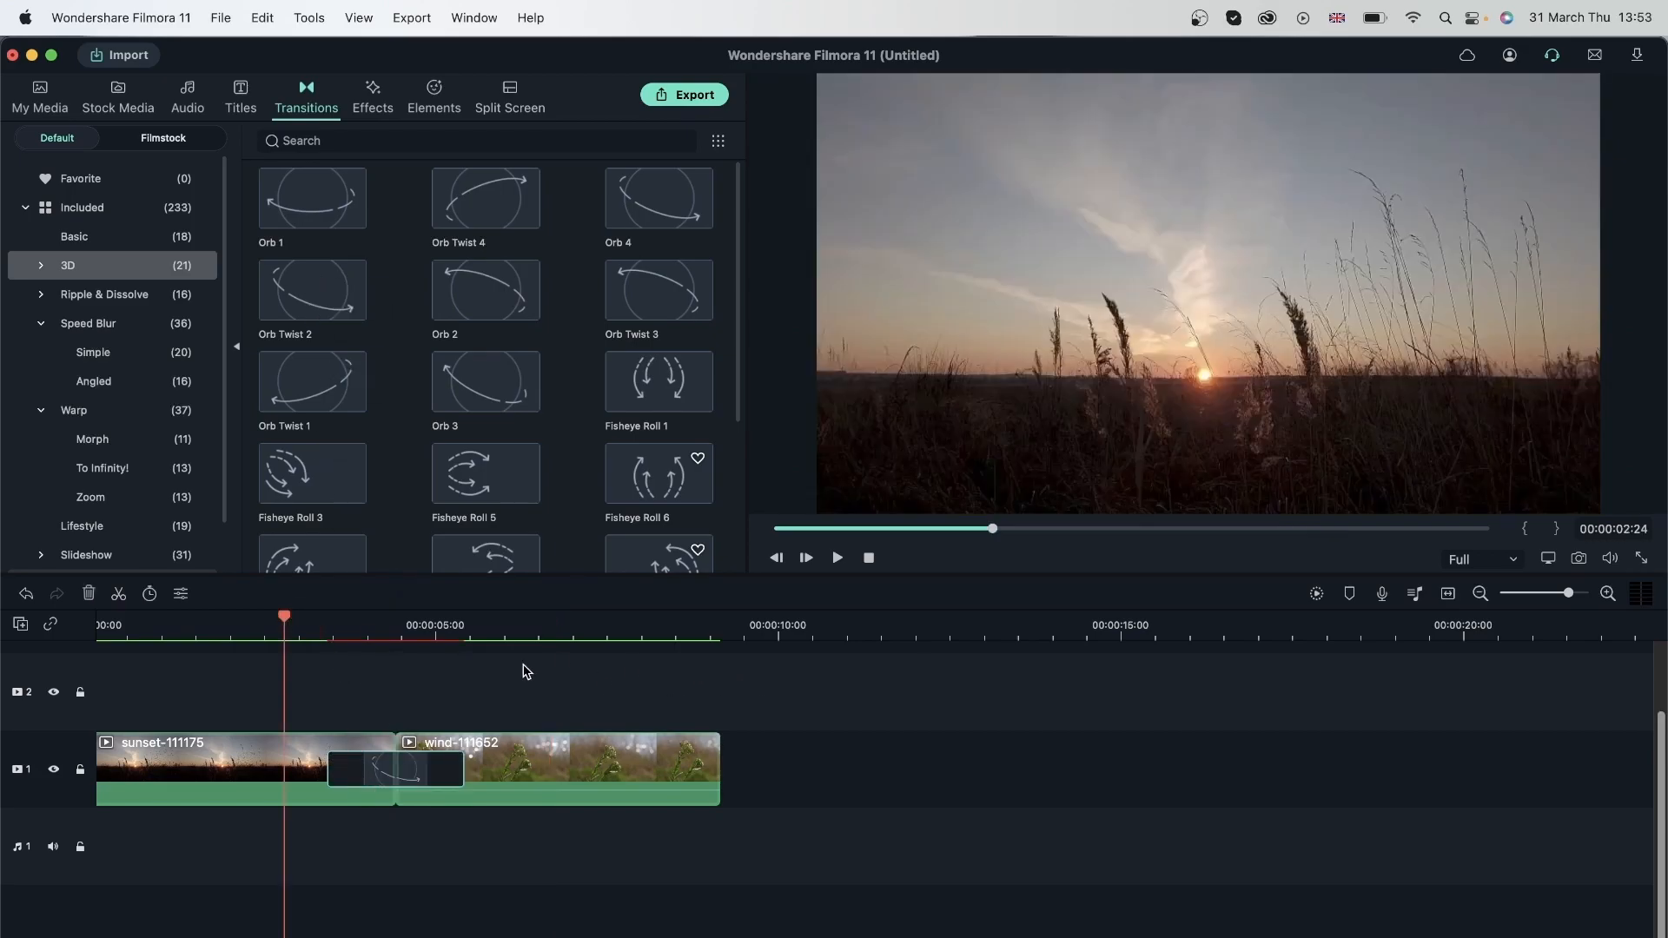
pyautogui.click(1318, 593)
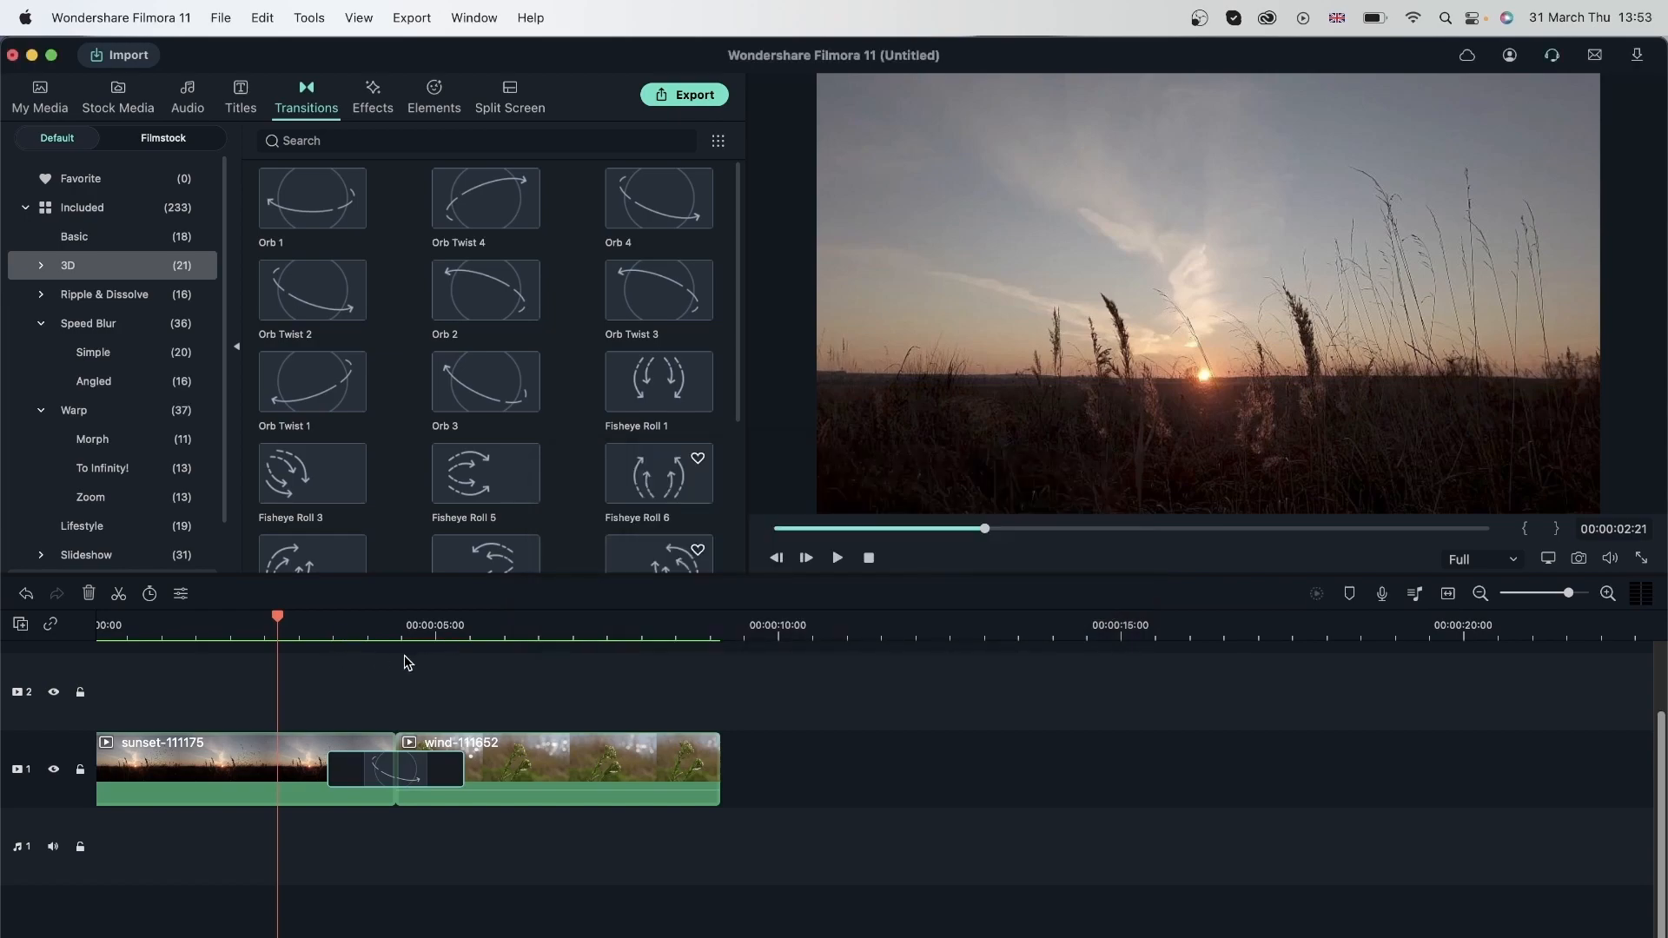
pyautogui.press('space')
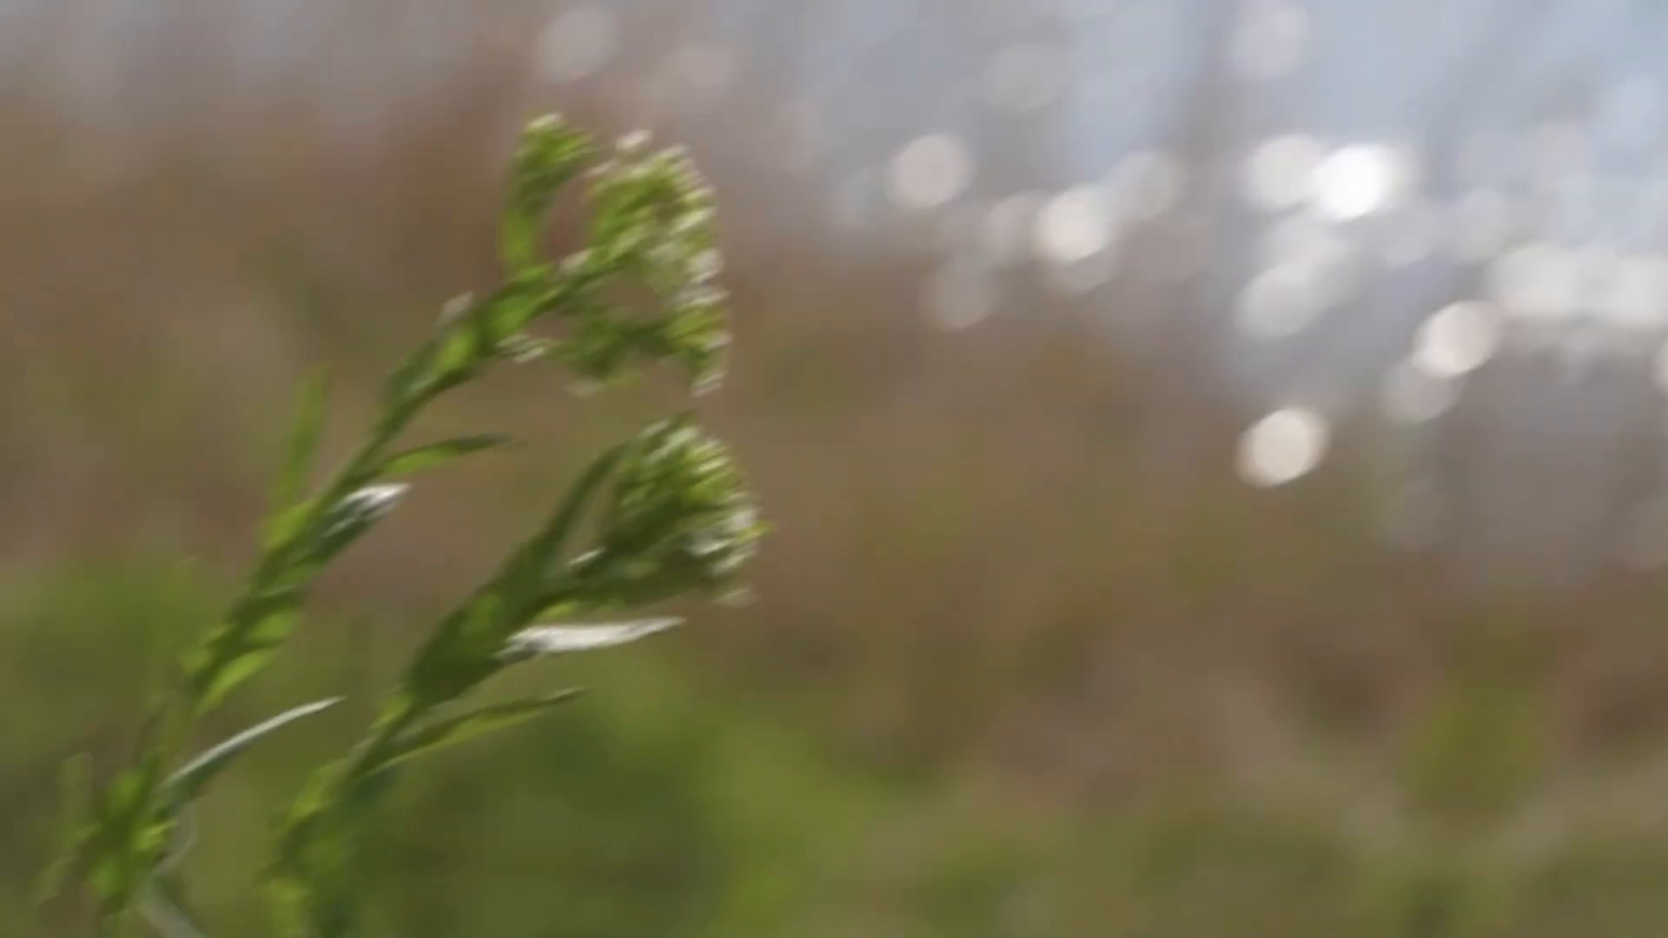
pyautogui.press('space')
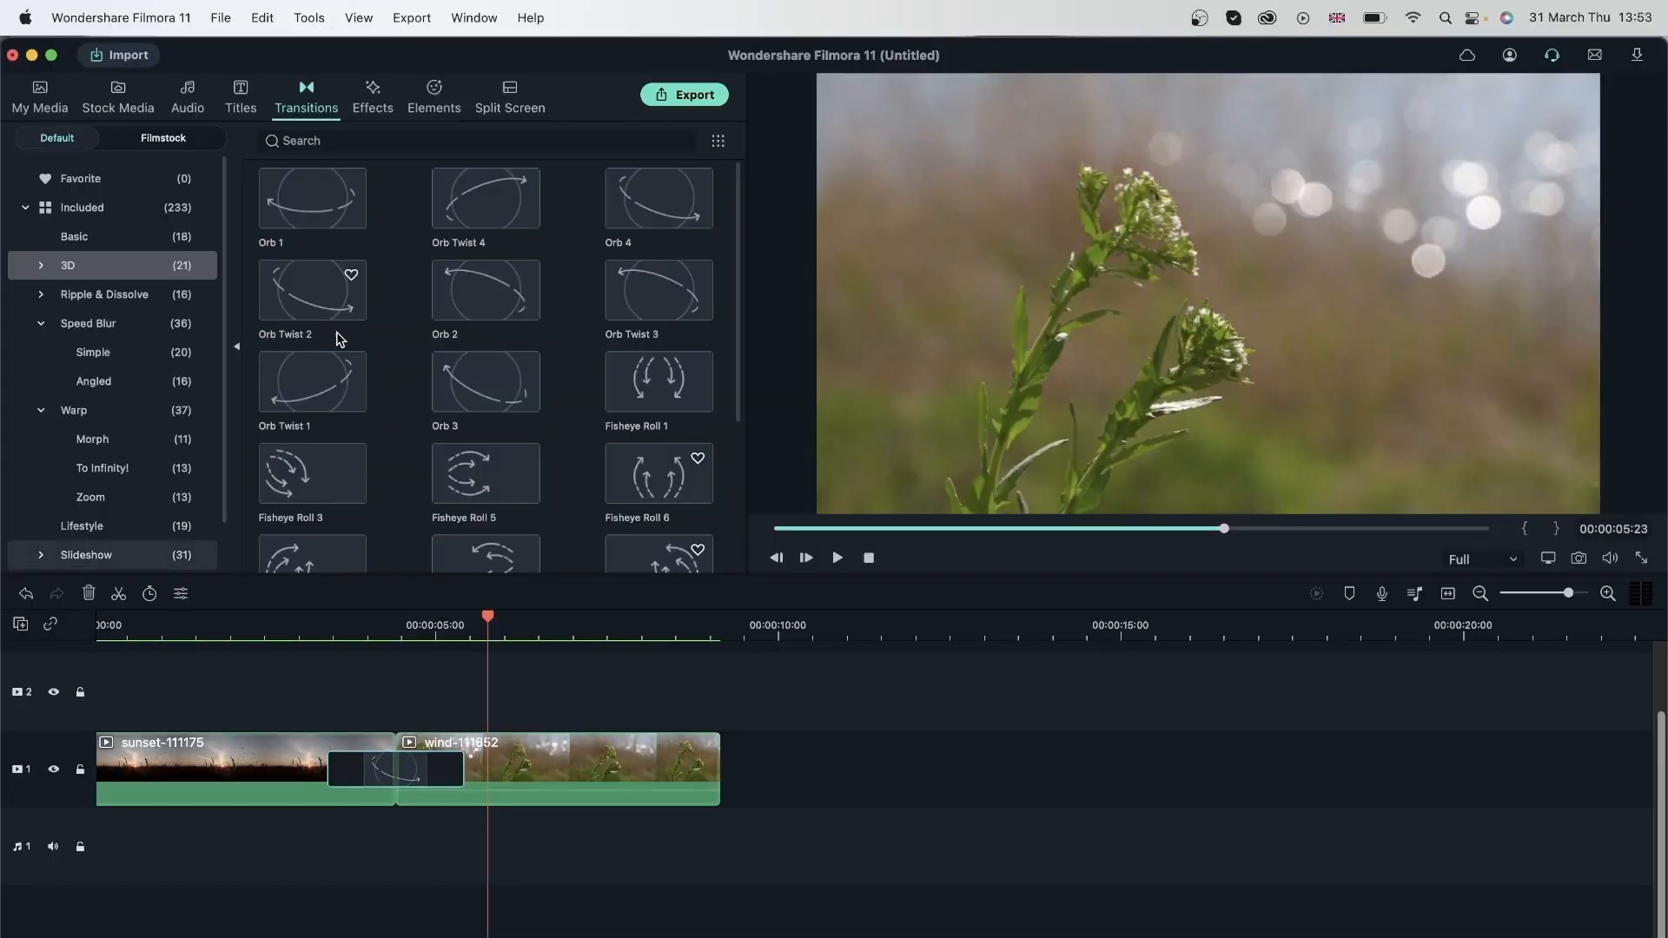
# Delete the Orb Twist 2 transition, and apply Fade from the Basic category to the end of the wind clip and scrub through it
pyautogui.click(88, 594)
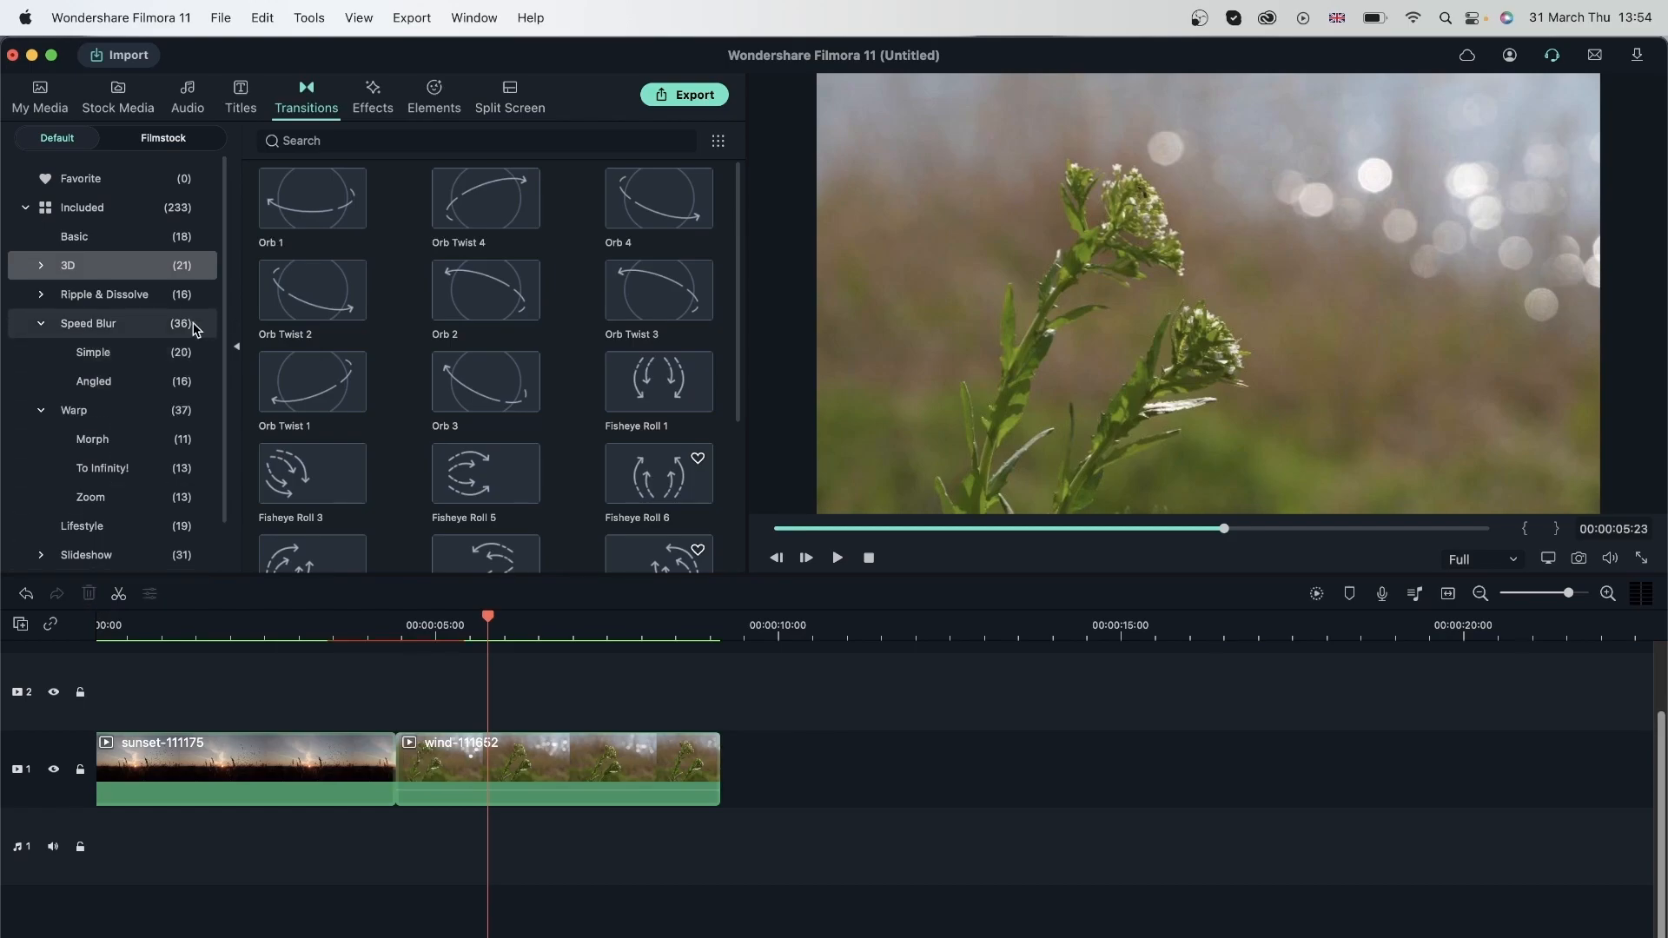
pyautogui.click(132, 236)
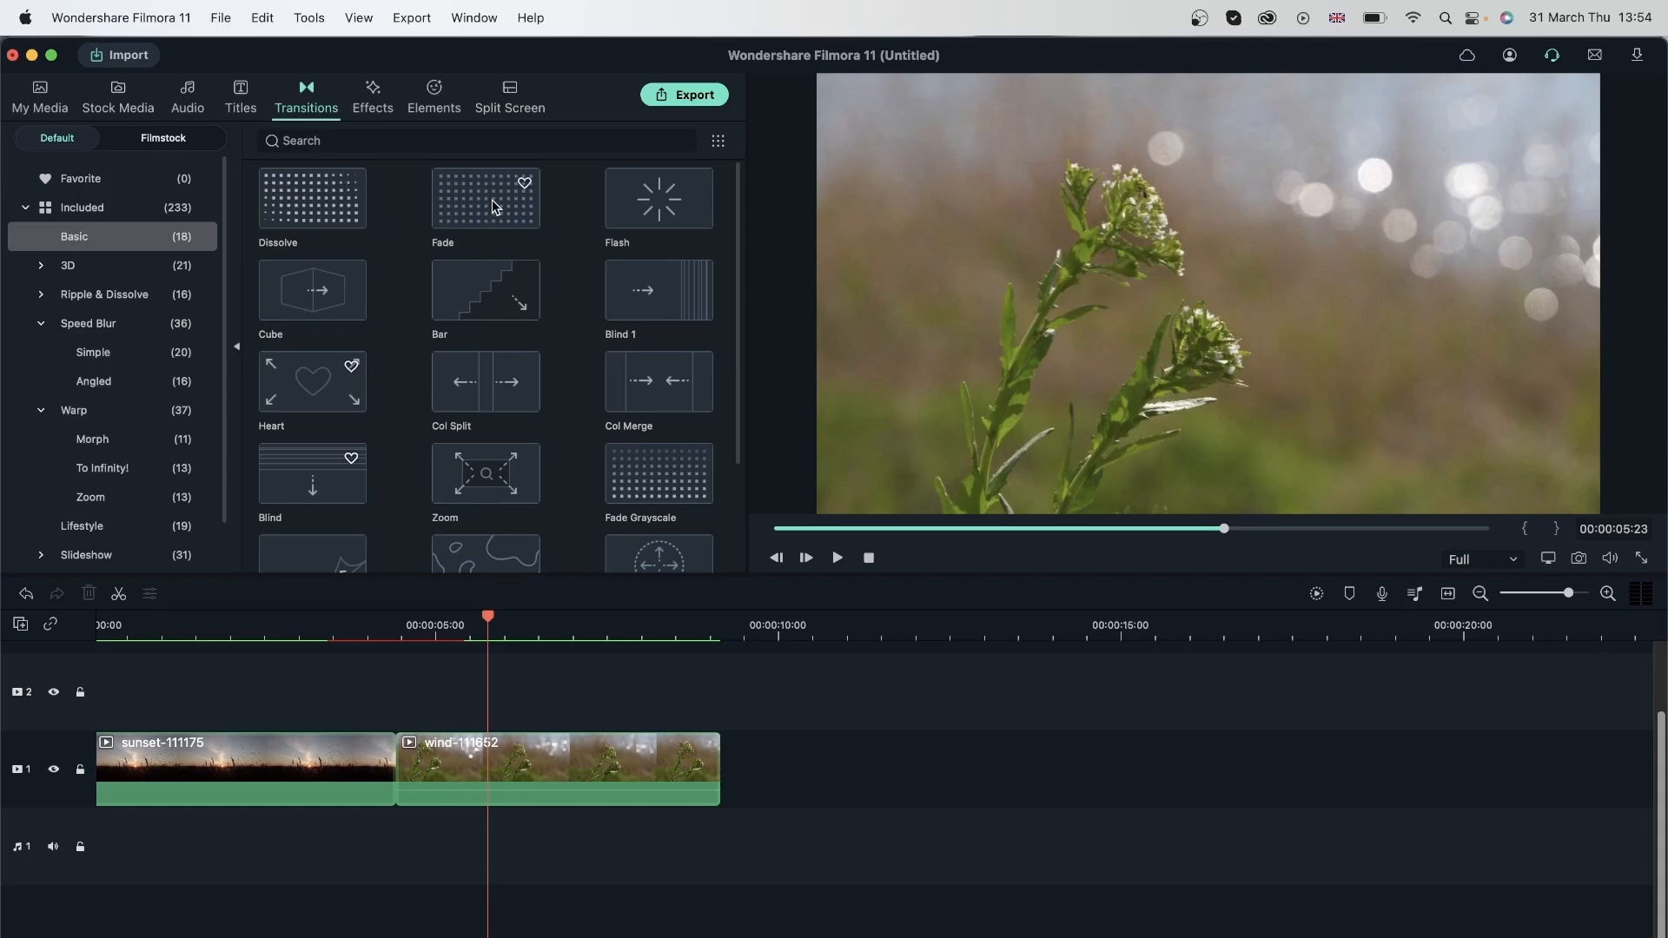
pyautogui.moveTo(484, 192); pyautogui.dragTo(650, 746)
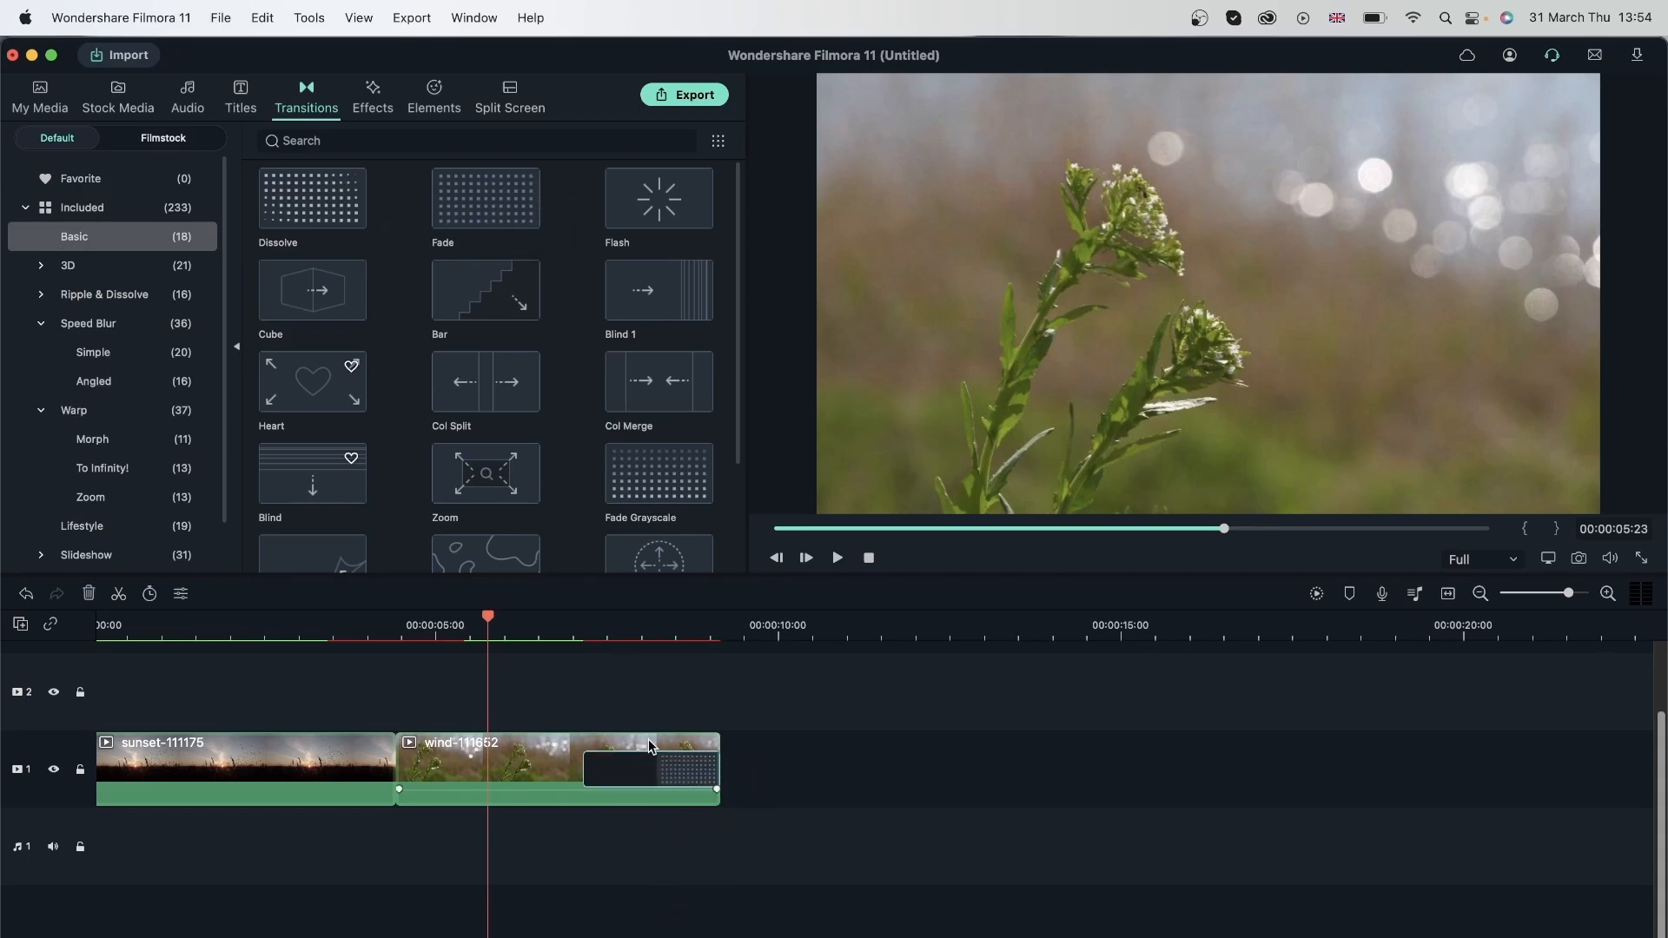
pyautogui.click(567, 635)
pyautogui.moveTo(567, 635); pyautogui.dragTo(519, 638)
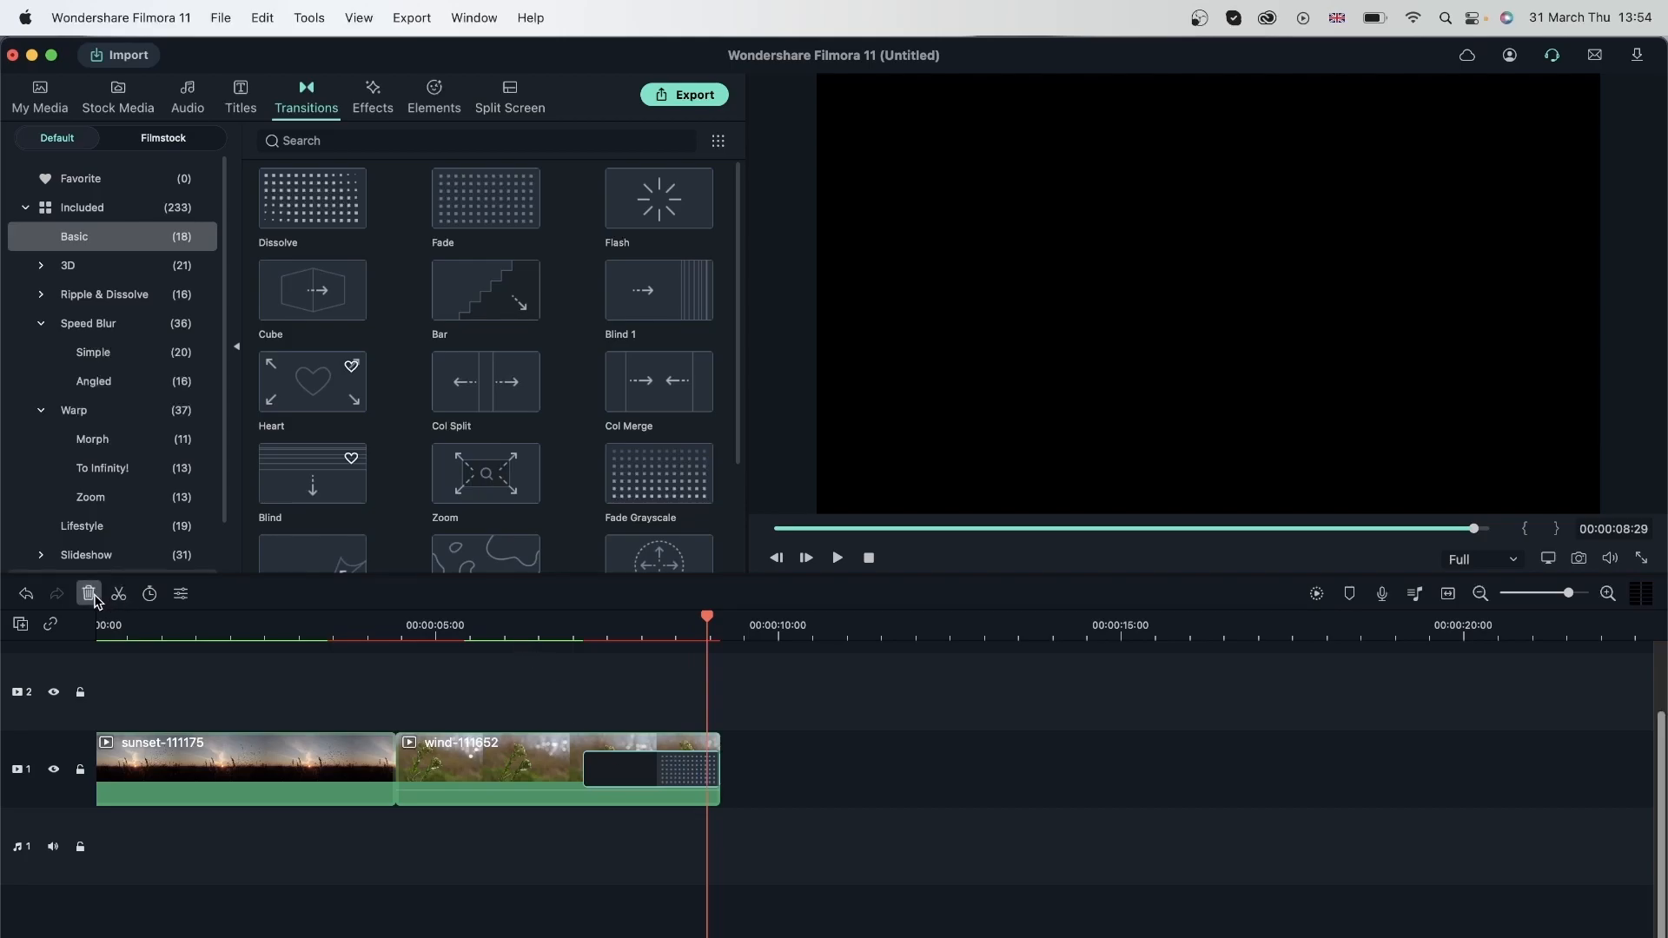
# Apply the Colour Distance transition from the Basic category at the cut between the sunset and wind clips and preview it
pyautogui.scroll(-3, 570, 477)
pyautogui.moveTo(481, 430); pyautogui.dragTo(397, 761)
pyautogui.click(288, 632)
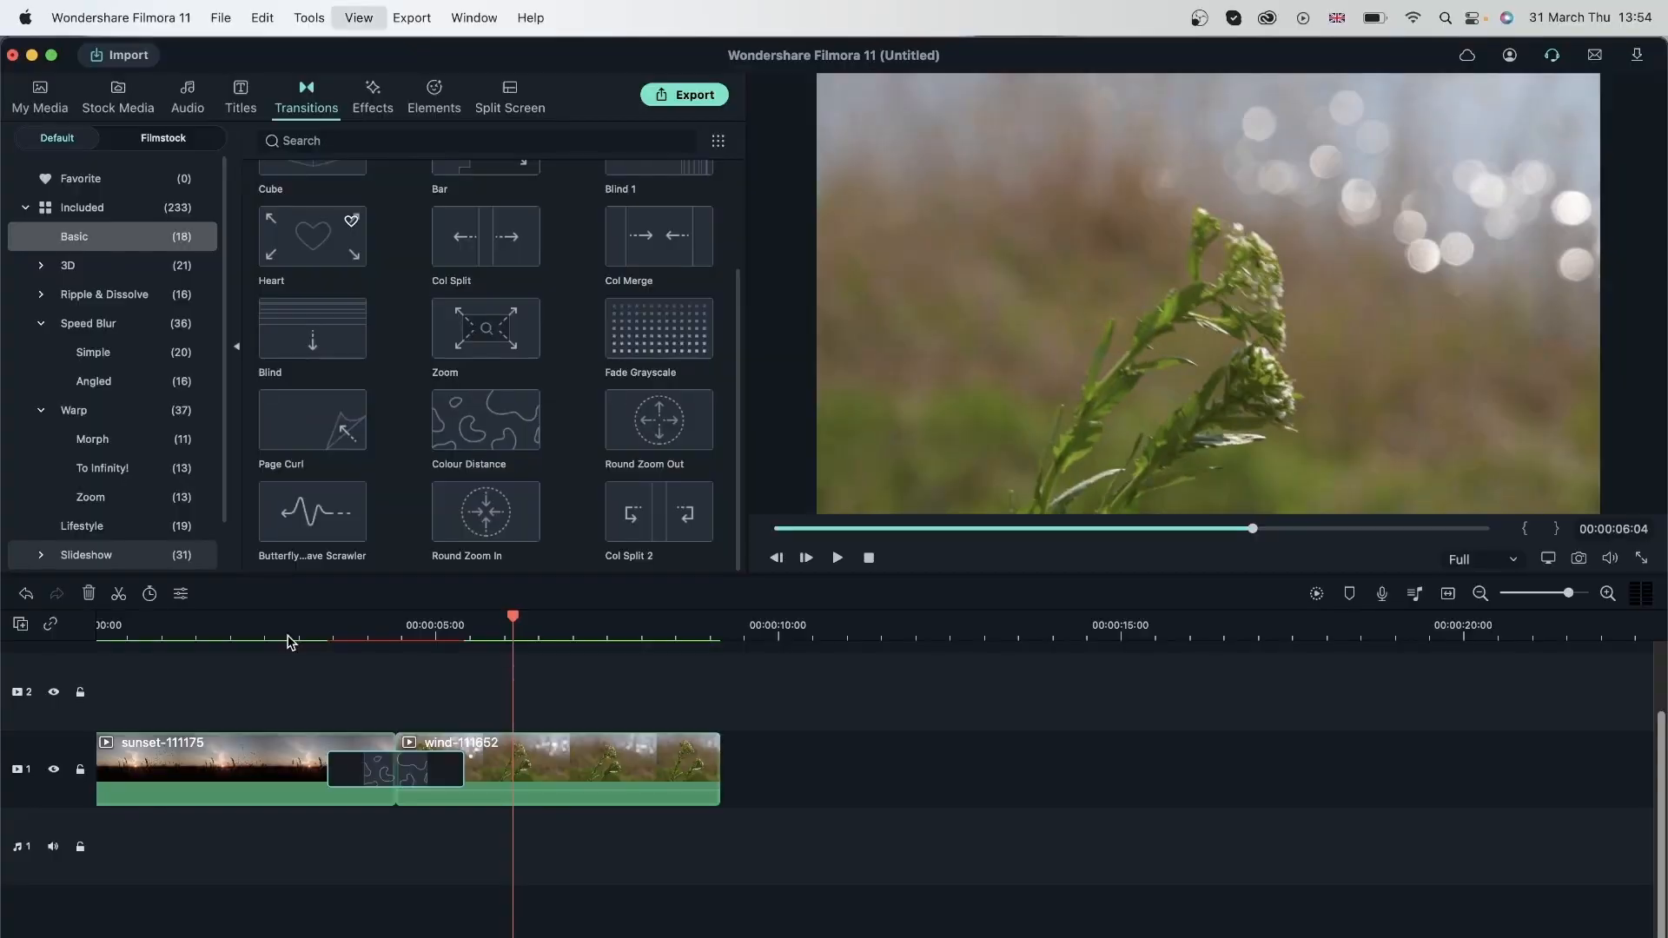
# Apply the Plain Shape 17 transition at the cut between the sunset and wind clips and play it back
pyautogui.click(174, 556)
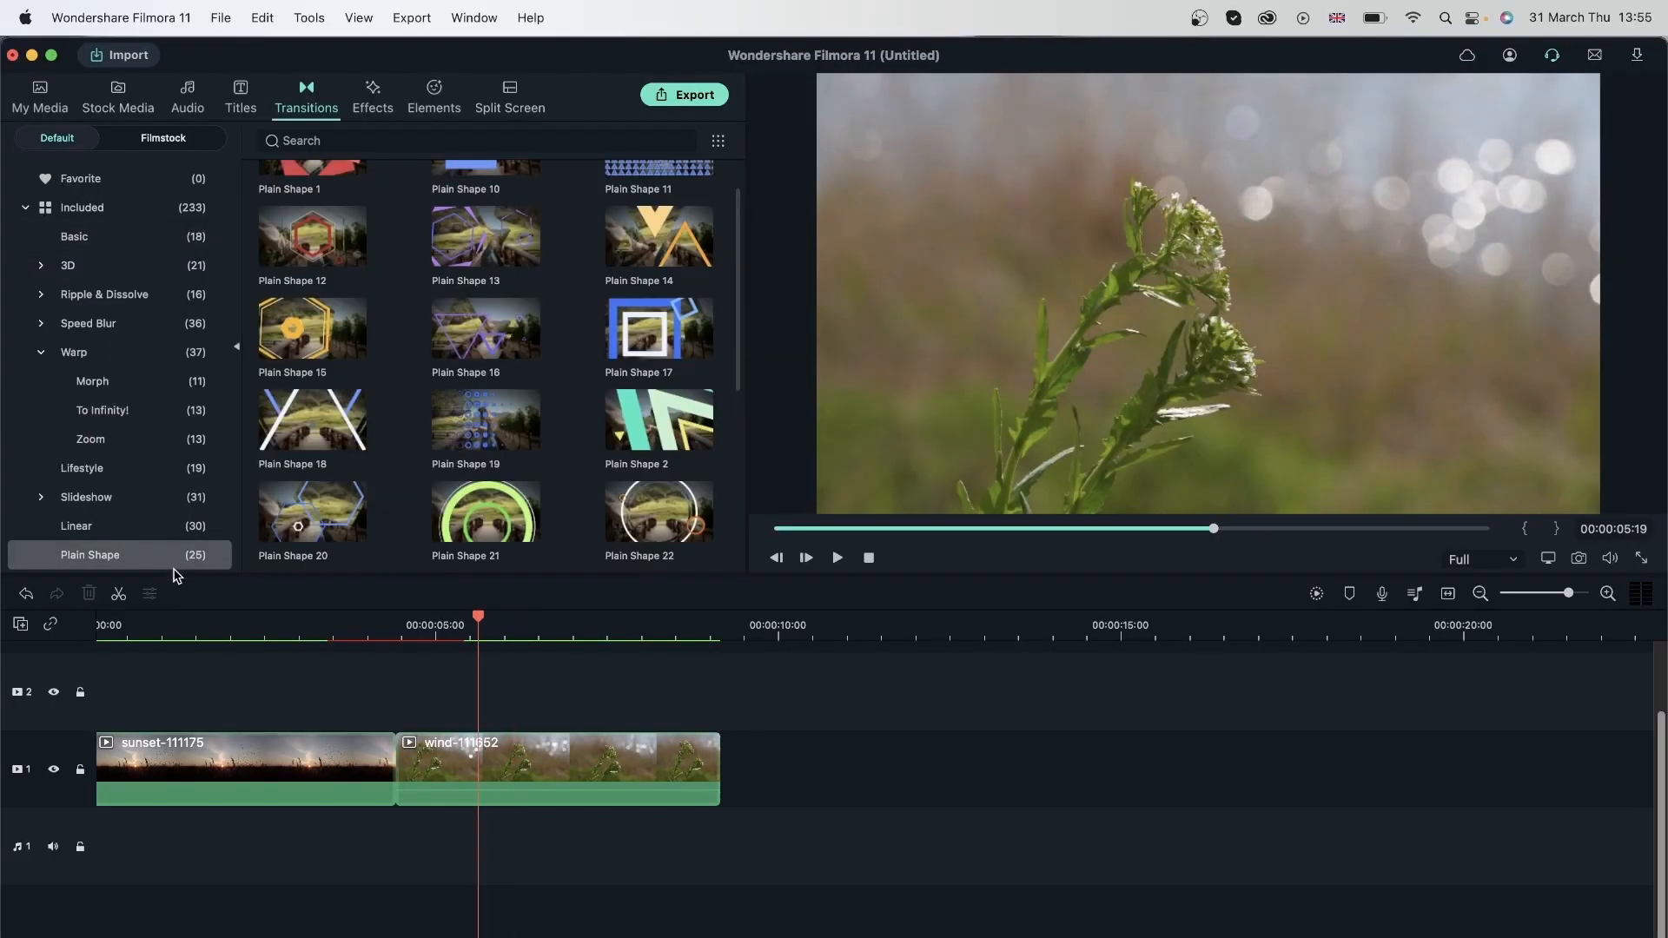
pyautogui.moveTo(648, 328); pyautogui.dragTo(372, 776)
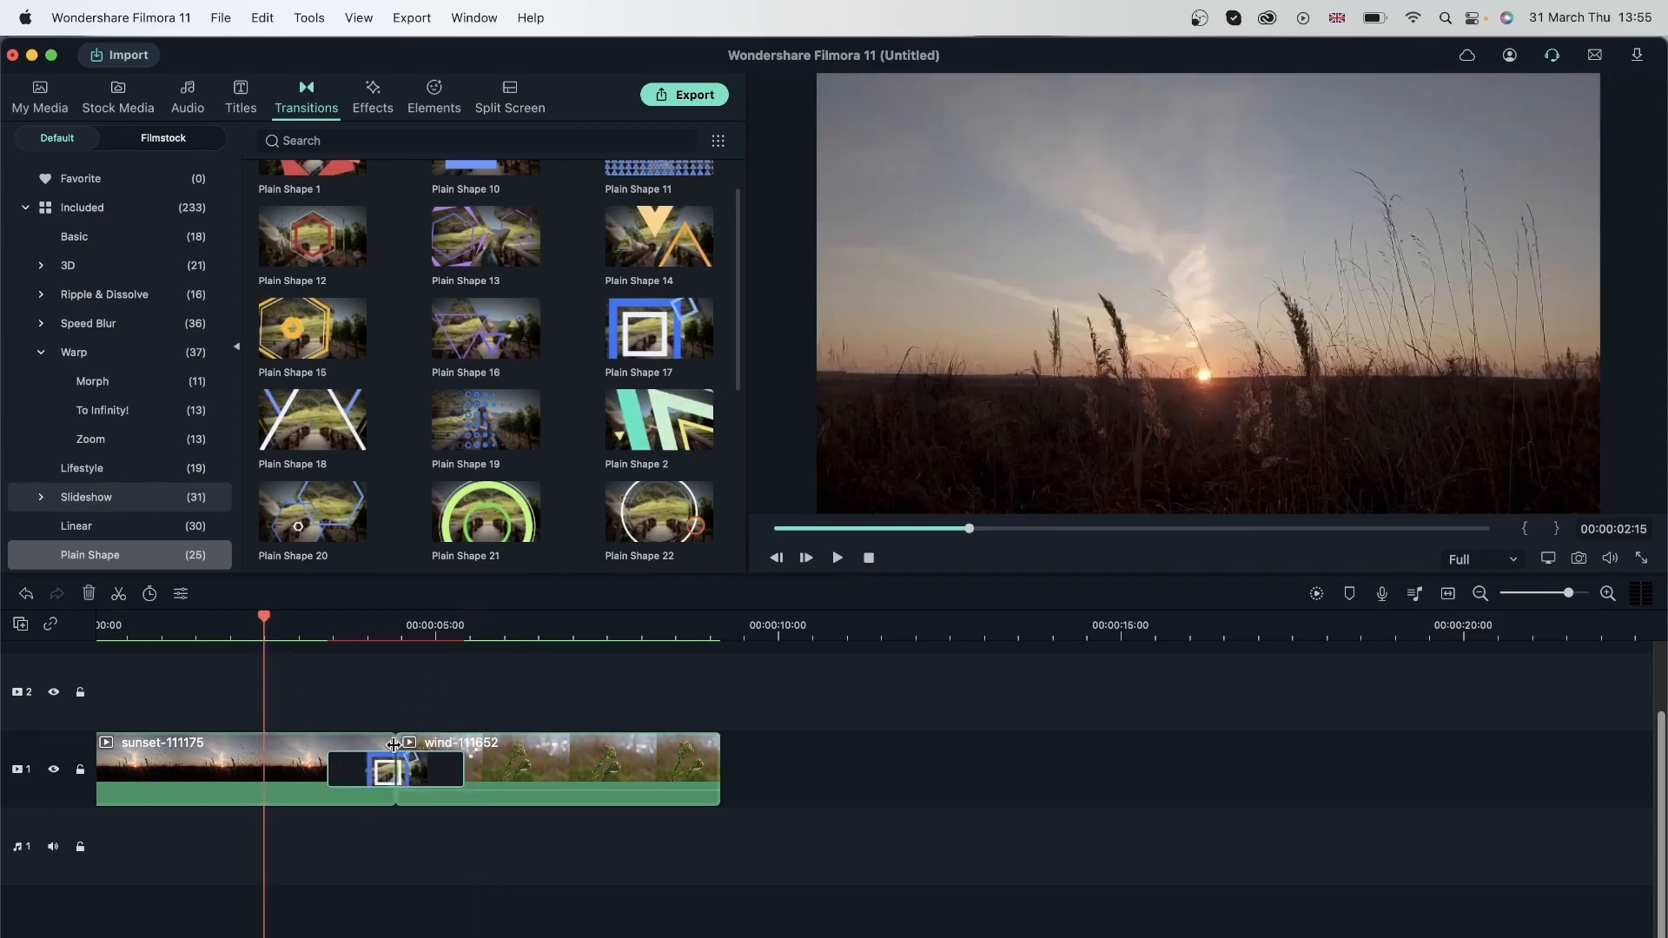
pyautogui.press('space')
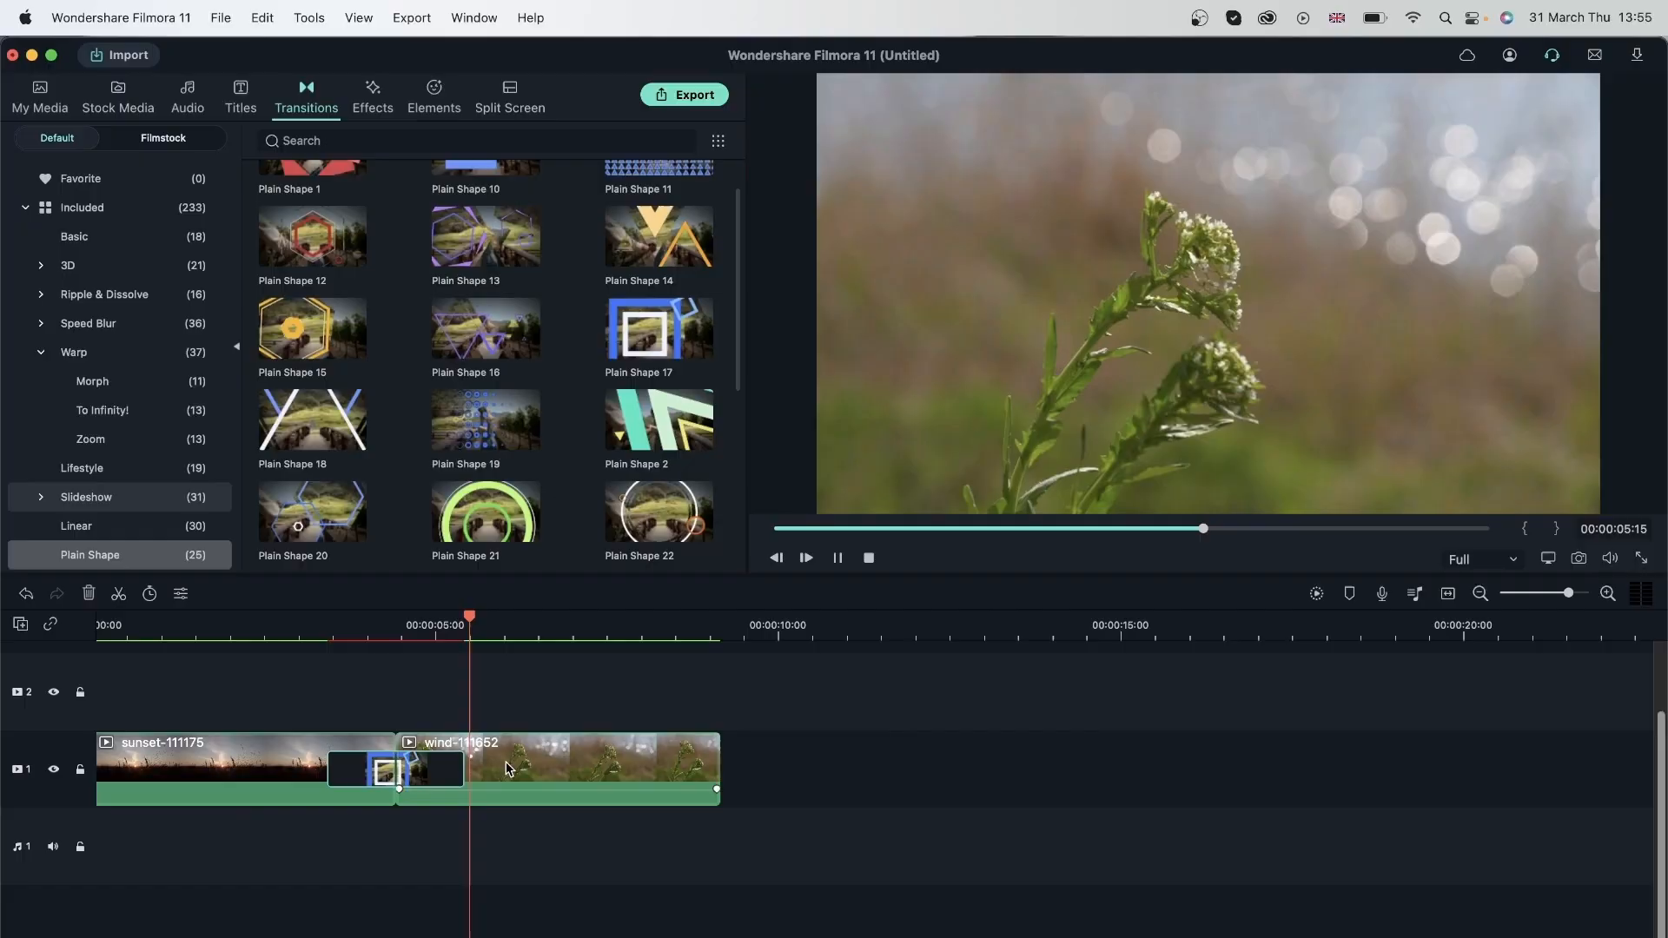
pyautogui.press('space')
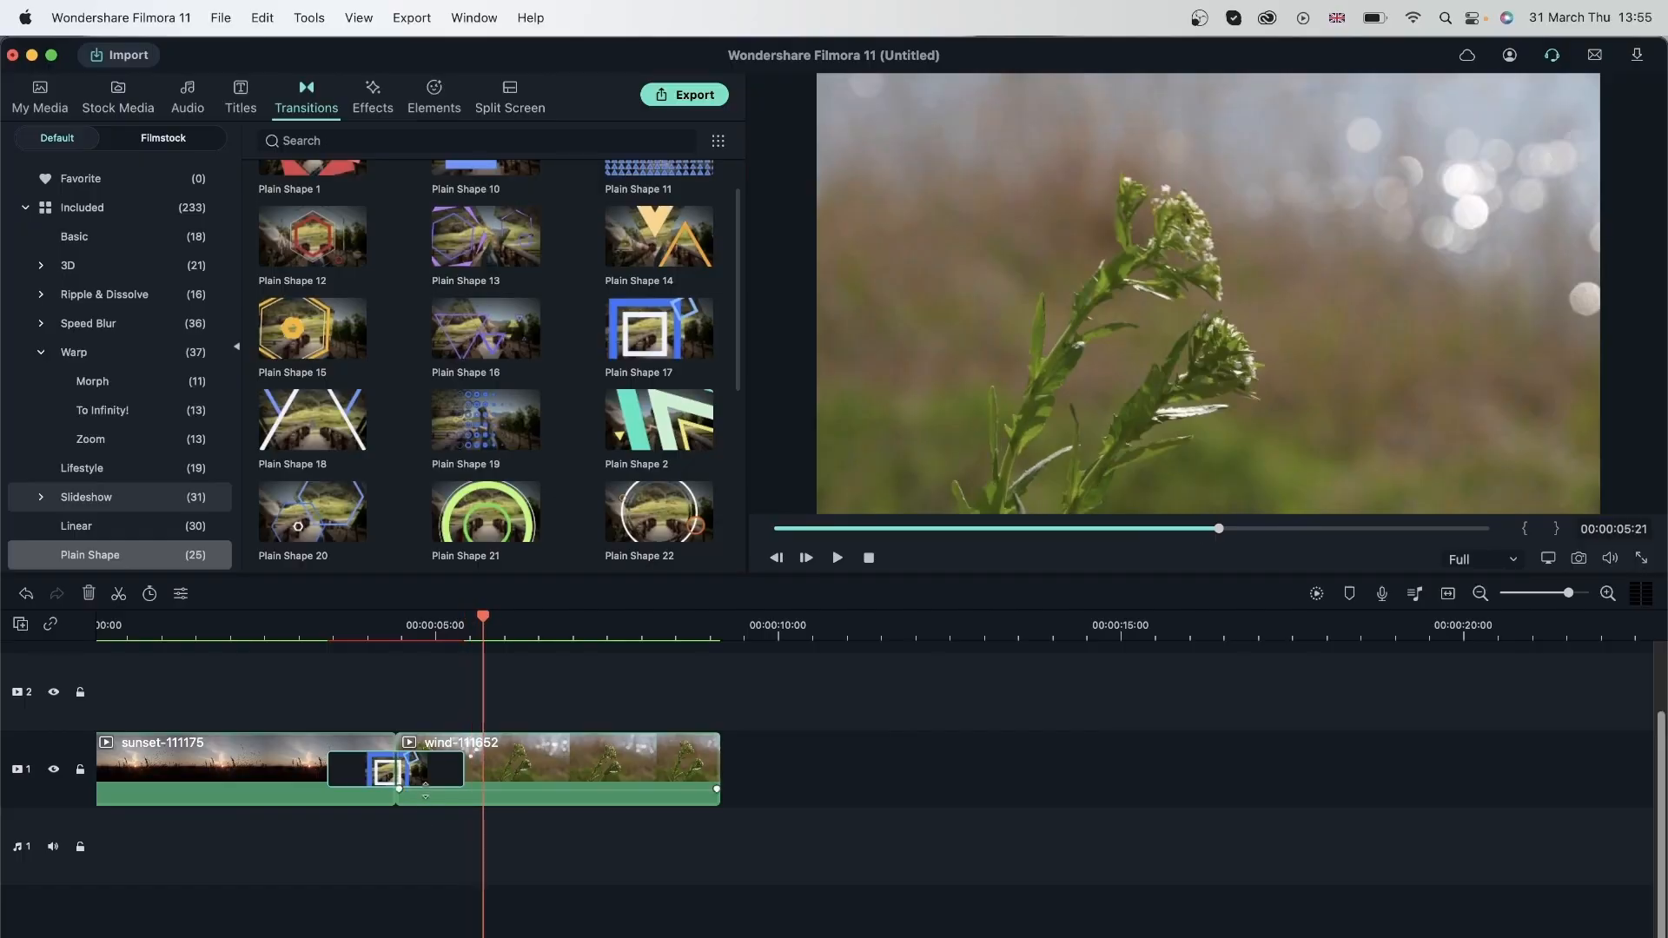
# Move the Plain Shape 17 transition to the start of the wind clip and scrub through it
pyautogui.click(360, 770)
pyautogui.moveTo(360, 768); pyautogui.dragTo(452, 768)
pyautogui.moveTo(338, 767); pyautogui.dragTo(469, 770)
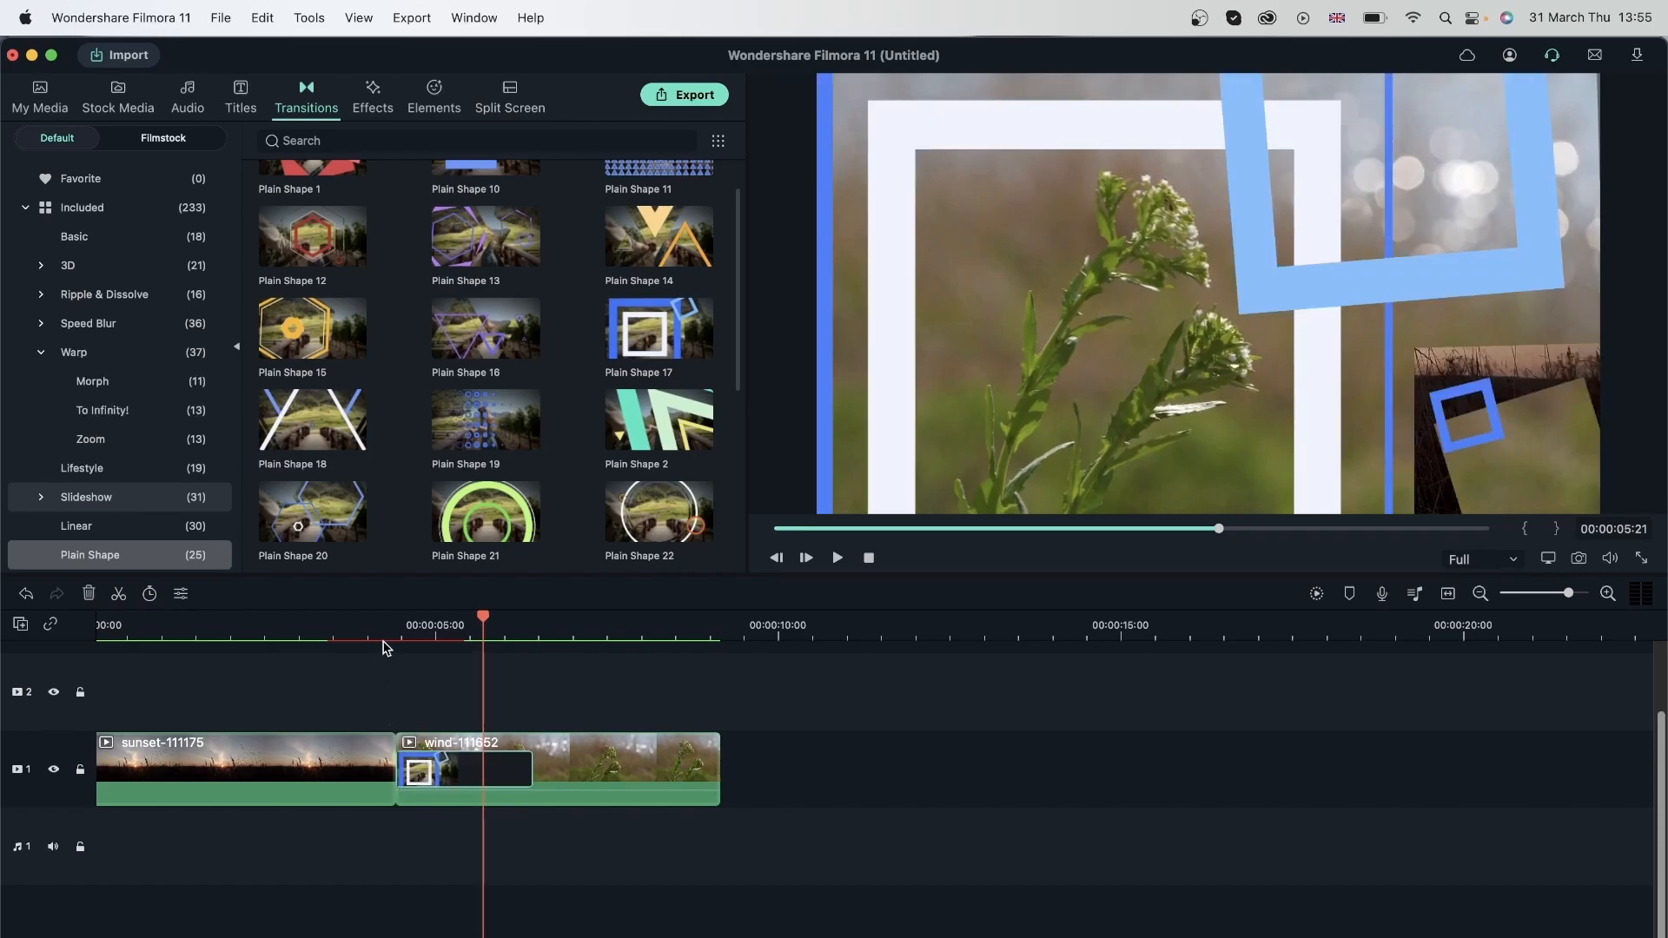
pyautogui.click(291, 624)
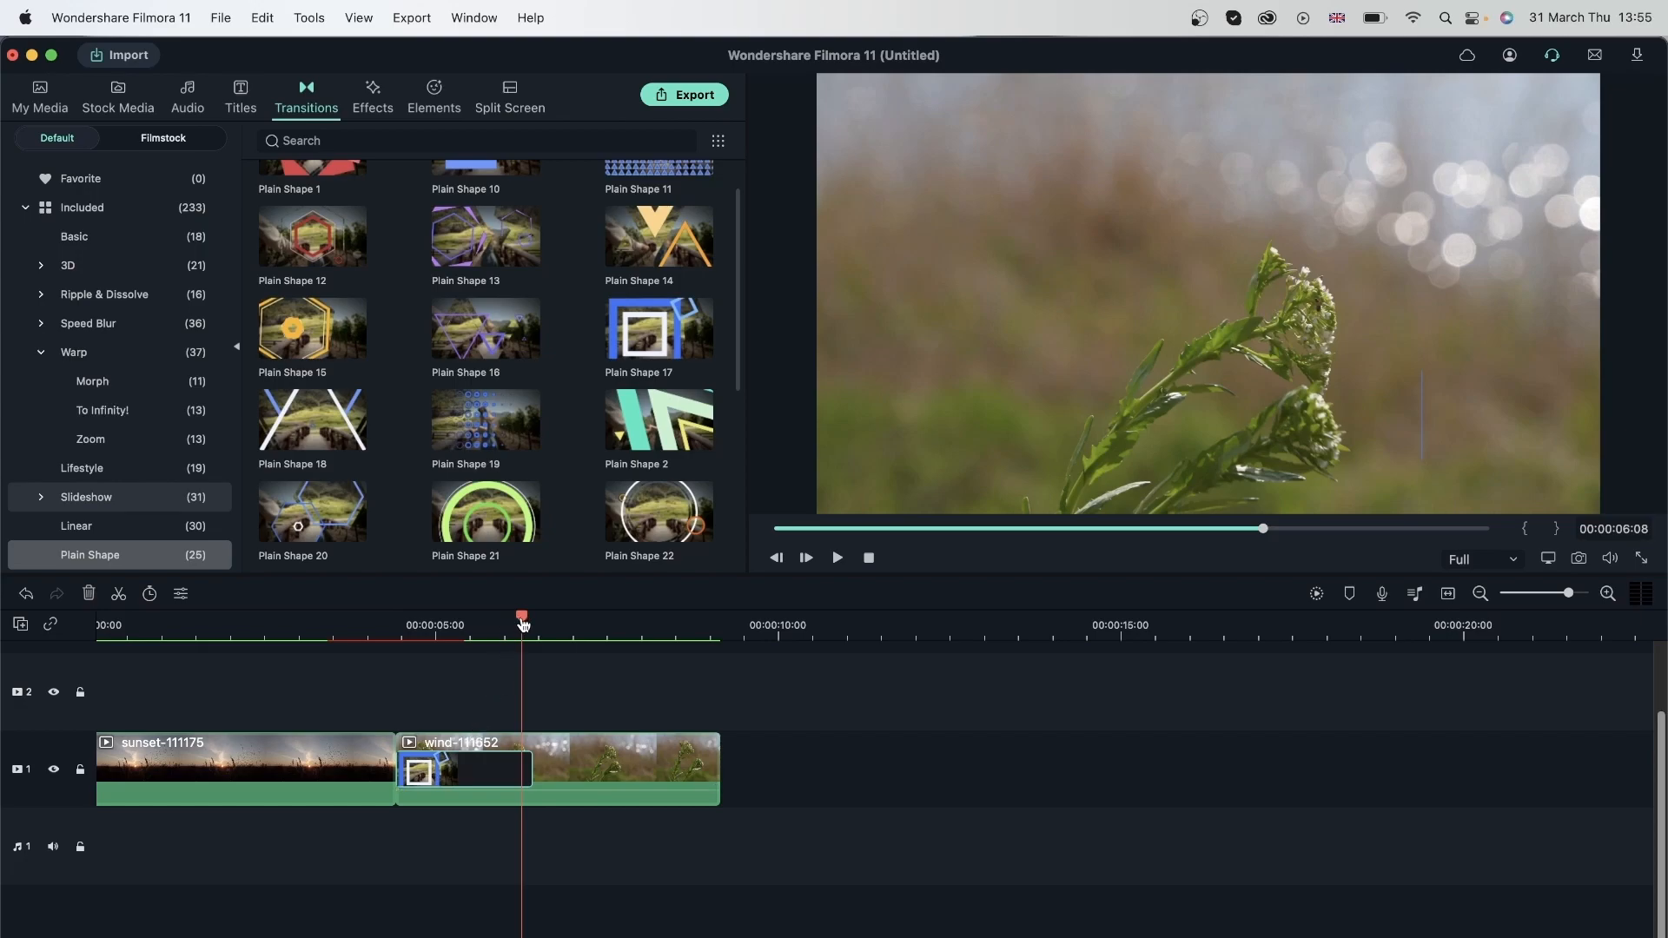
pyautogui.moveTo(522, 624)
pyautogui.mouseDown()
pyautogui.moveTo(439, 624)
pyautogui.moveTo(555, 624)
pyautogui.mouseUp()
# Reposition the Plain Shape 17 transition at the end of the wind clip and at the start of the sunset clip, previewing the placement
pyautogui.moveTo(724, 777); pyautogui.dragTo(671, 770)
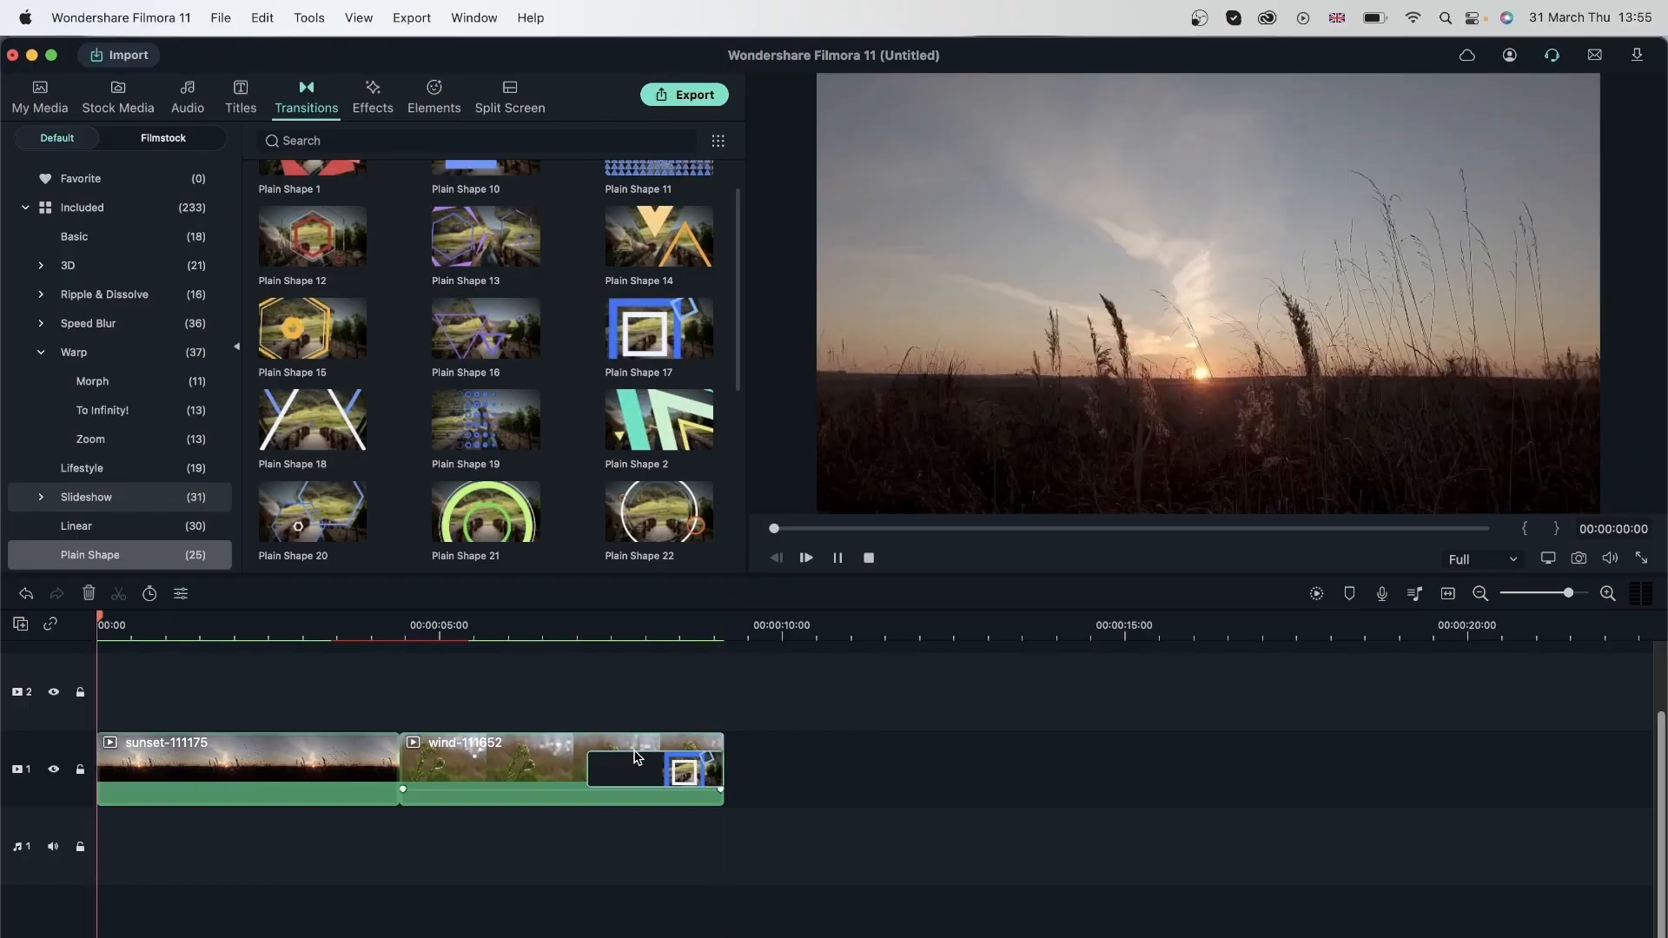
pyautogui.click(817, 792)
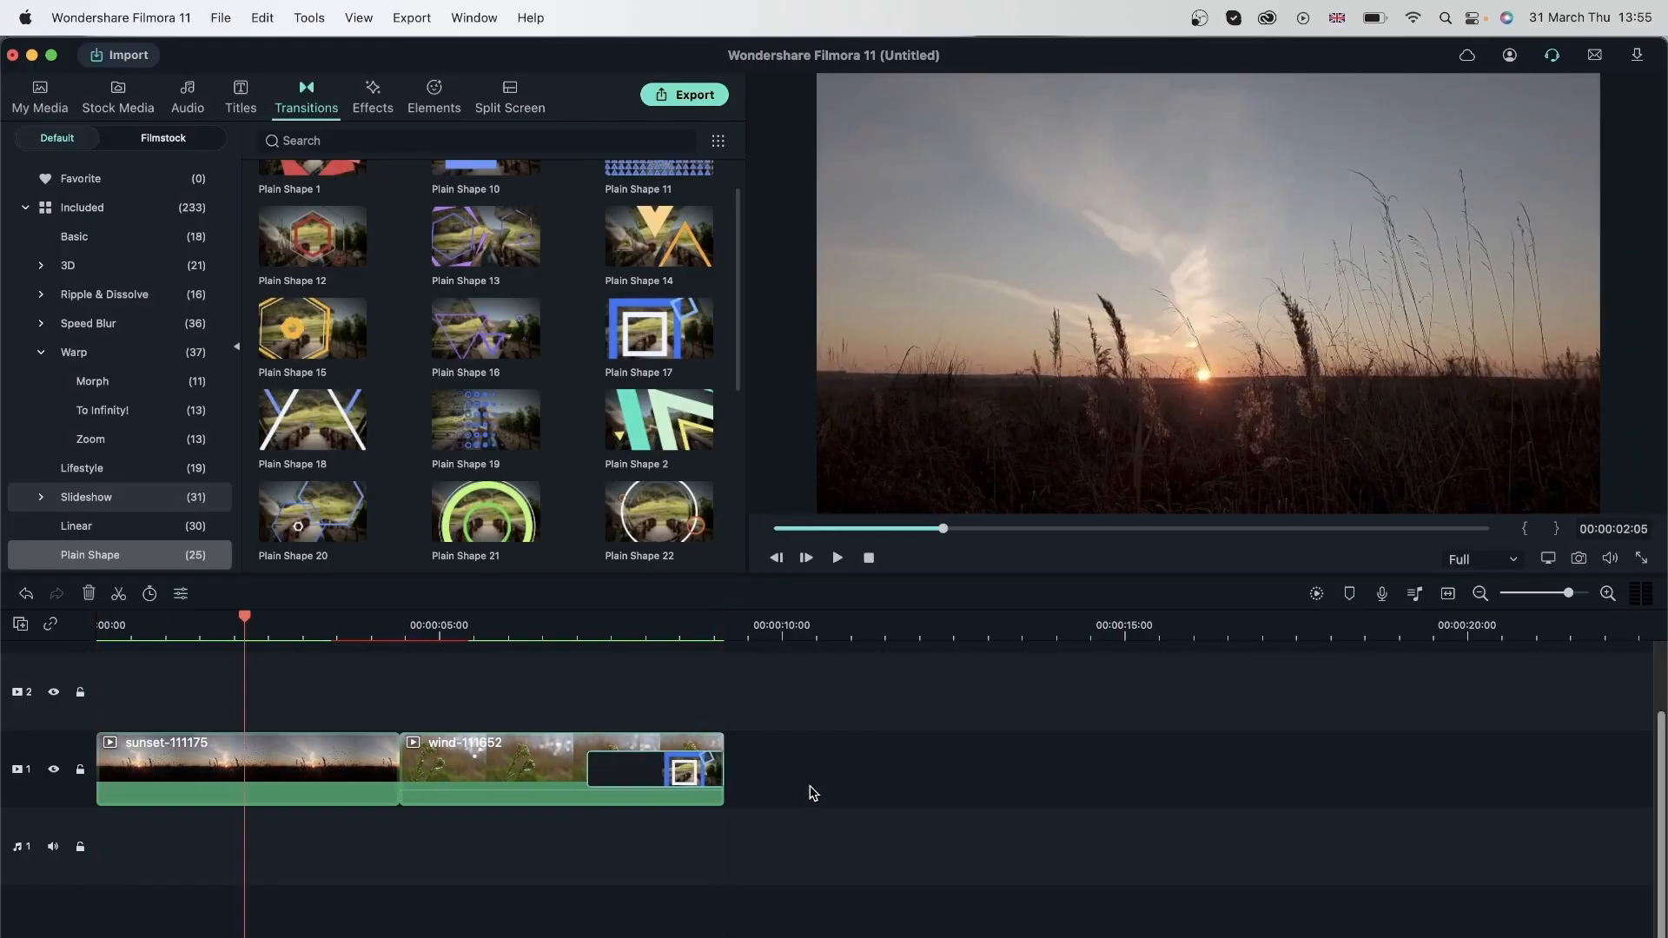
pyautogui.moveTo(680, 773); pyautogui.dragTo(156, 765)
pyautogui.click(124, 621)
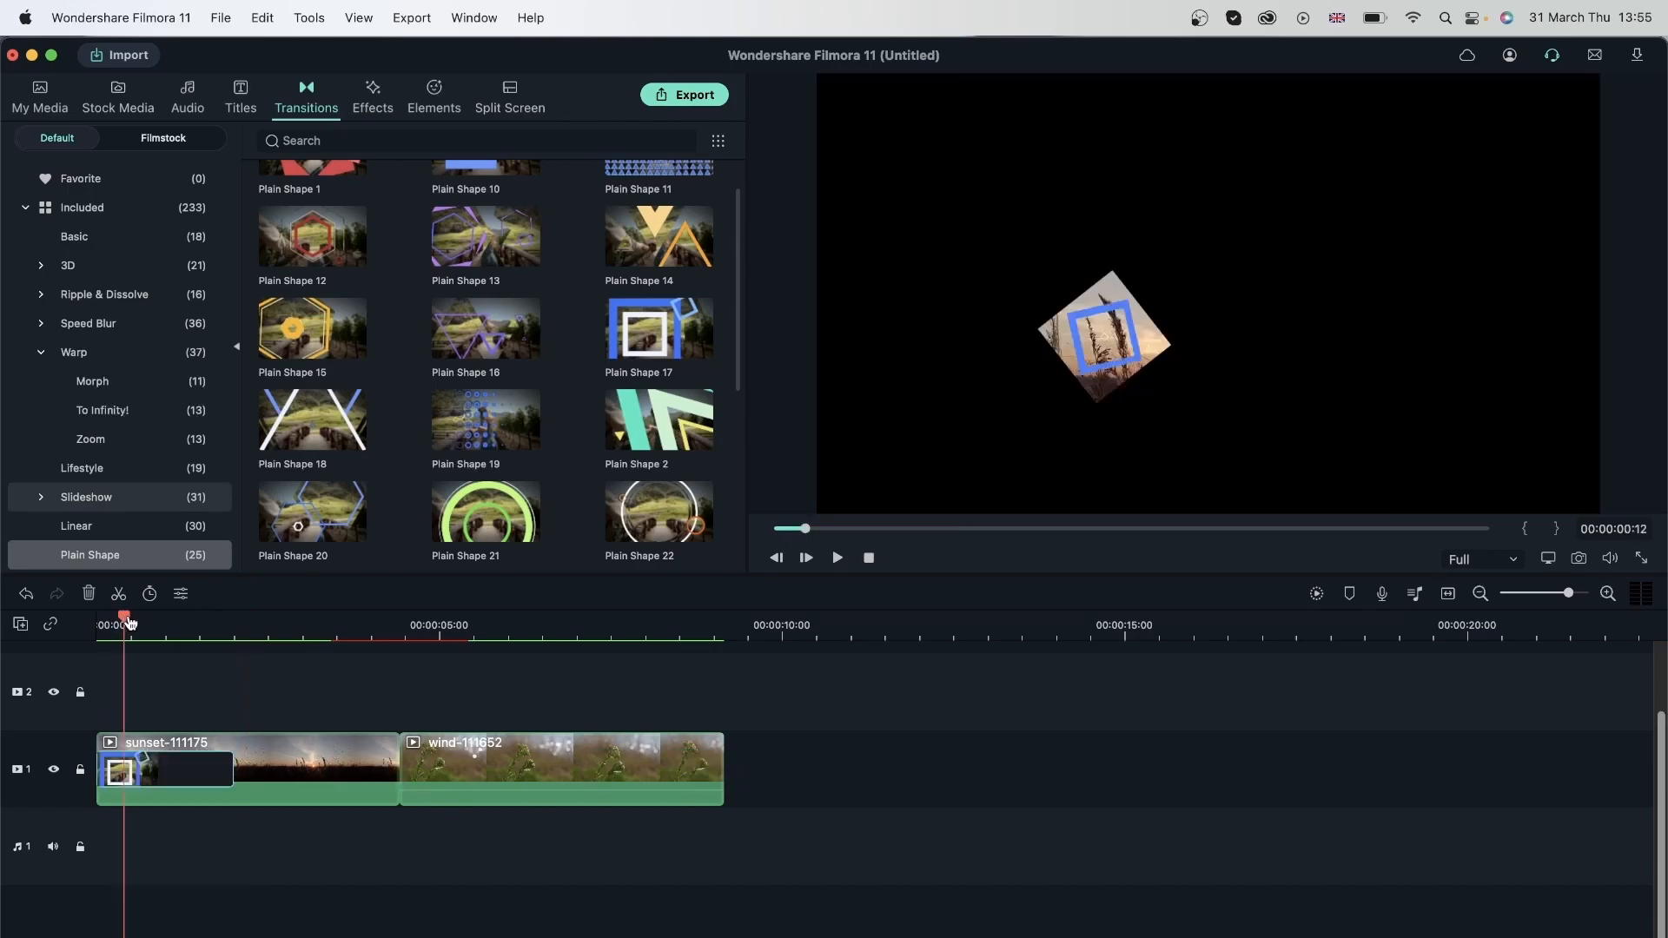
pyautogui.moveTo(129, 623); pyautogui.dragTo(48, 625)
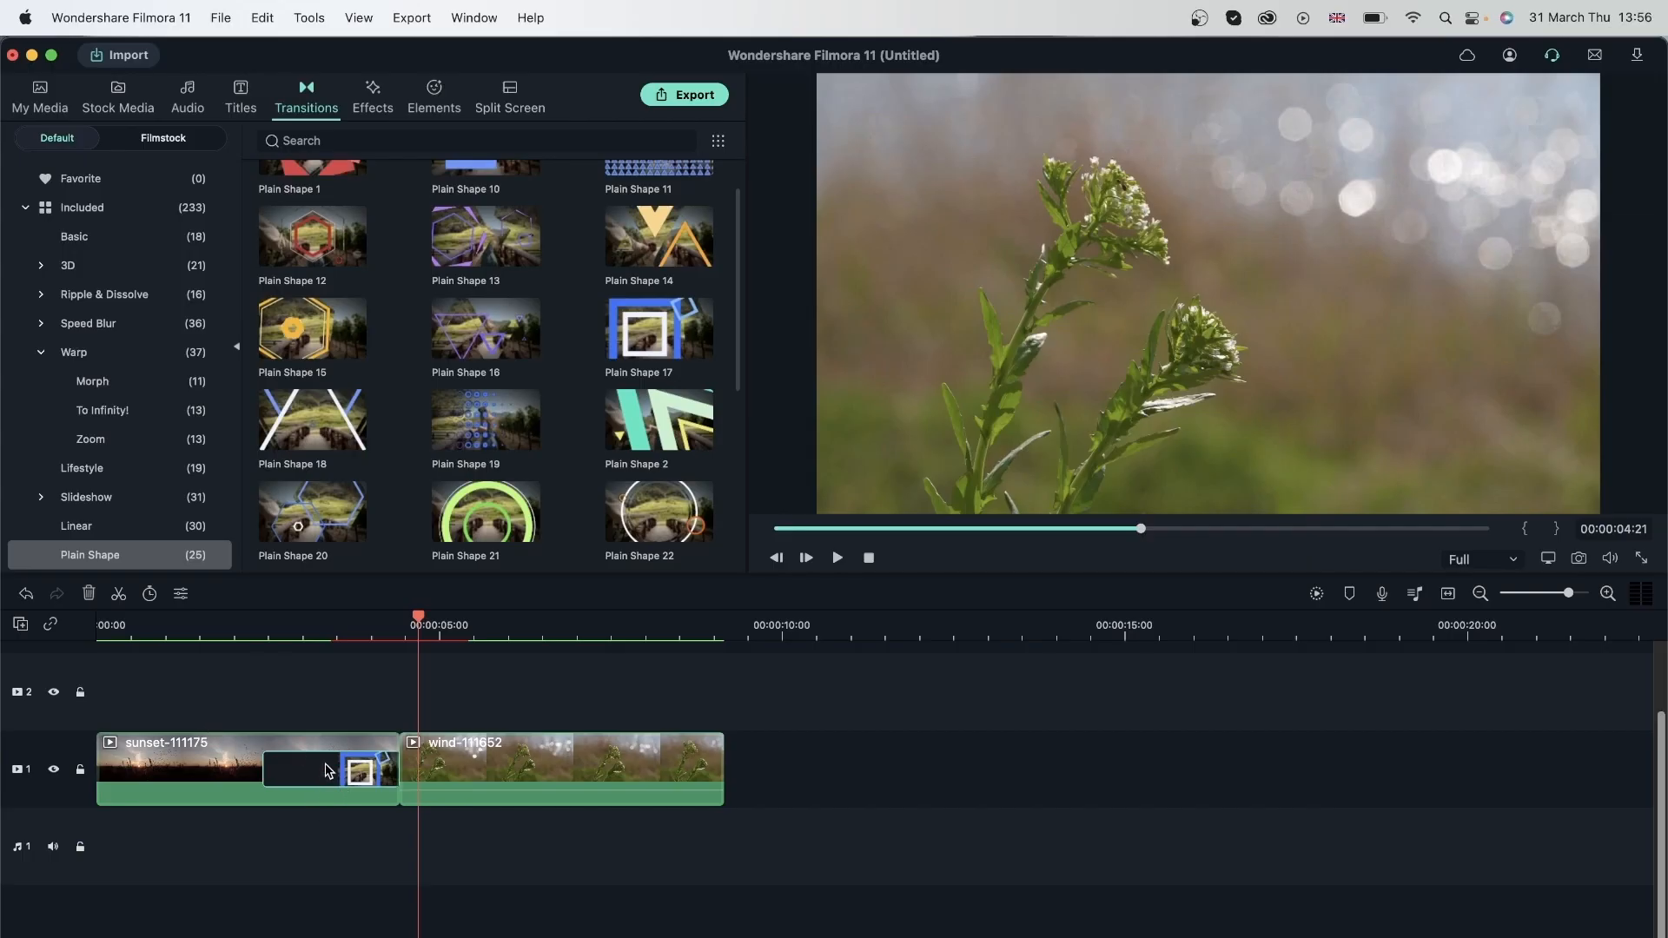
pyautogui.moveTo(354, 771); pyautogui.dragTo(202, 779)
# Extend the wind clip to end at about 21 seconds and move the Plain Shape 17 transition to its end
pyautogui.click(608, 780)
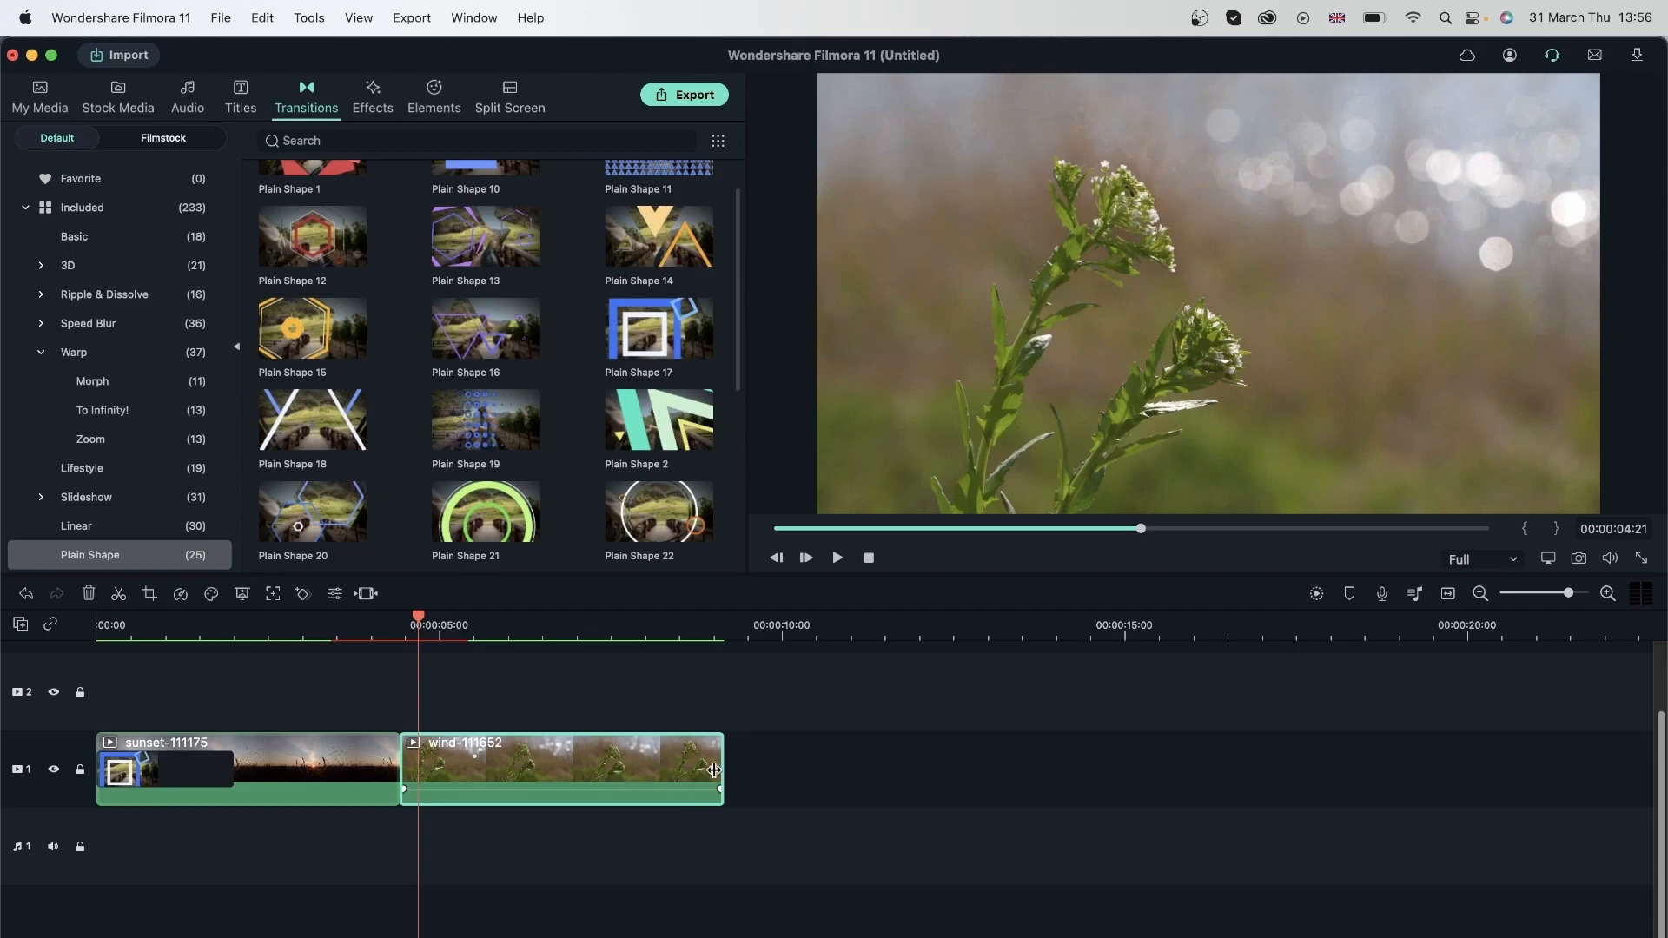
pyautogui.moveTo(722, 761); pyautogui.dragTo(1513, 761)
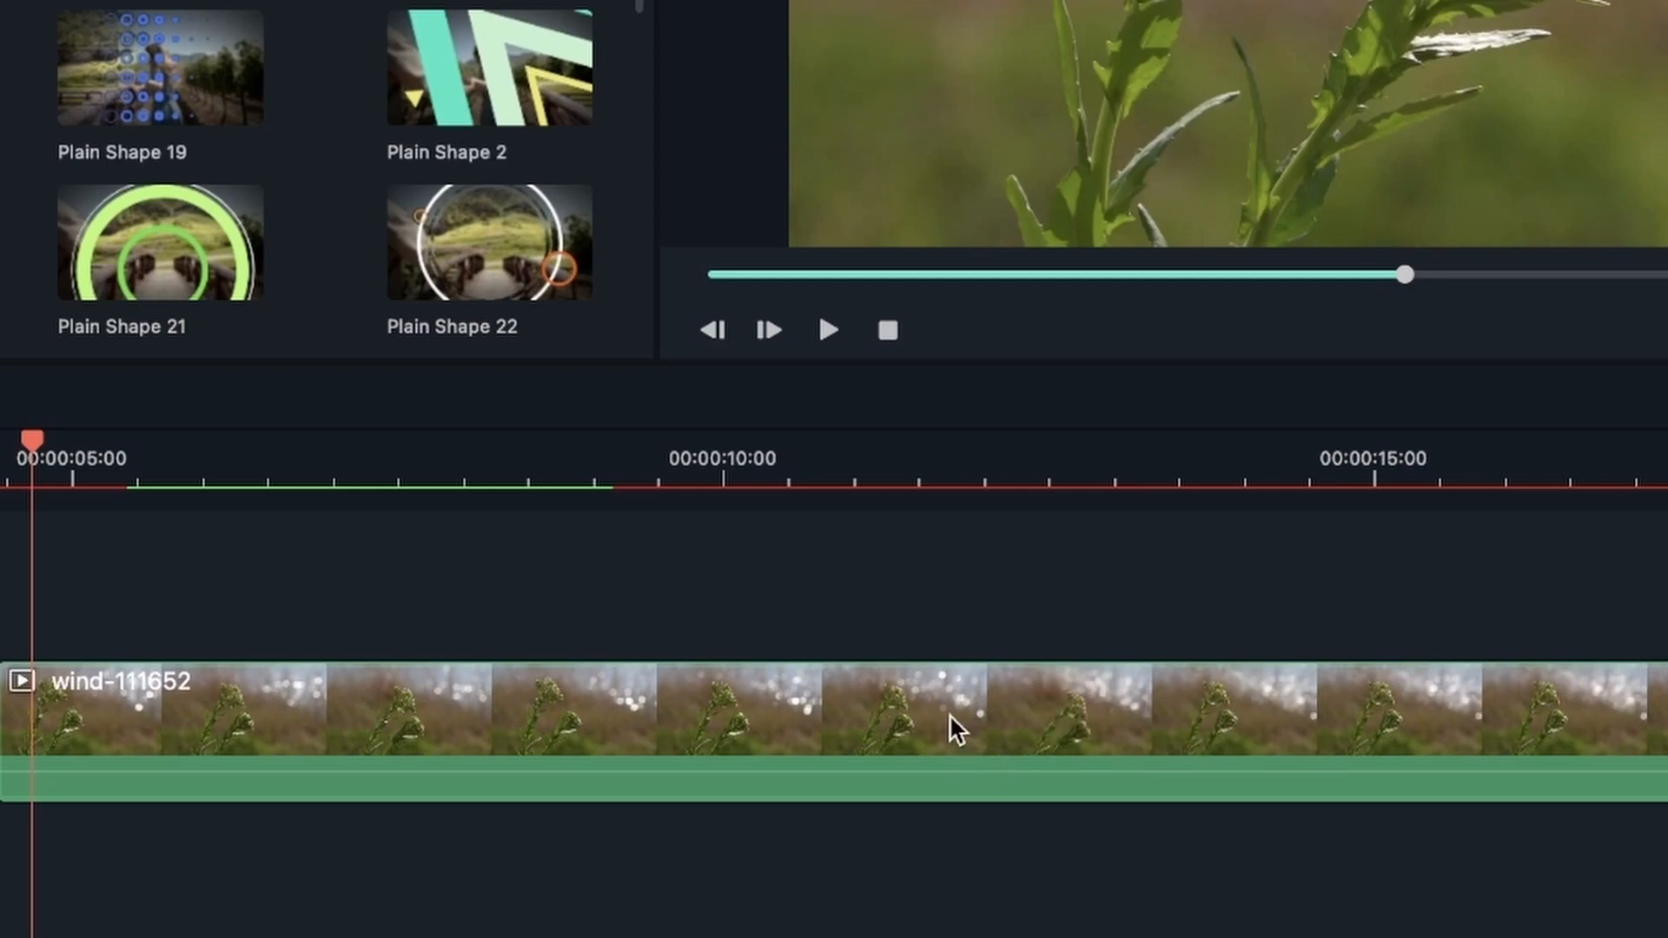
pyautogui.moveTo(1060, 732); pyautogui.dragTo(1667, 710)
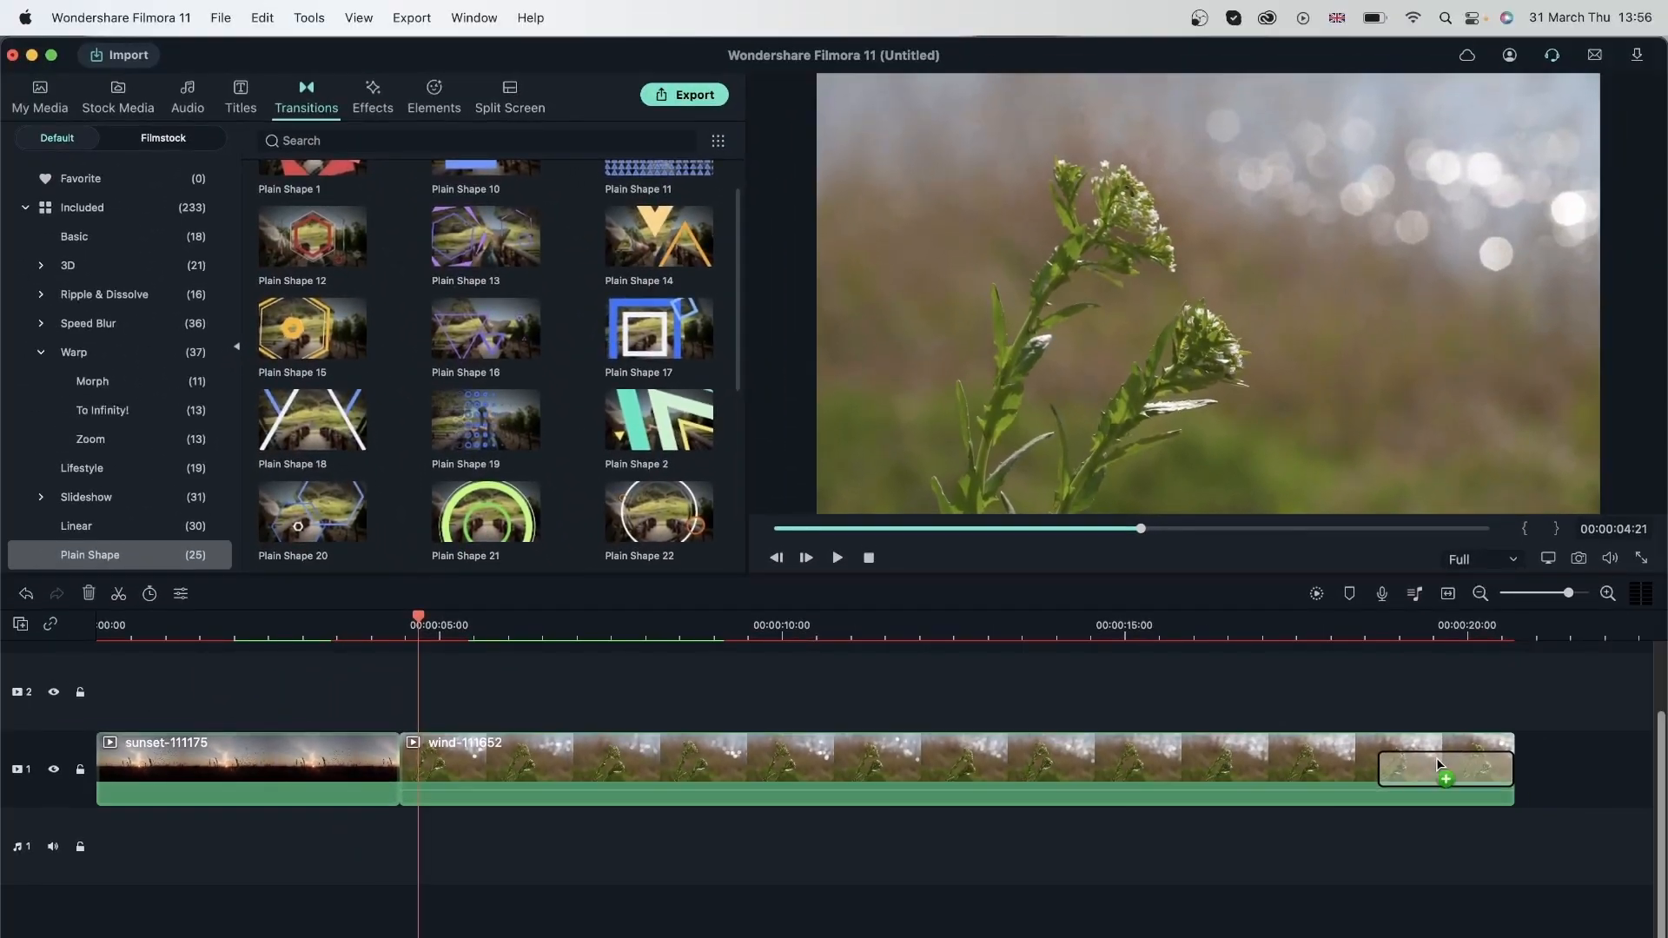
# Shorten the wind clip to end at about 8 seconds and delete the Plain Shape 17 transition from the sunset clip
pyautogui.moveTo(1436, 758); pyautogui.dragTo(911, 765)
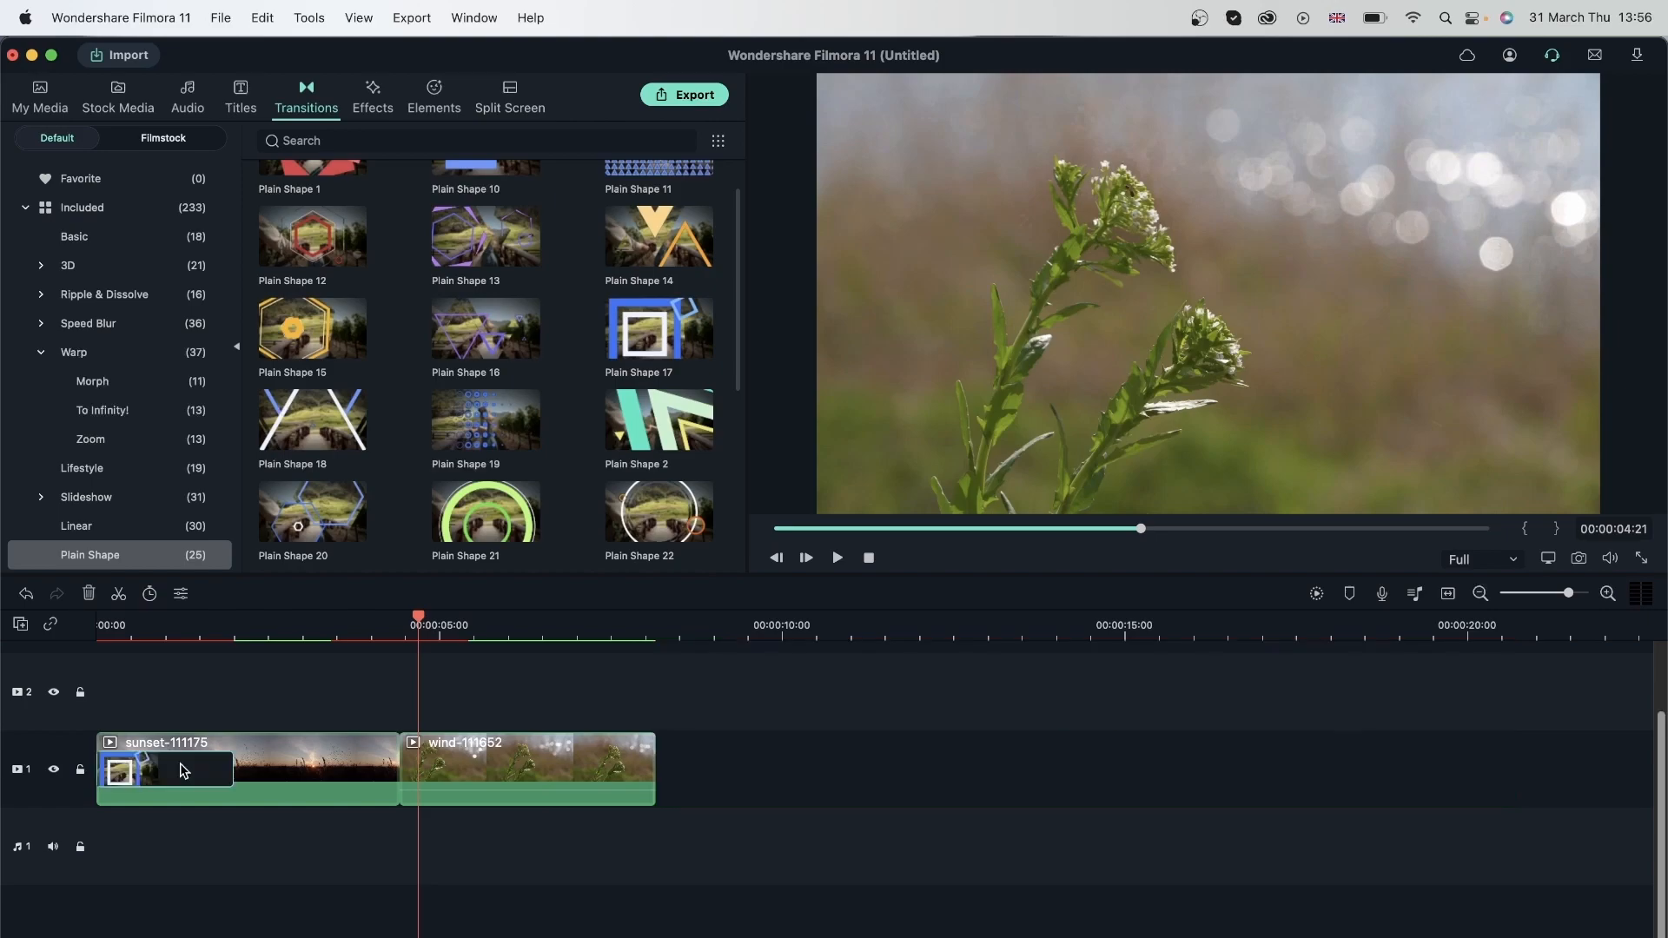
pyautogui.press('Delete')
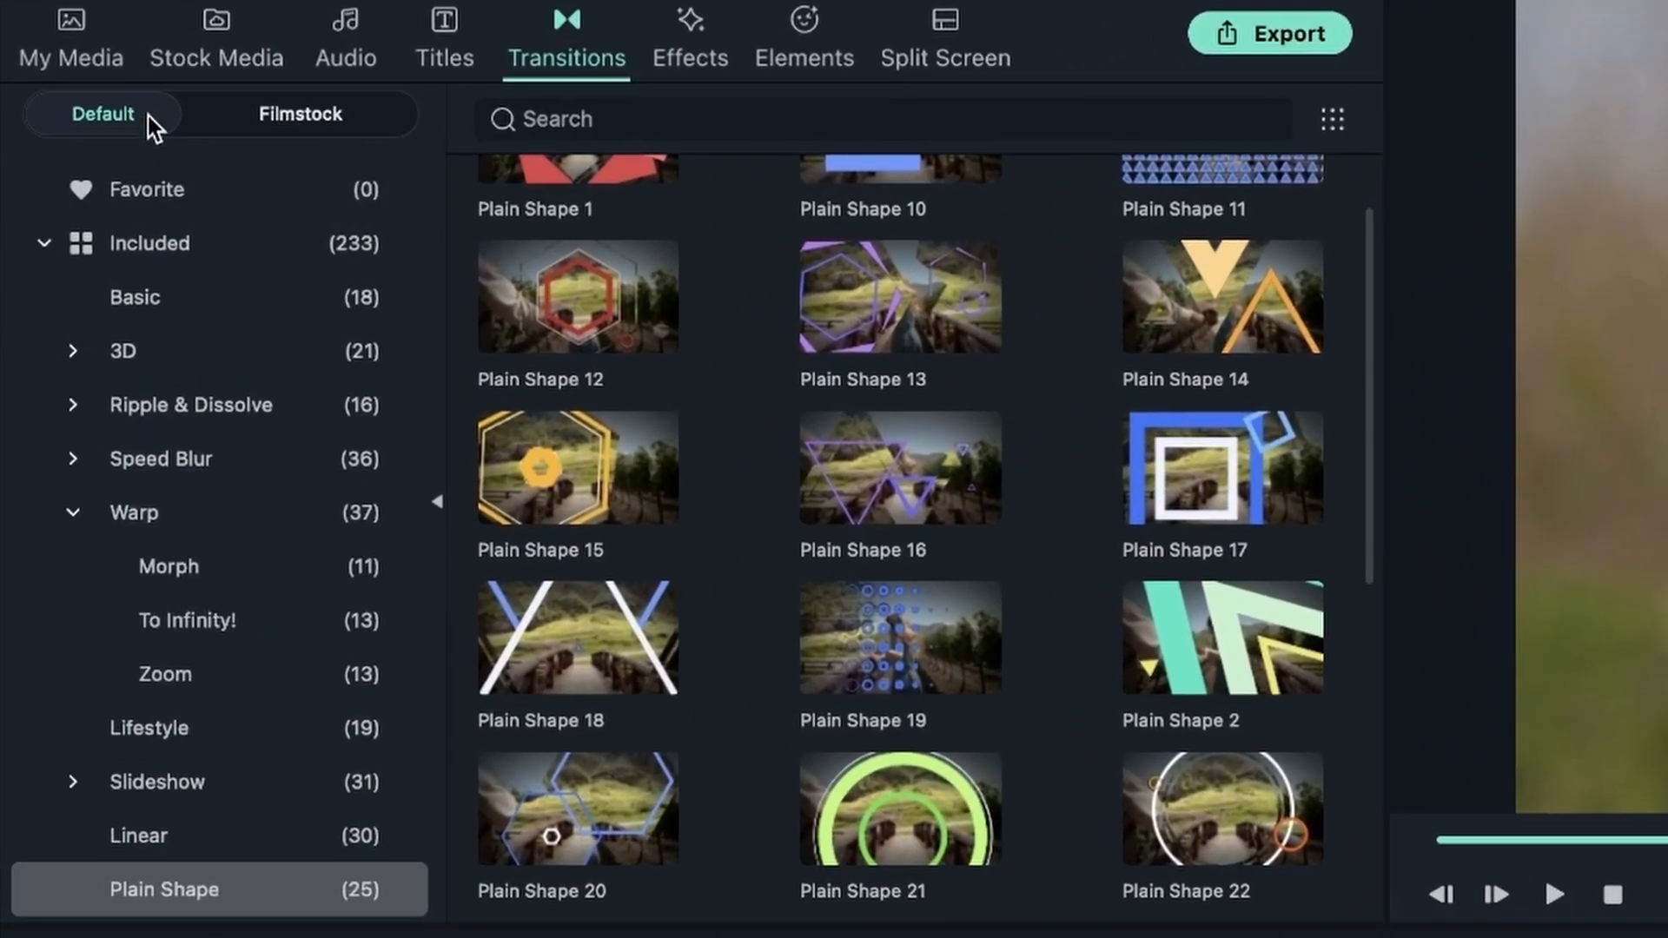
# Add the Cross Whisk transition from the Lifestyle category to the favorites and view the favorites list
pyautogui.click(216, 191)
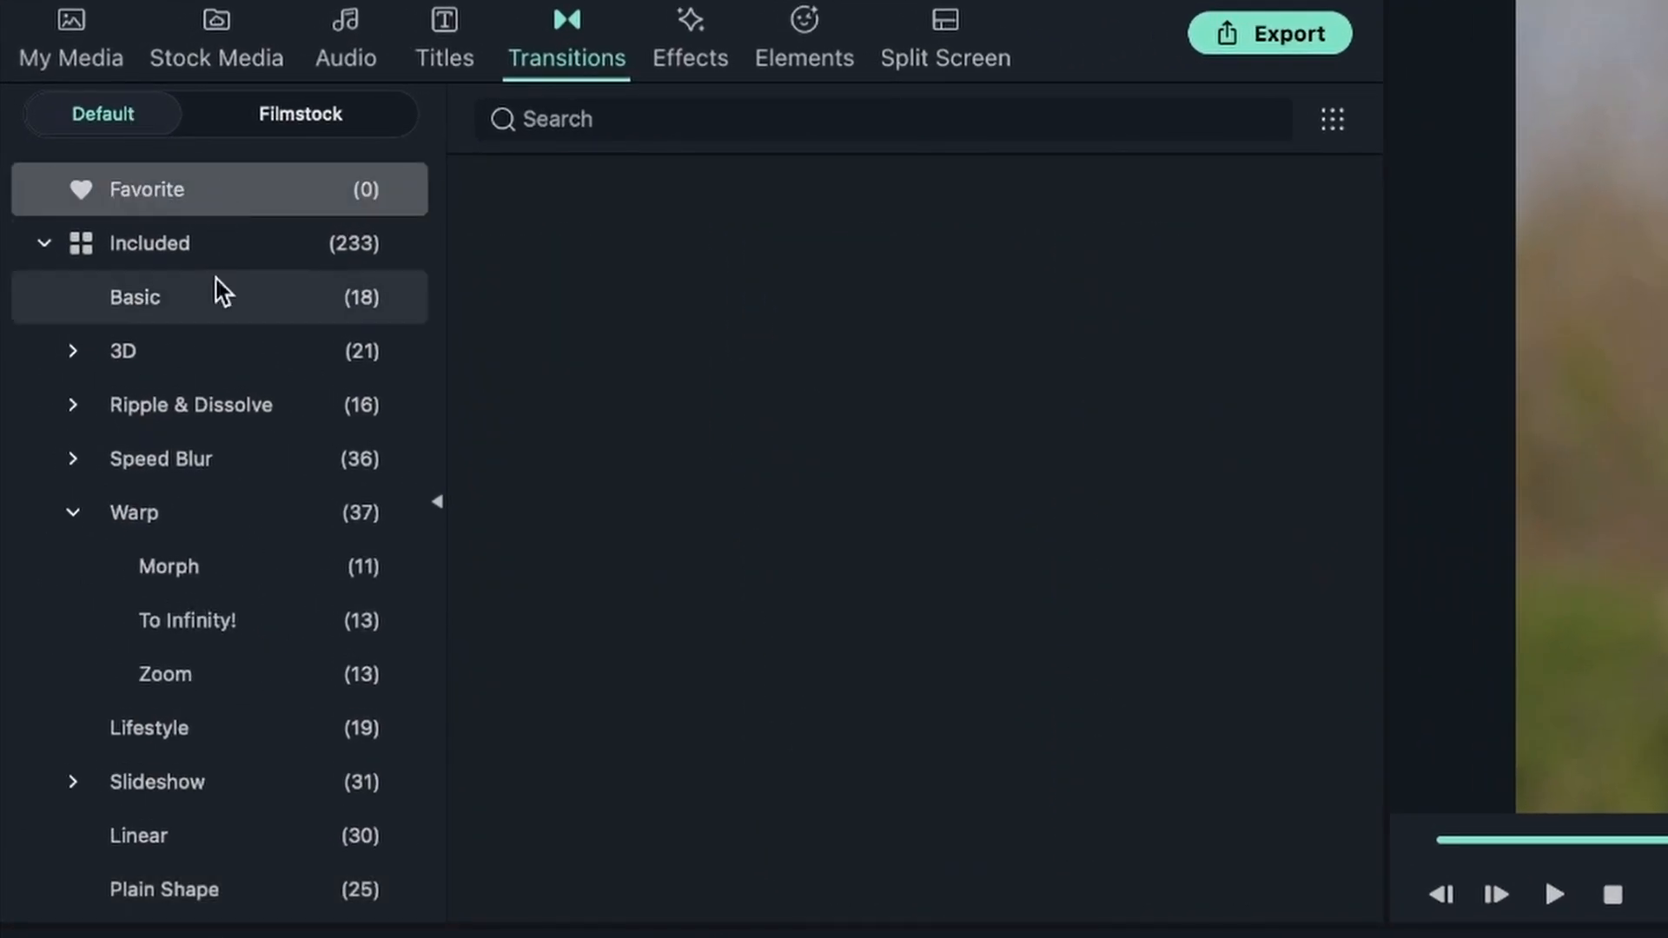
pyautogui.click(192, 729)
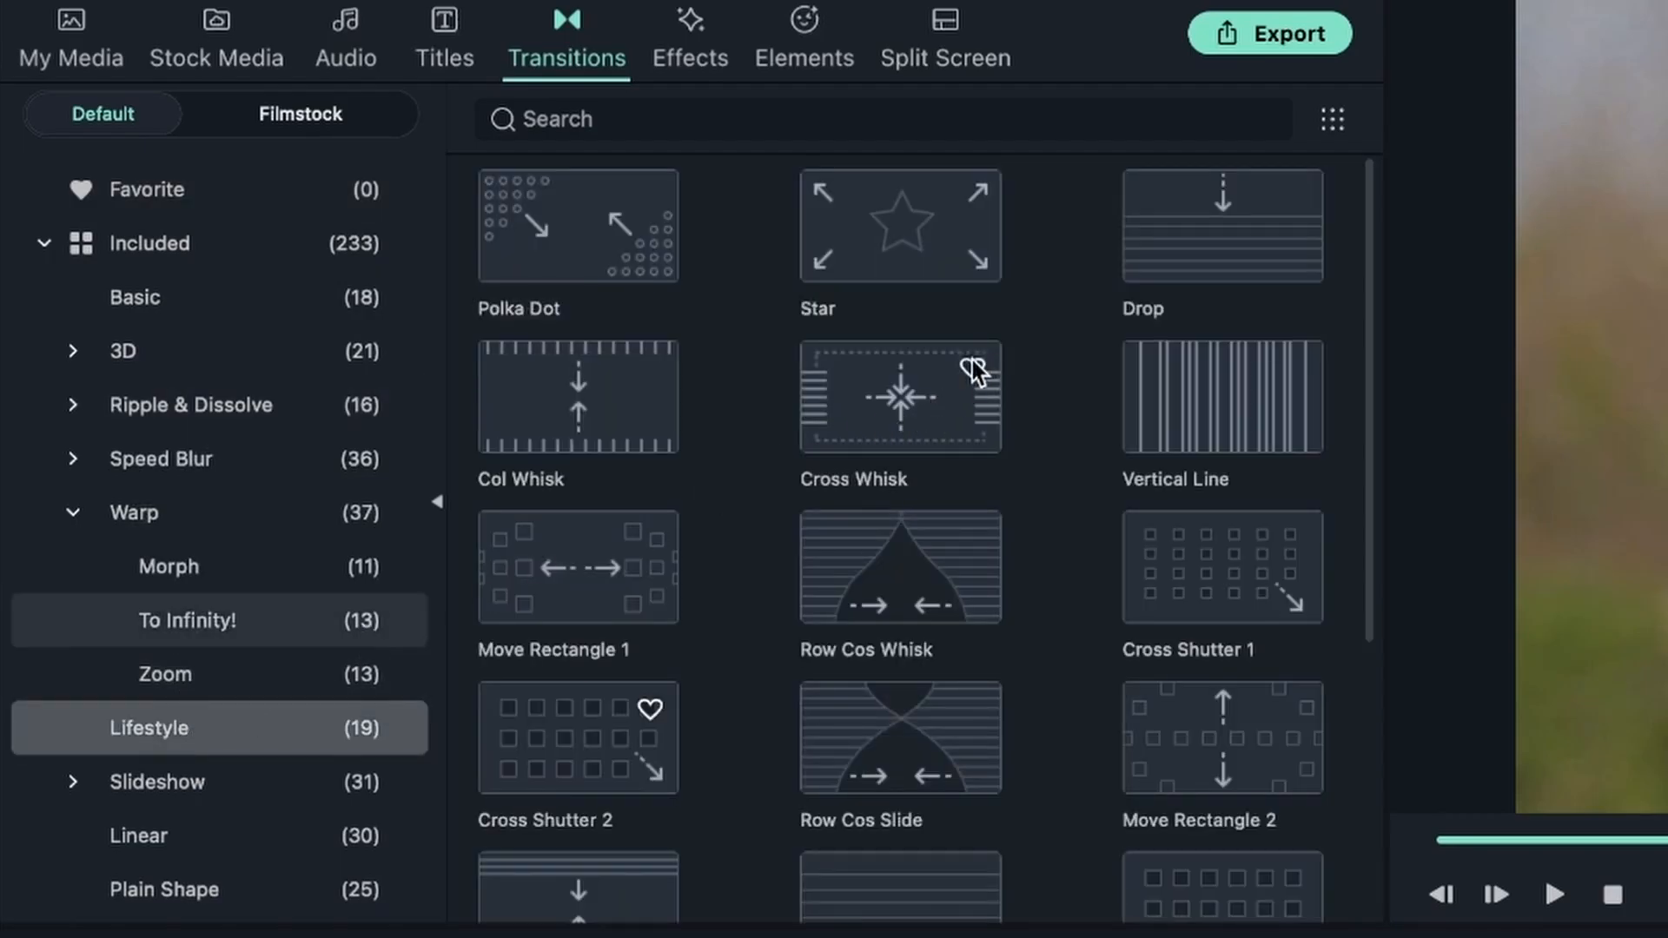
pyautogui.click(972, 371)
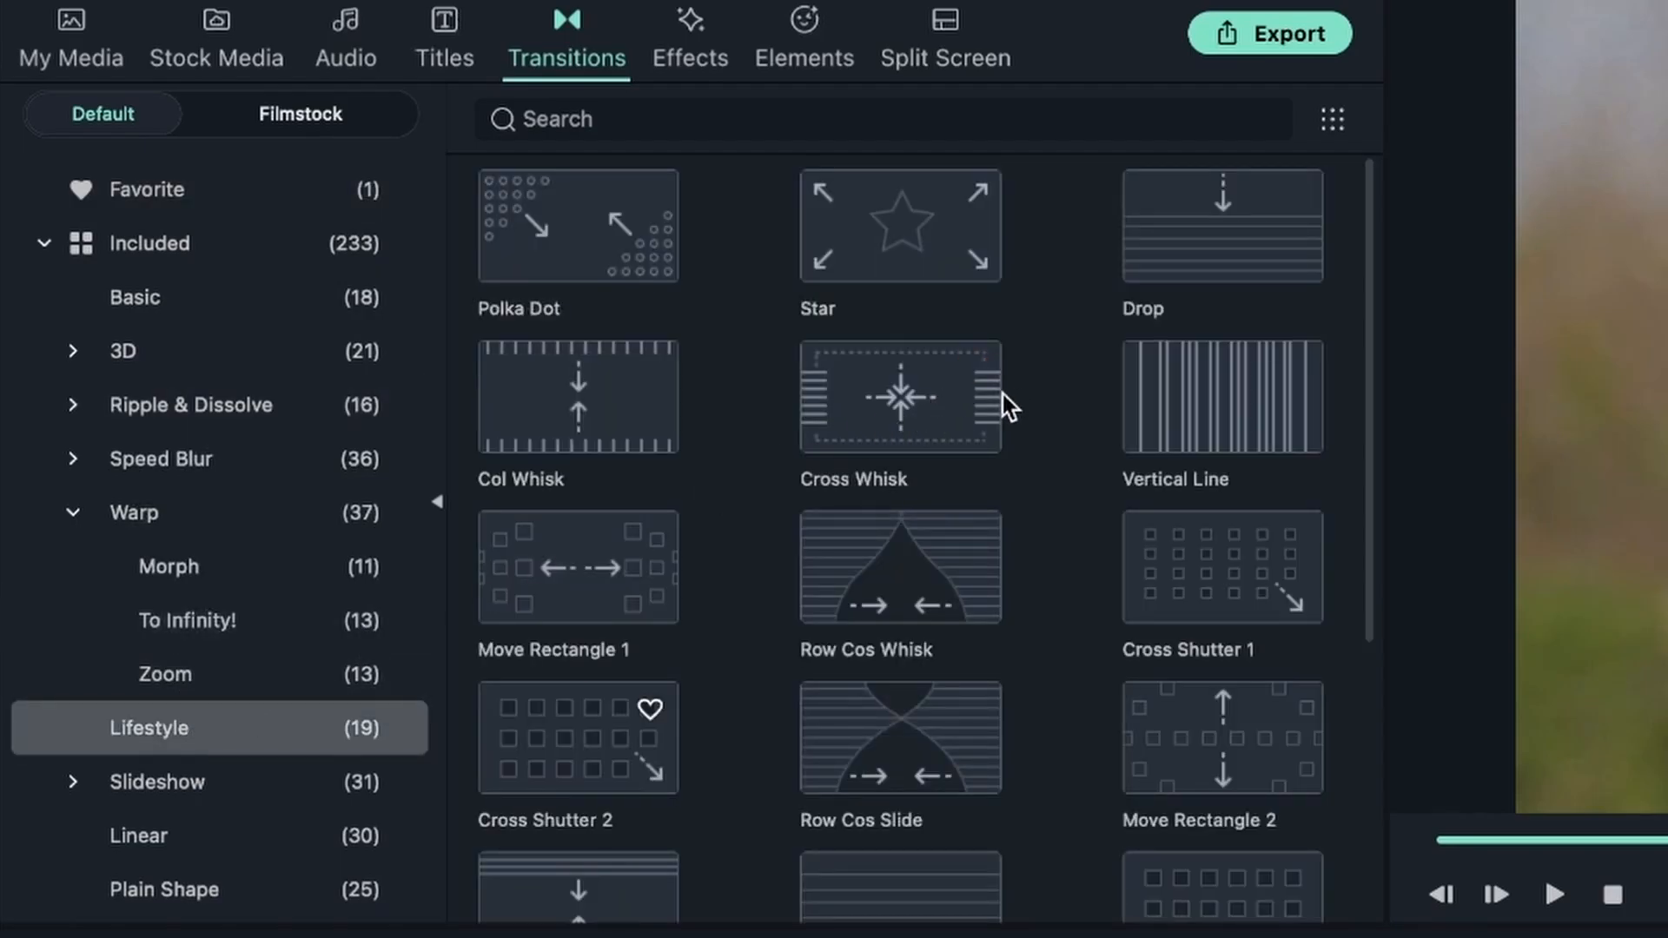
pyautogui.click(339, 201)
pyautogui.moveTo(580, 265)
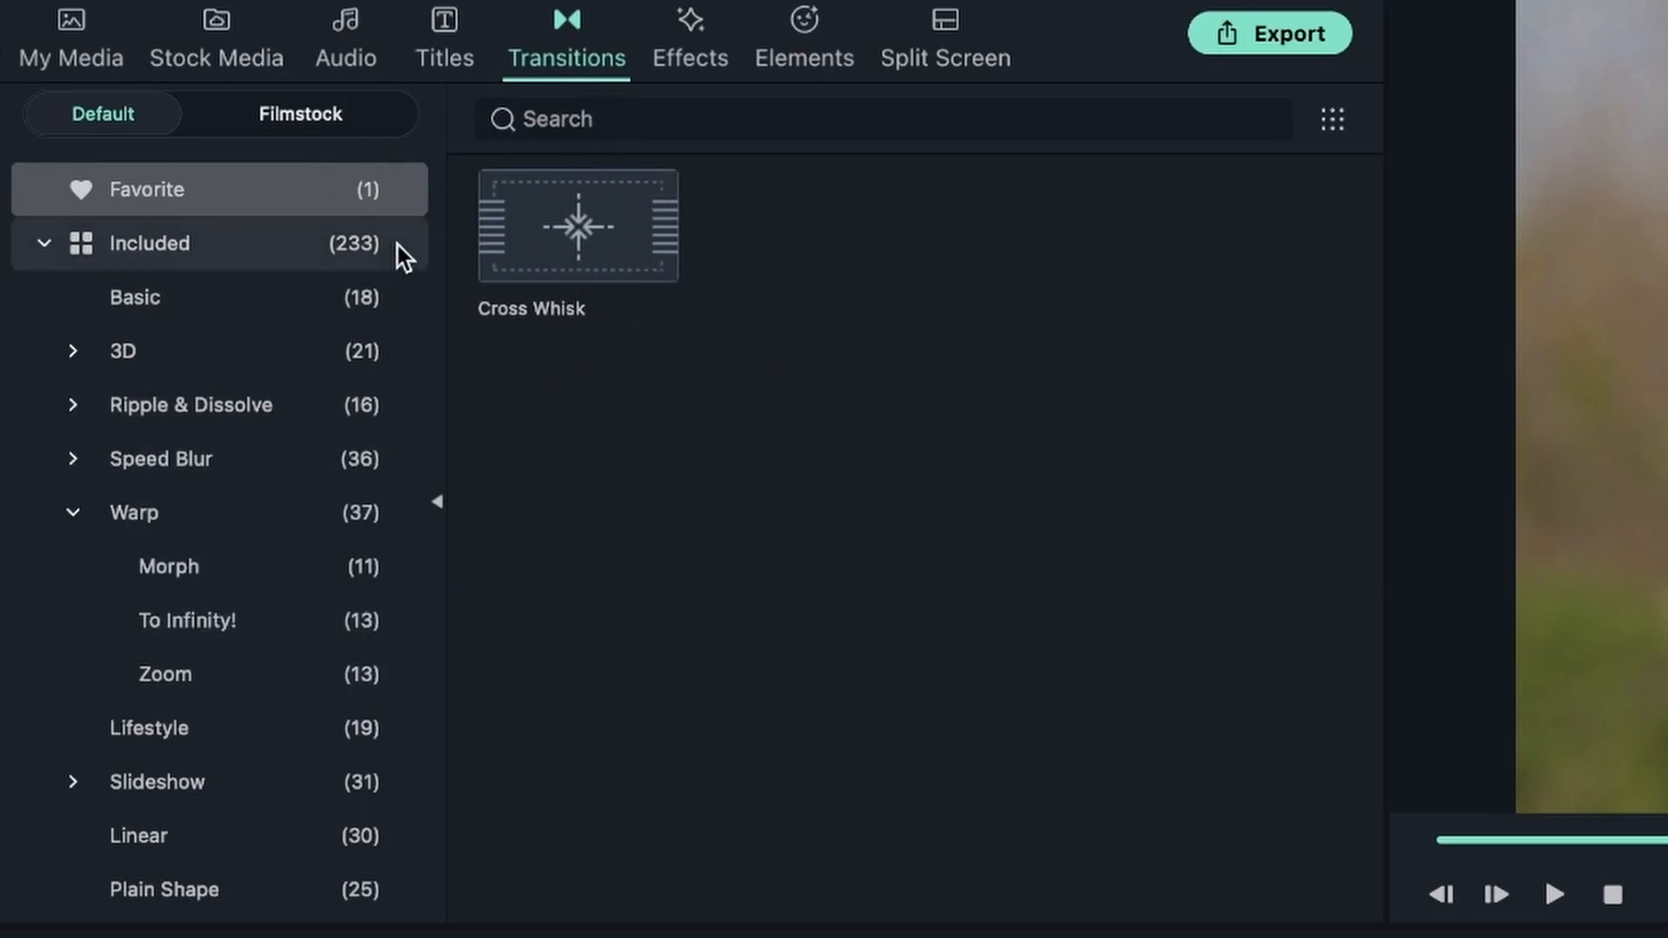
# Search all included transitions for "cross w", preview Cross Whisk and clear the search
pyautogui.click(160, 247)
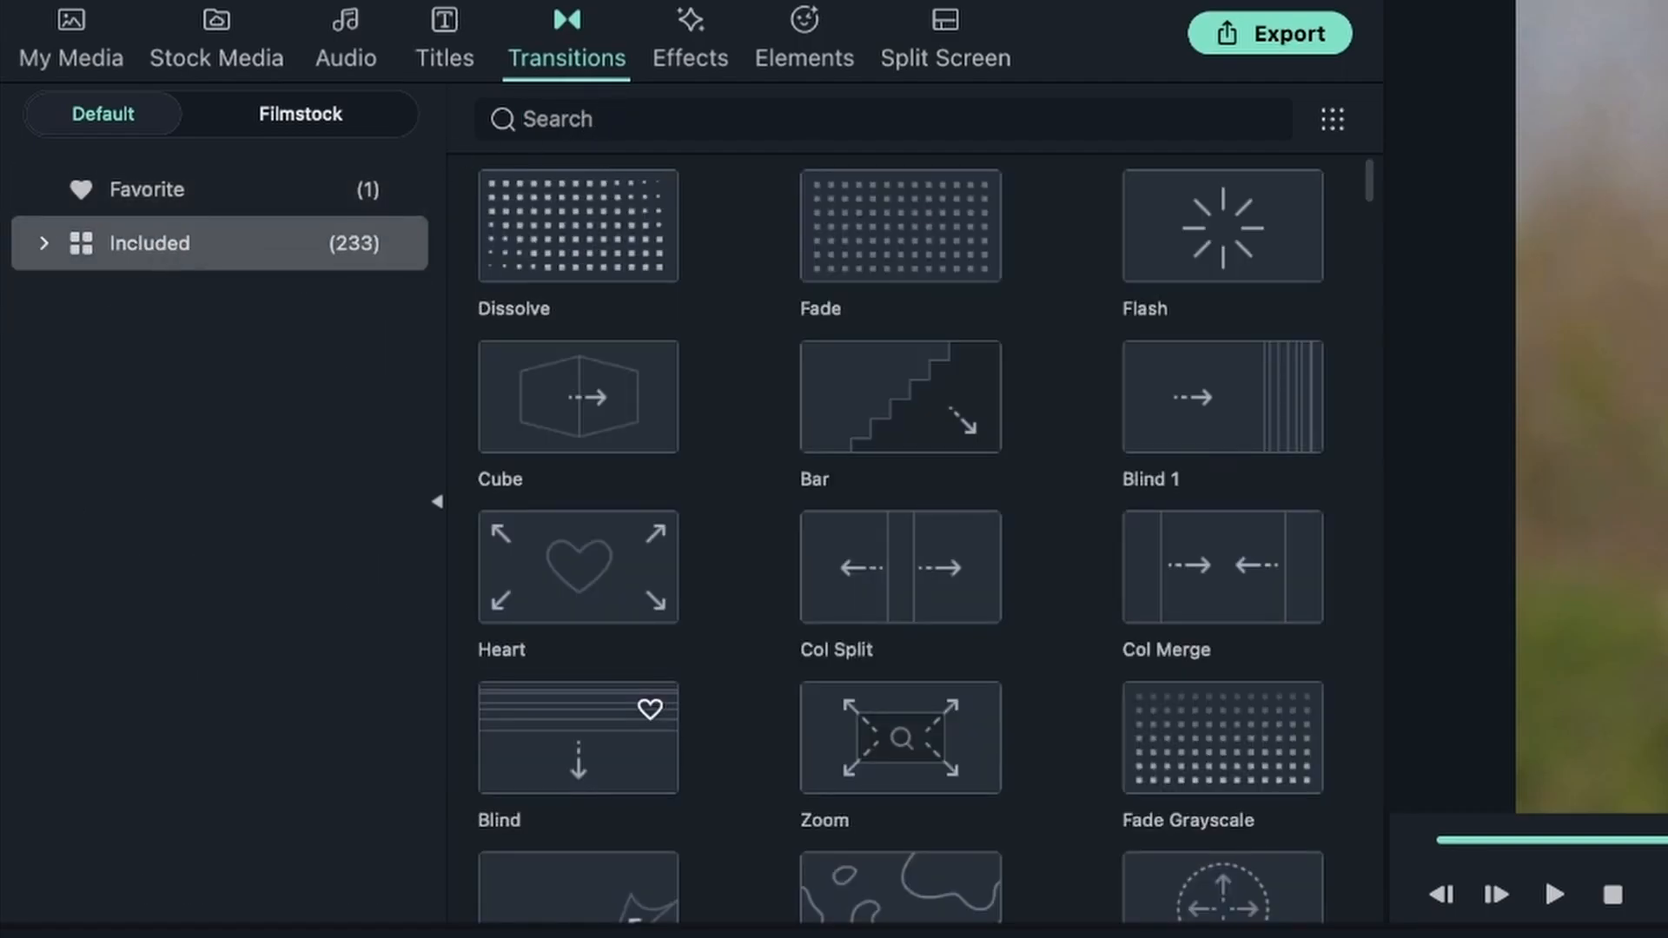
pyautogui.write('cros')
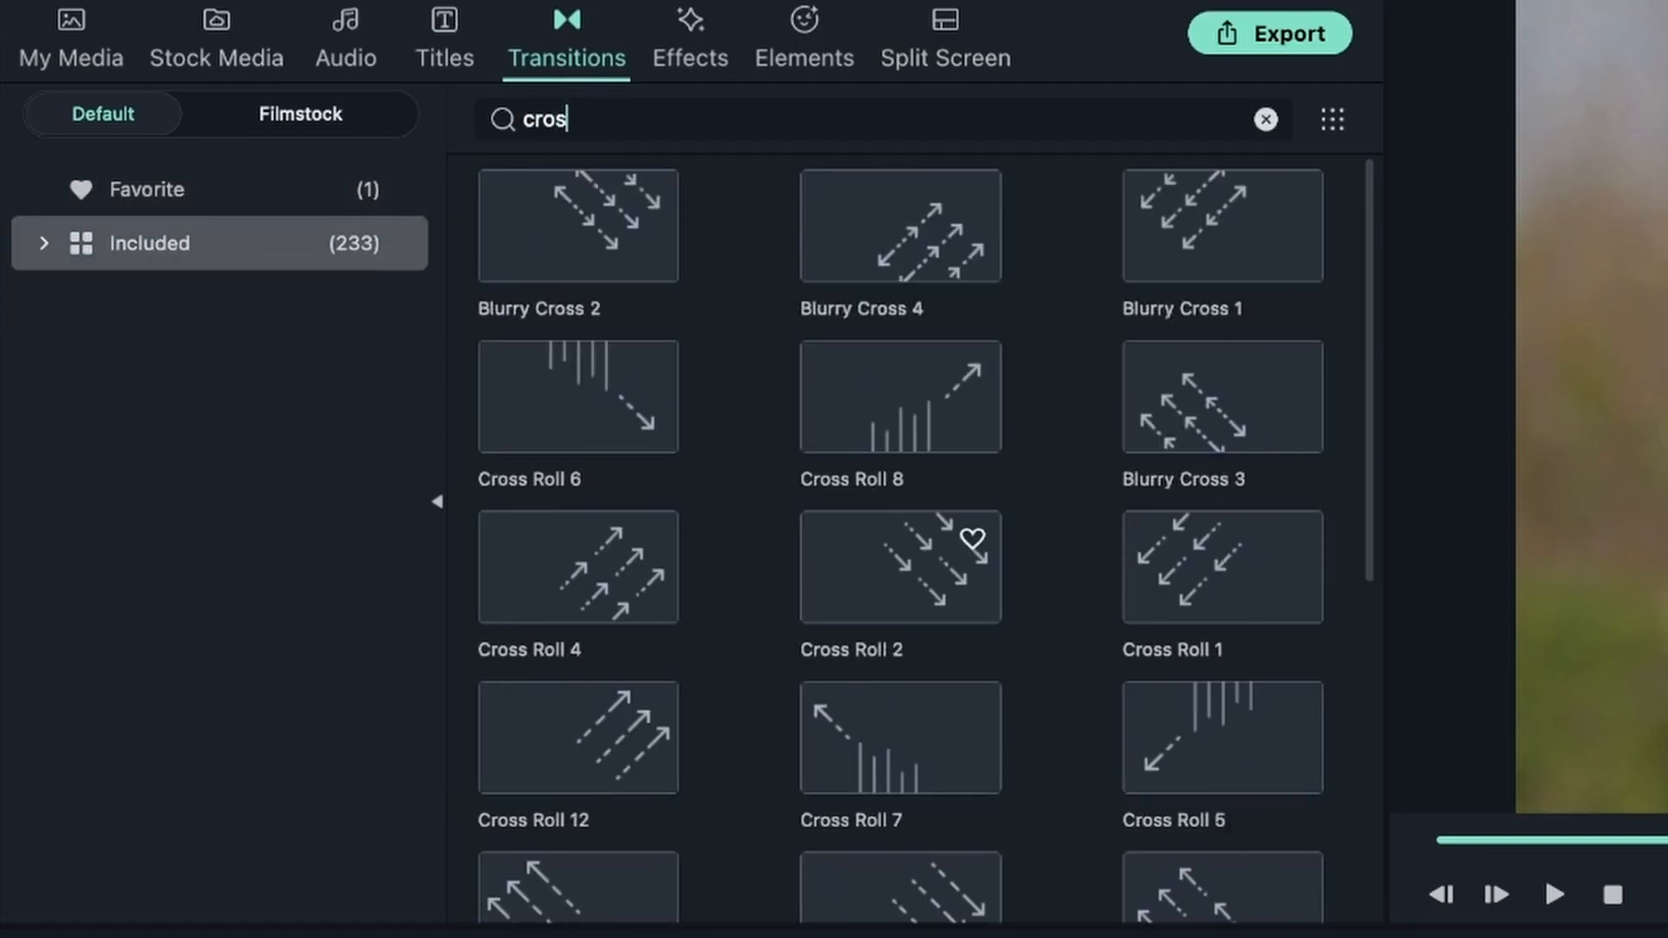
pyautogui.write('s w')
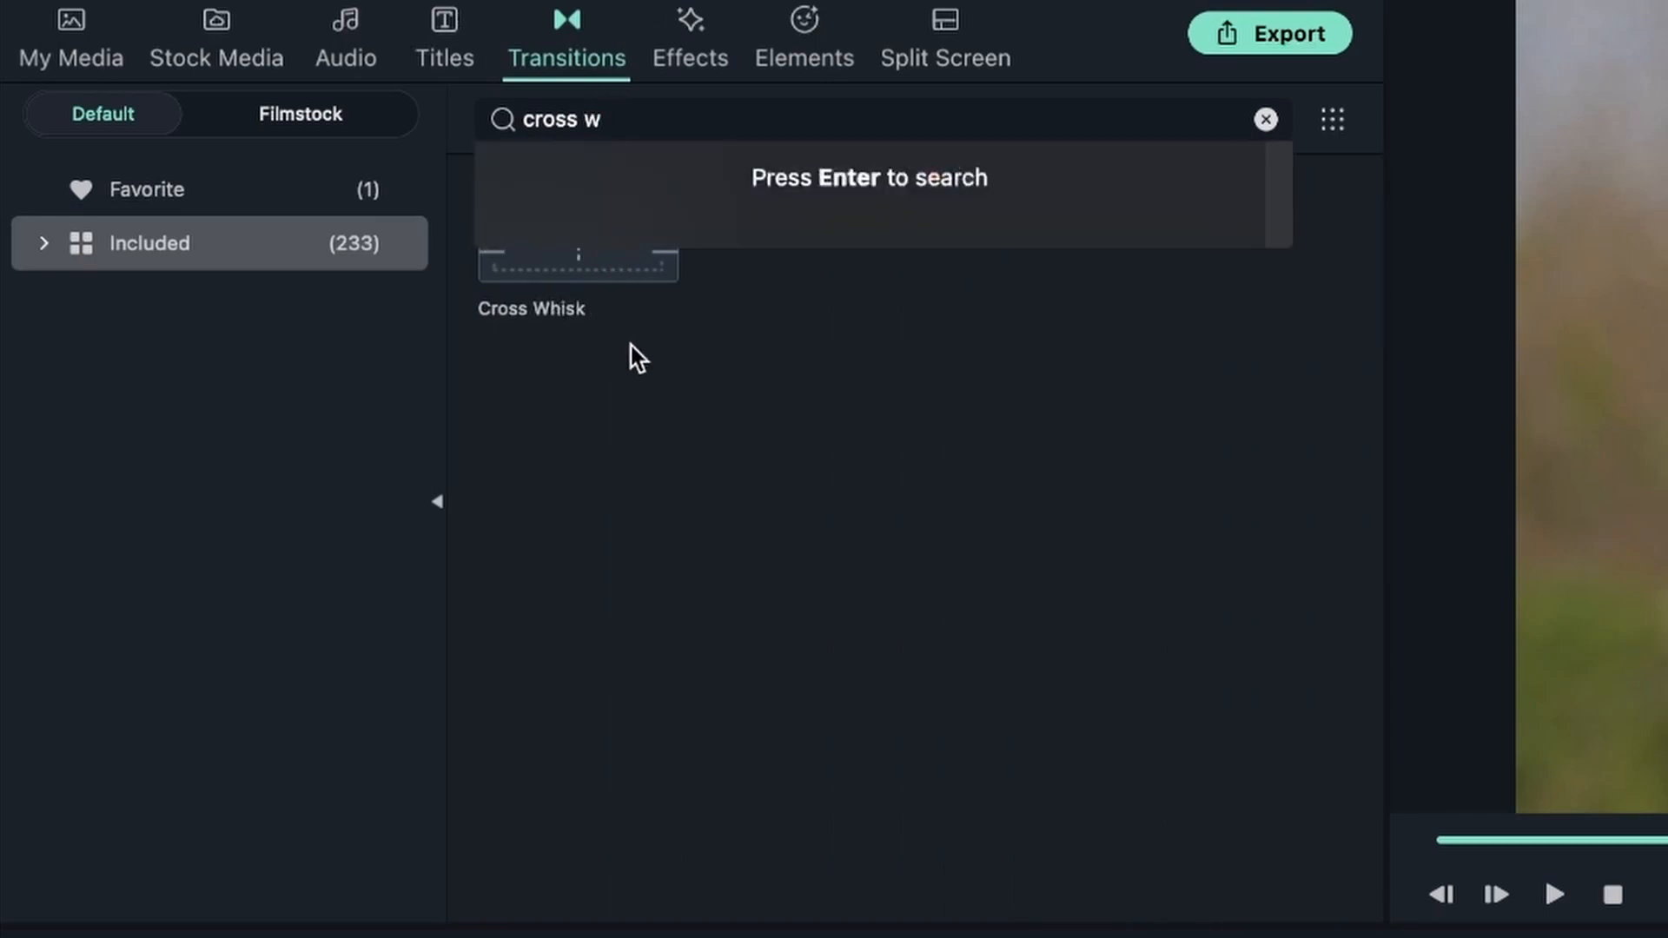
pyautogui.click(1006, 374)
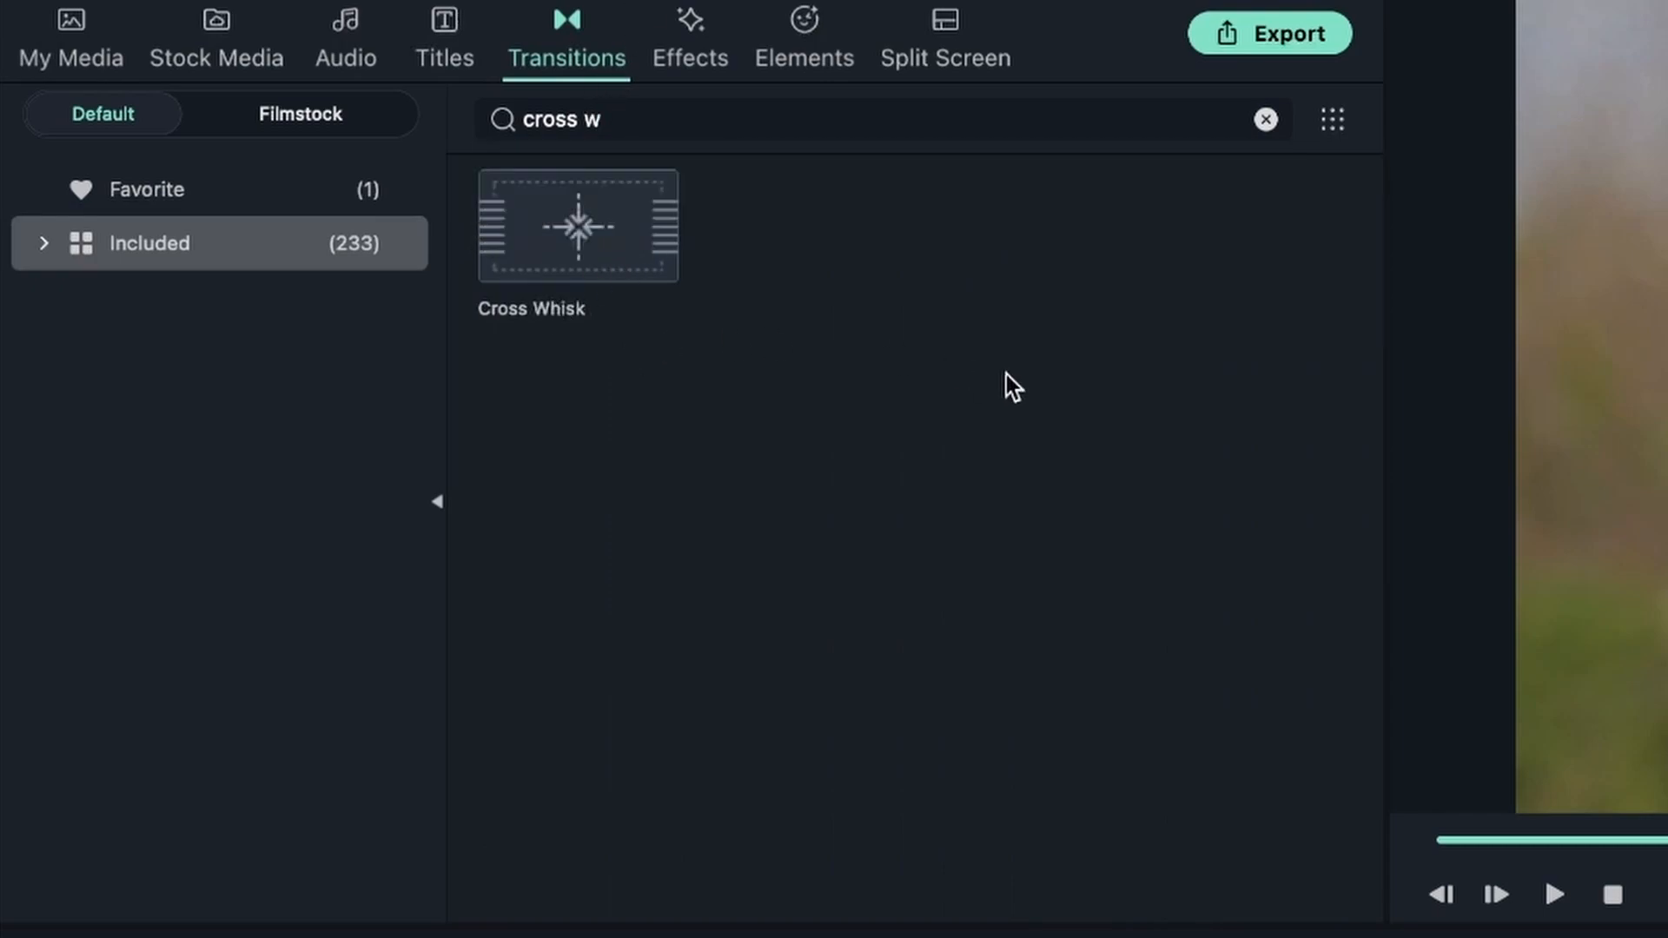
pyautogui.click(559, 230)
pyautogui.click(1265, 119)
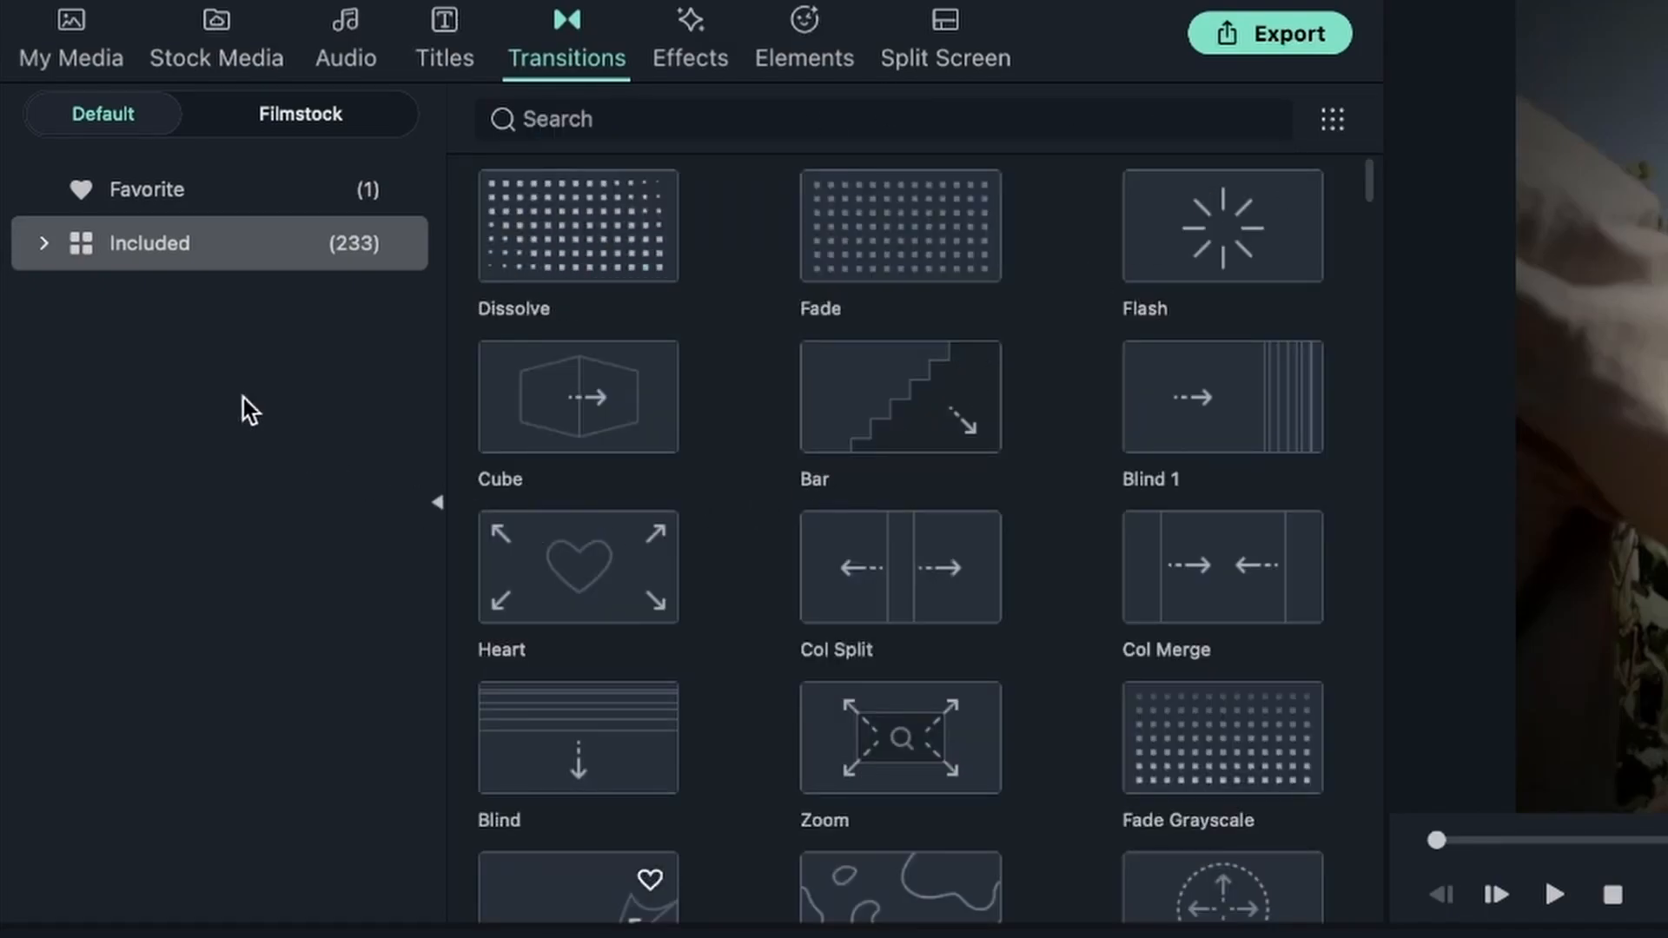
# Expand the included transition categories and preview the Flash transition
pyautogui.click(45, 247)
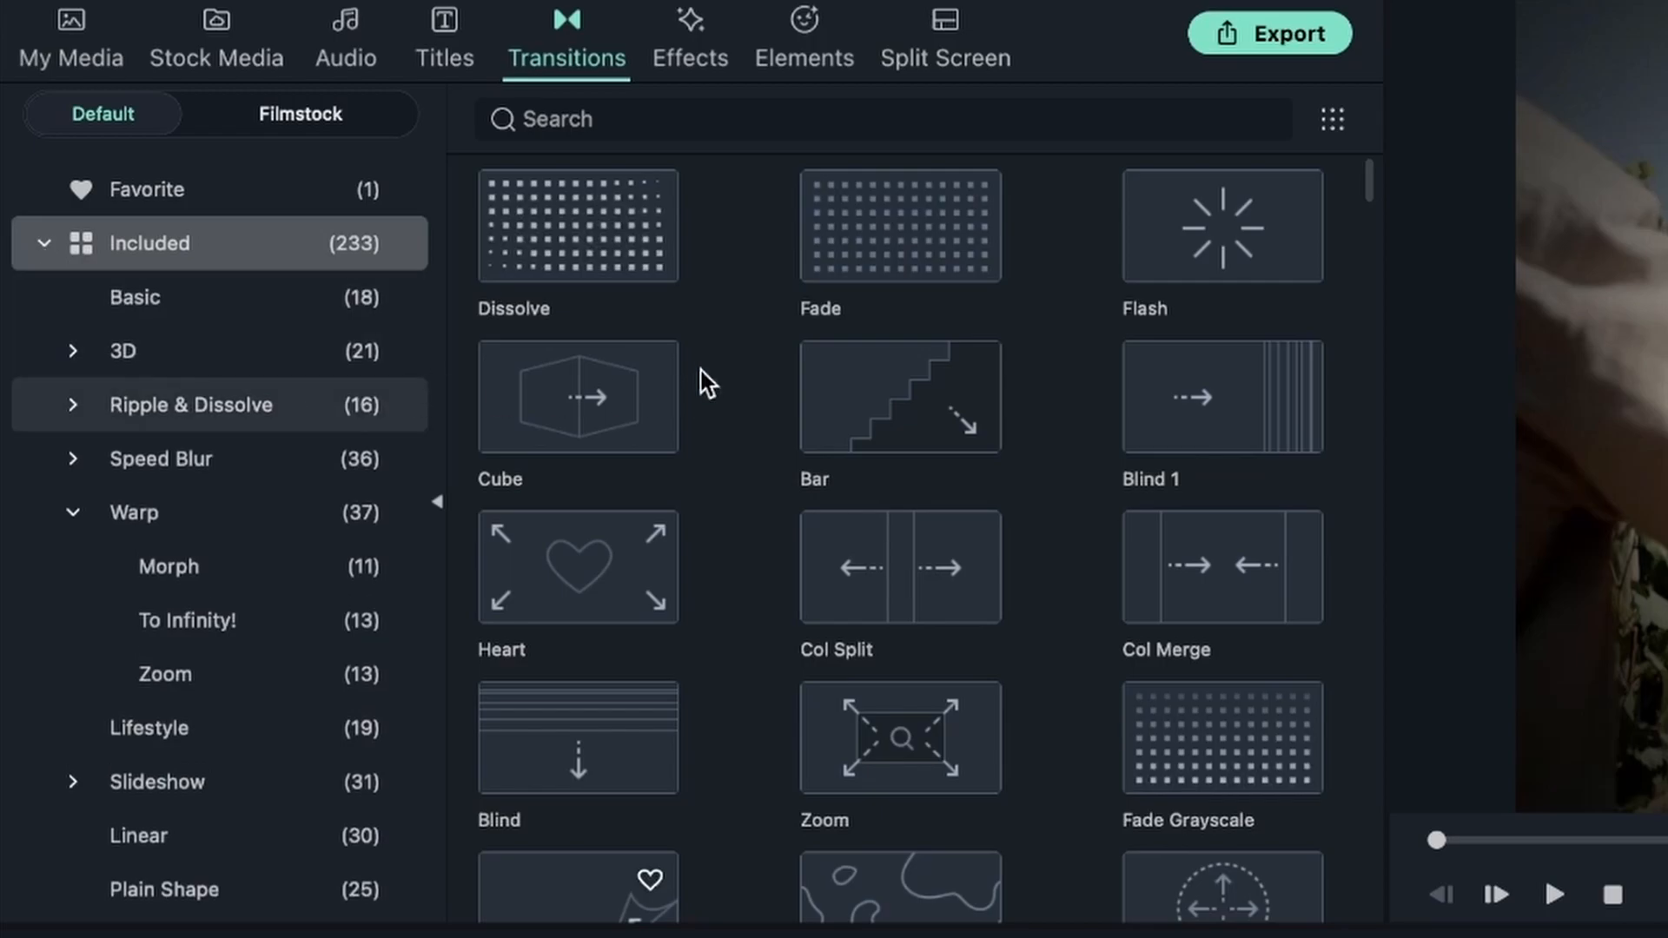
pyautogui.click(1216, 241)
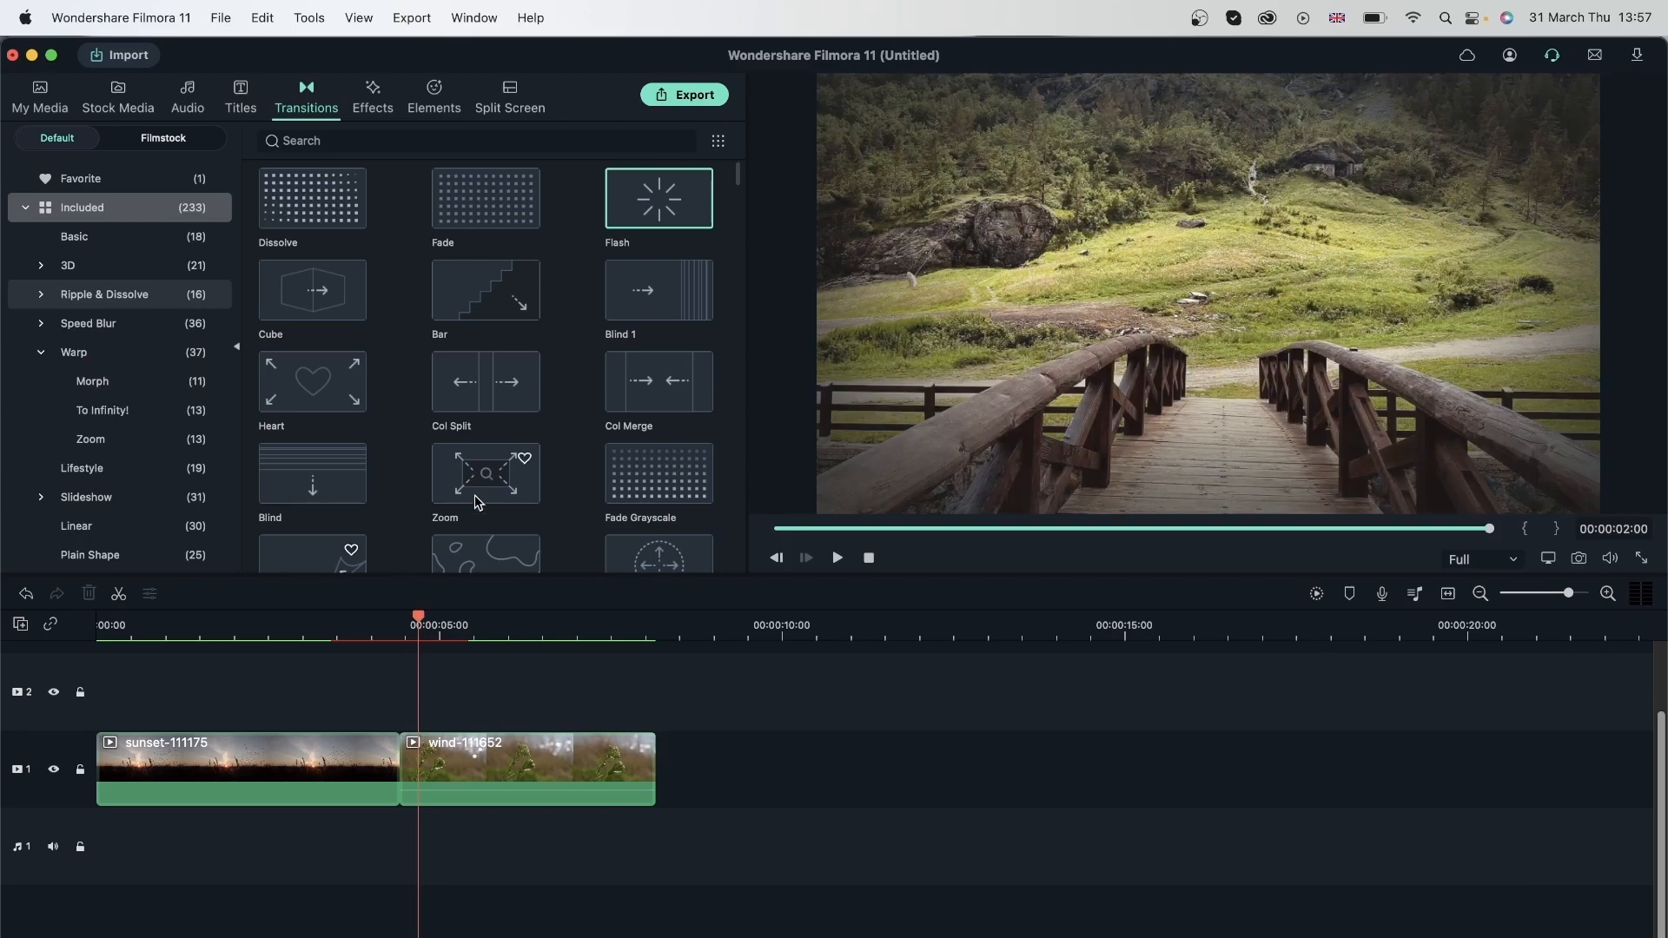
# Preview the Col Split 2 and Fade Grayscale transitions from the included collection
pyautogui.scroll(-5, 479, 502)
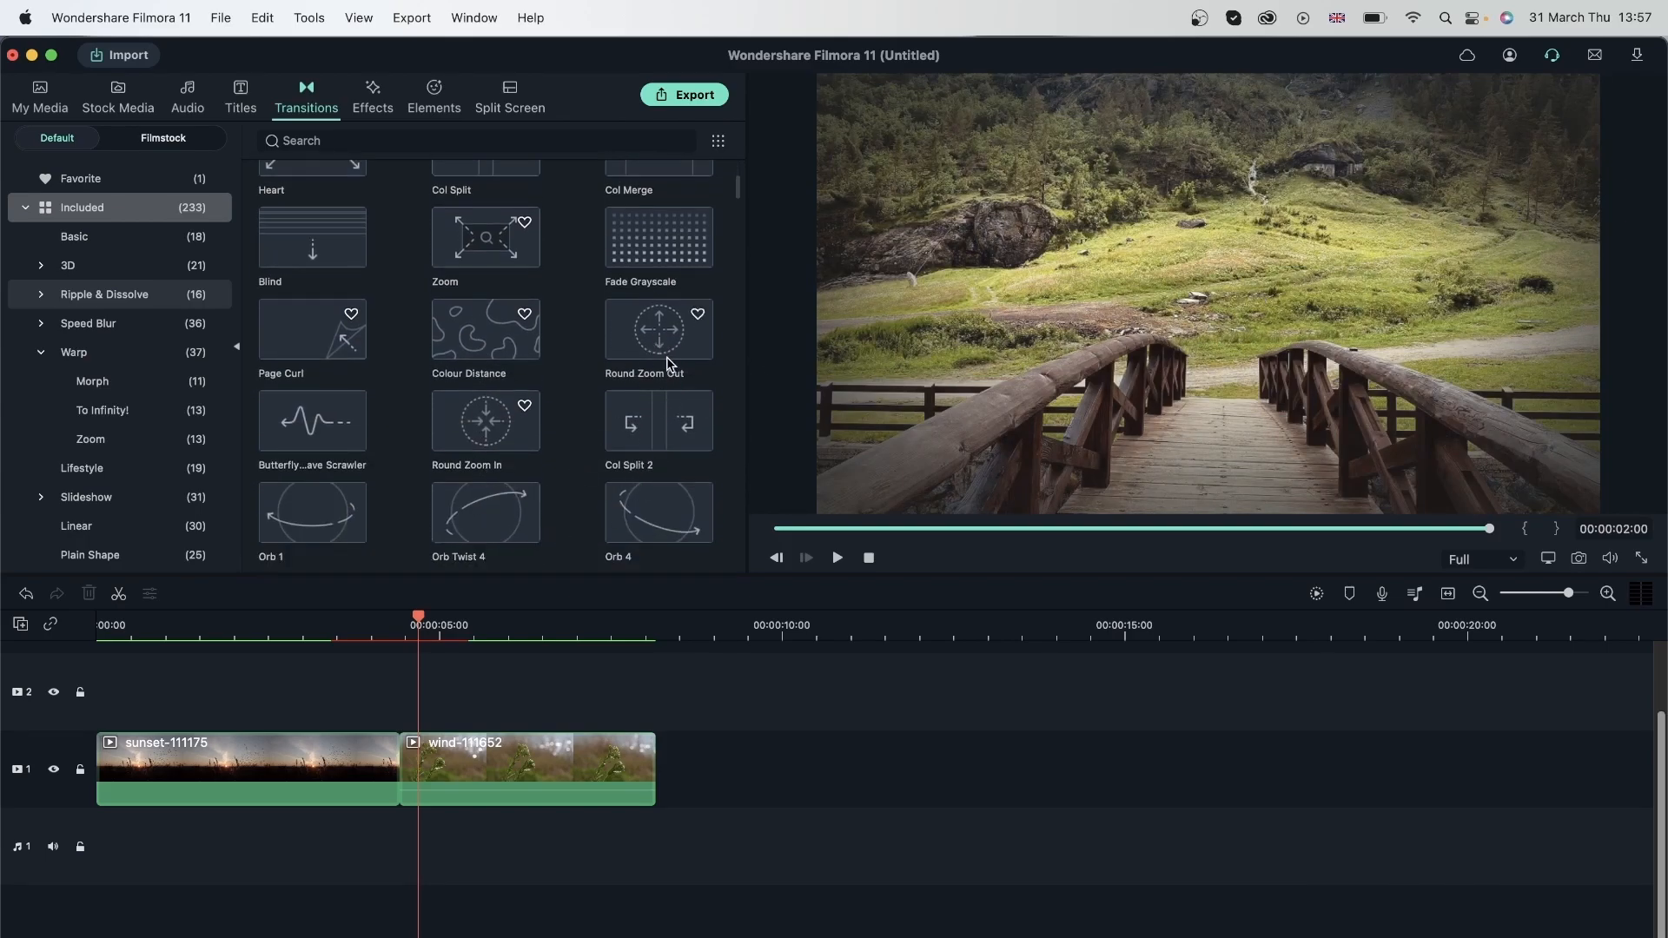
pyautogui.click(639, 438)
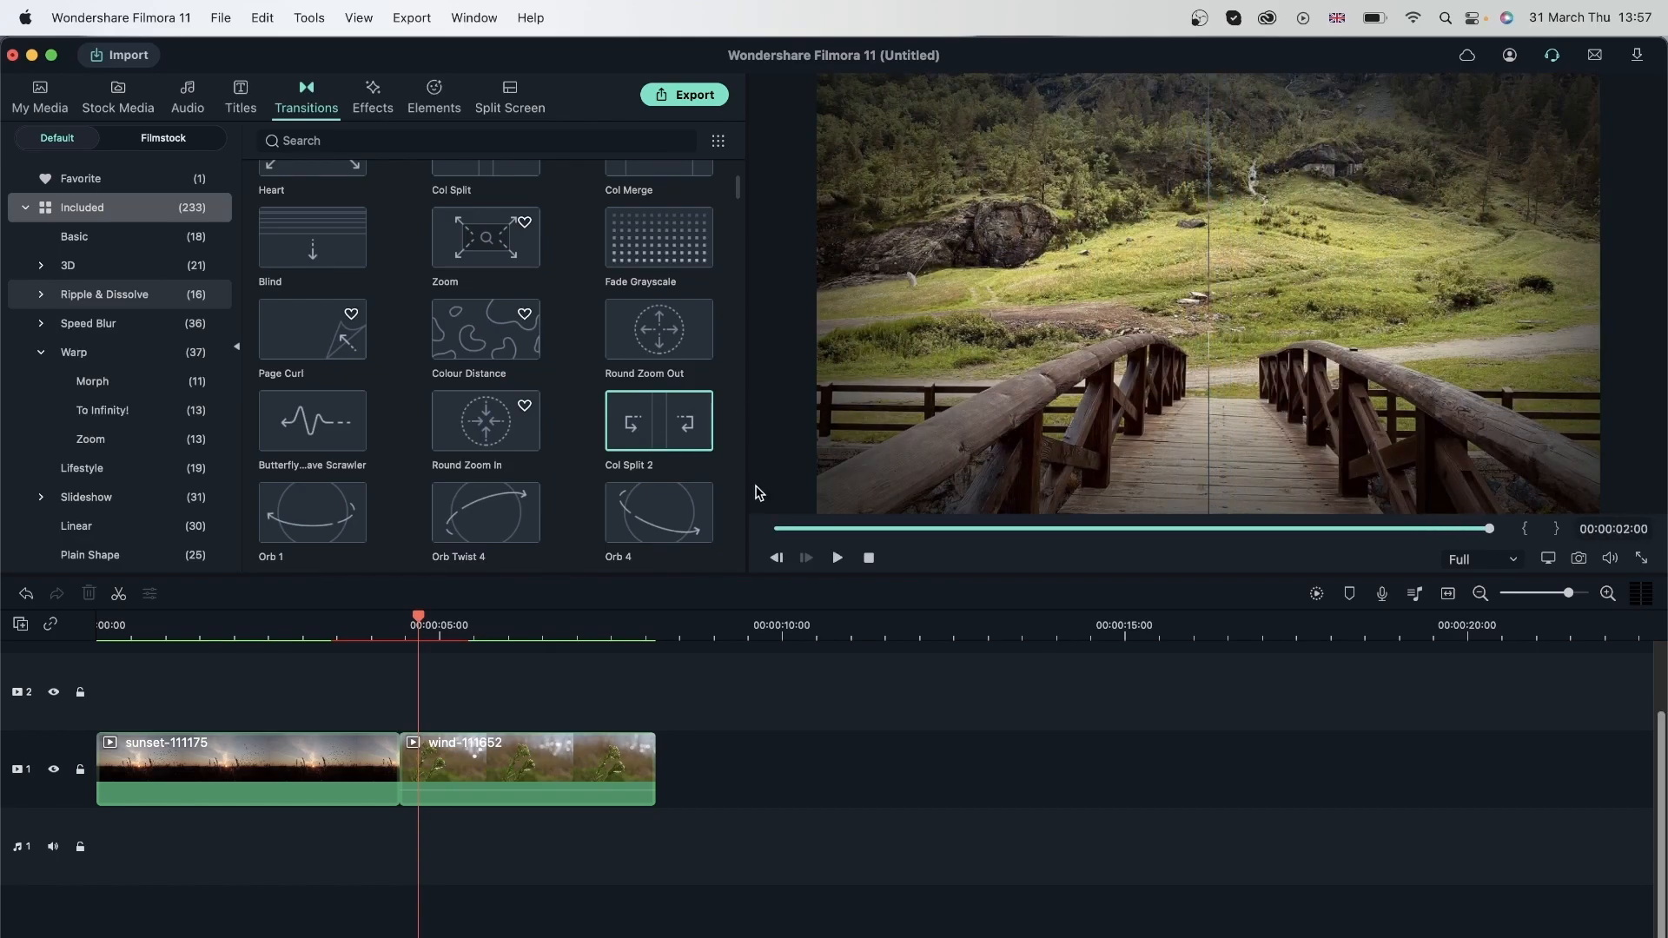
pyautogui.click(643, 257)
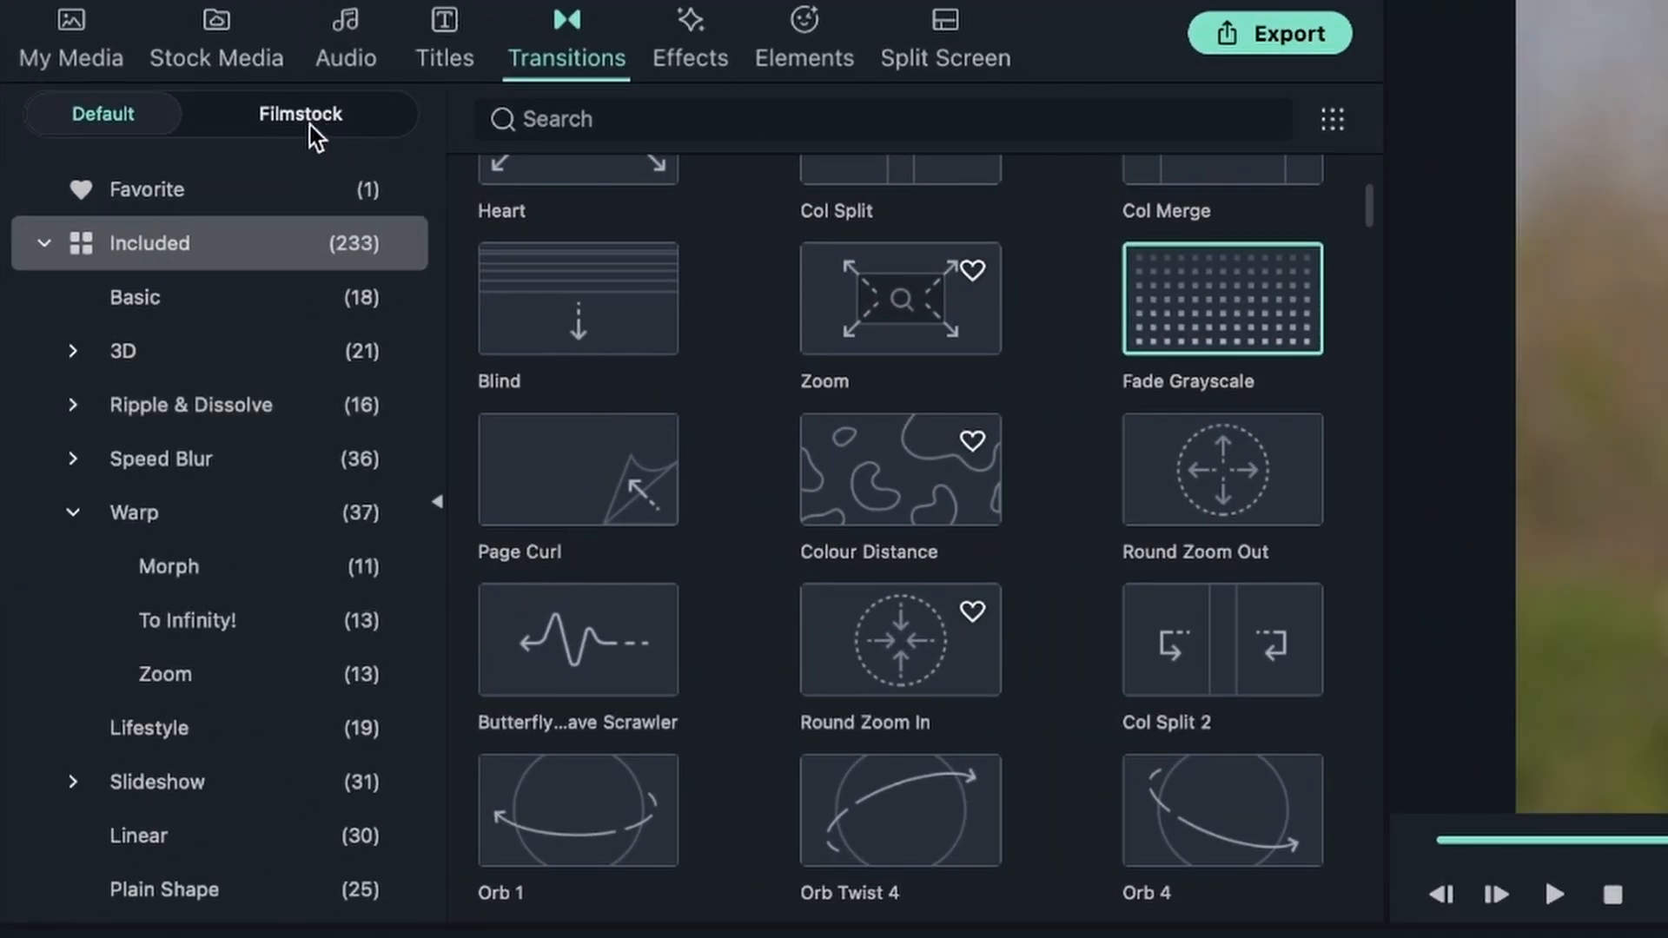
# Look through the Favorite, Downloaded and Recommended lists of the Filmstock transitions
pyautogui.click(312, 116)
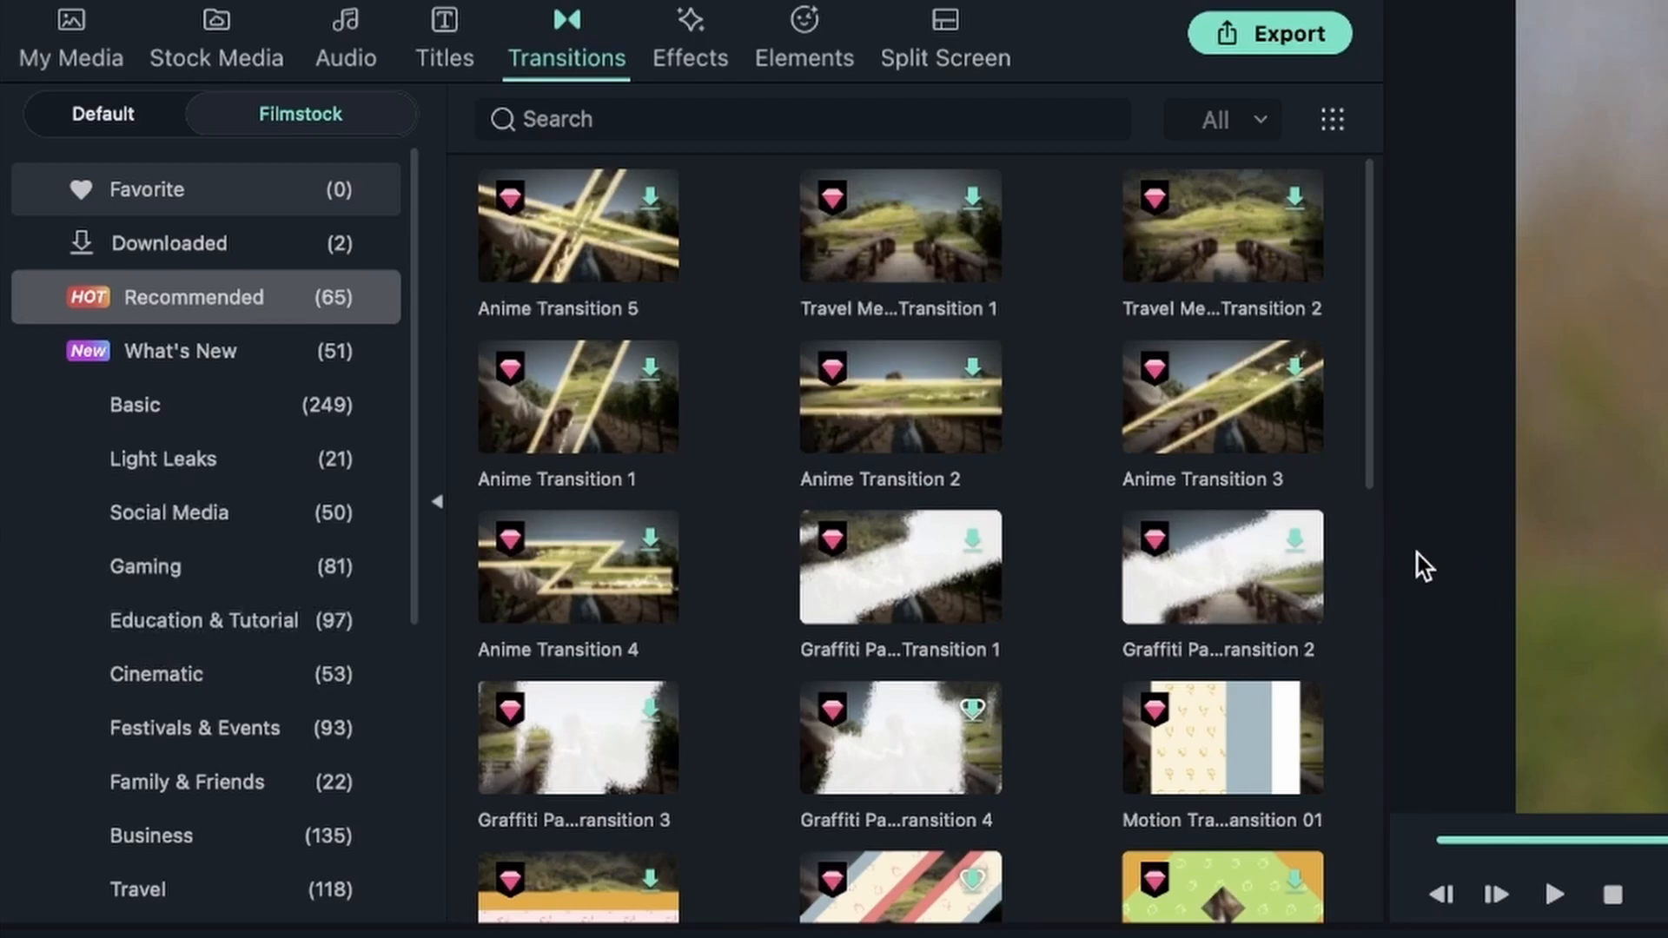
pyautogui.click(175, 198)
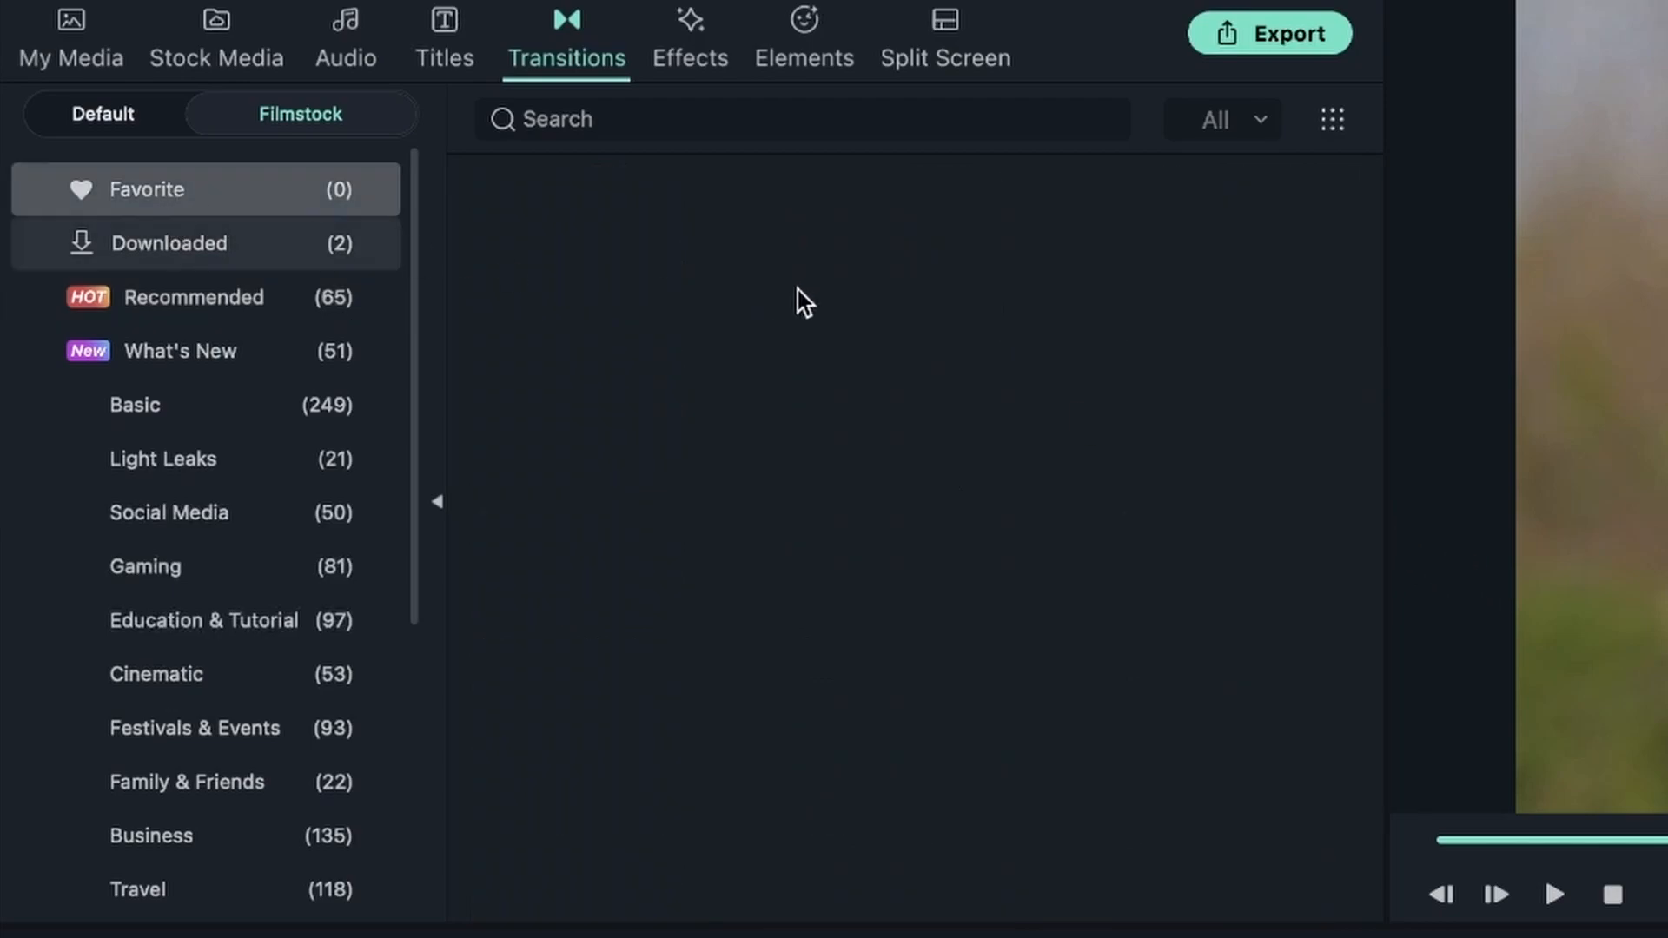
pyautogui.click(313, 238)
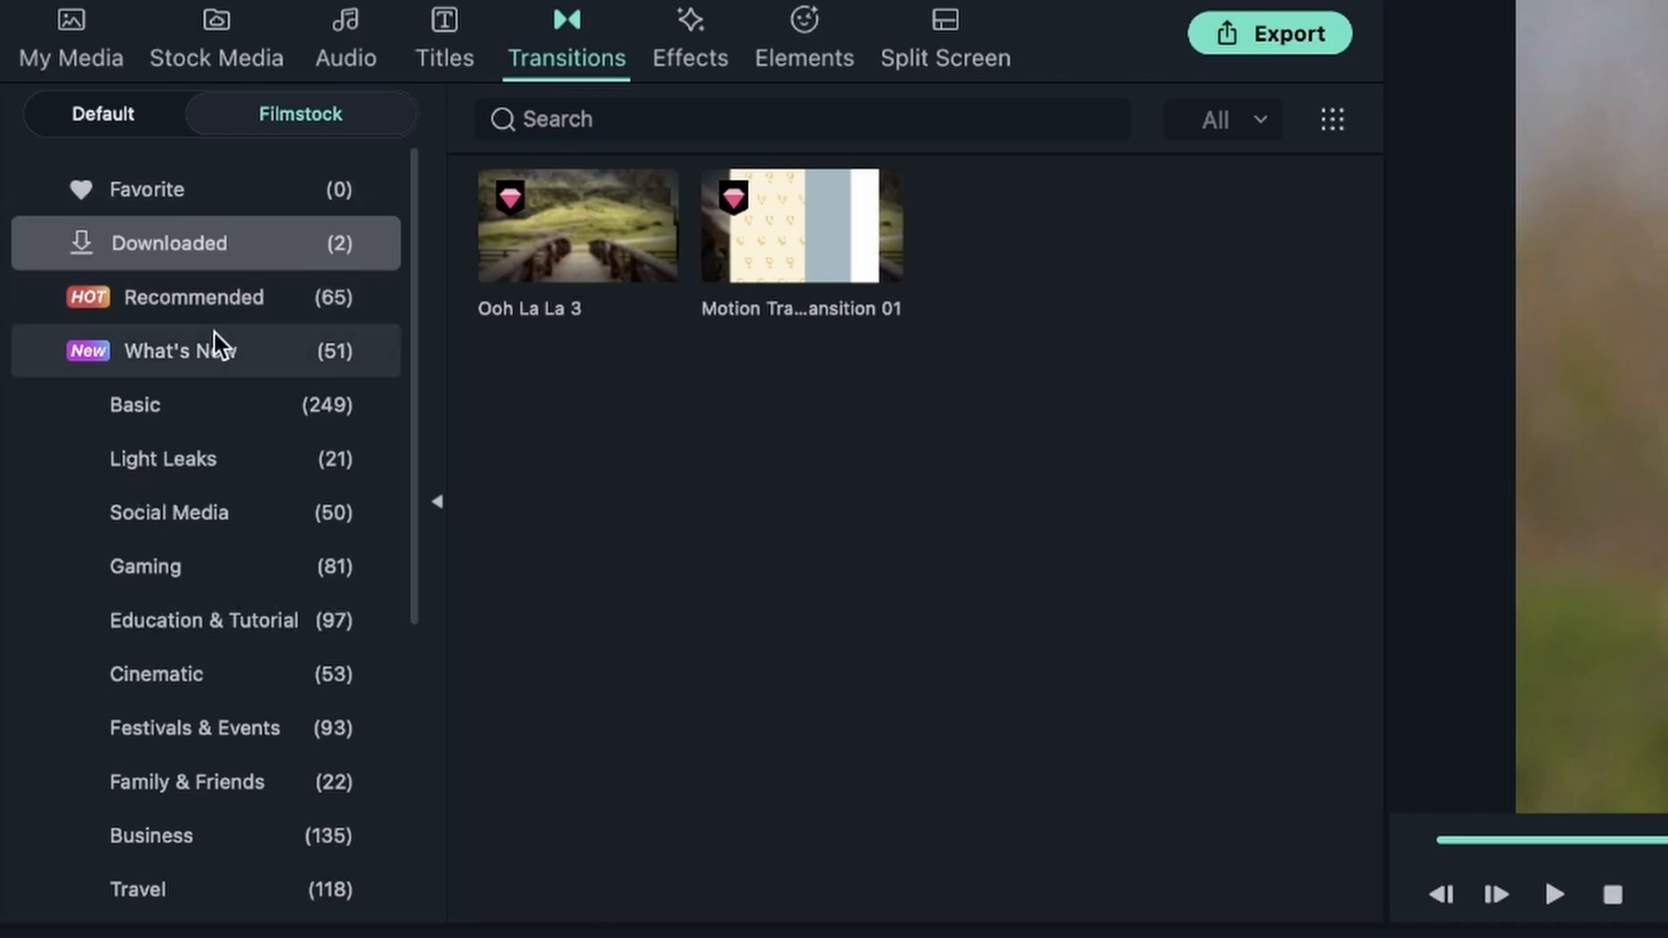
pyautogui.click(252, 306)
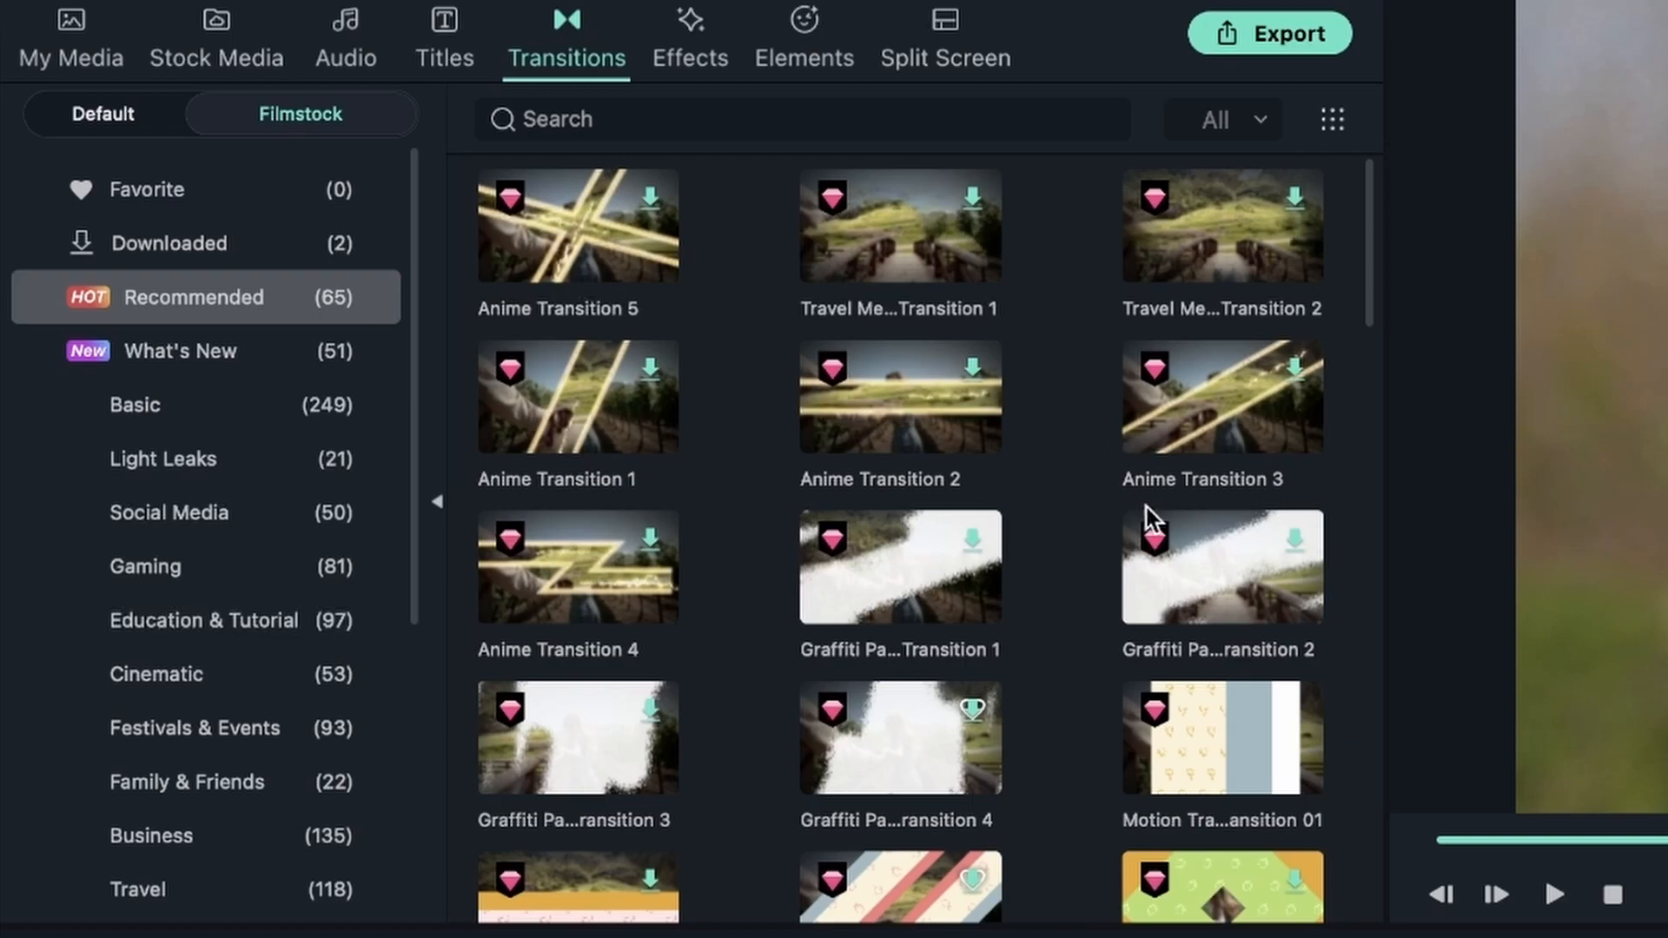
# Download Anime Transition 5 and place it on the cut between the sunset and wind clips
pyautogui.click(655, 201)
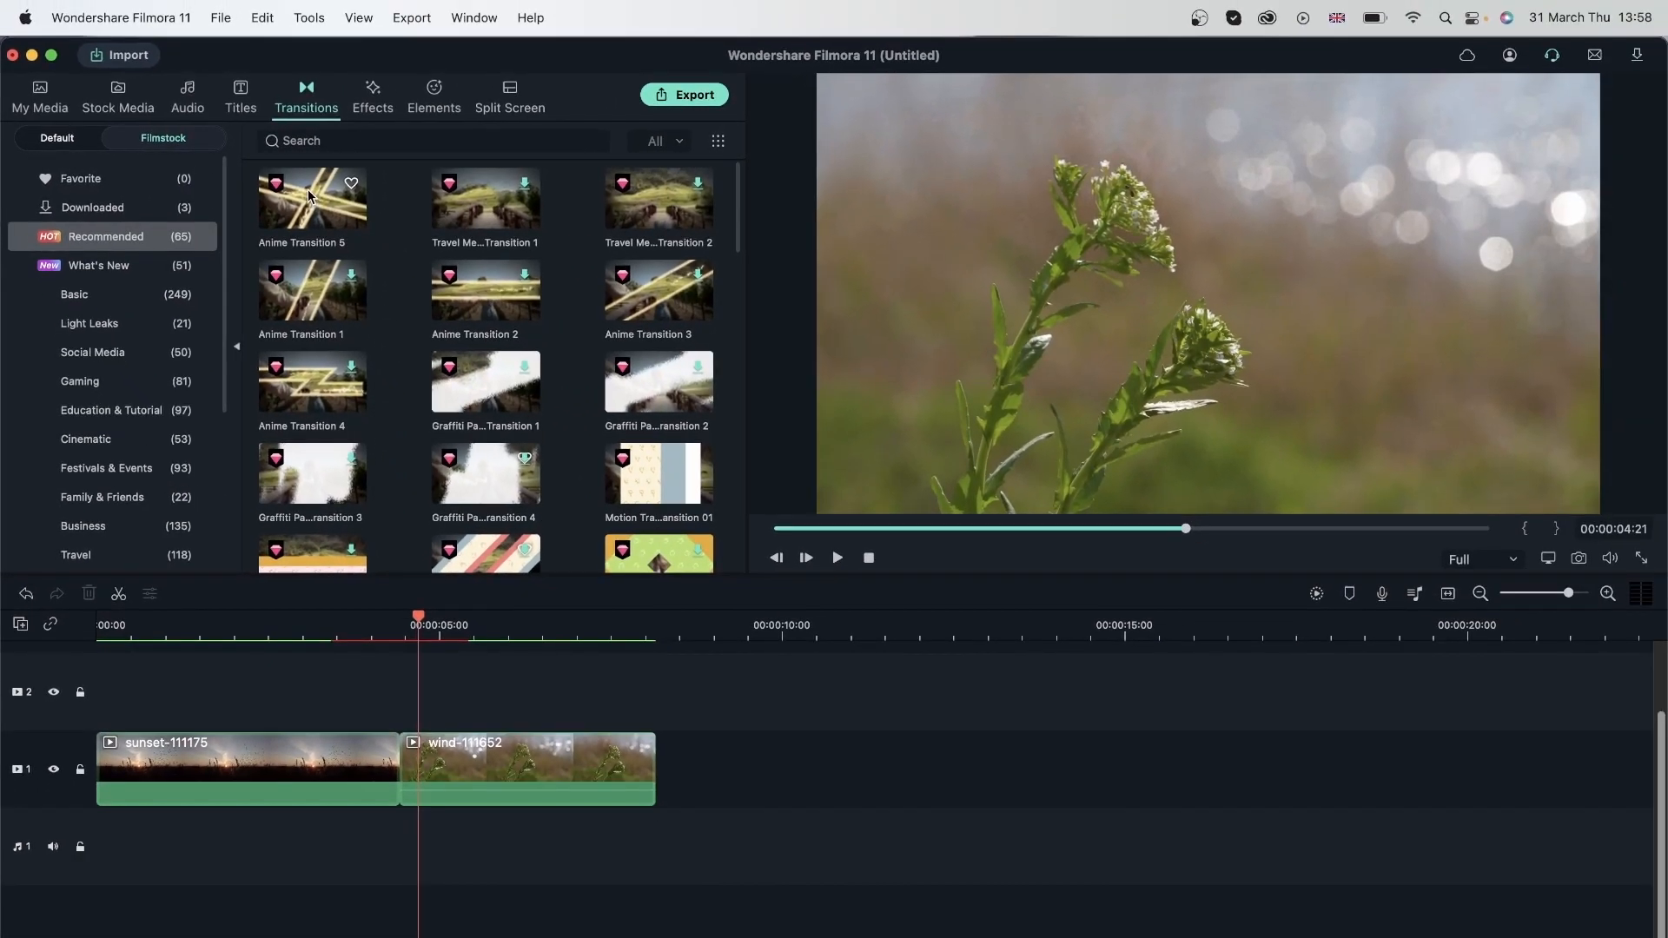
pyautogui.moveTo(569, 222); pyautogui.dragTo(330, 745)
pyautogui.moveTo(299, 625); pyautogui.dragTo(261, 626)
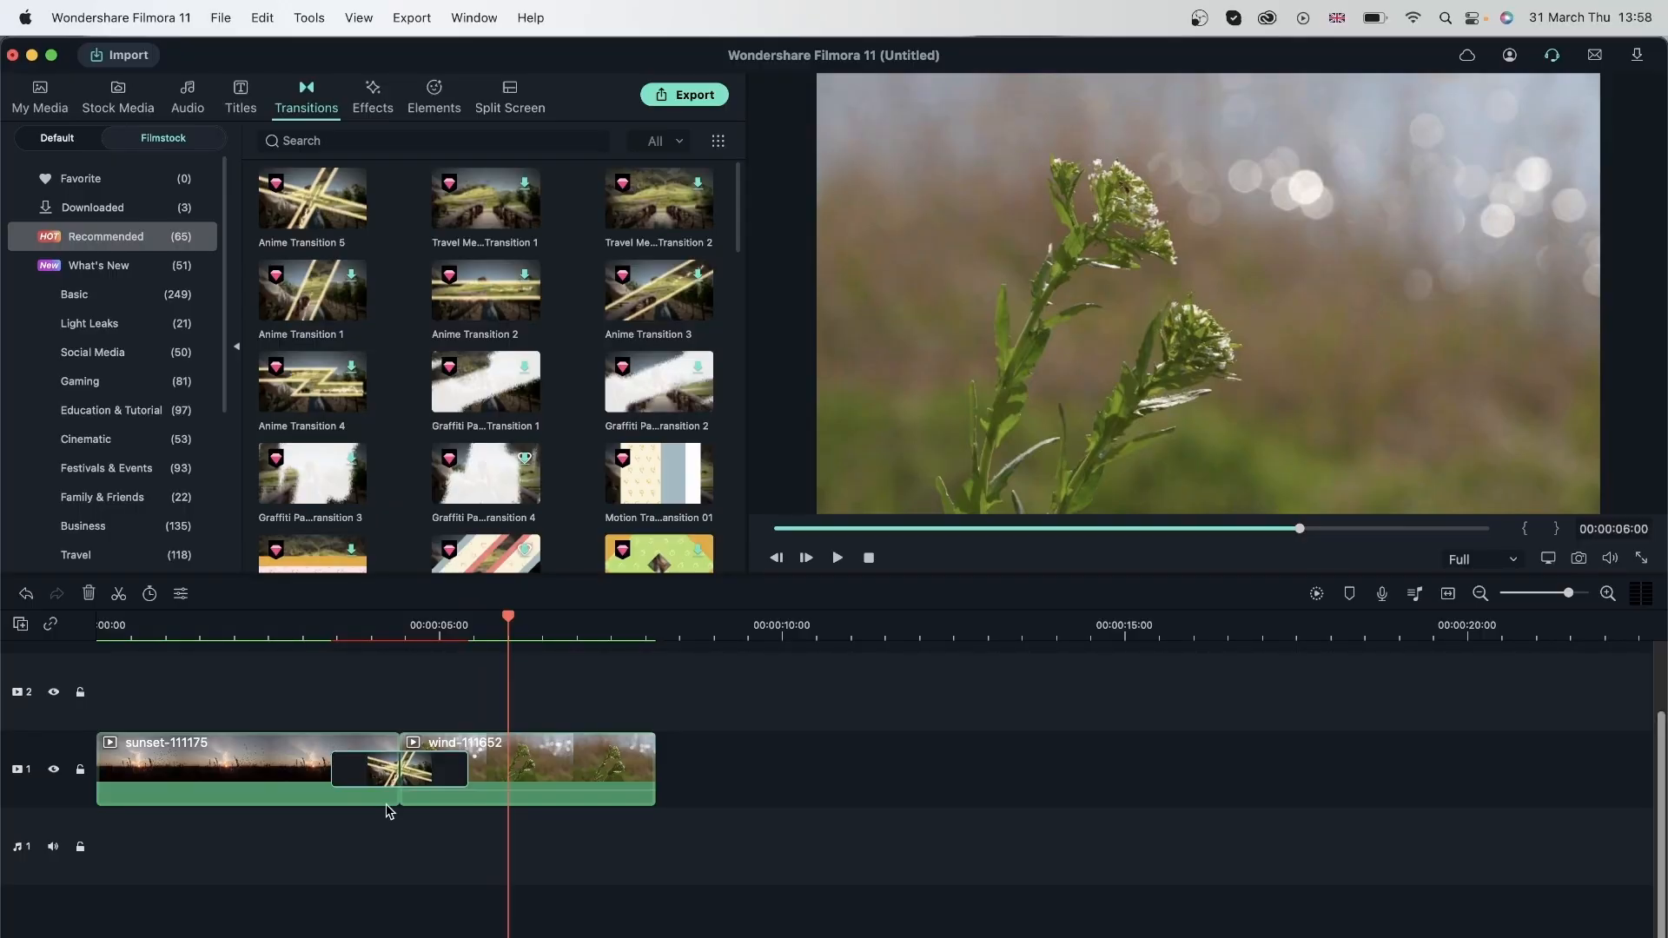
# Start an export to check which paid resources the project uses, and return to editing
pyautogui.click(696, 98)
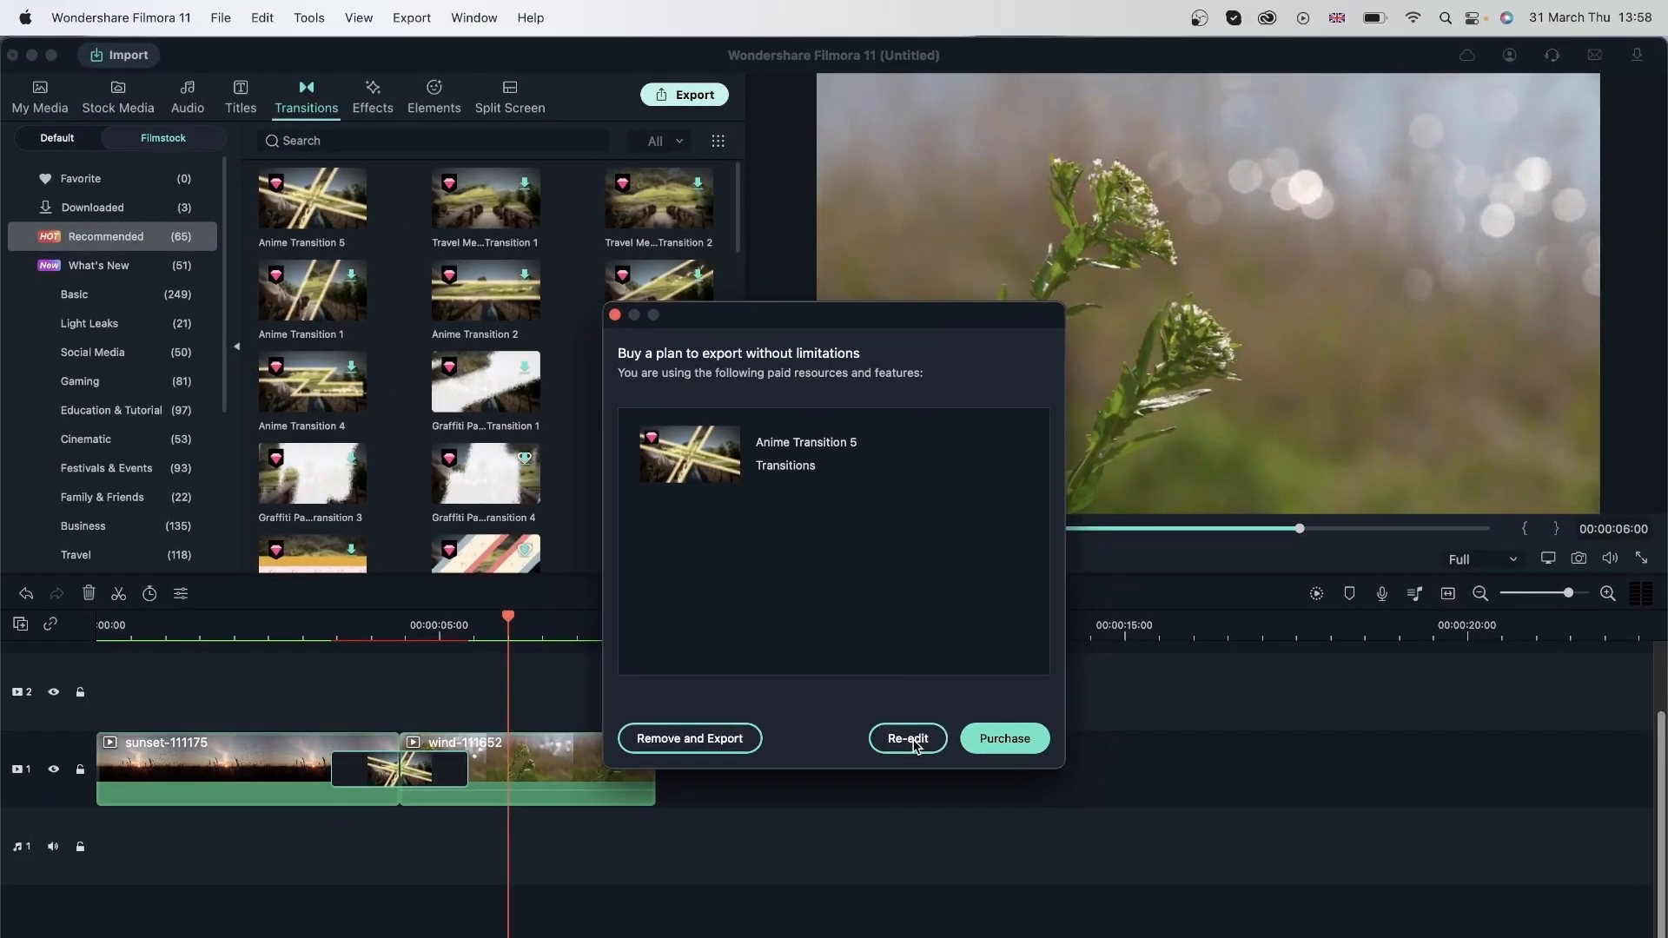
pyautogui.click(947, 743)
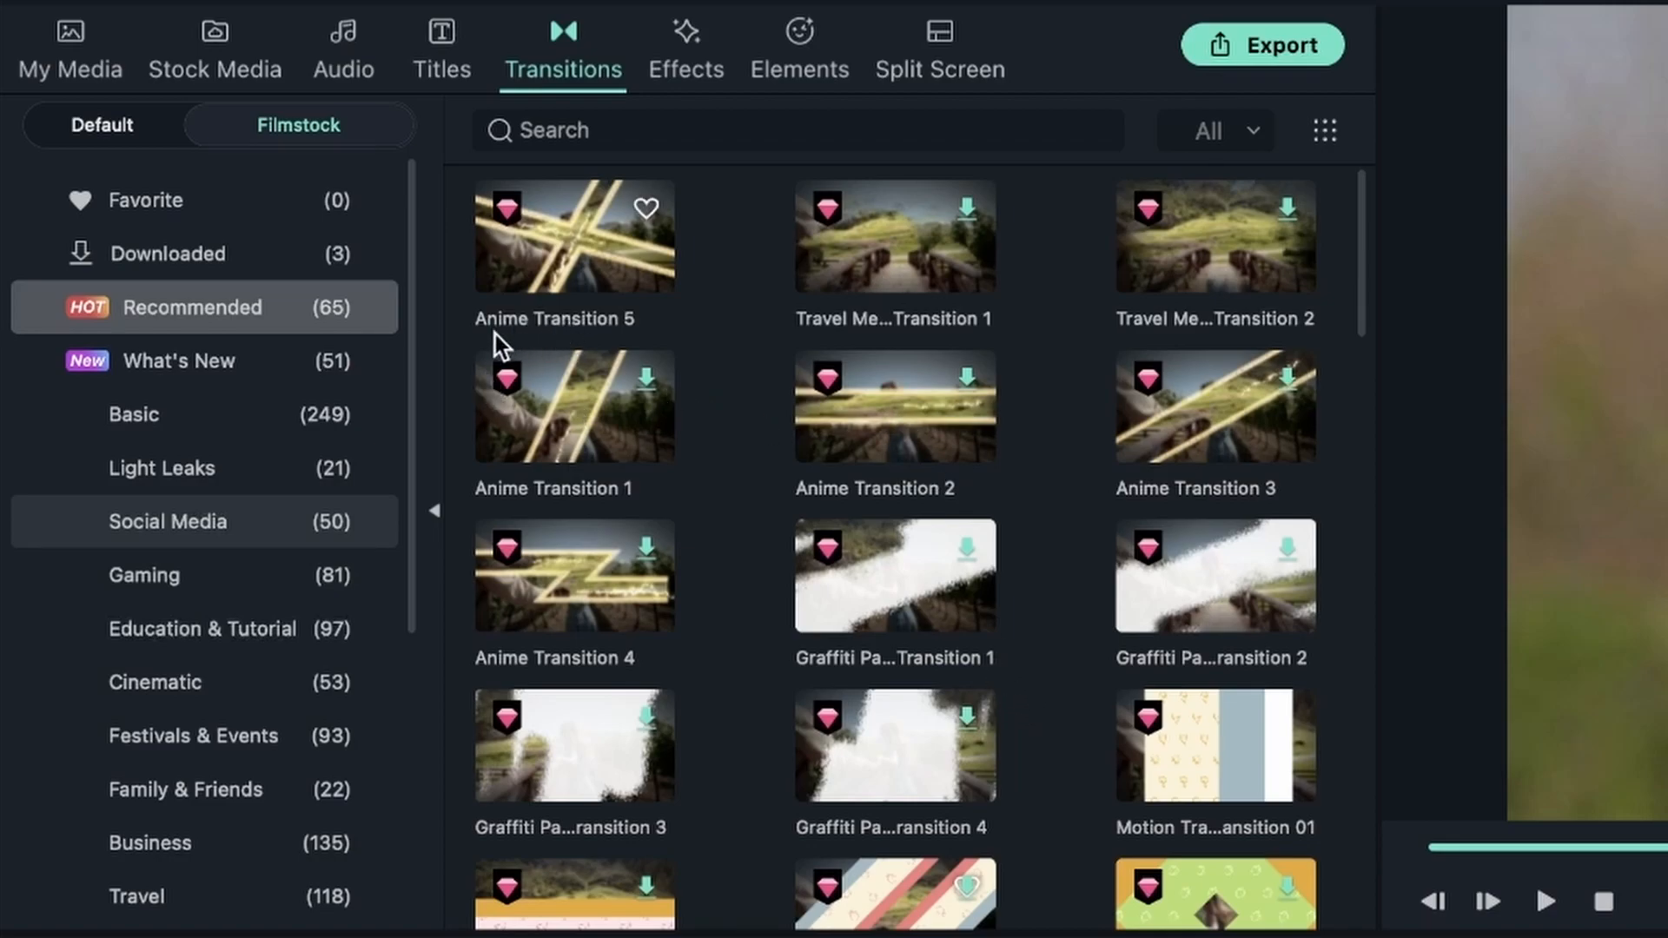
# Download the leaf-themed Transition 14 from the Recommended category and apply it between the sunset and wind clips
pyautogui.scroll(-7, 1110, 698)
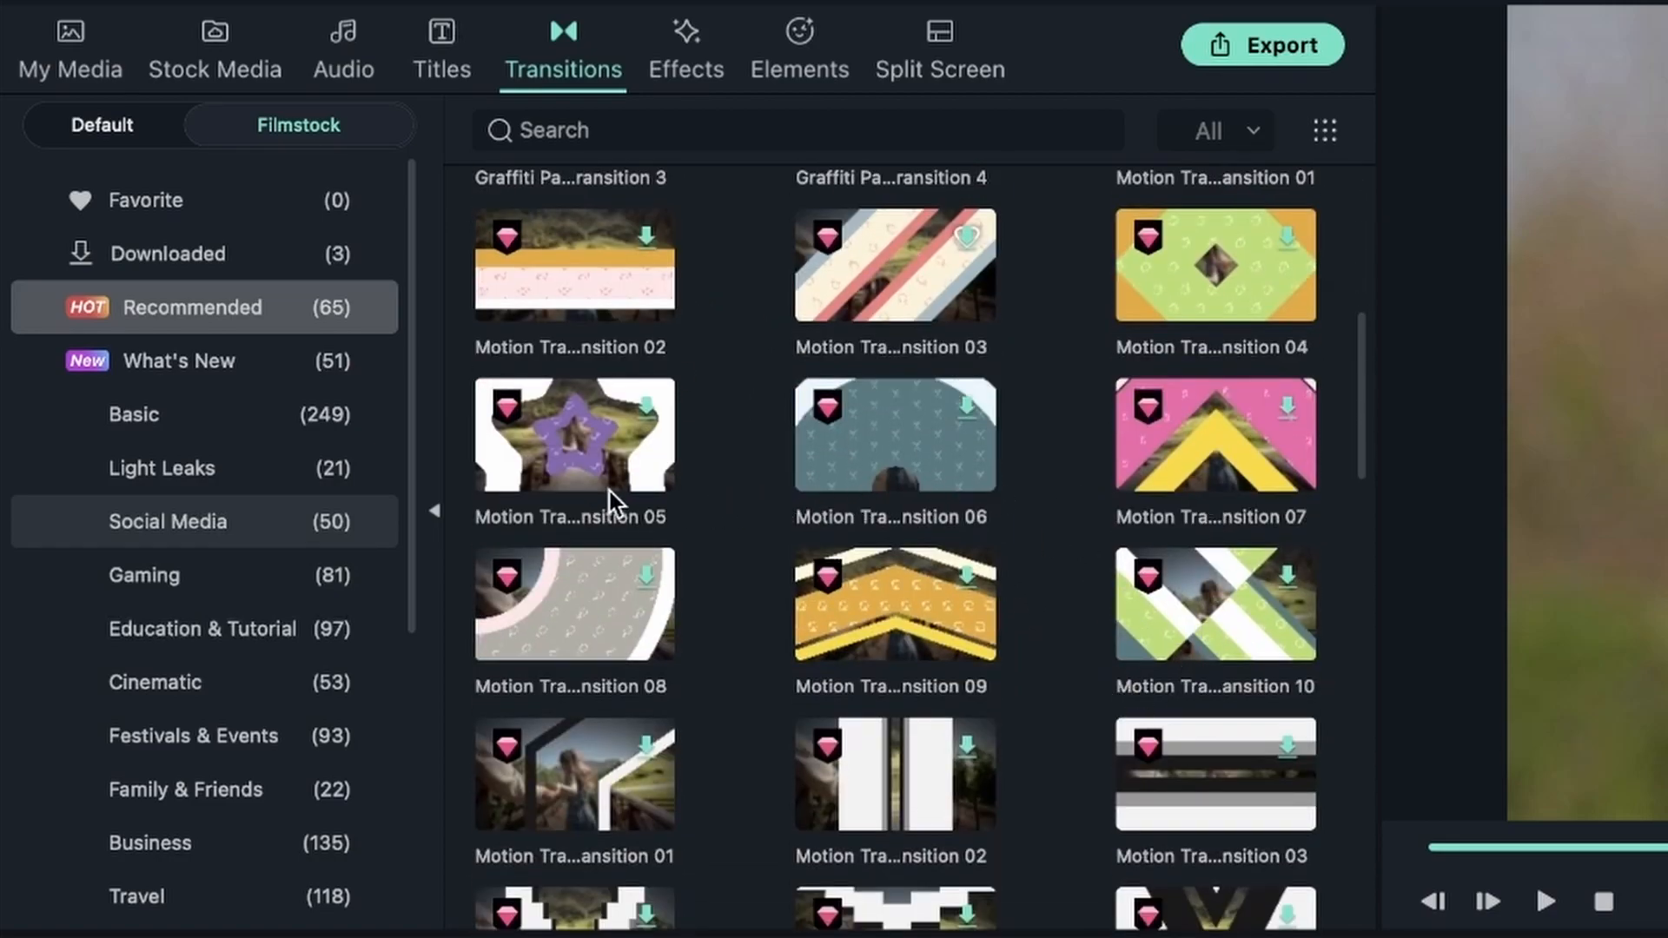
pyautogui.scroll(-4, 1083, 878)
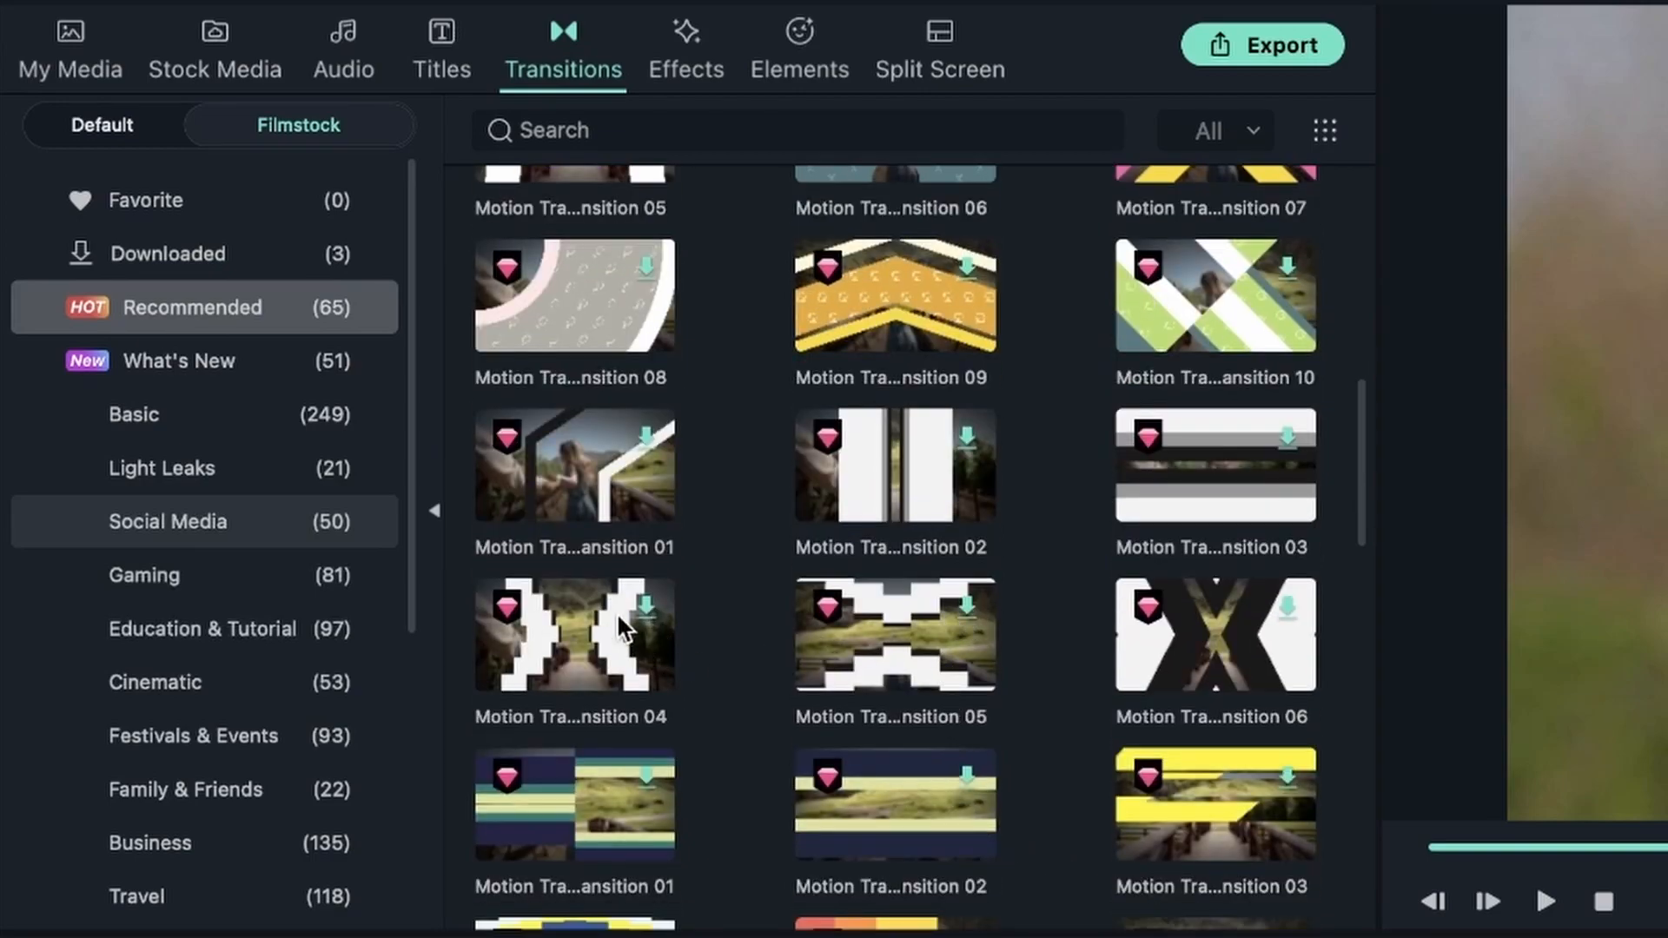
pyautogui.scroll(-10, 605, 703)
pyautogui.scroll(-8, 591, 690)
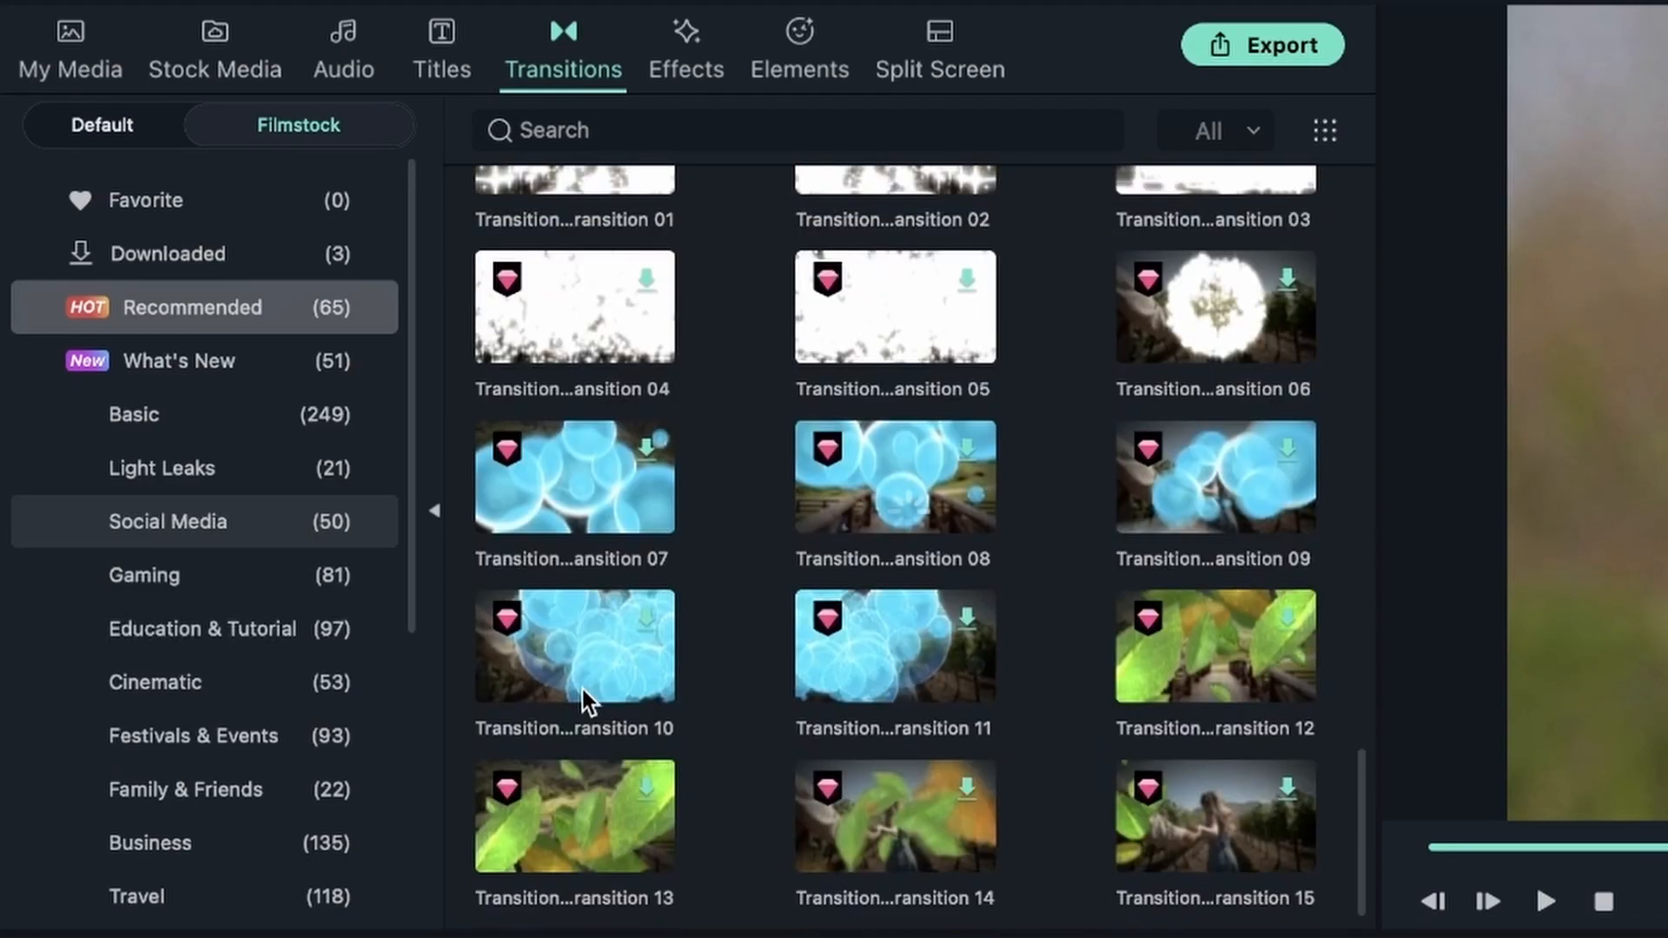
pyautogui.scroll(-2, 1112, 778)
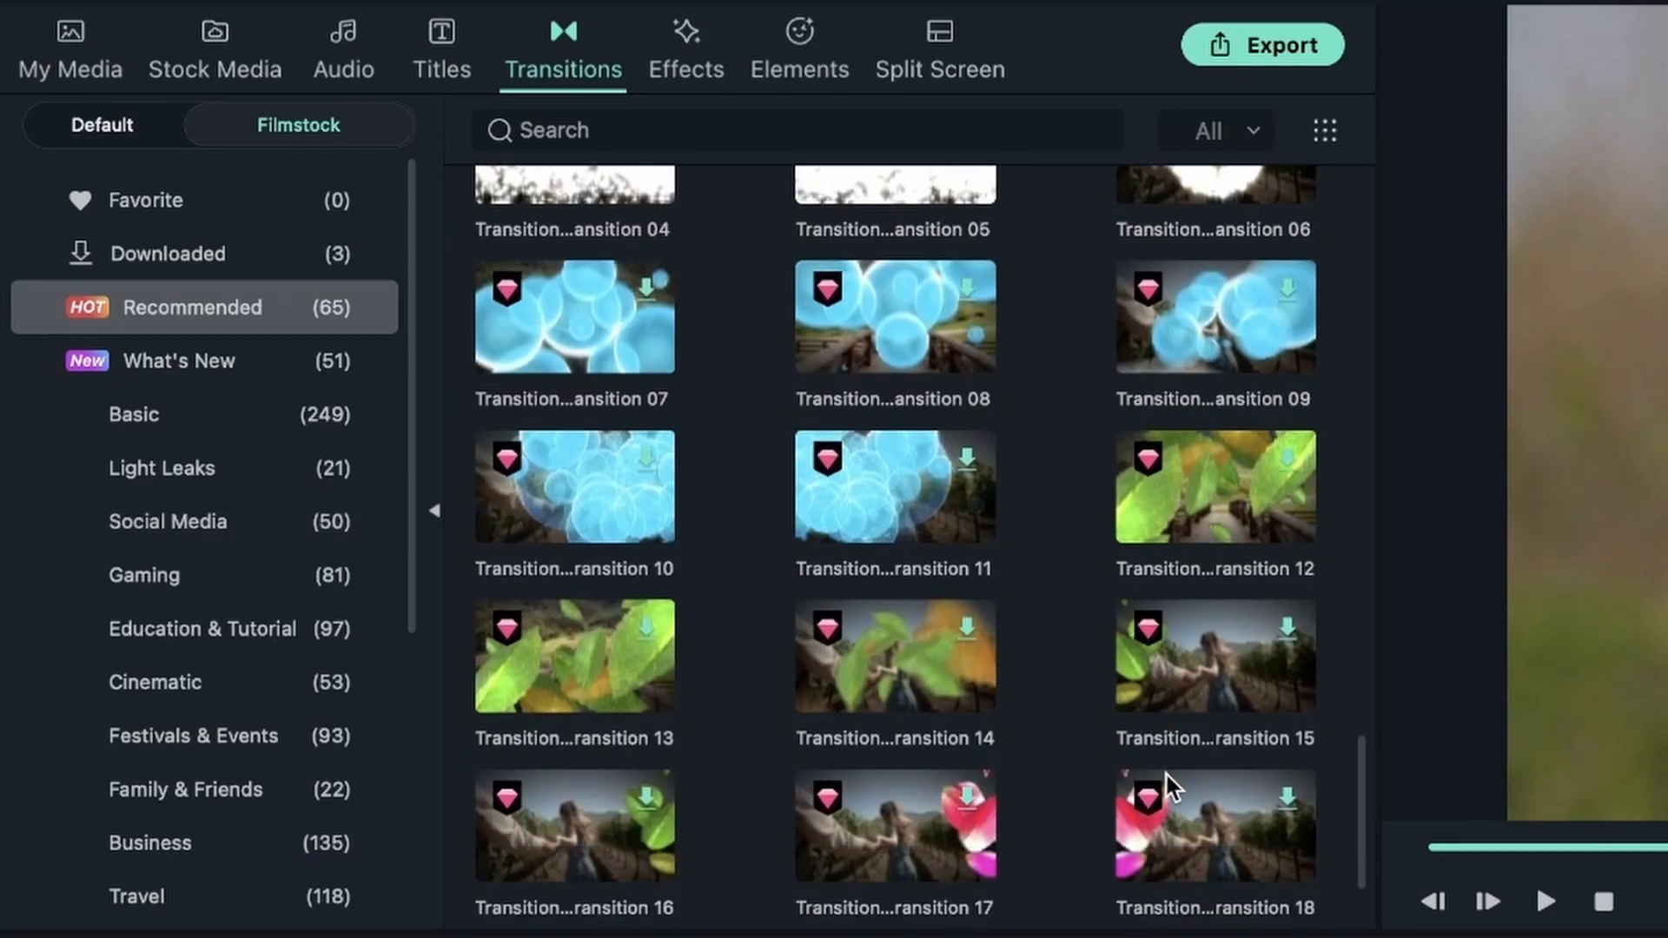
pyautogui.click(967, 628)
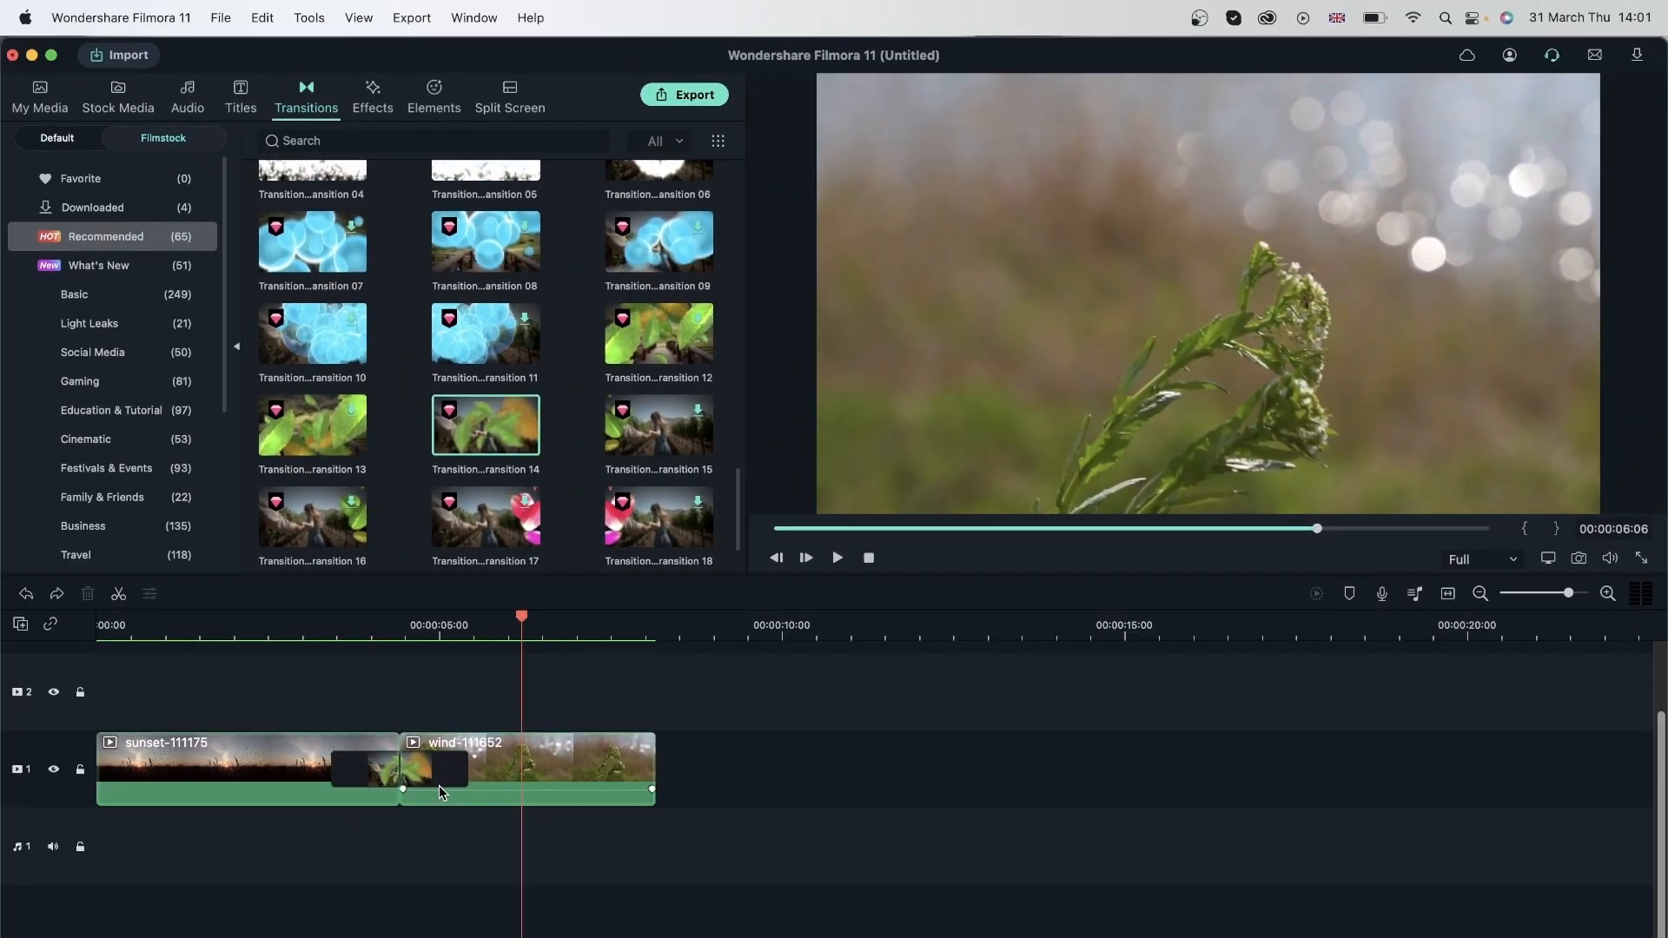
# Delete the leaf-themed transition between the sunset and wind clips
pyautogui.click(439, 786)
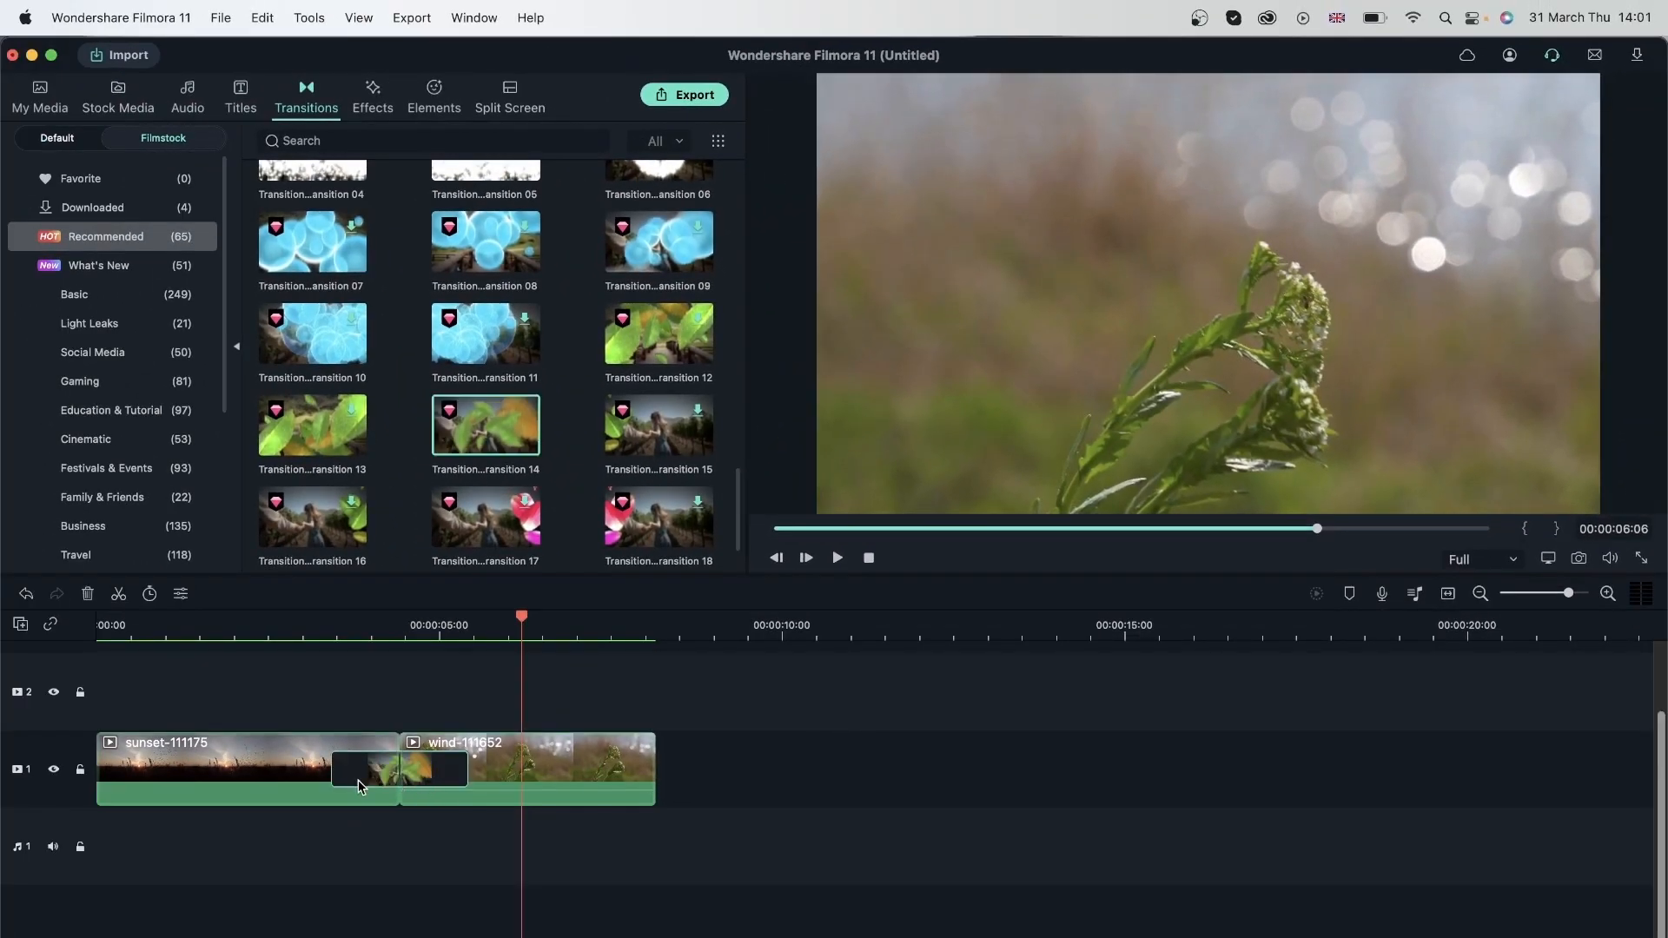
pyautogui.press('Delete')
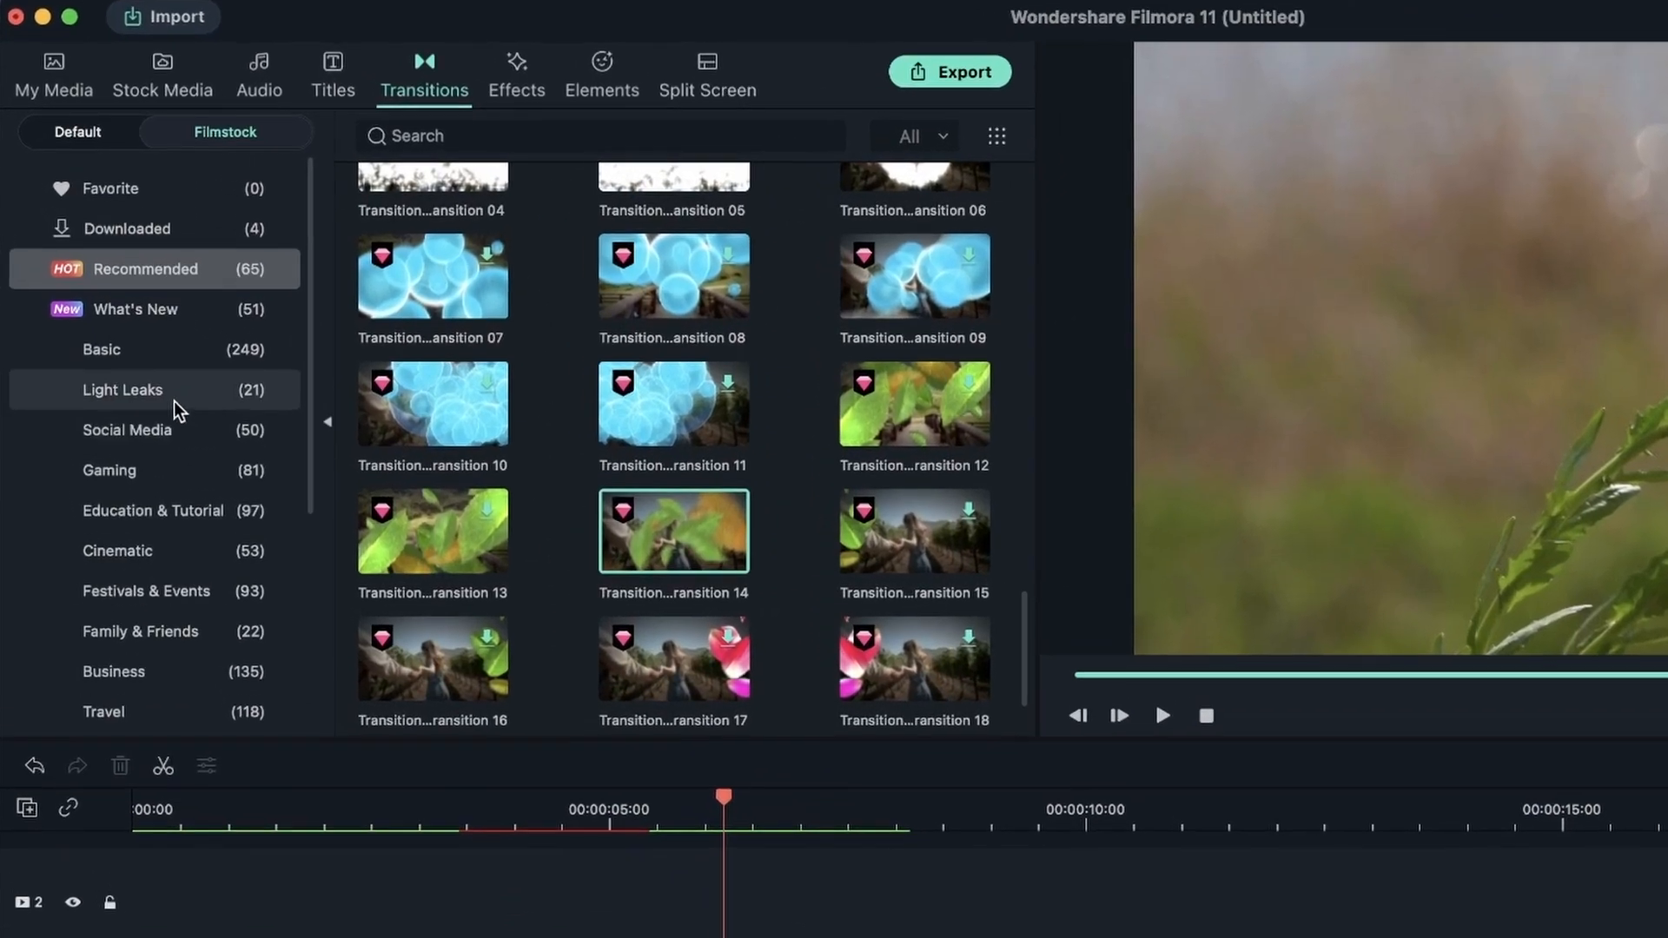
# Apply transition 11 from the Light Leaks category between the sunset and wind clips and render the timeline preview
pyautogui.click(174, 402)
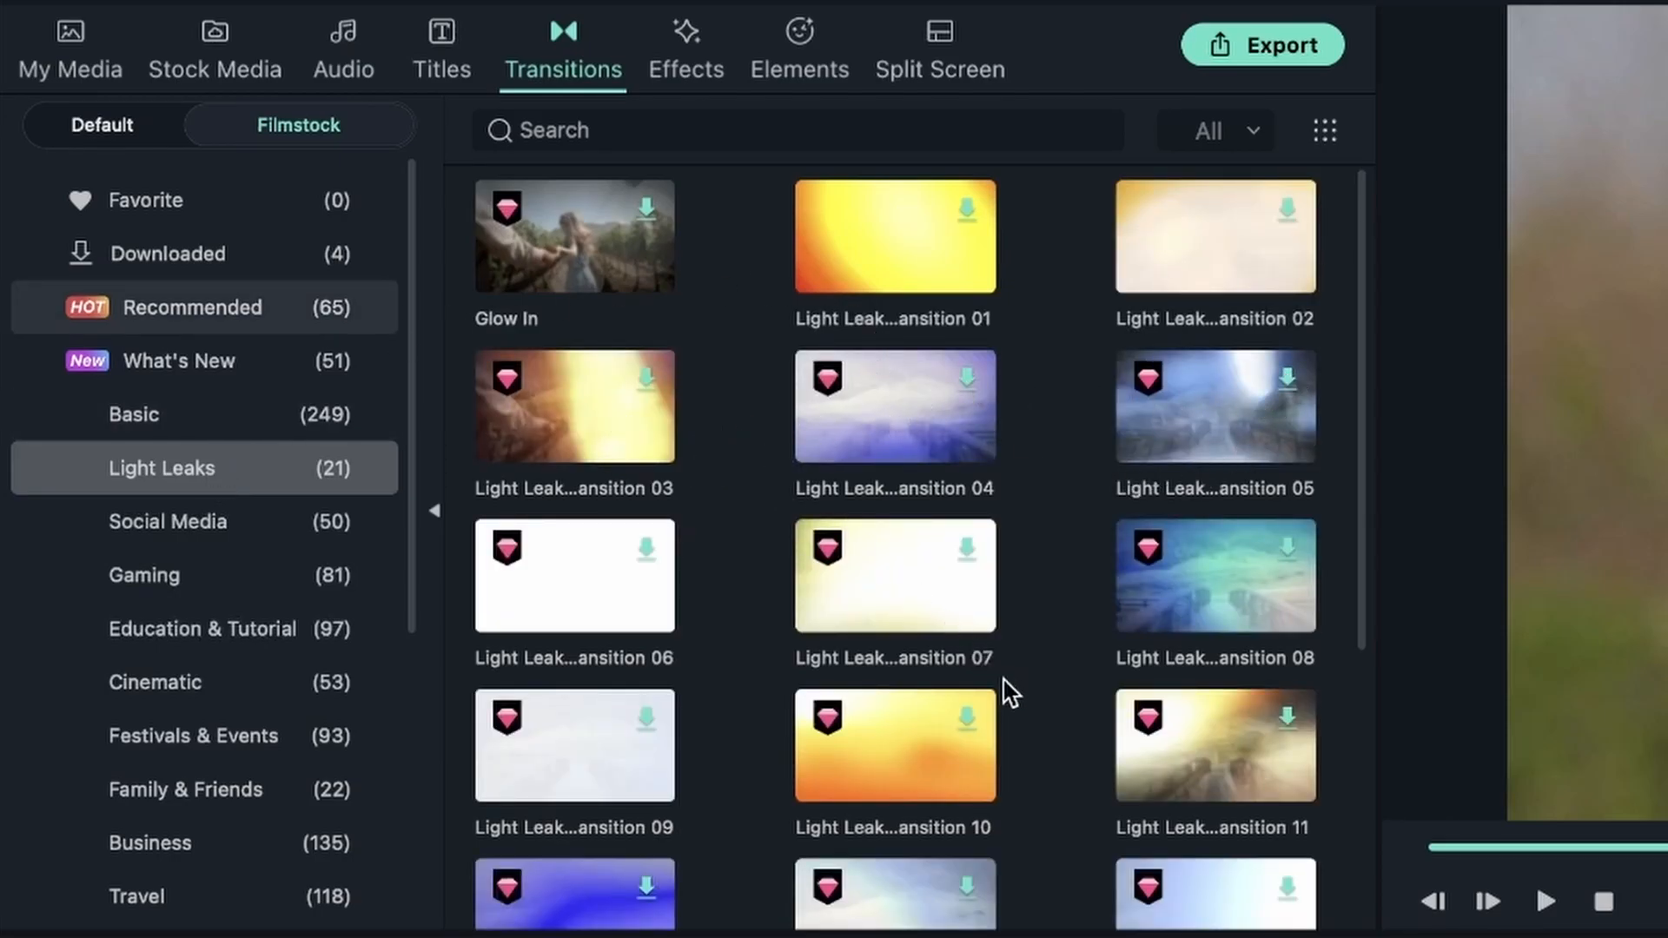
pyautogui.scroll(-4, 1007, 686)
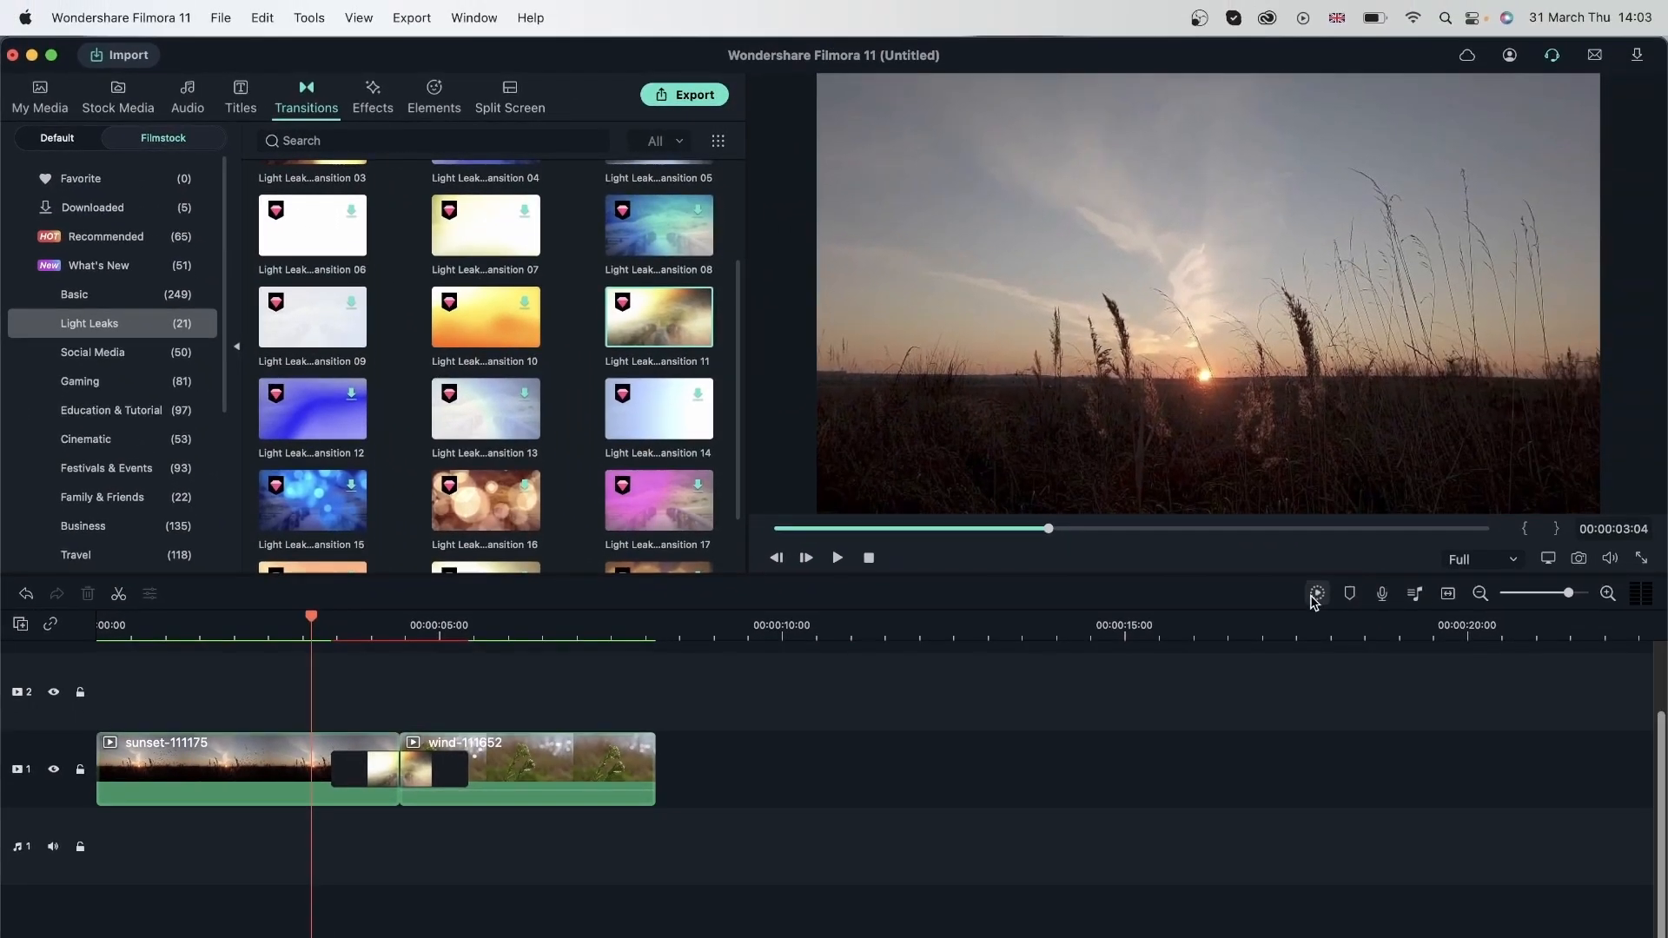
pyautogui.click(1316, 594)
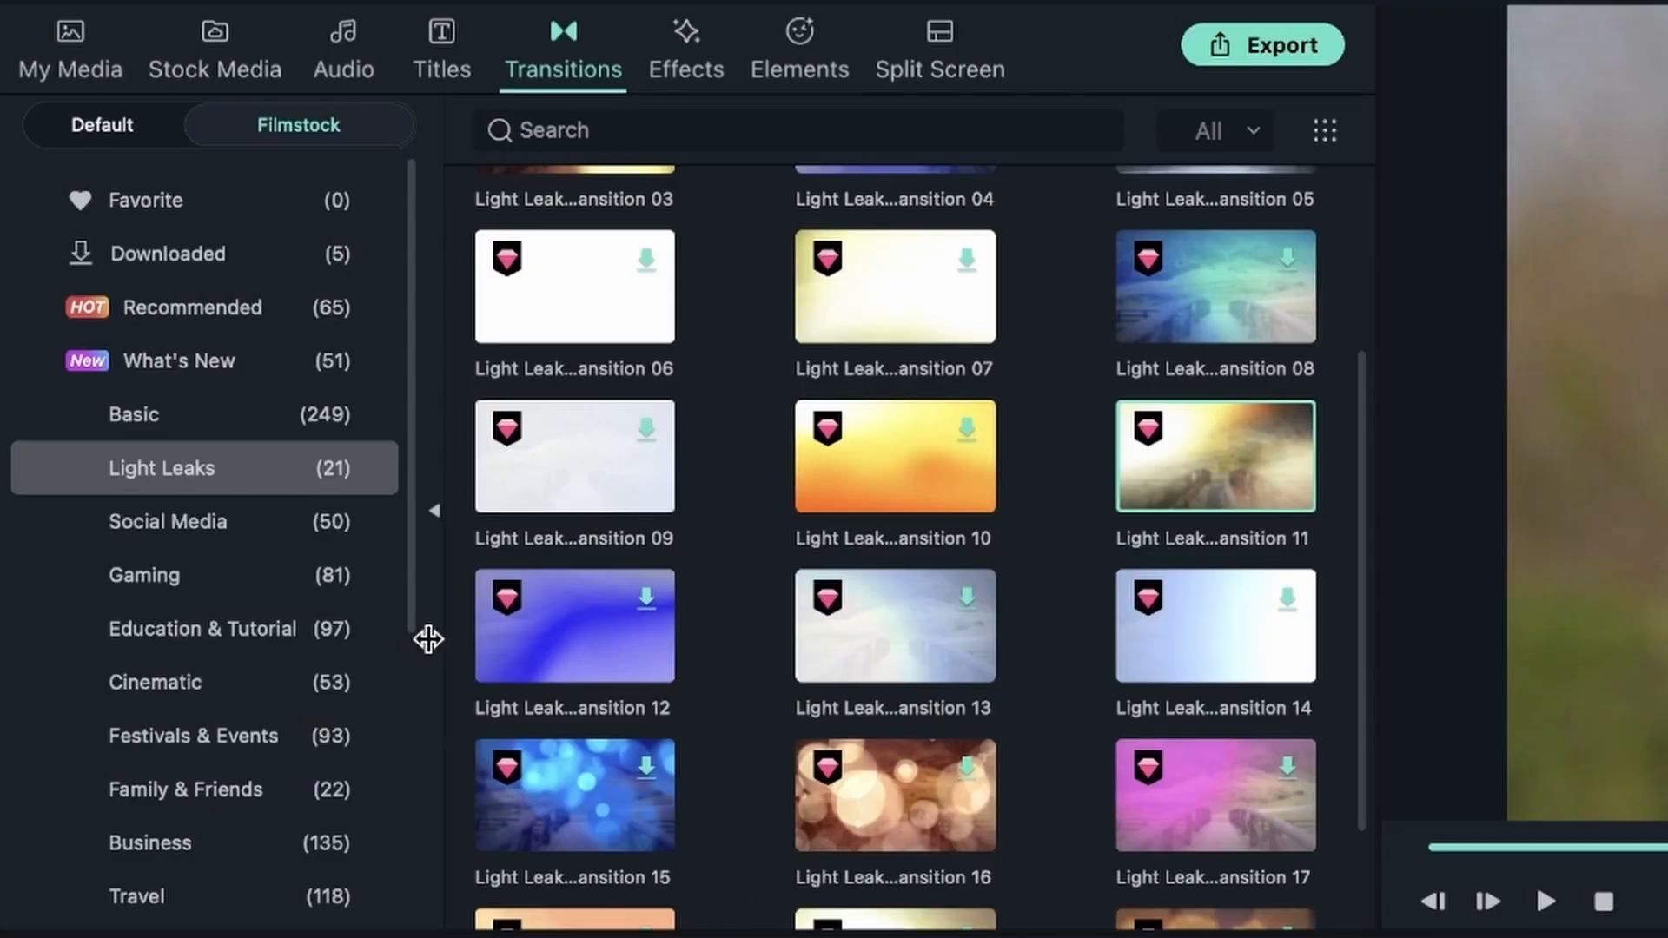
# Add the tree leaves clip after the wind clip and join them with Thanksgiving transition 05 from Festivals & Events
pyautogui.click(52, 85)
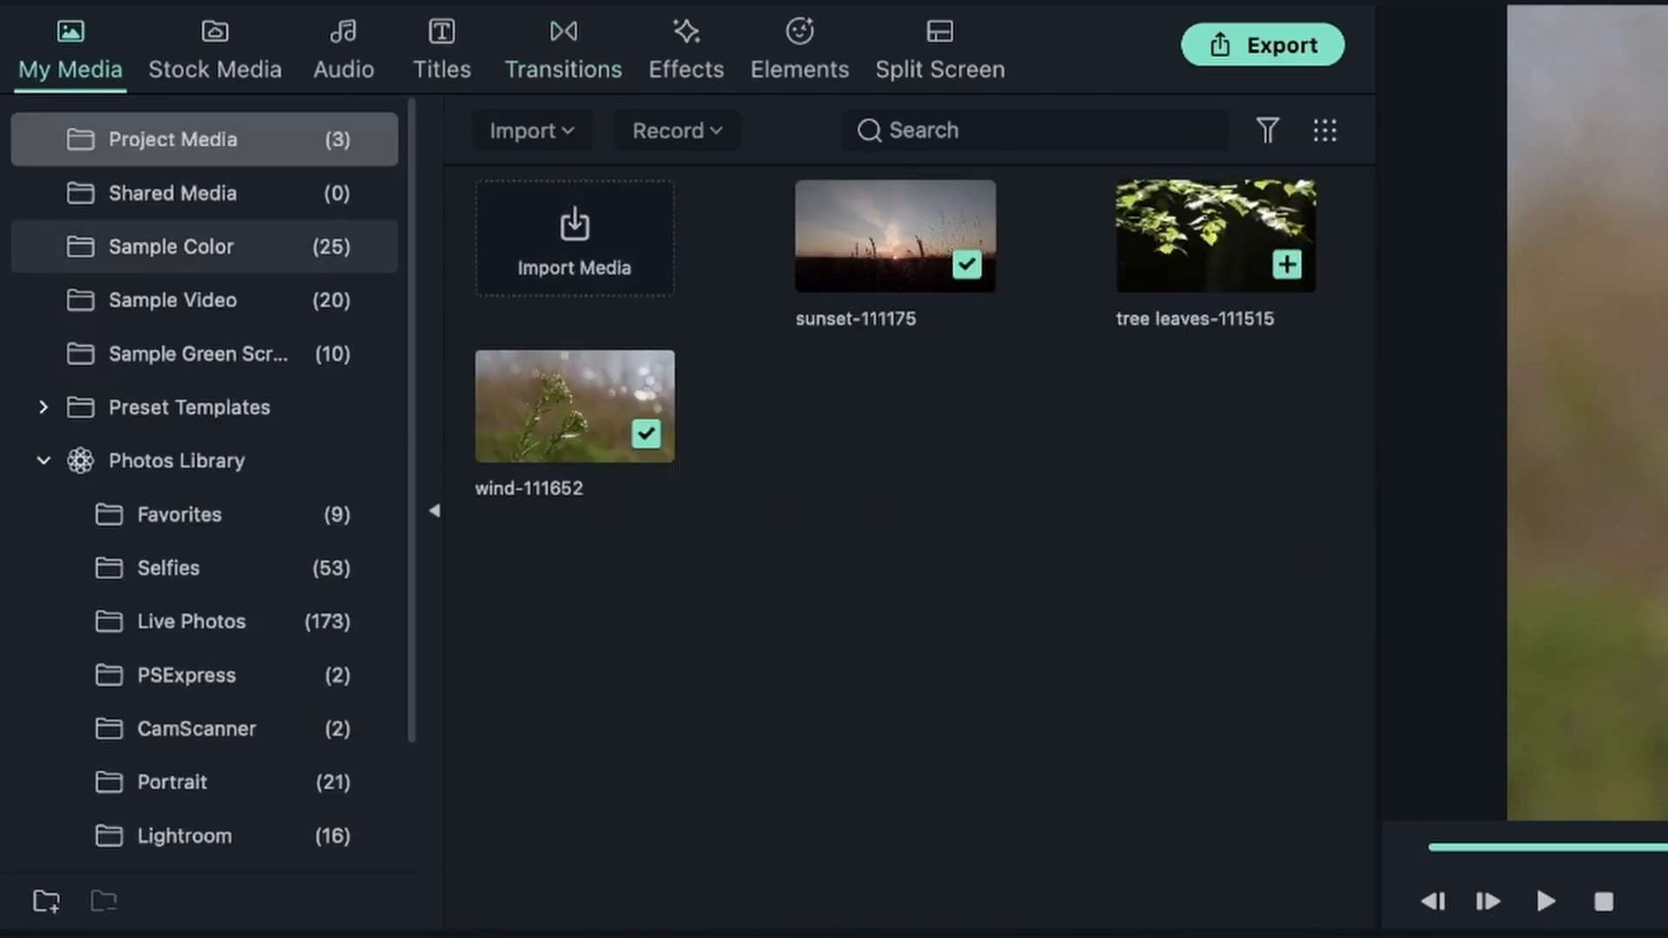
pyautogui.click(575, 66)
pyautogui.scroll(-5, 932, 745)
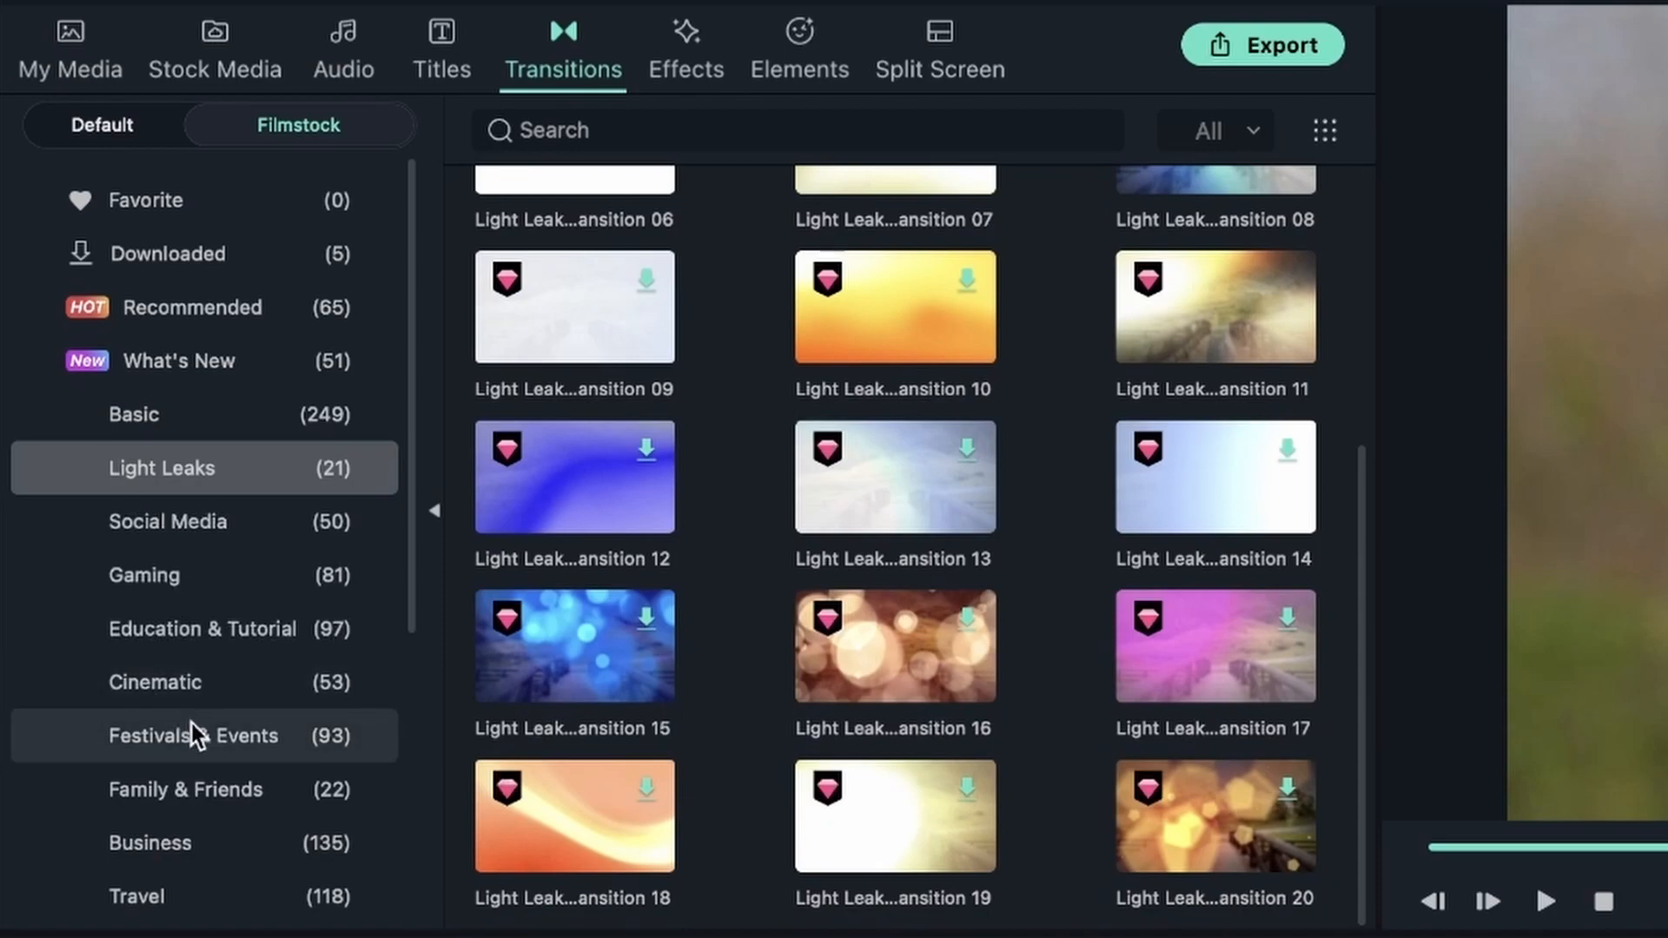
pyautogui.click(106, 752)
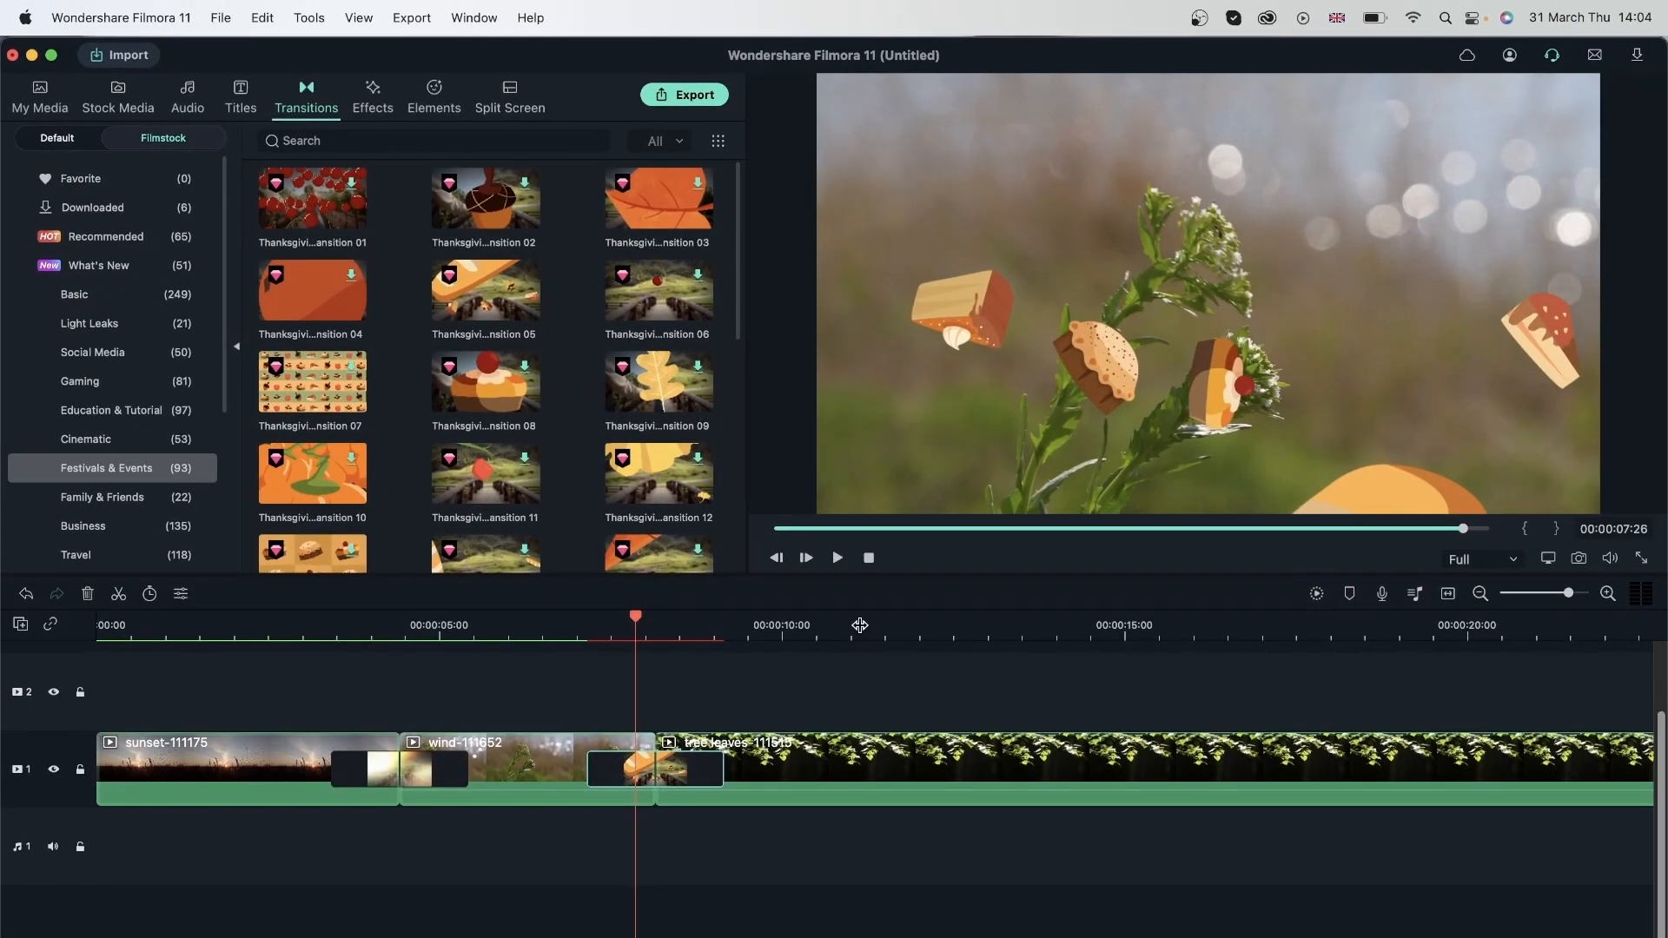
# Split the tree leaves clip at 00:00:11:04 and delete the part after the cut
pyautogui.click(860, 626)
pyautogui.click(862, 769)
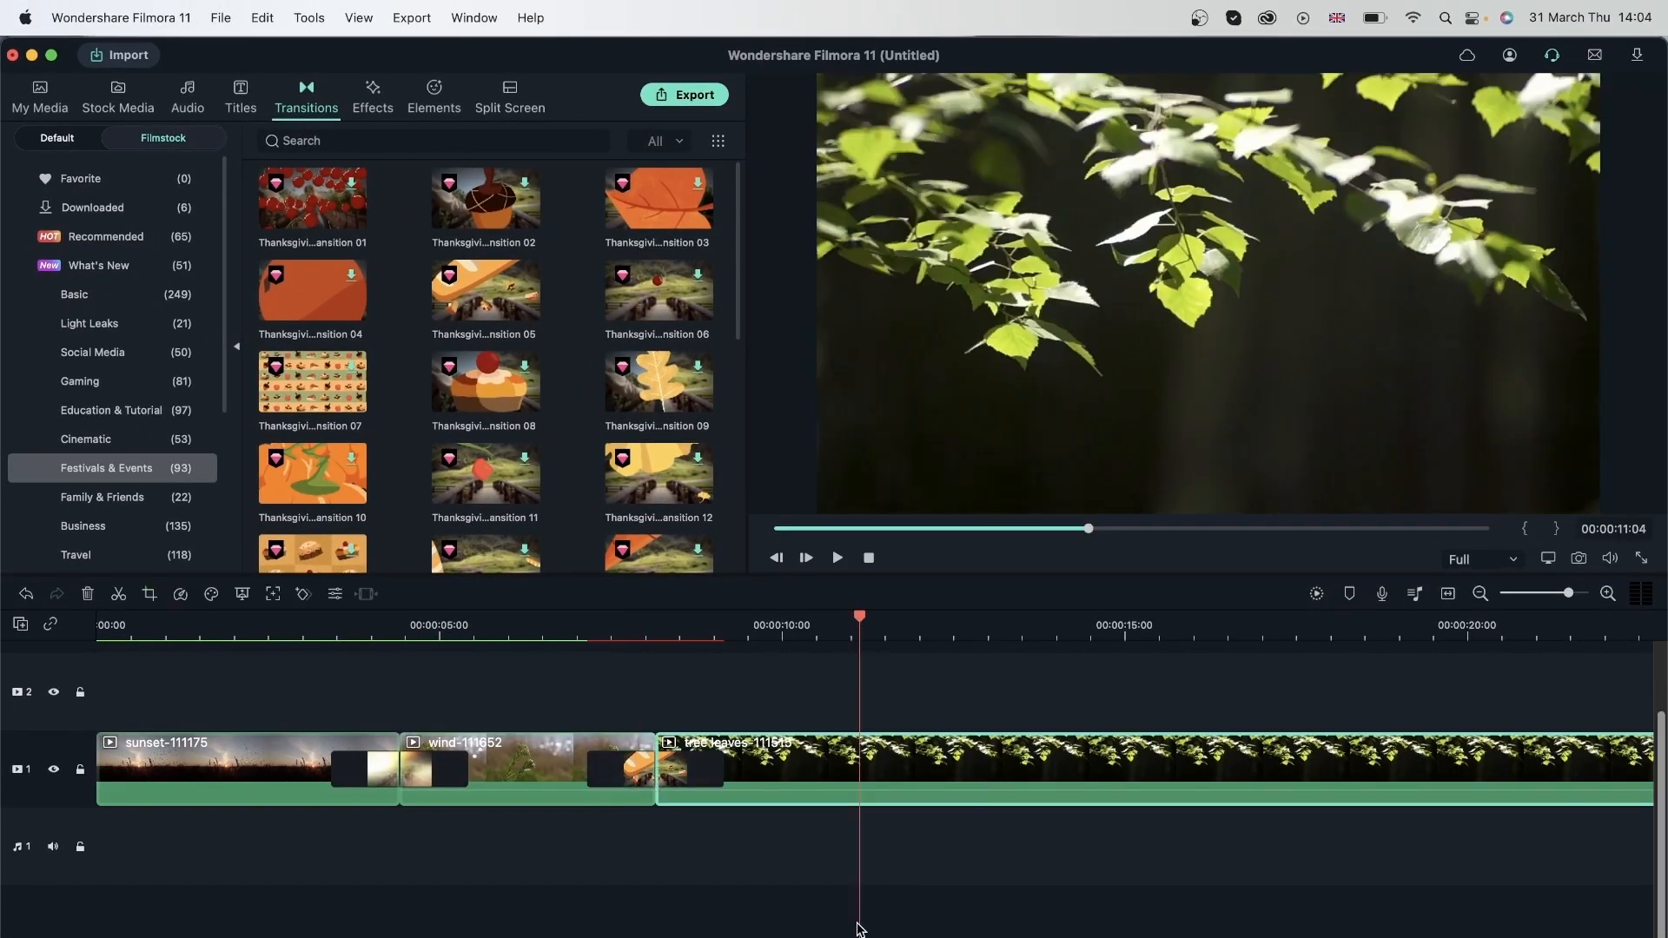
pyautogui.press('super+b')
pyautogui.click(89, 594)
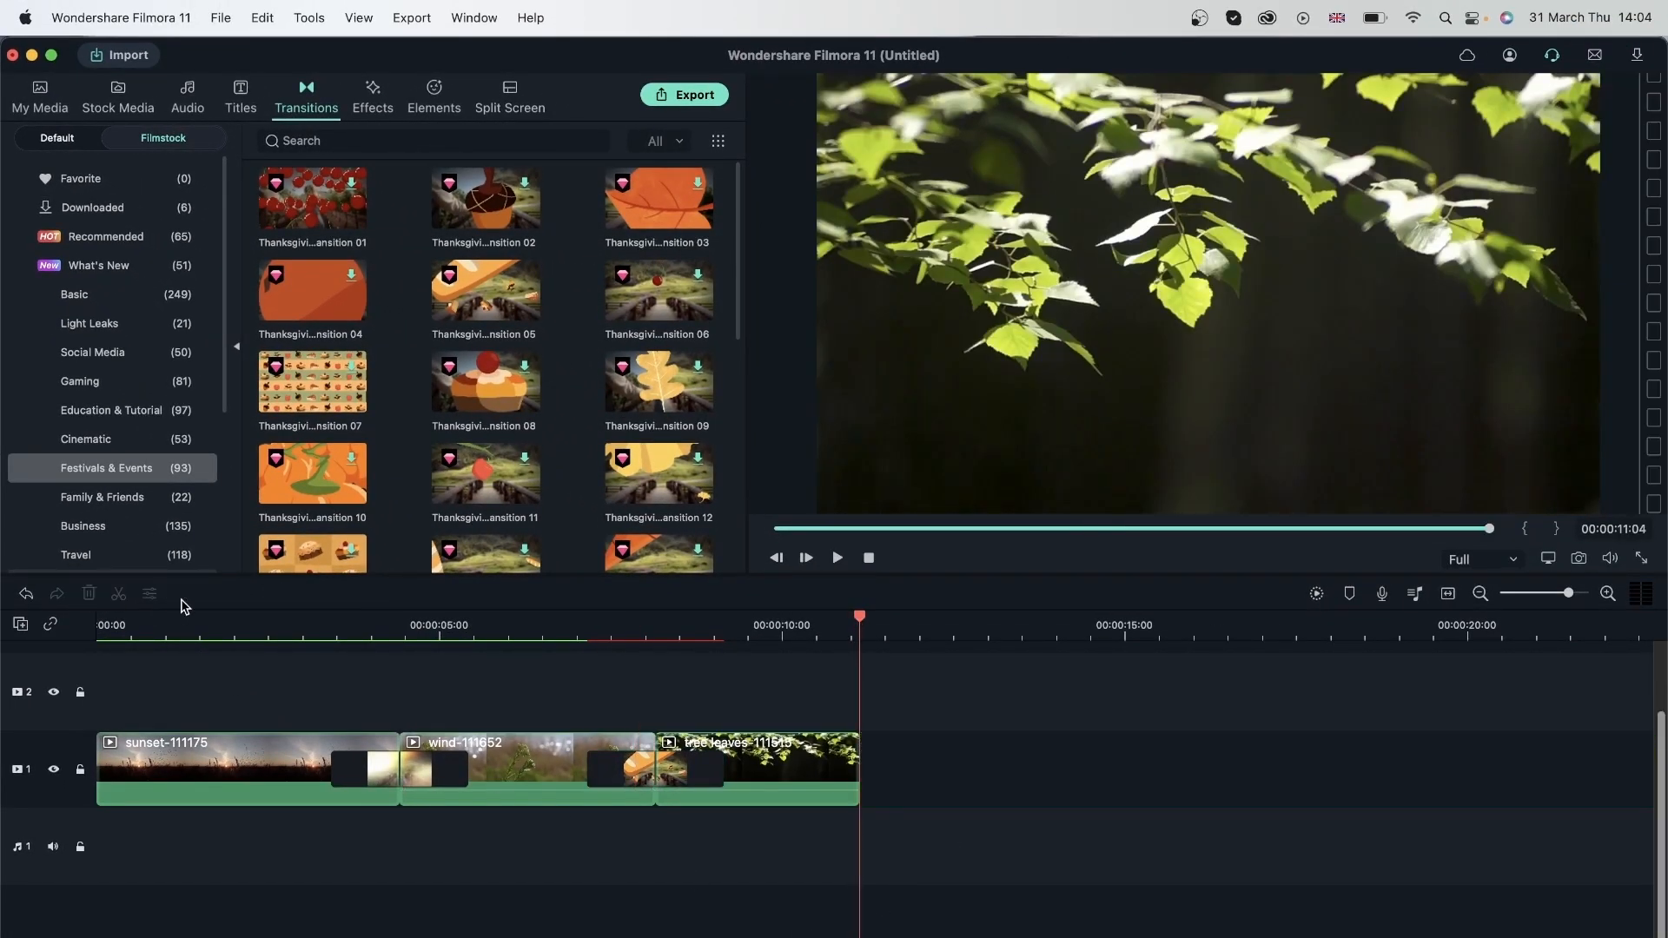
# Render the timeline preview and play back the Thanksgiving transition from about 6 seconds
pyautogui.click(1317, 593)
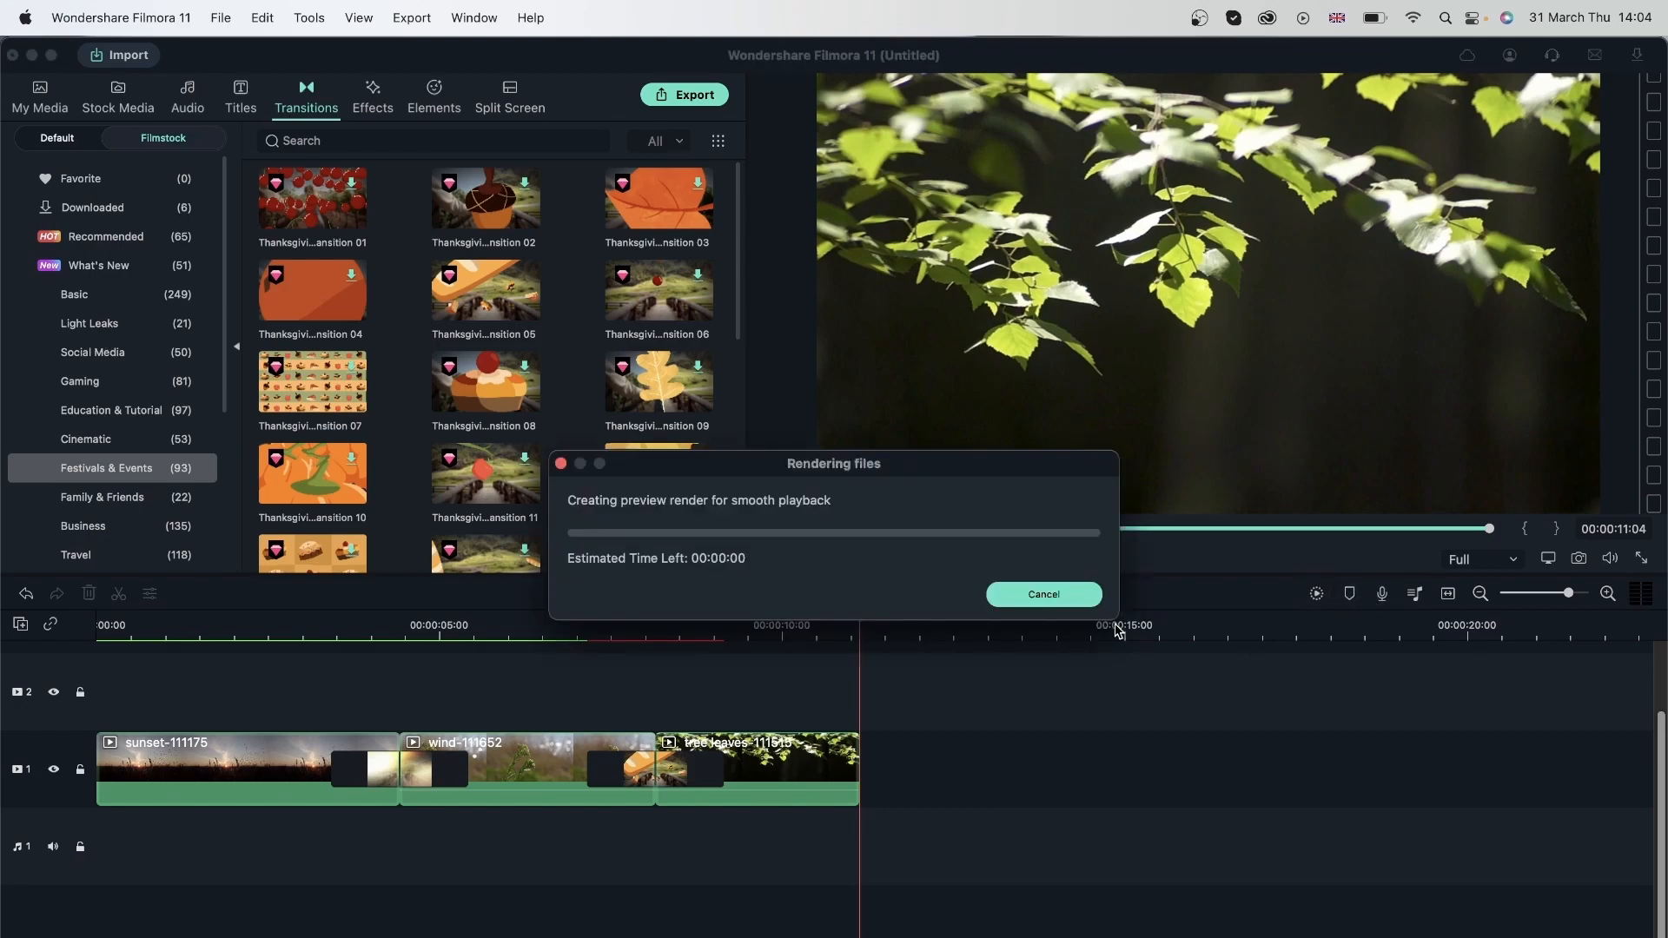
pyautogui.click(527, 627)
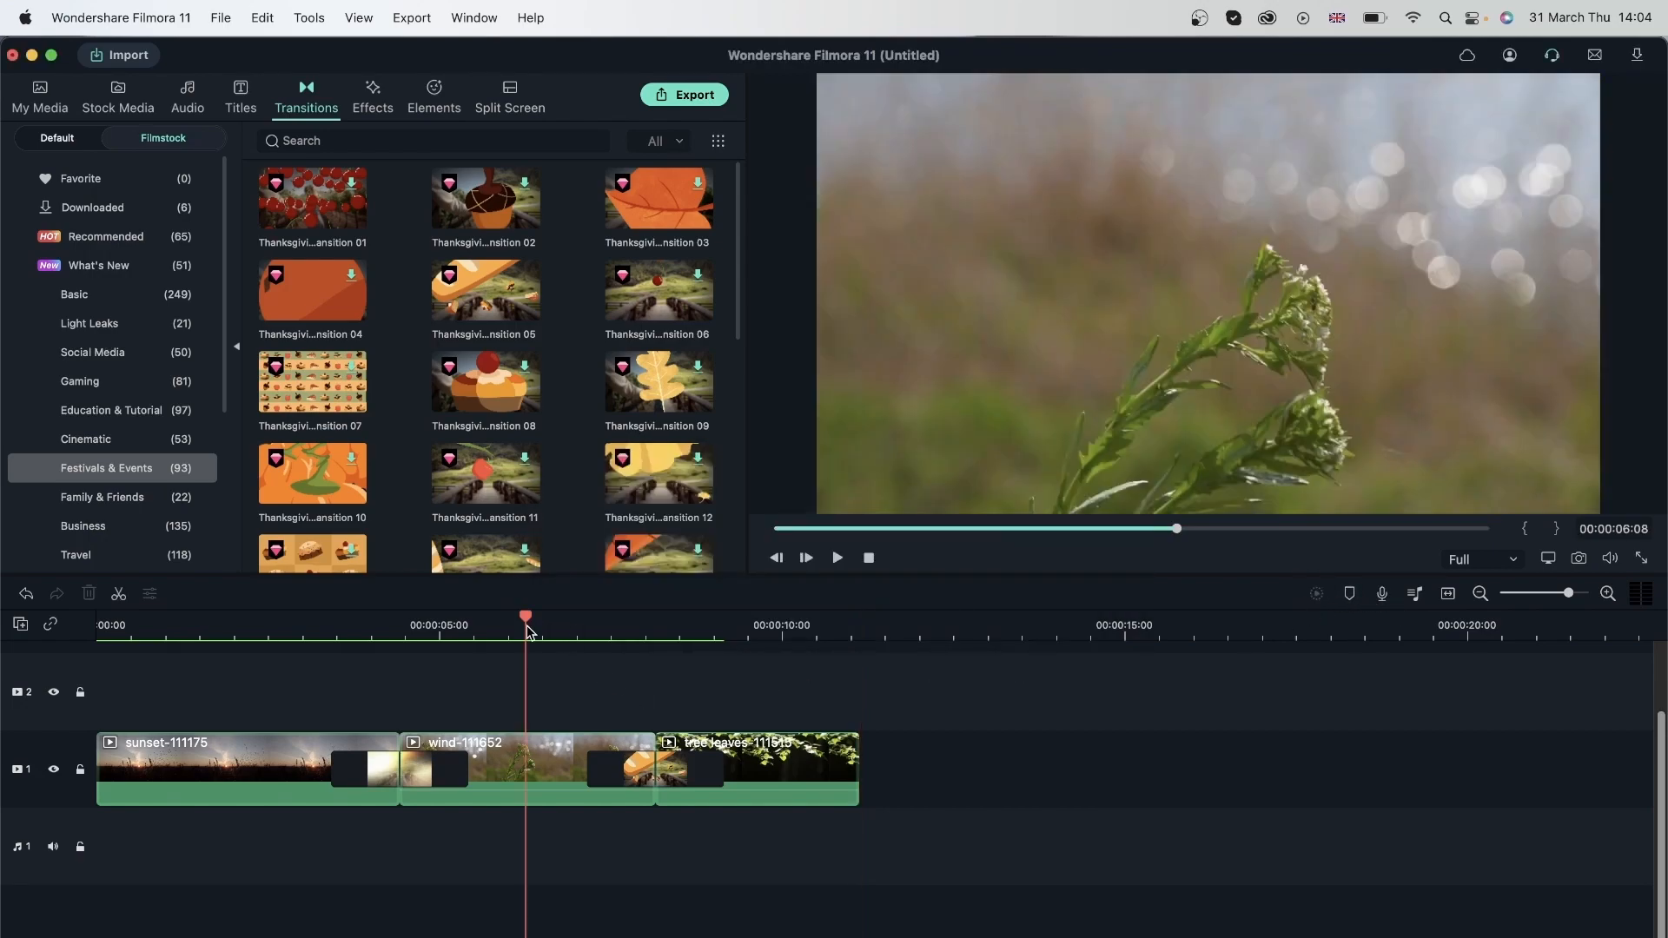
pyautogui.press('space')
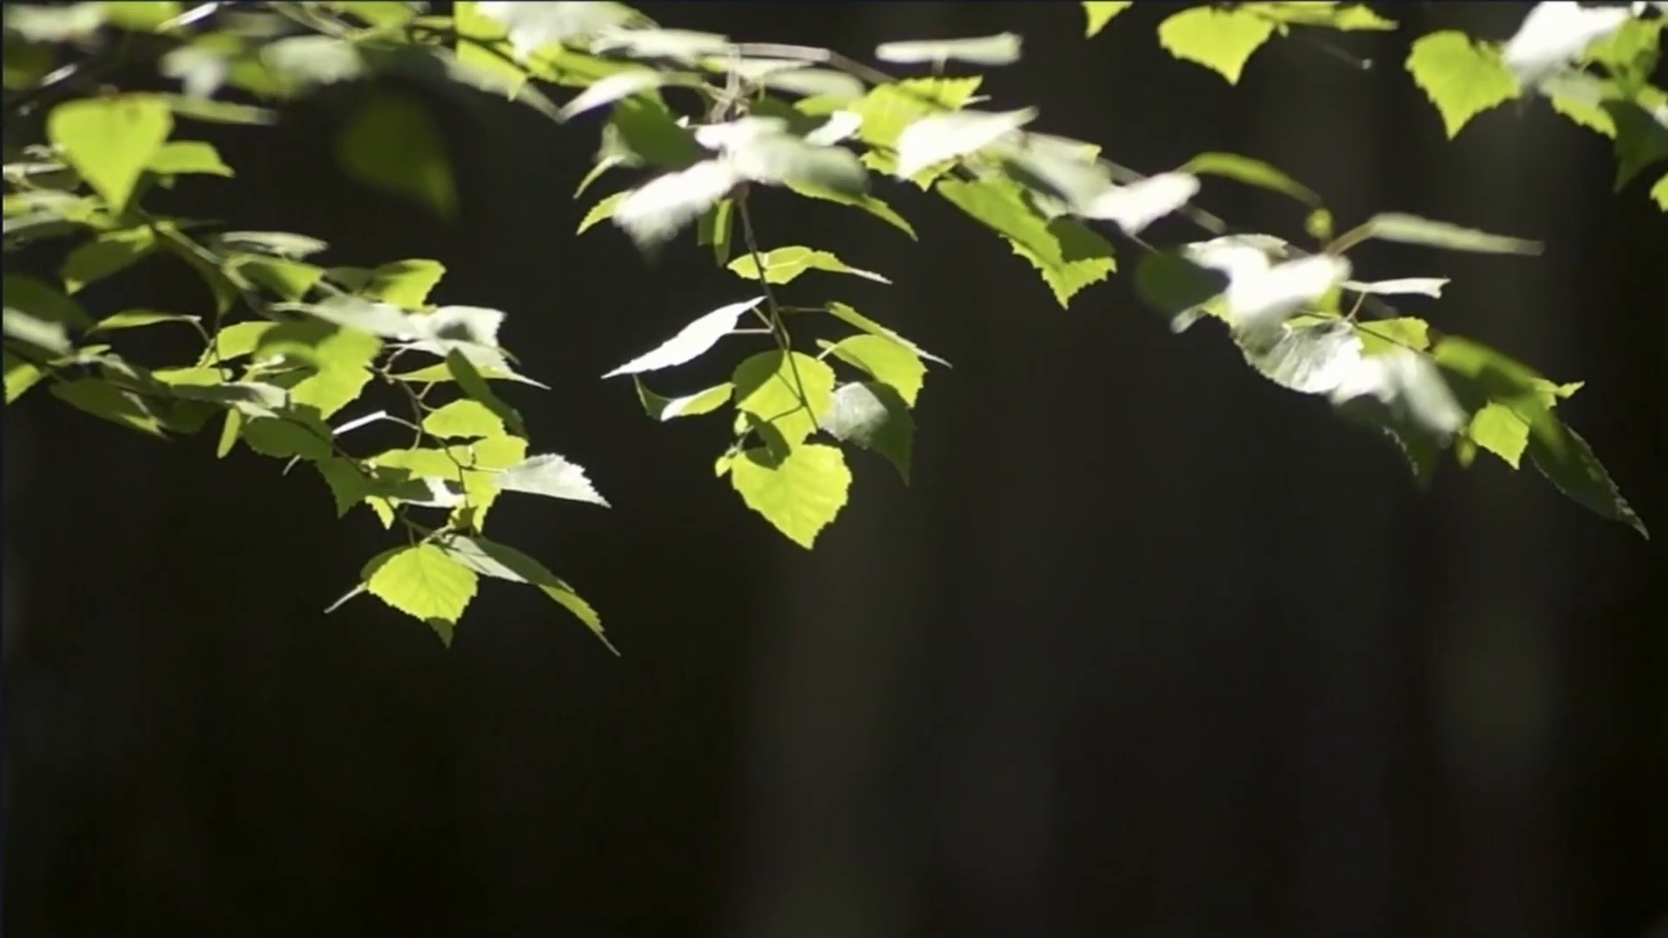
pyautogui.press('space')
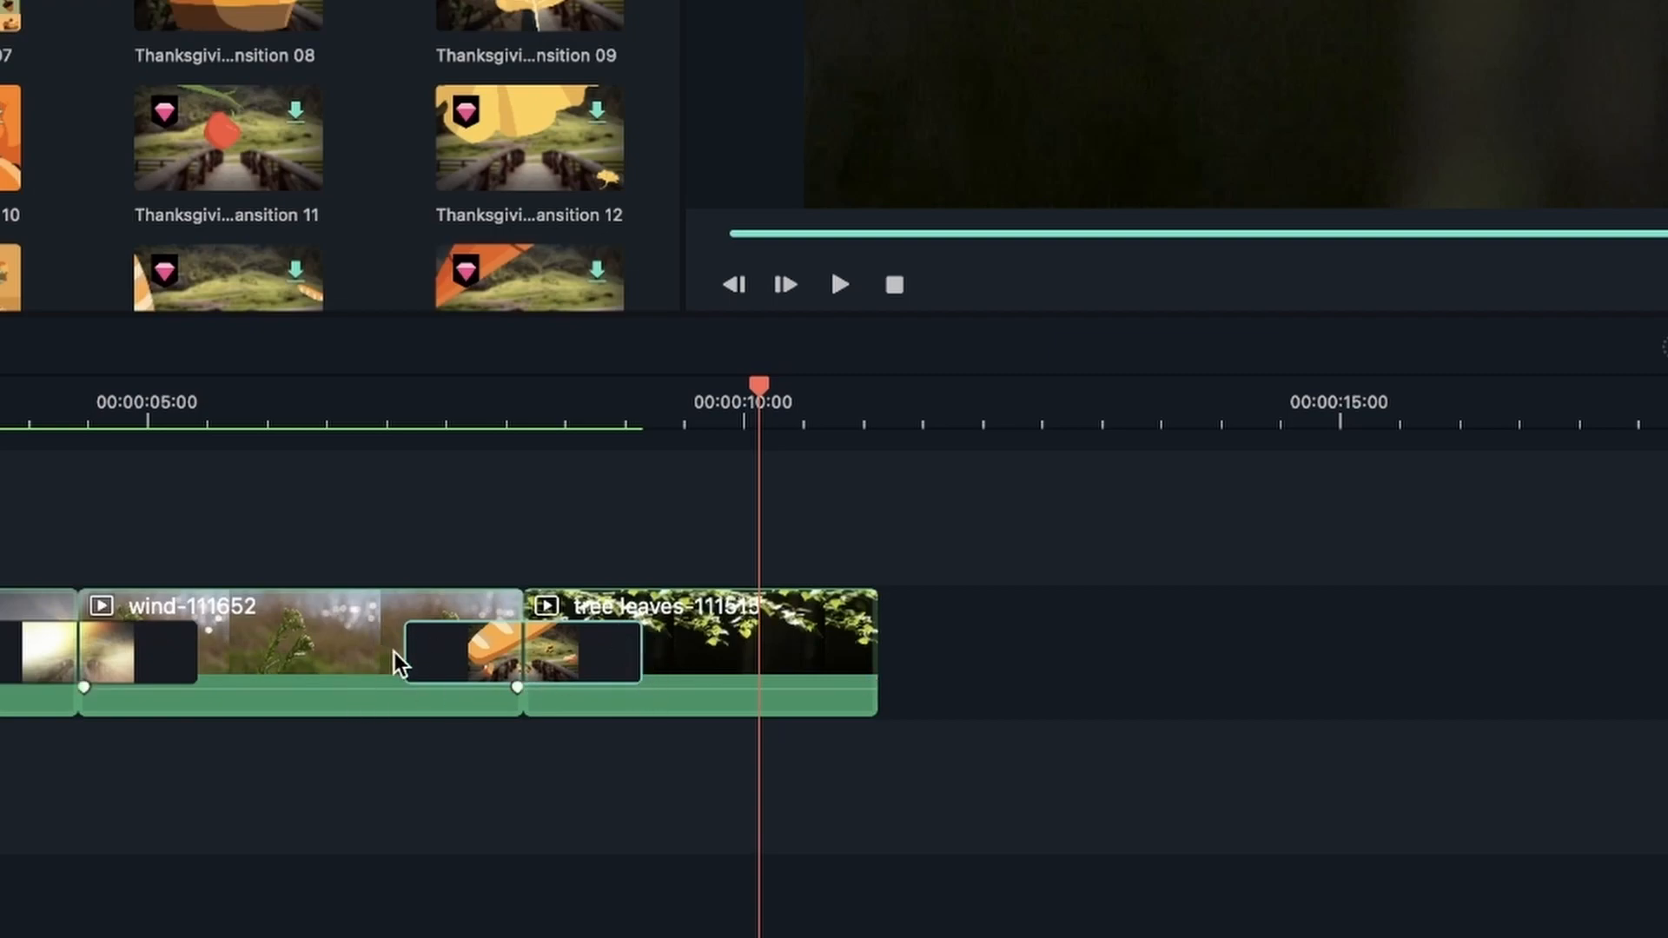
# Lengthen the Thanksgiving transition to about 4.5 seconds and play back its rendered preview
pyautogui.moveTo(524, 653); pyautogui.dragTo(257, 692)
pyautogui.click(236, 420)
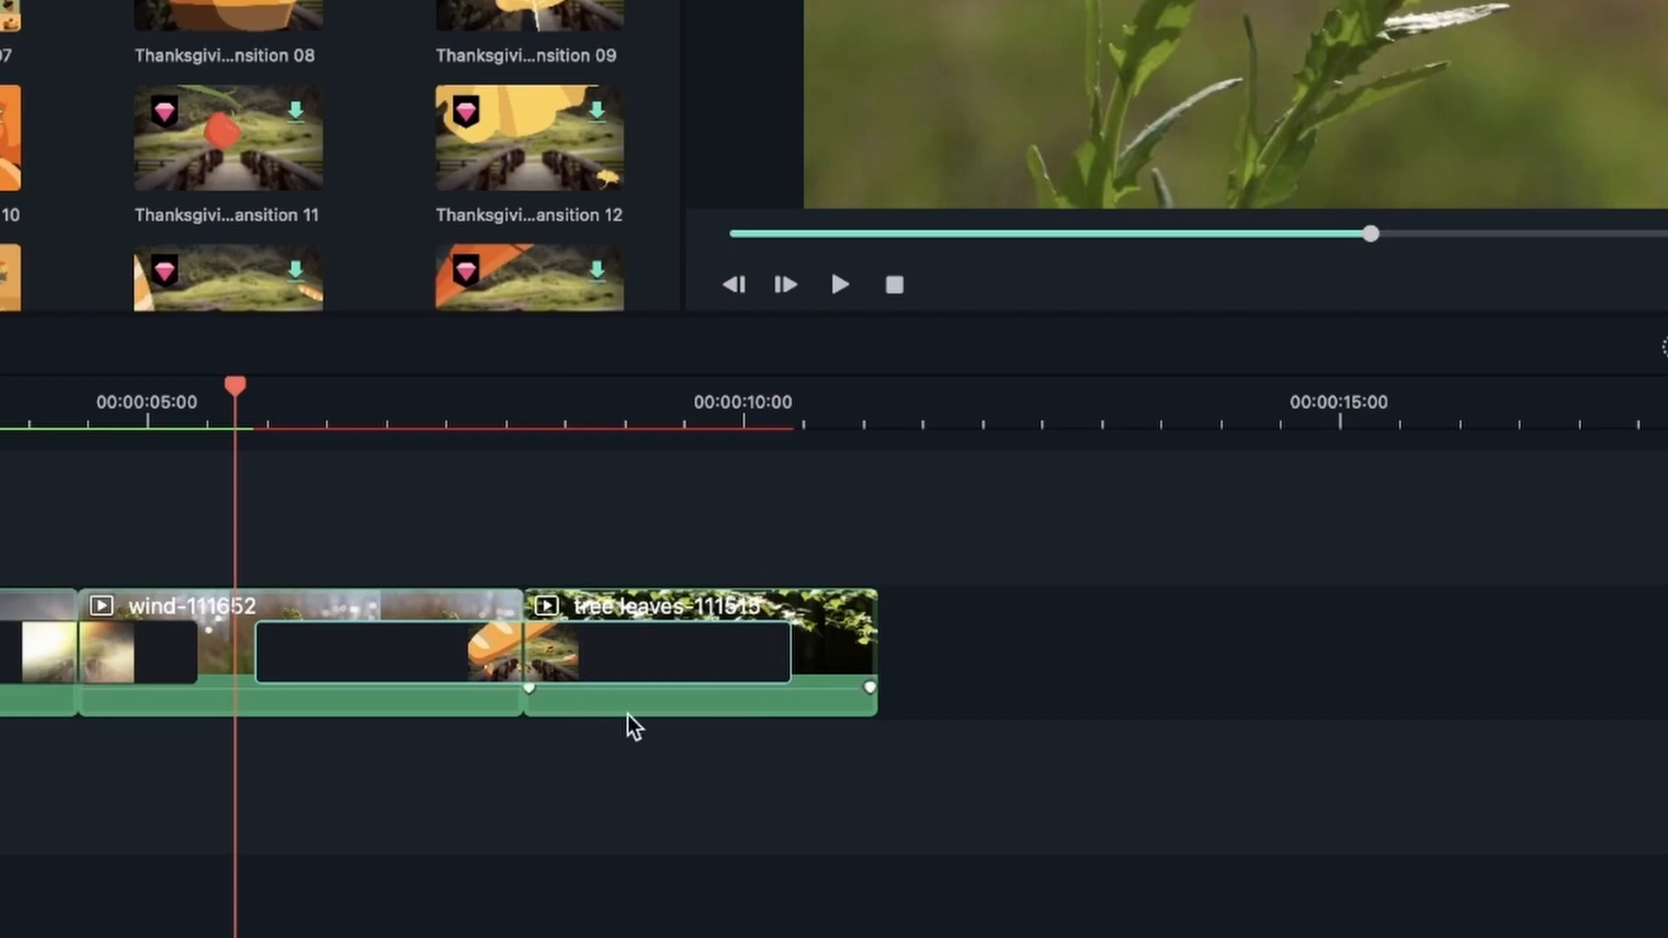
pyautogui.click(1665, 346)
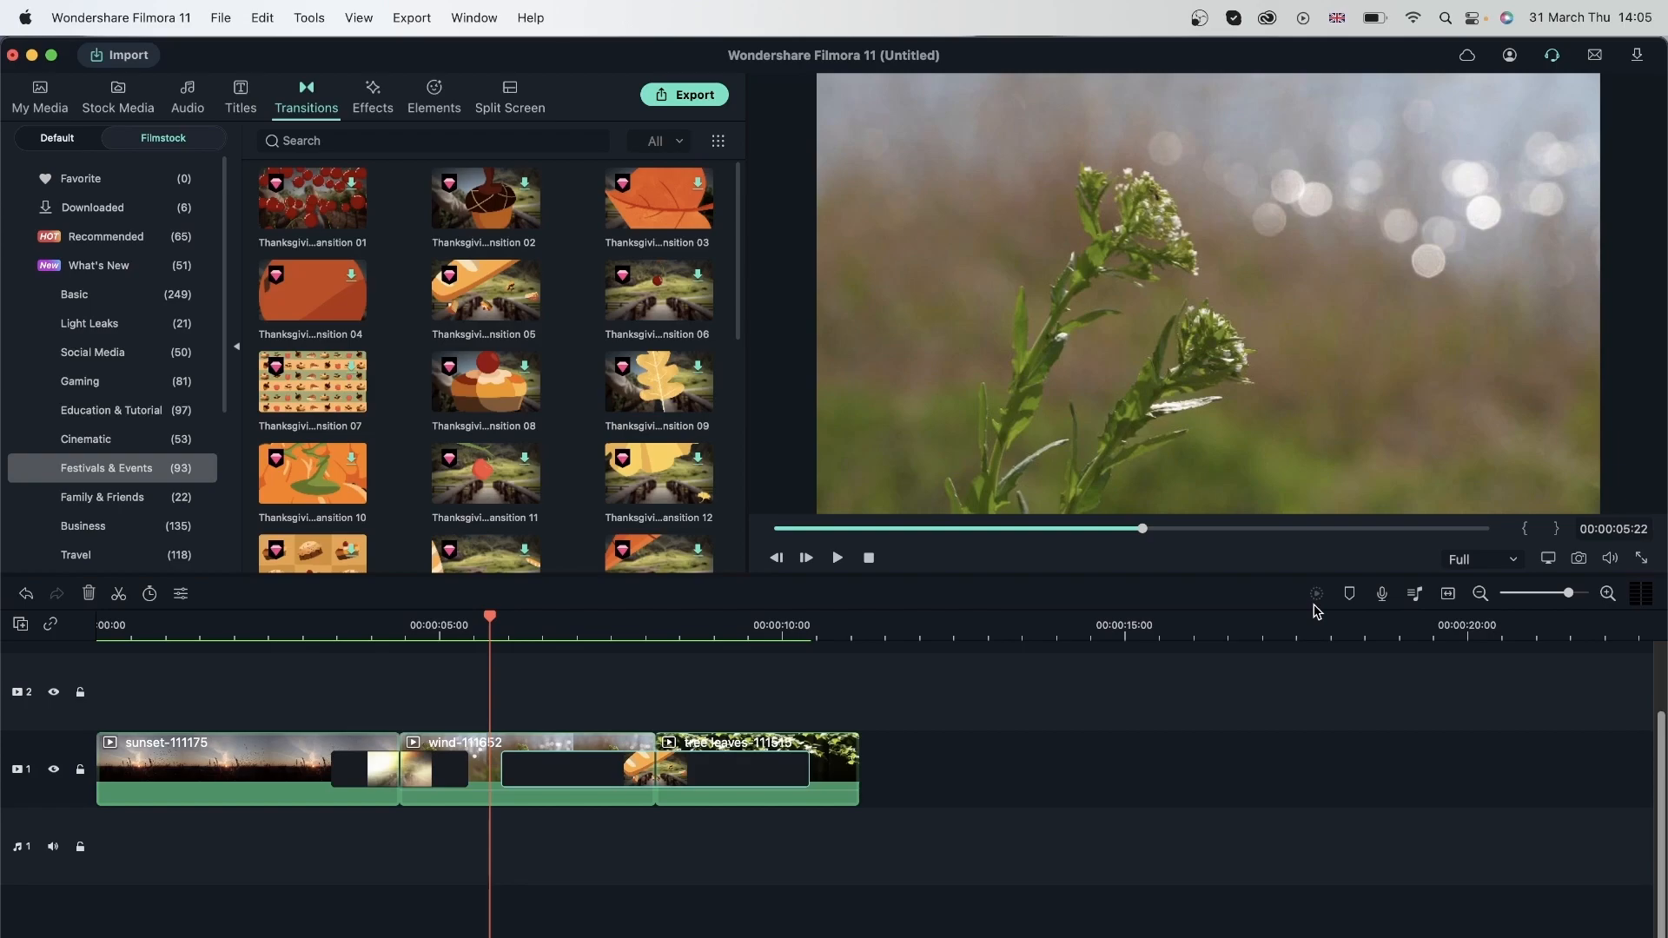
pyautogui.press('space')
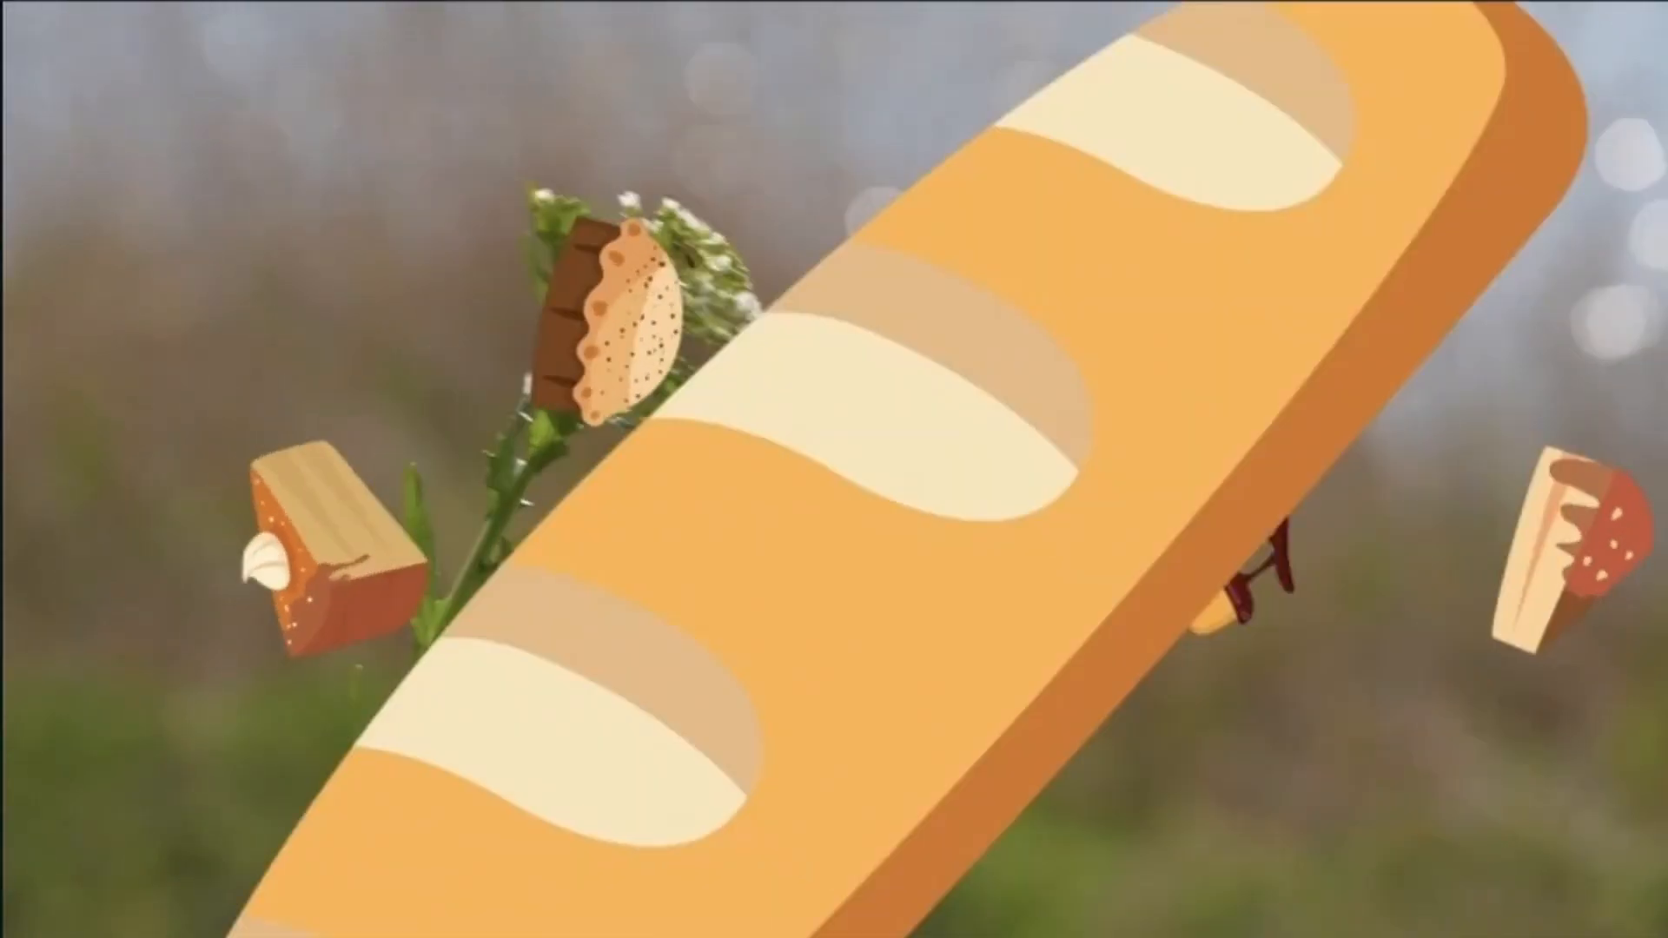
pyautogui.press('space')
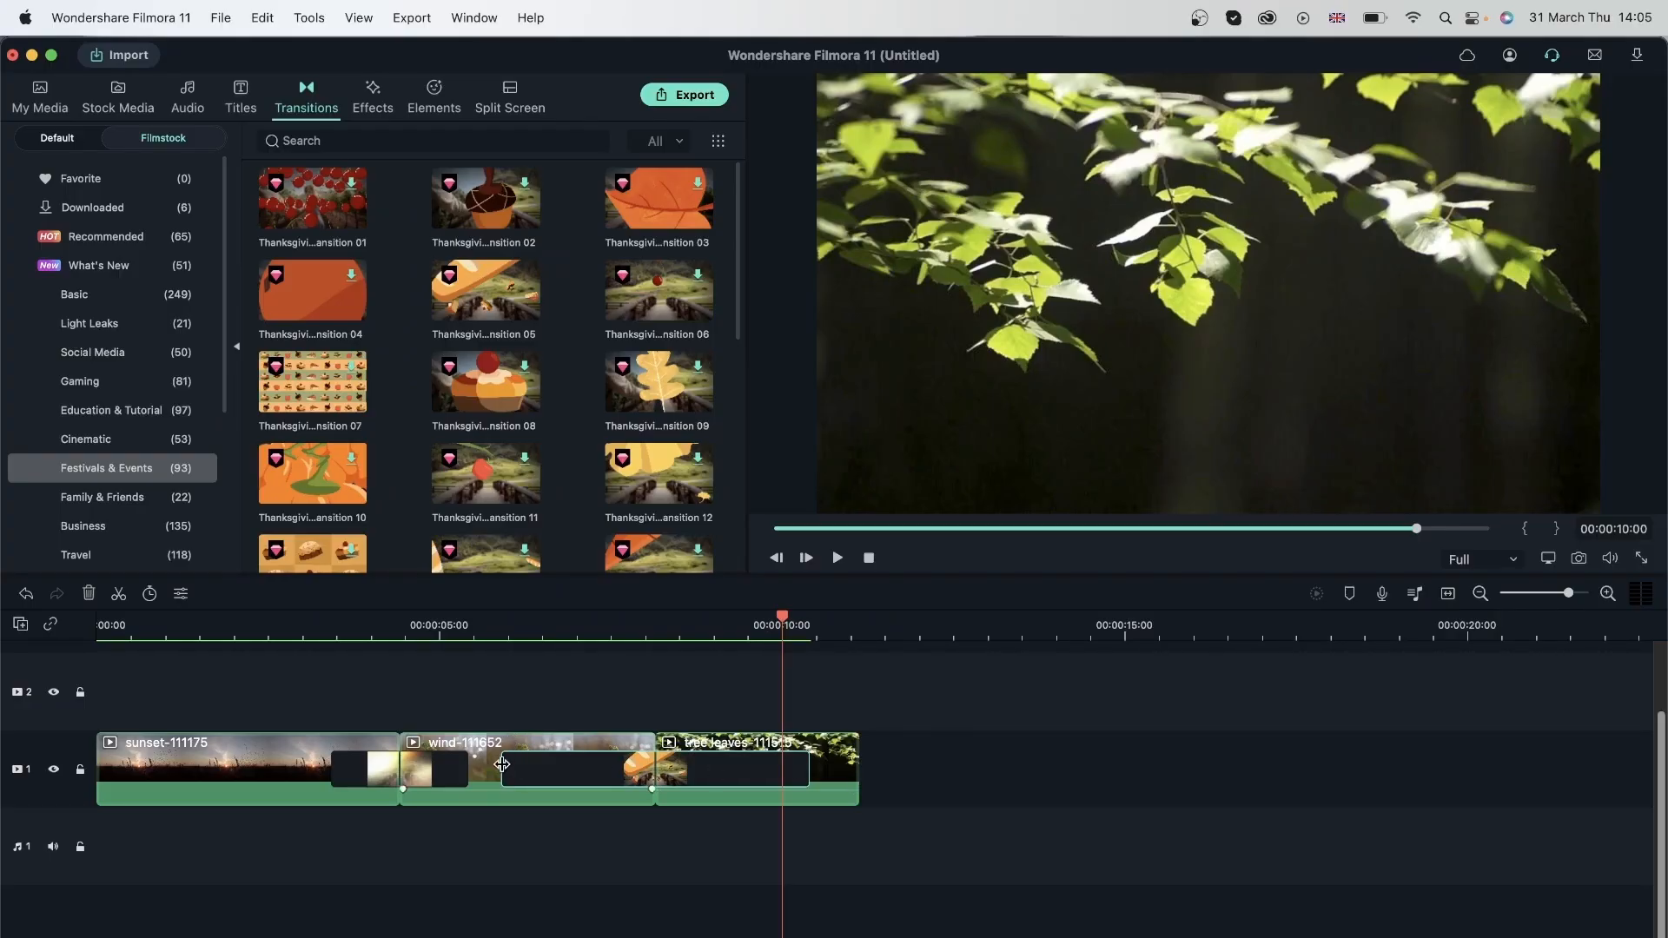
# Shorten the Thanksgiving transition to about 0.4 seconds and render the timeline preview
pyautogui.moveTo(503, 765); pyautogui.dragTo(645, 766)
pyautogui.click(1317, 594)
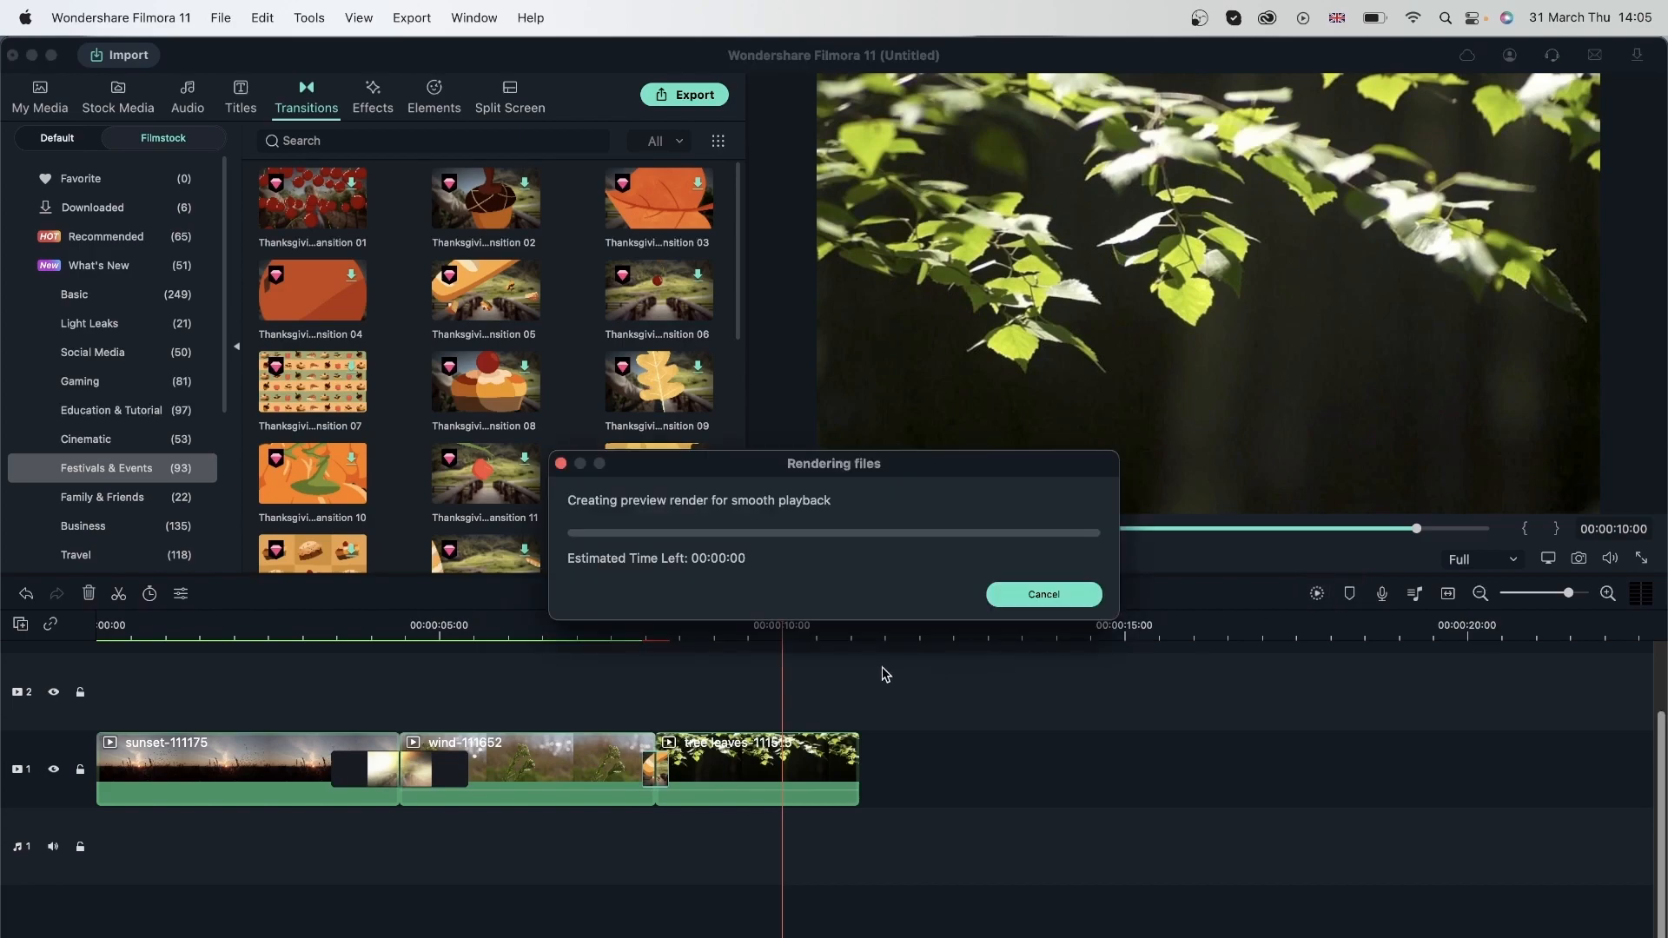
# Play back the shortened Thanksgiving transition, then lengthen the transition between the sunset and wind clips to about 2.3 seconds
pyautogui.click(567, 628)
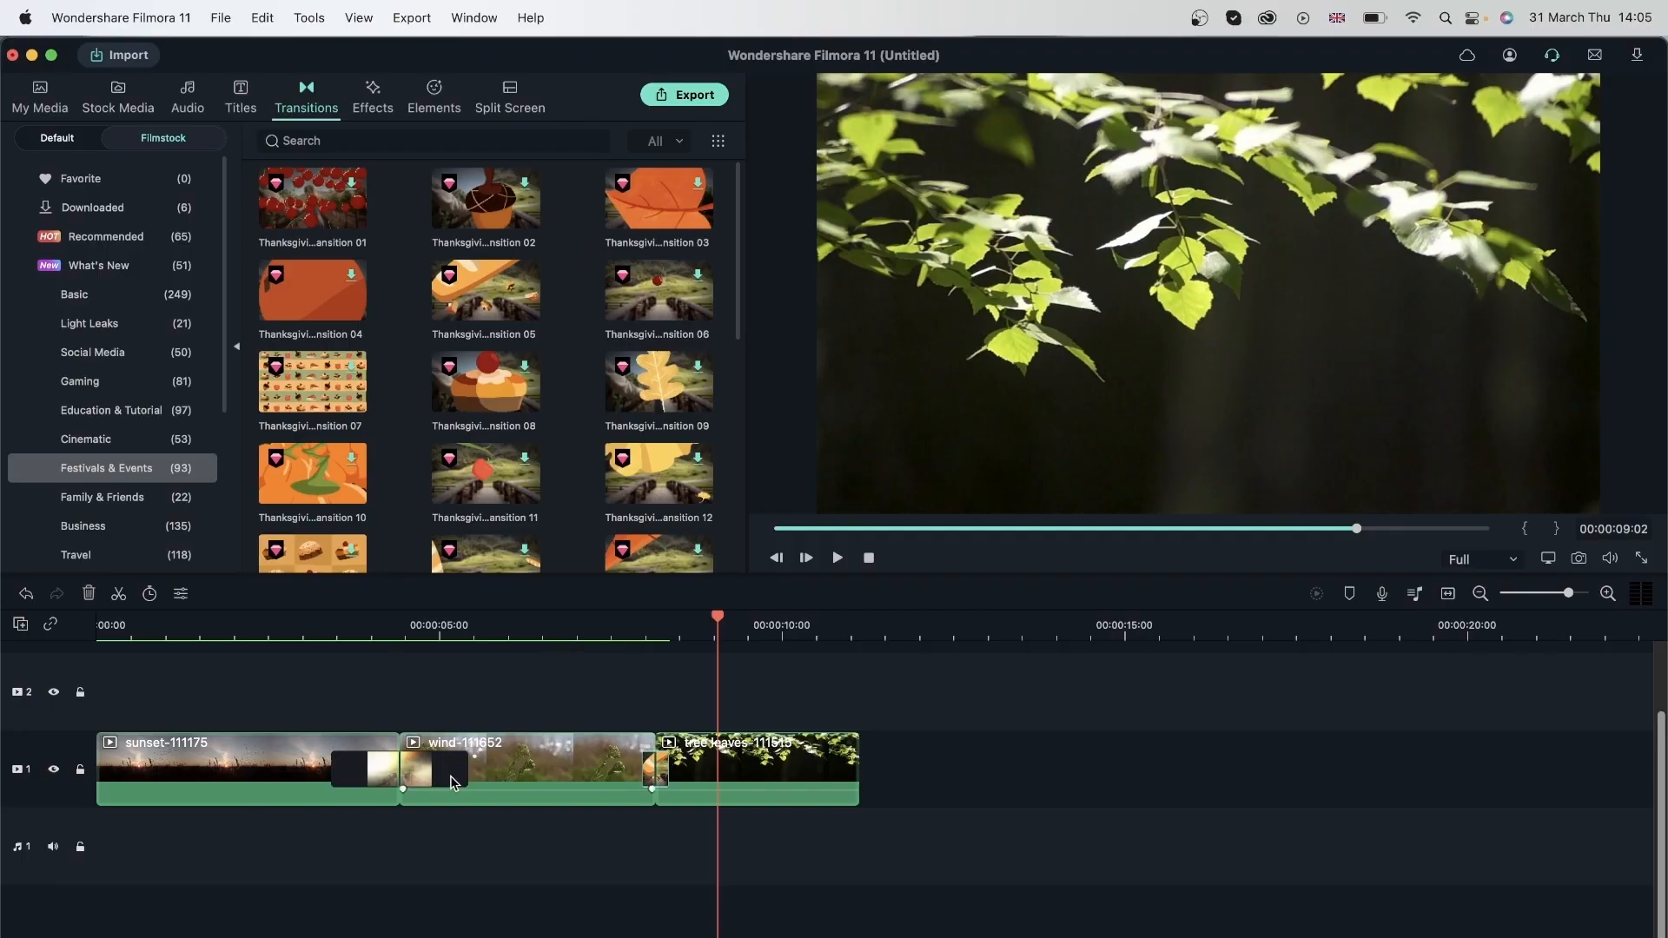
pyautogui.click(451, 783)
pyautogui.moveTo(467, 773); pyautogui.dragTo(517, 776)
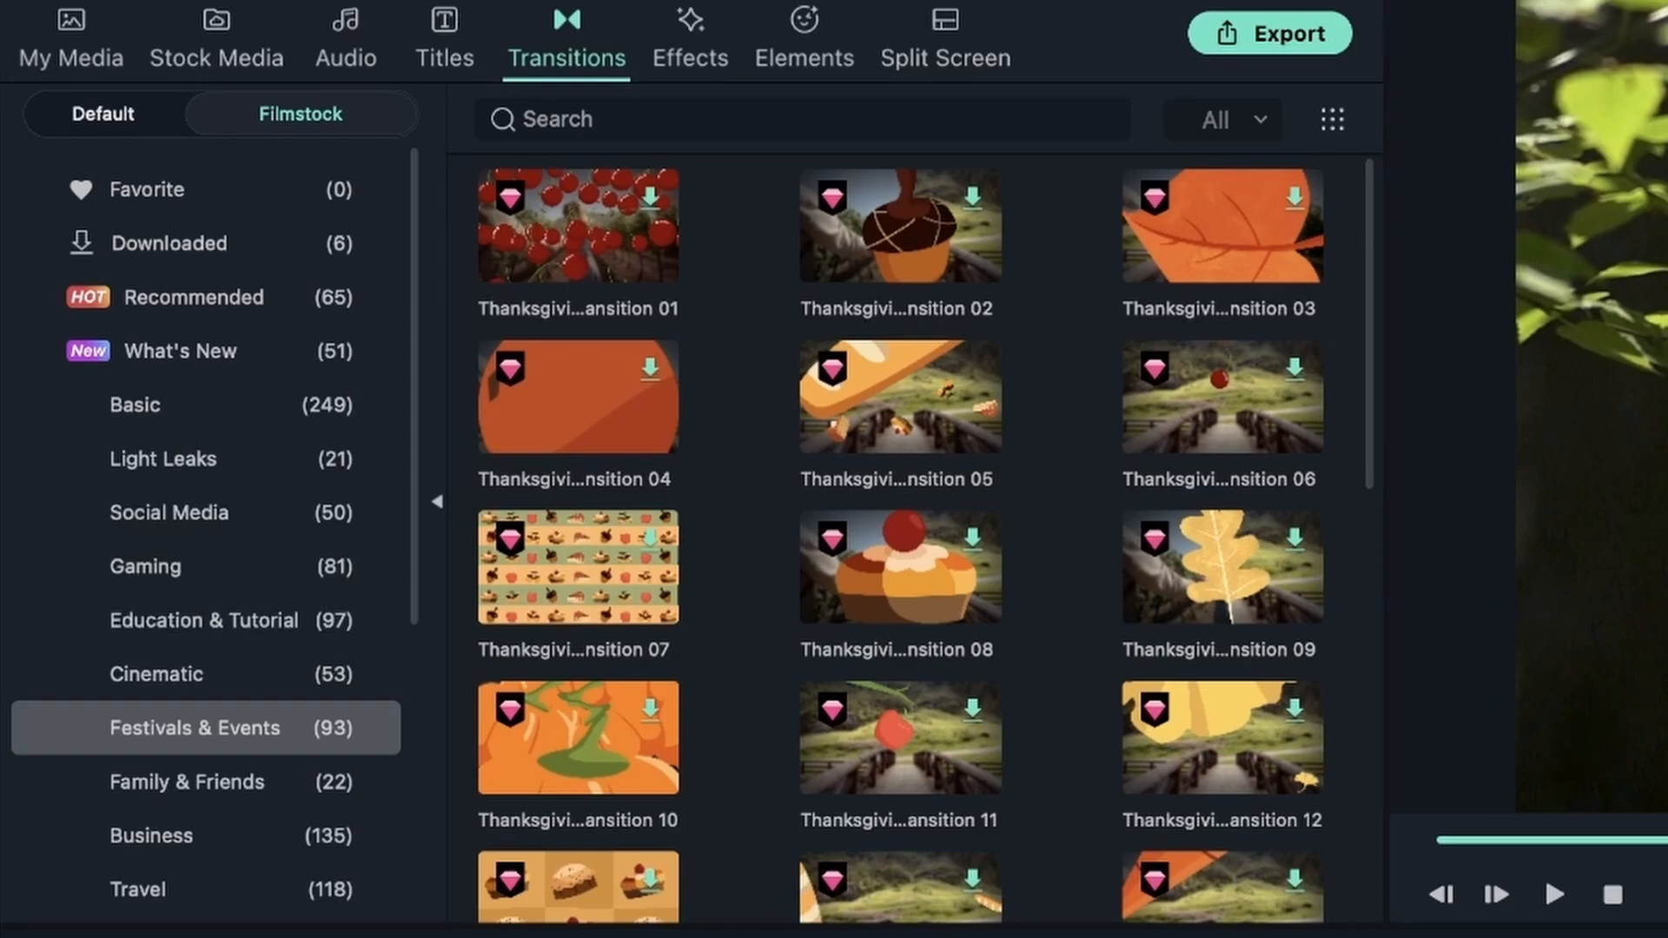
# Apply the Winners transition 04 from the Filmstock Gaming category between the sunset and wind clips and preview it
pyautogui.scroll(-5, 165, 678)
pyautogui.scroll(3, 240, 509)
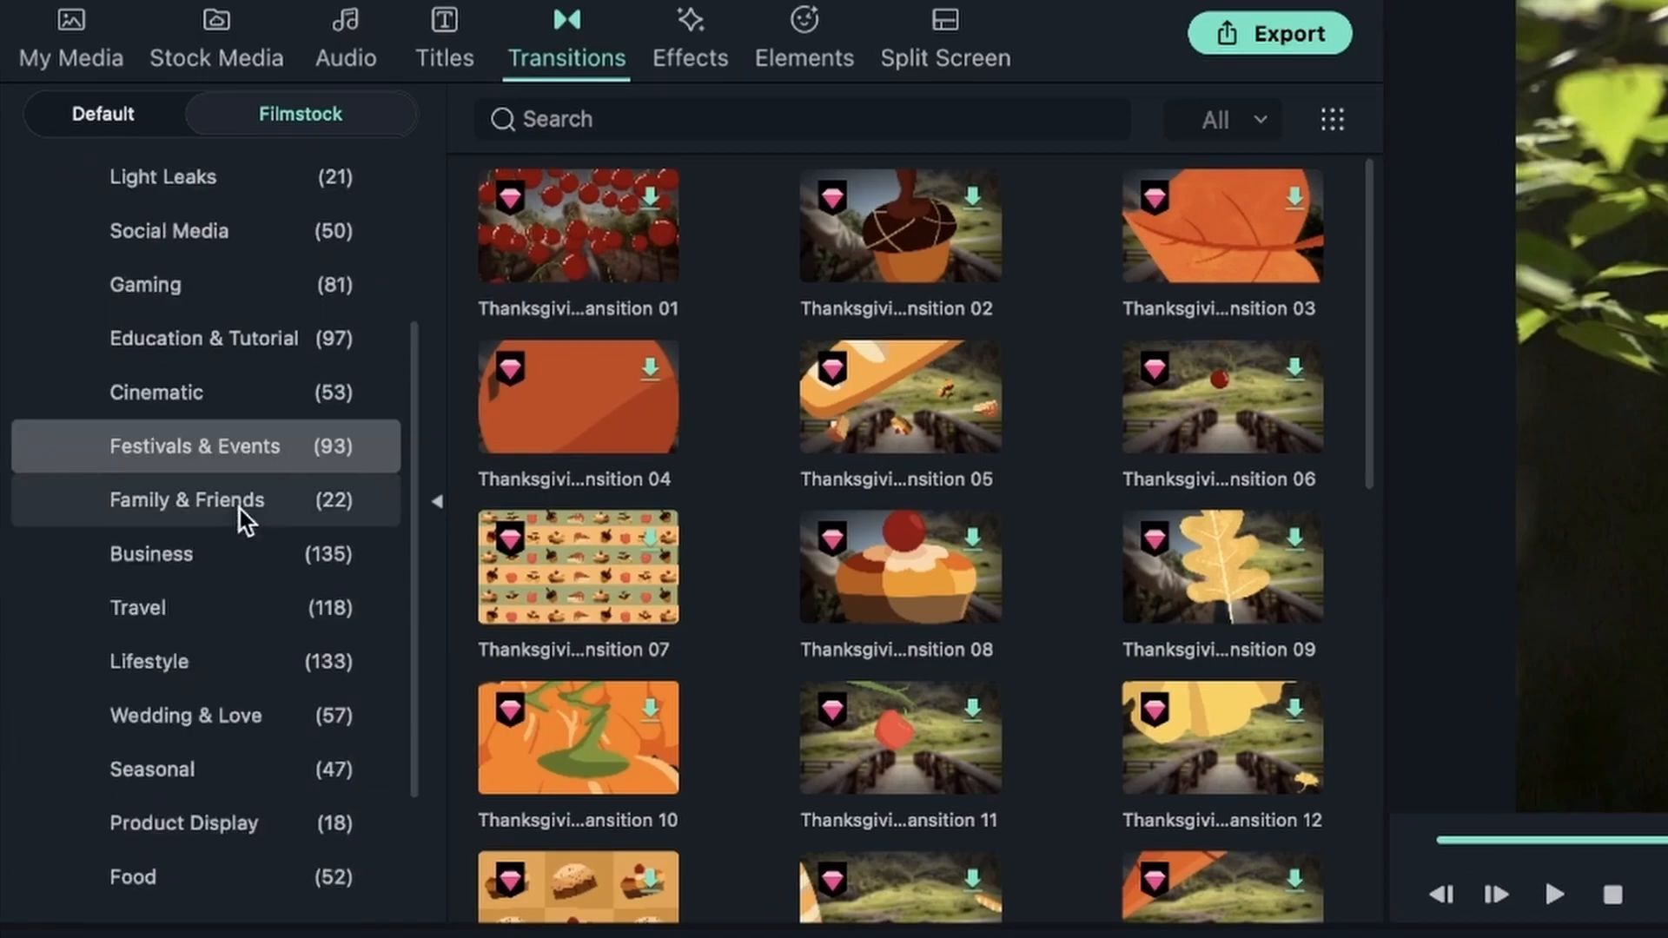
pyautogui.click(207, 297)
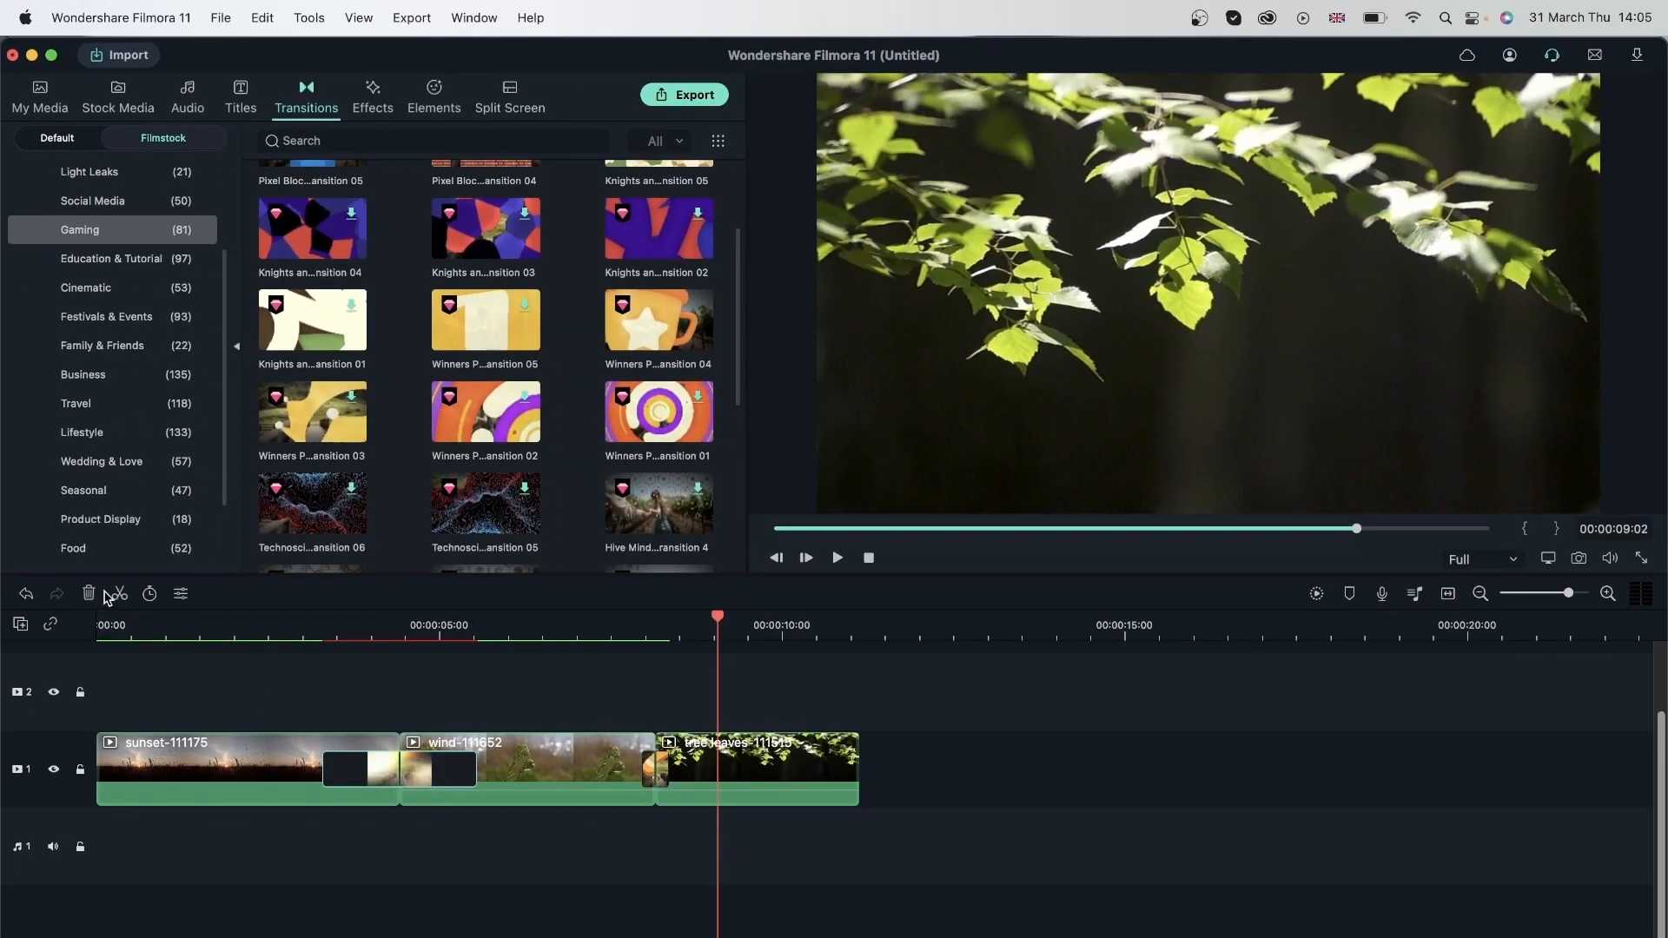
pyautogui.moveTo(629, 321); pyautogui.dragTo(382, 733)
pyautogui.click(254, 623)
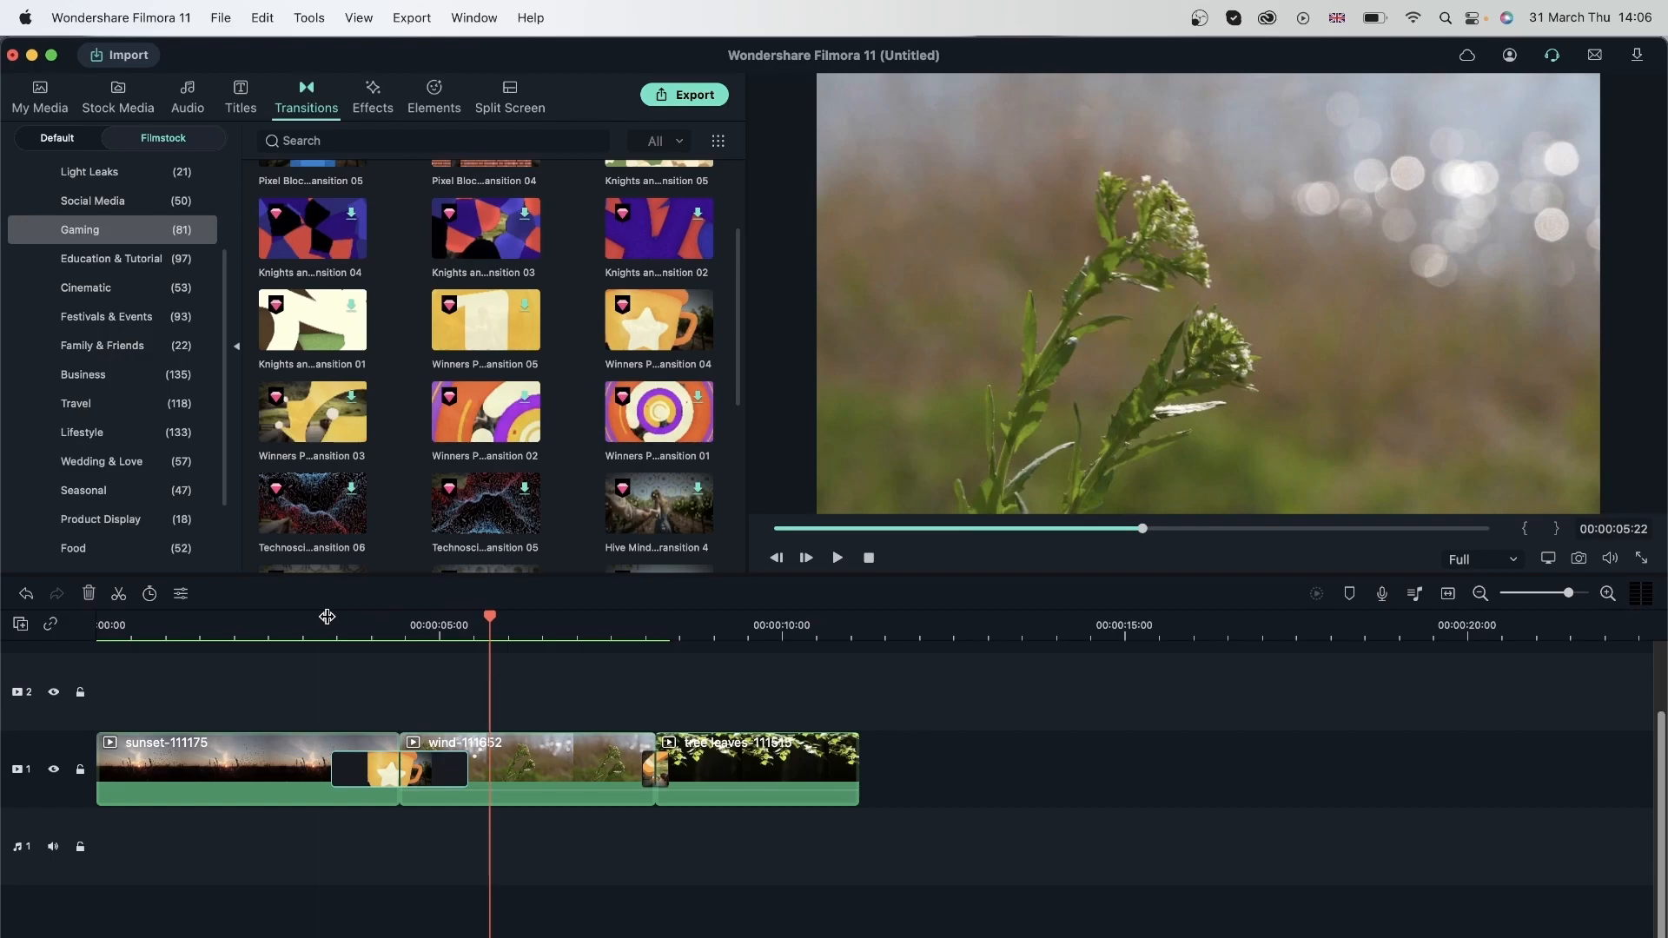
pyautogui.click(327, 623)
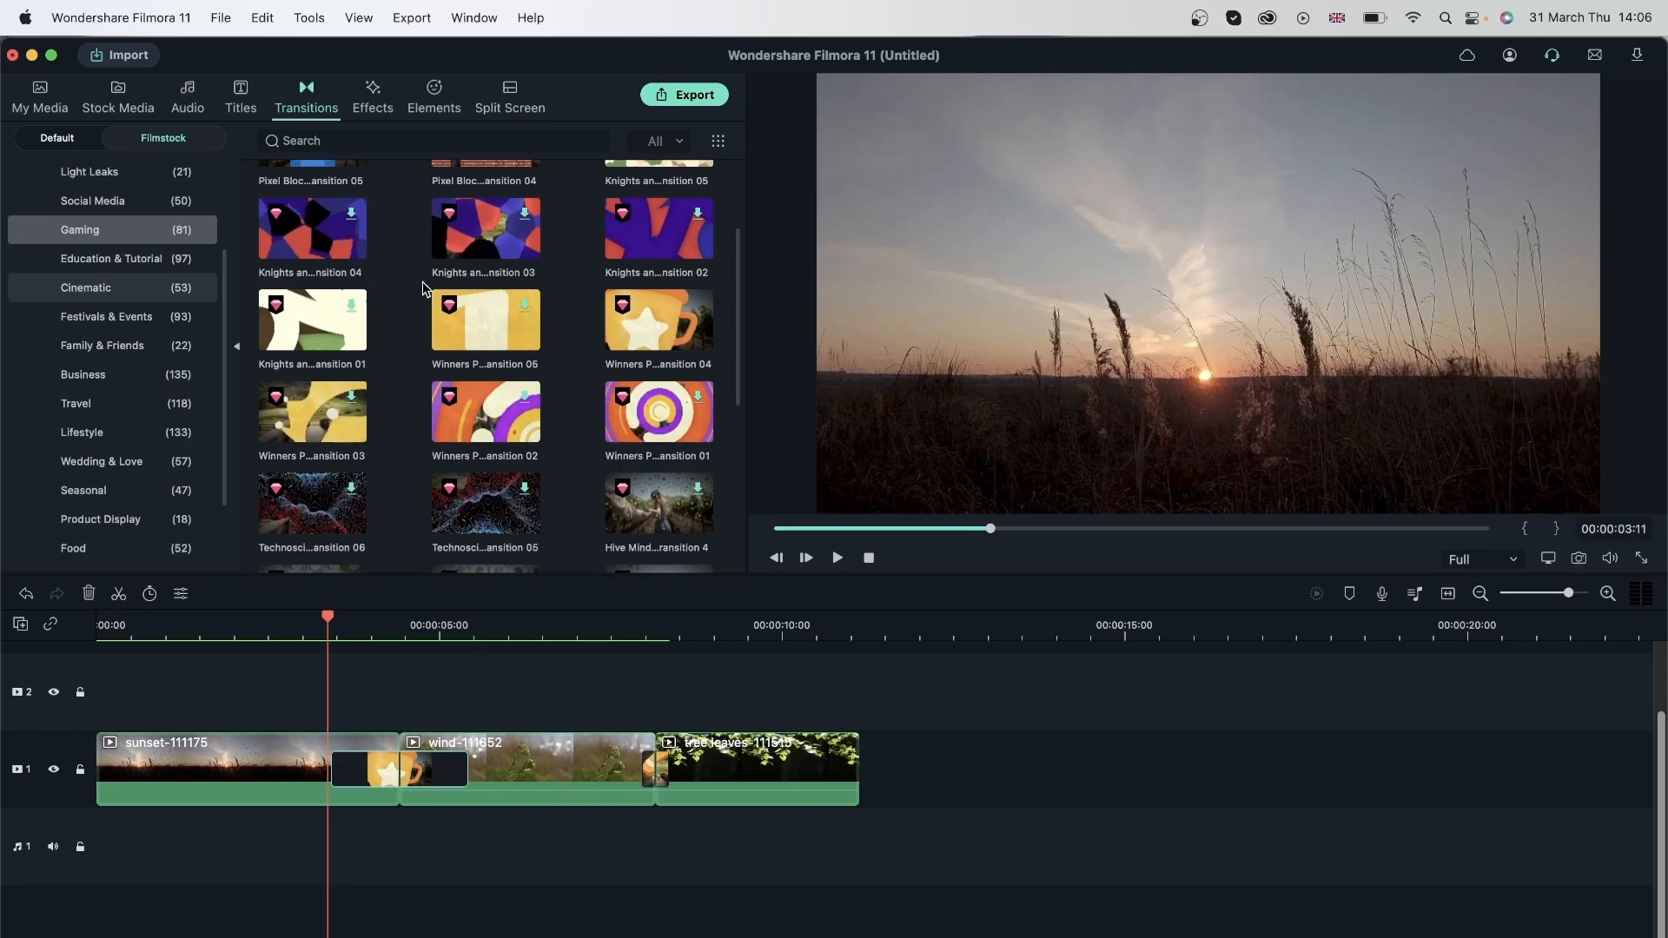
# Delete the transition between the sunset and wind clips and the one between the wind and tree leaves clips
pyautogui.press('Delete')
pyautogui.click(652, 770)
pyautogui.press('Delete')
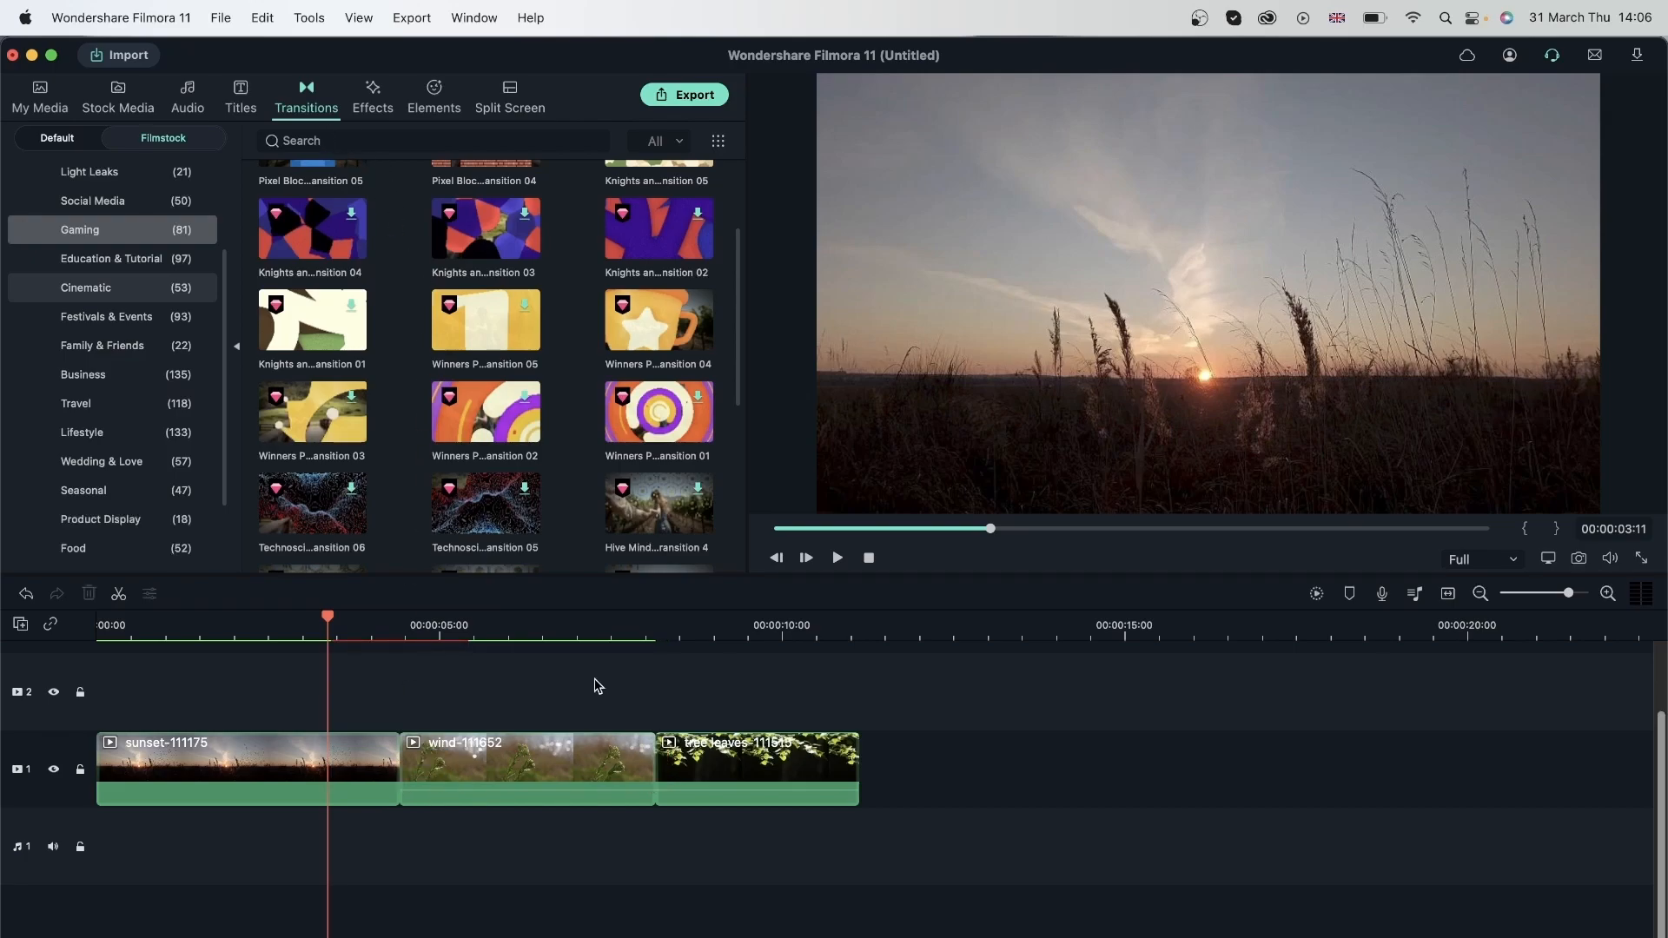
# Apply the Comicbook transition 2 from the Filmstock Cinematic category between the sunset and wind clips and preview it
pyautogui.click(130, 287)
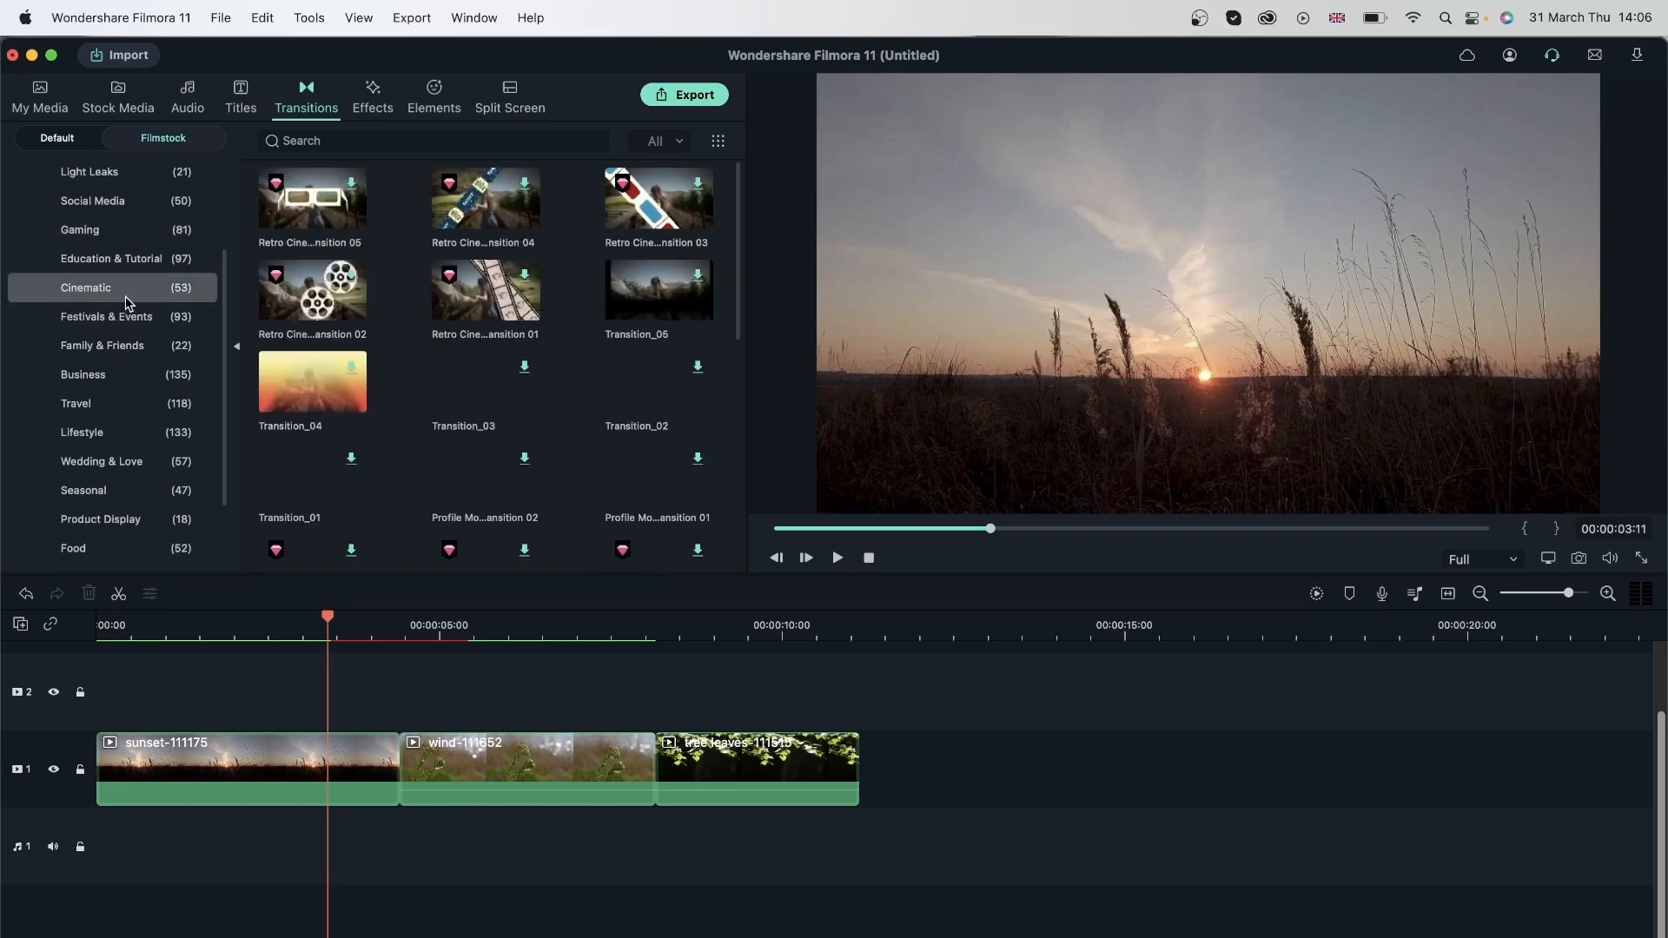
pyautogui.scroll(-2, 581, 428)
pyautogui.scroll(2, 579, 427)
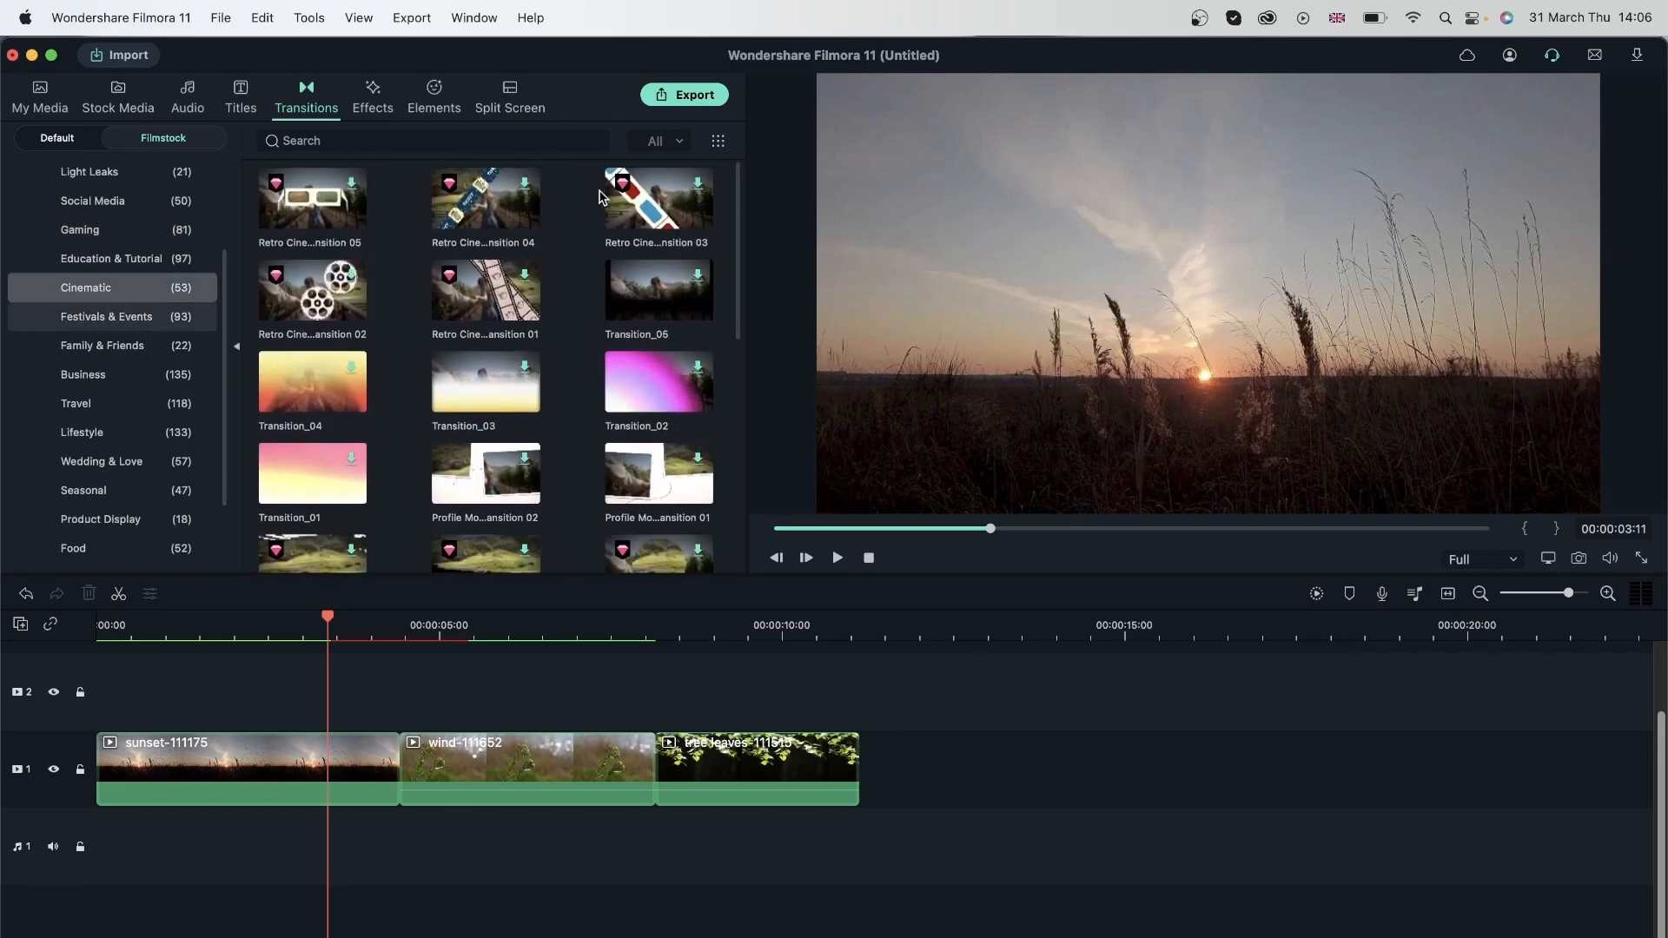
pyautogui.scroll(-3, 533, 427)
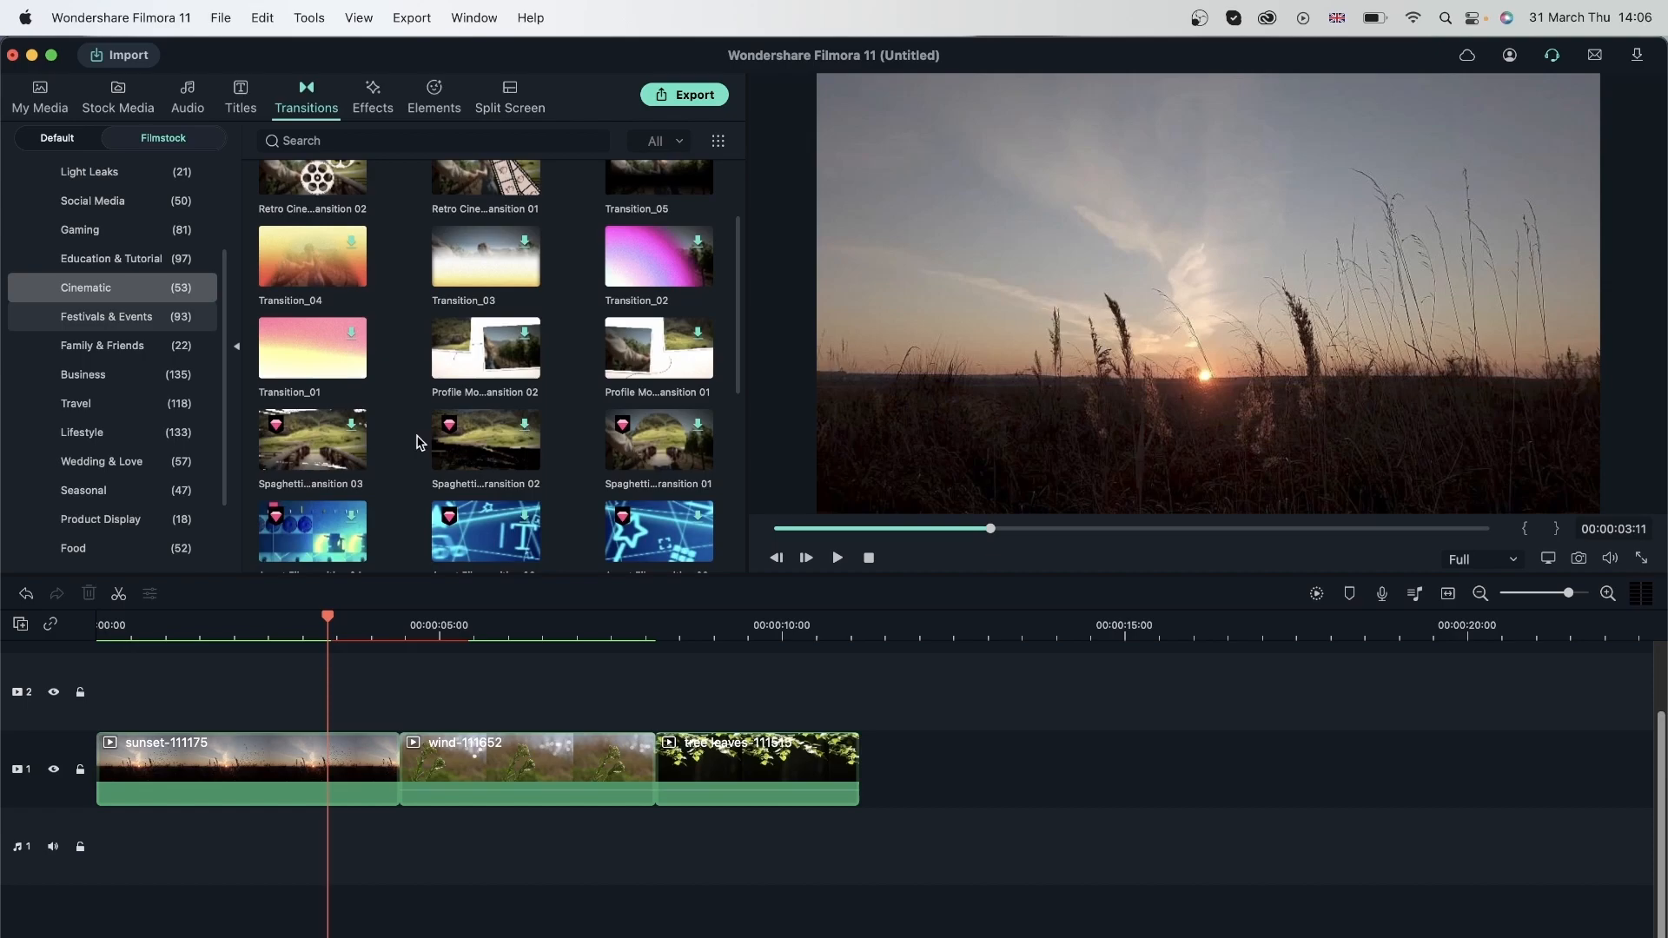
pyautogui.scroll(-5, 421, 443)
pyautogui.scroll(-4, 421, 443)
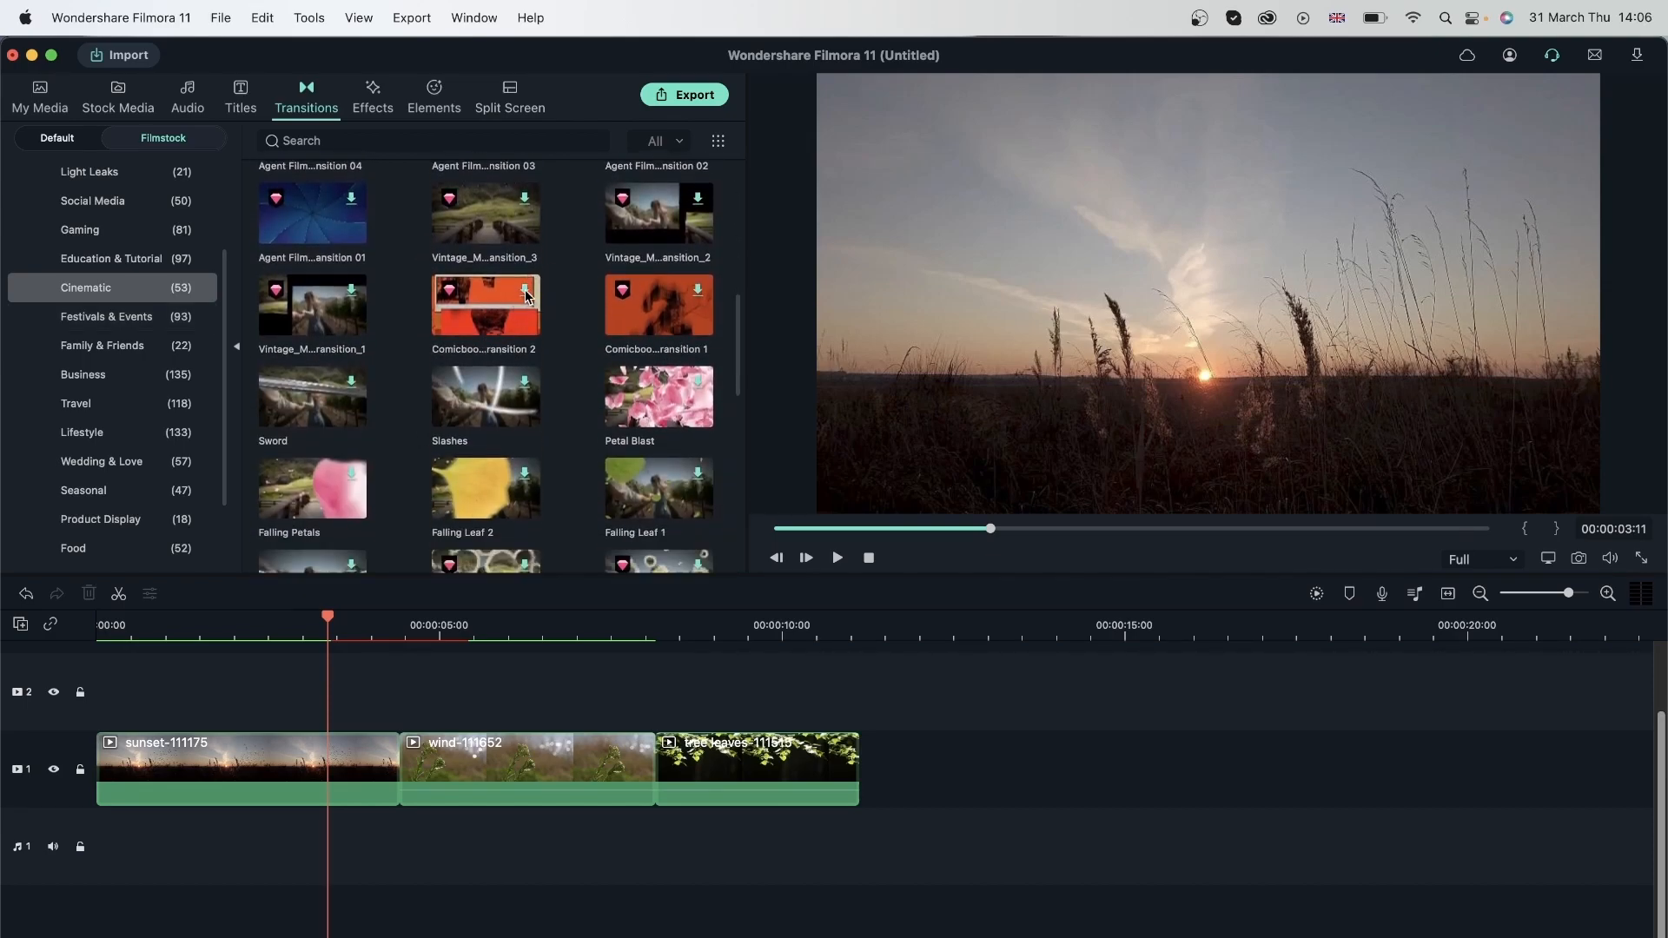
pyautogui.moveTo(525, 296); pyautogui.dragTo(398, 765)
pyautogui.click(280, 636)
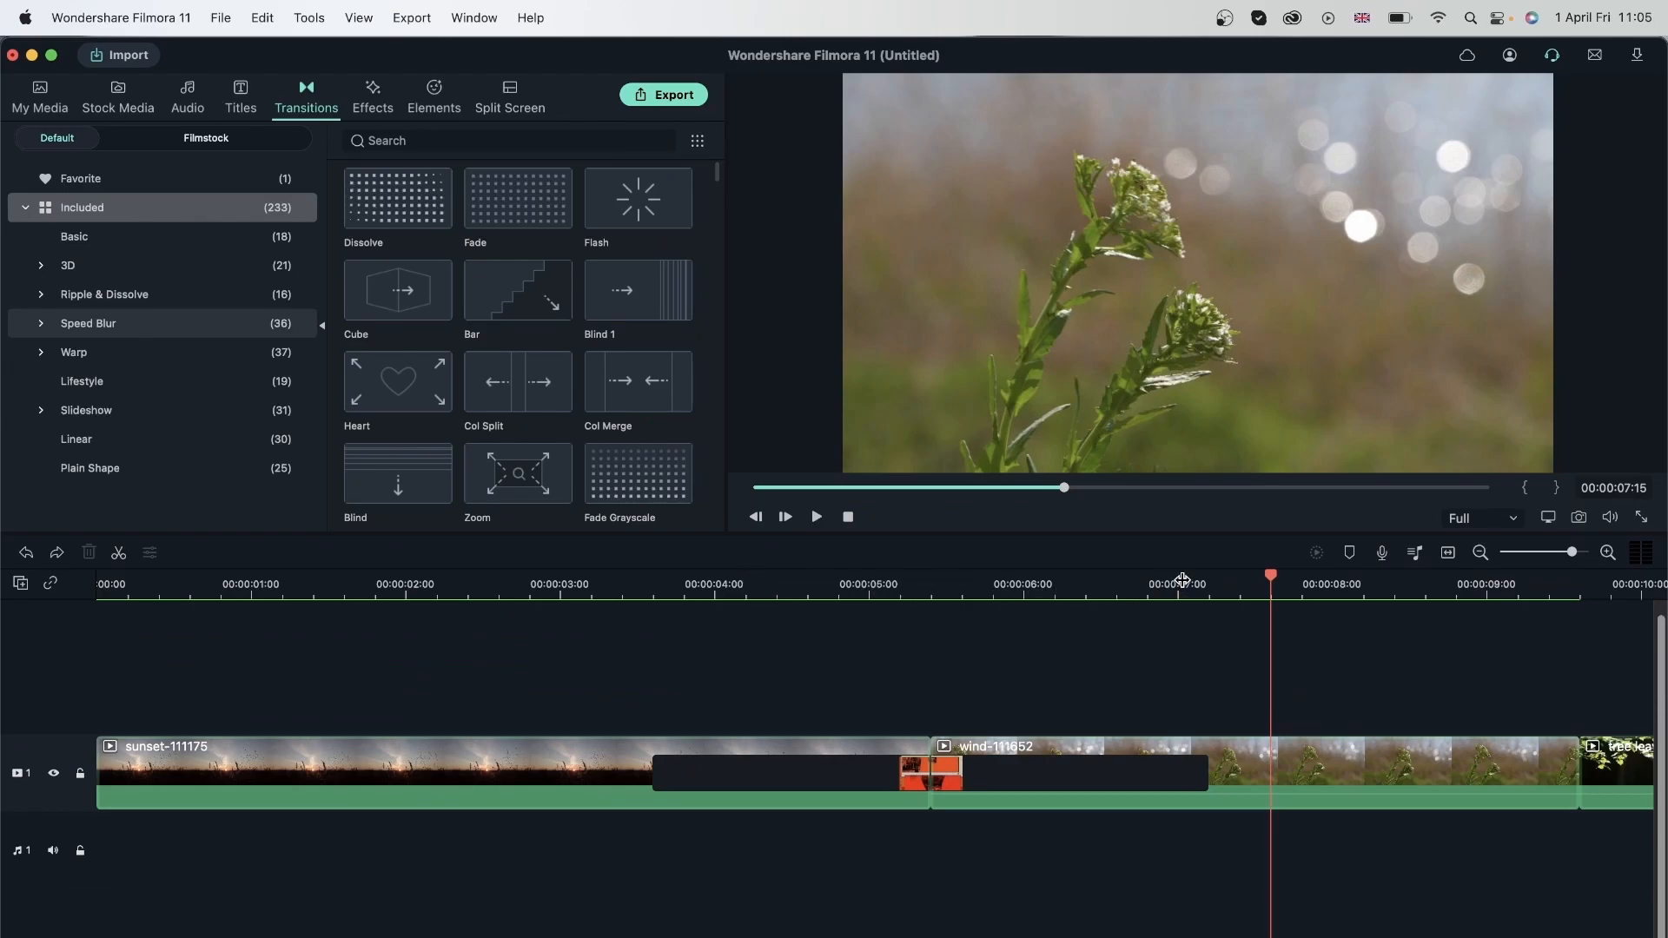
# Examine how the Comicbook transition starts, covers the cut and ends between the sunset and wind clips
pyautogui.click(1246, 582)
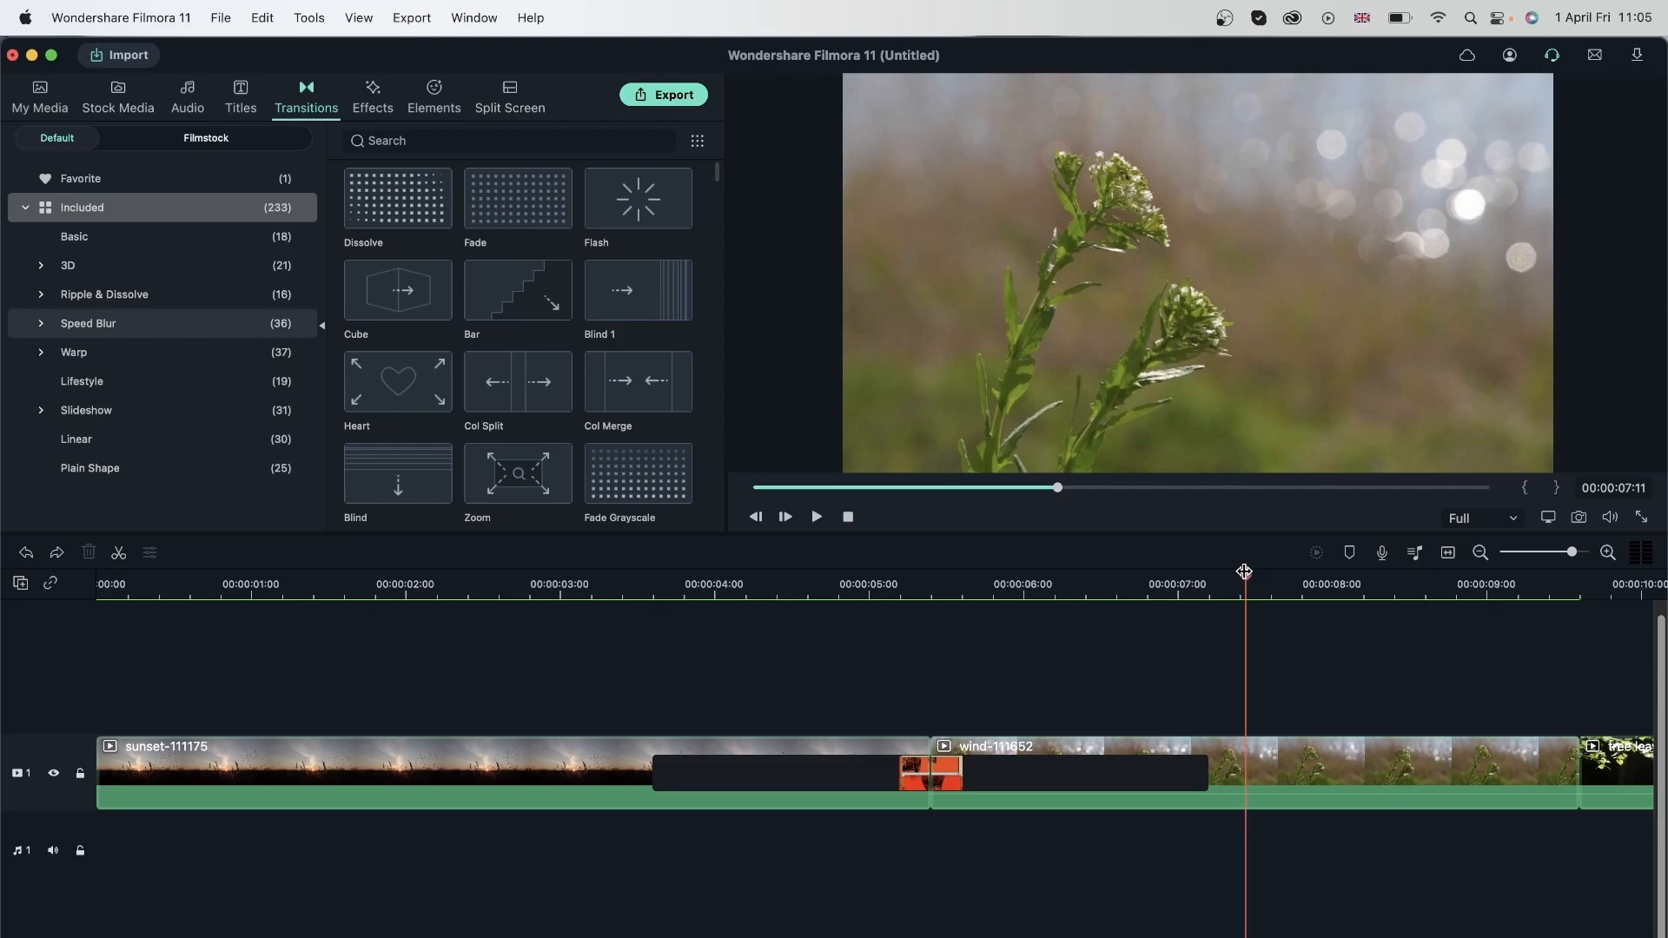
pyautogui.click(294, 582)
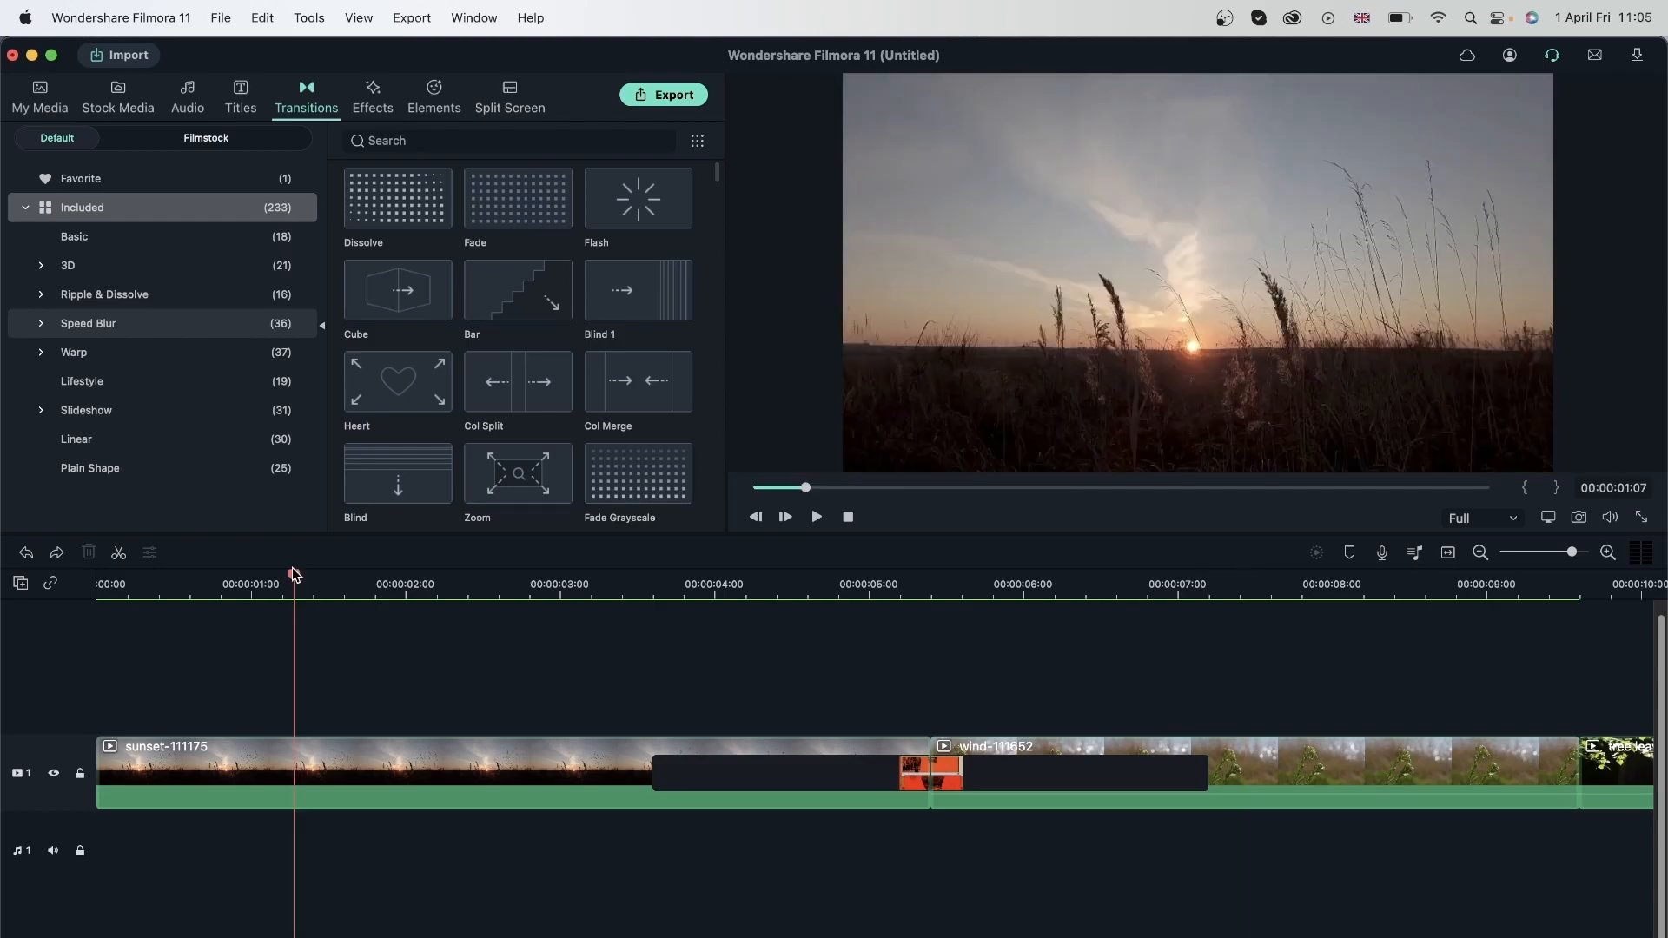
pyautogui.moveTo(294, 577); pyautogui.dragTo(1432, 686)
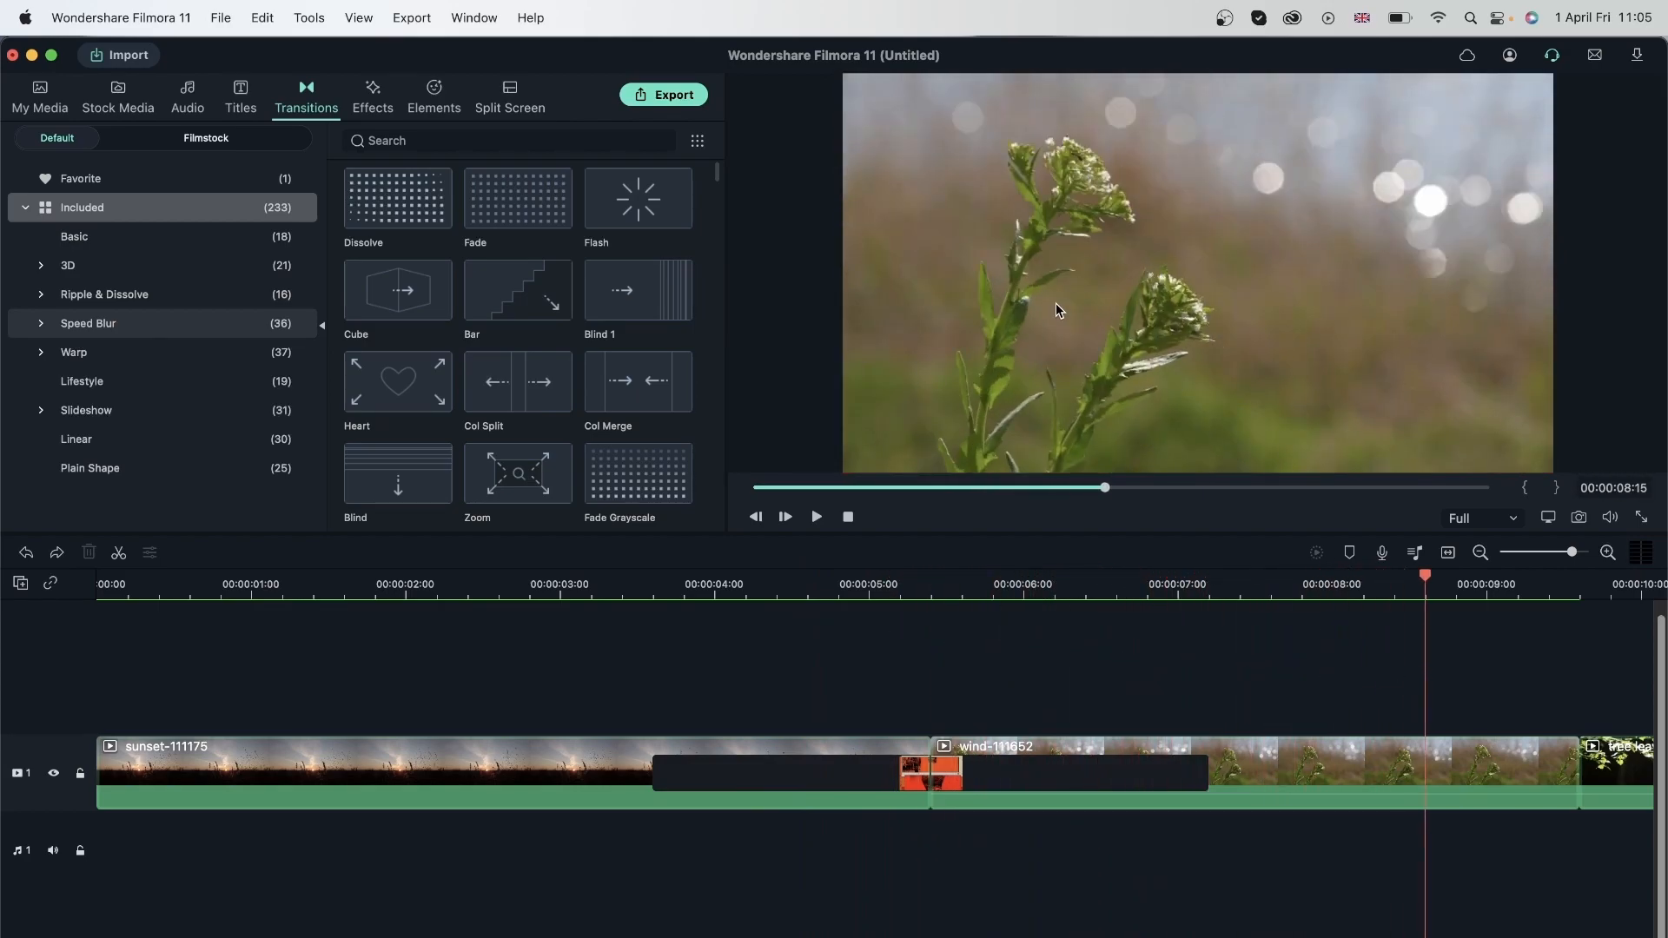
pyautogui.click(251, 586)
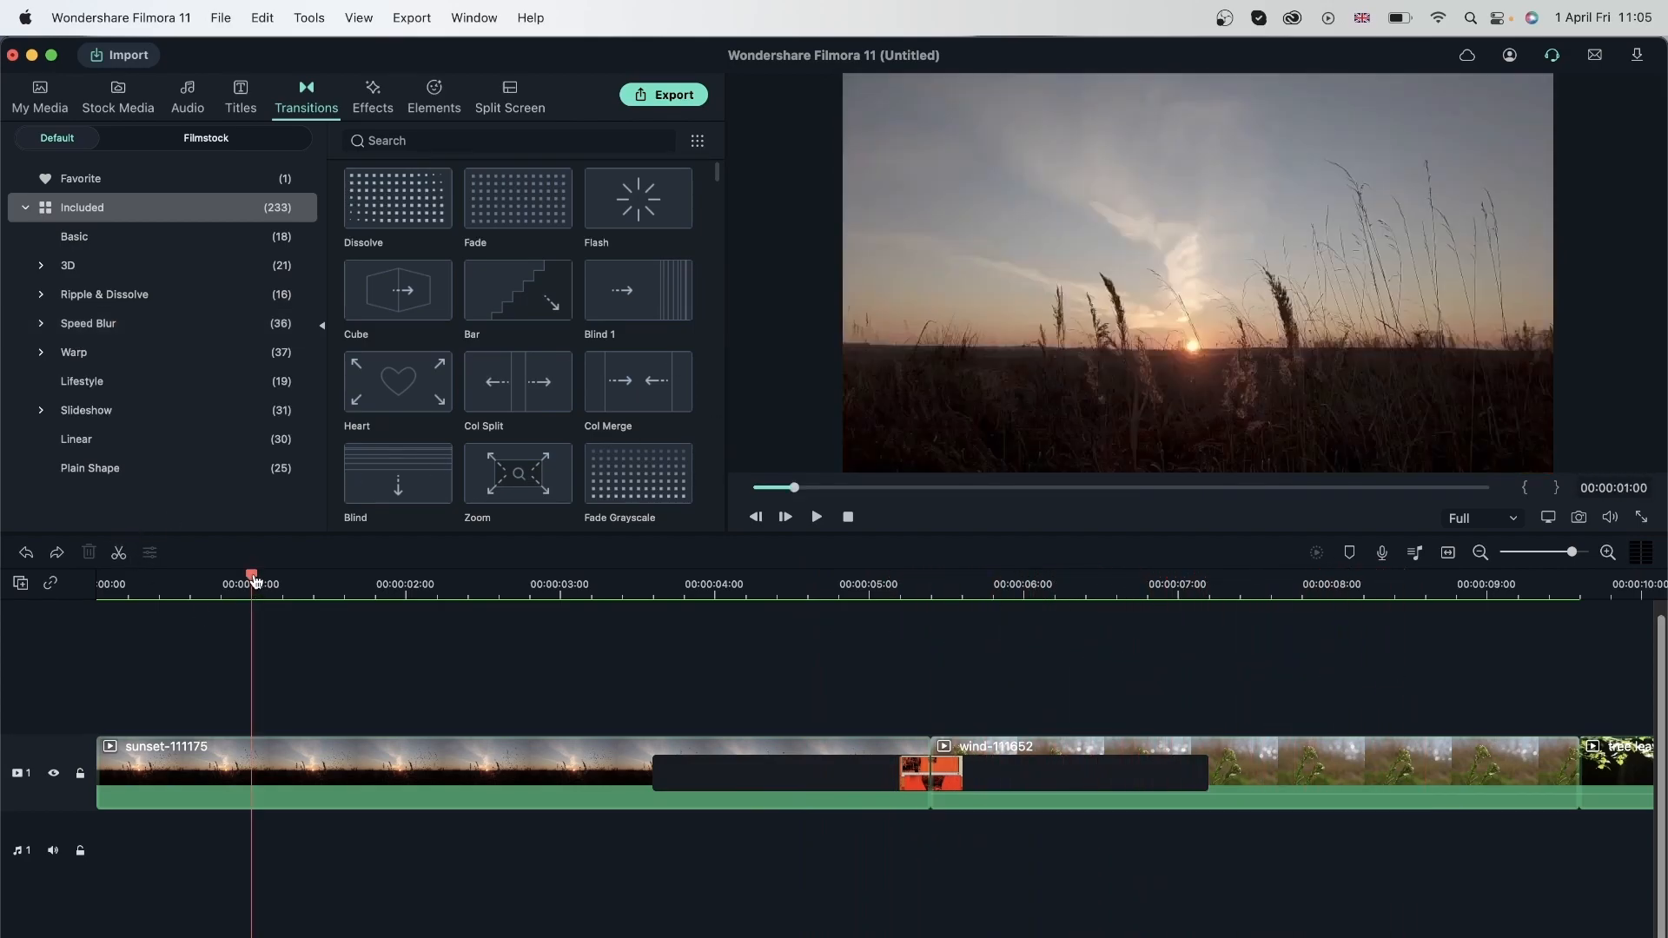
pyautogui.moveTo(254, 581); pyautogui.dragTo(1444, 714)
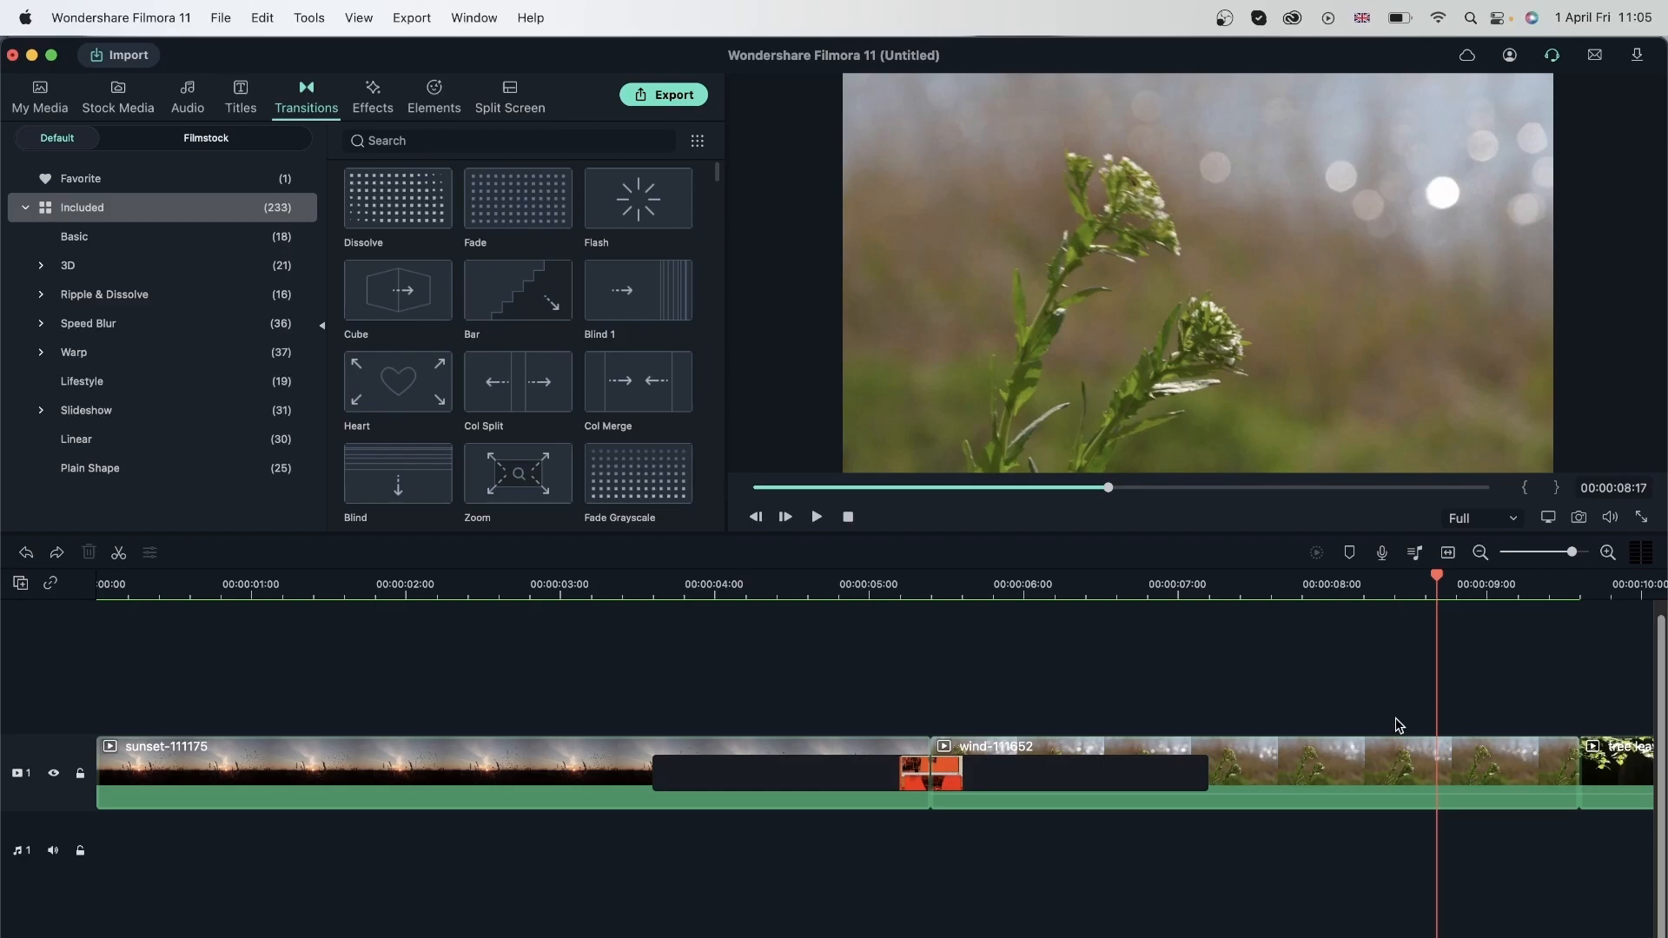
pyautogui.click(701, 587)
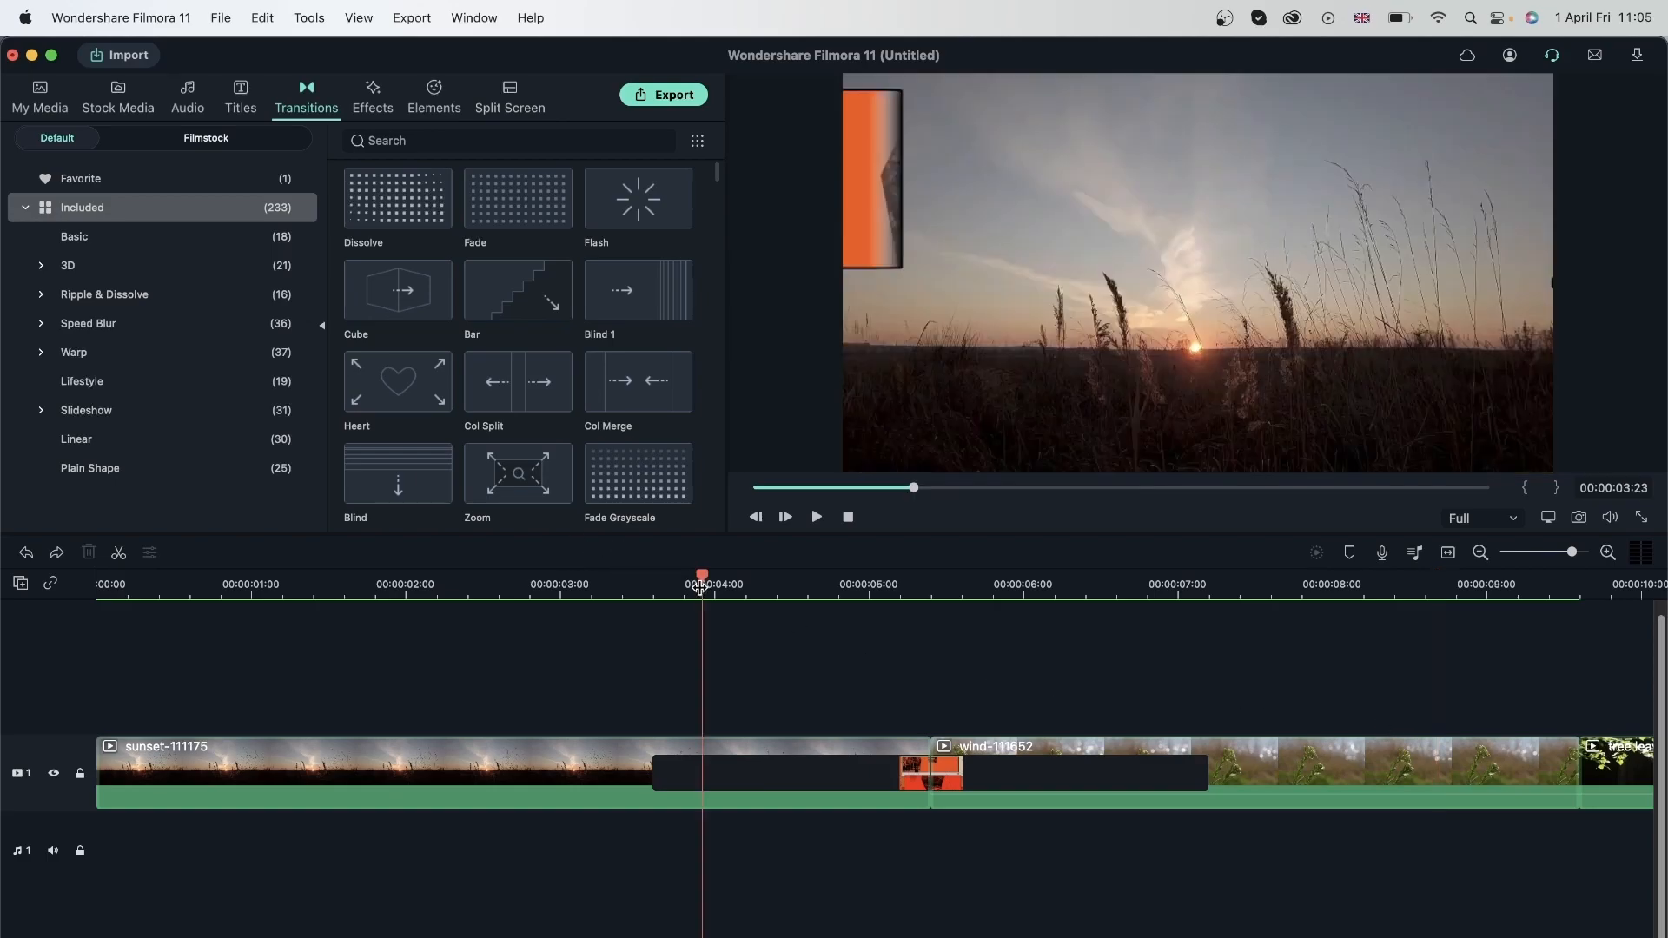
pyautogui.moveTo(705, 581); pyautogui.dragTo(1164, 623)
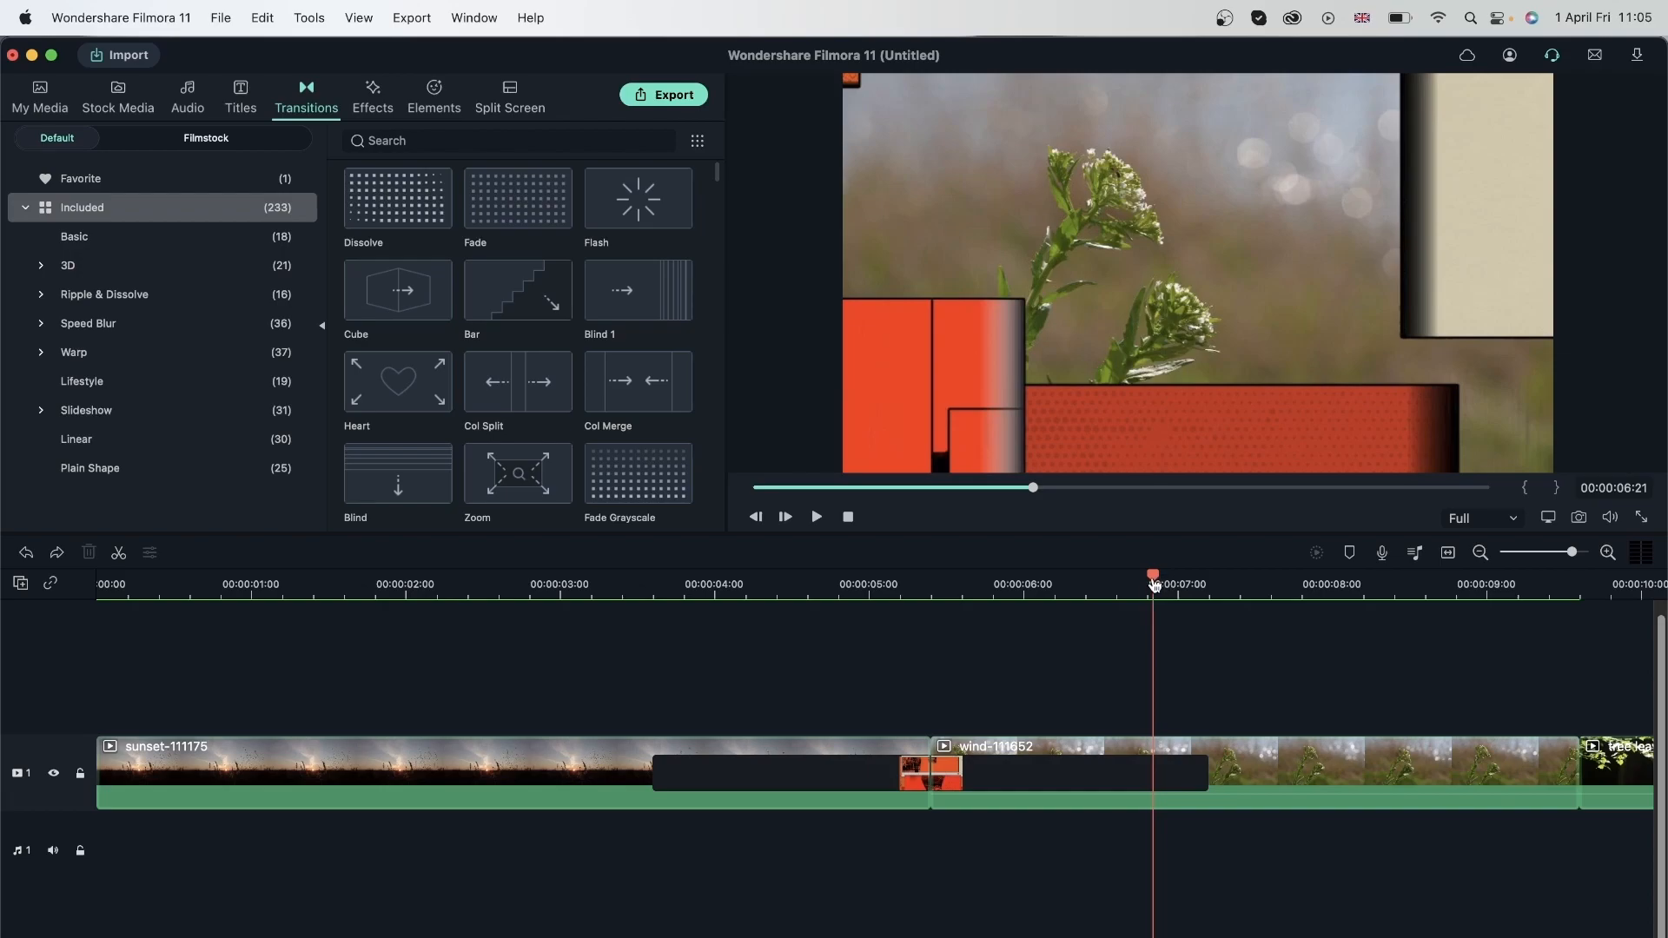
pyautogui.click(1207, 575)
pyautogui.click(1266, 580)
pyautogui.click(1373, 584)
pyautogui.click(1448, 579)
pyautogui.click(1338, 580)
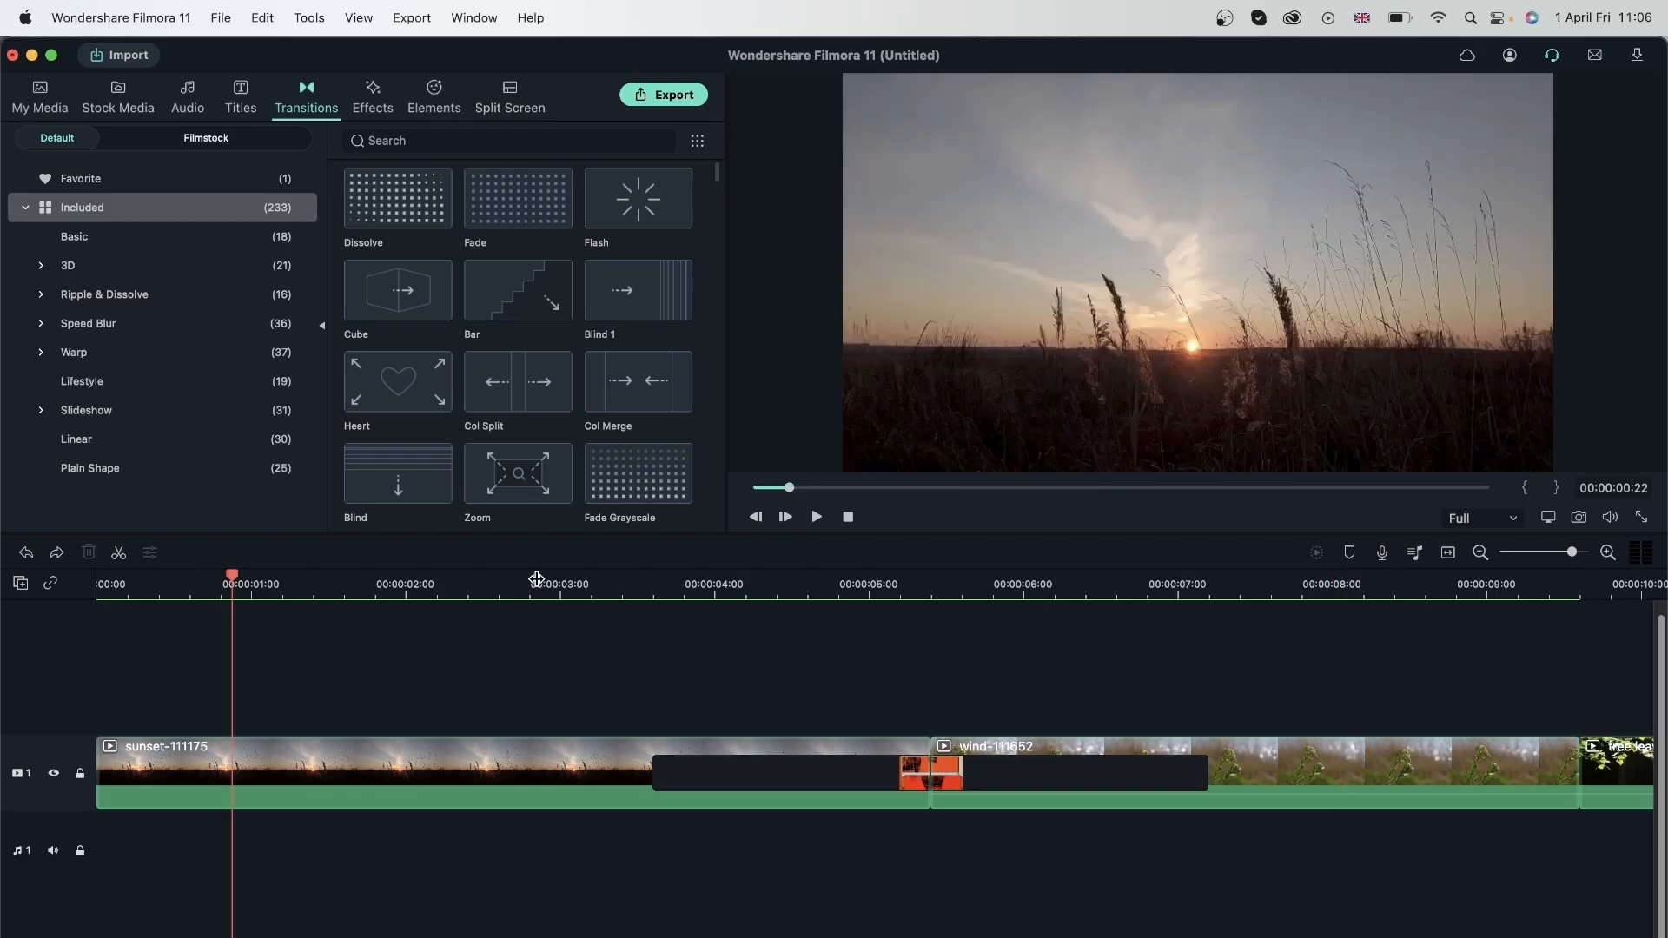
pyautogui.click(536, 580)
pyautogui.click(623, 589)
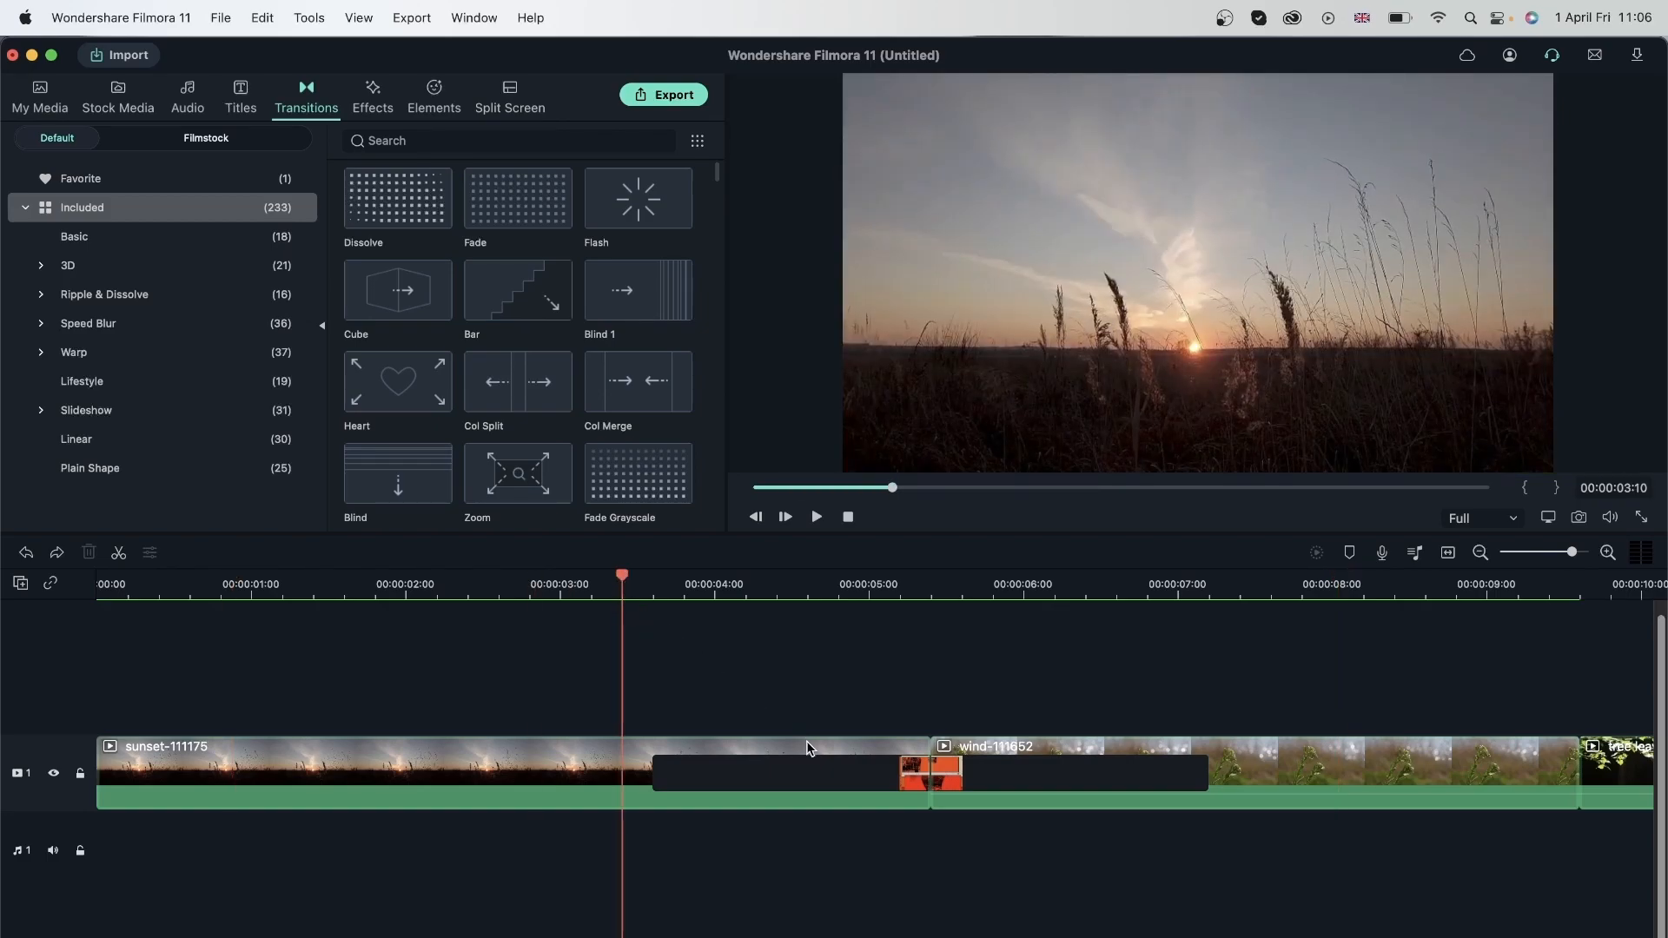
# Delete the Comicbook transition between the sunset and wind clips and apply the included Basic Dissolve transition there instead
pyautogui.click(832, 782)
pyautogui.click(88, 553)
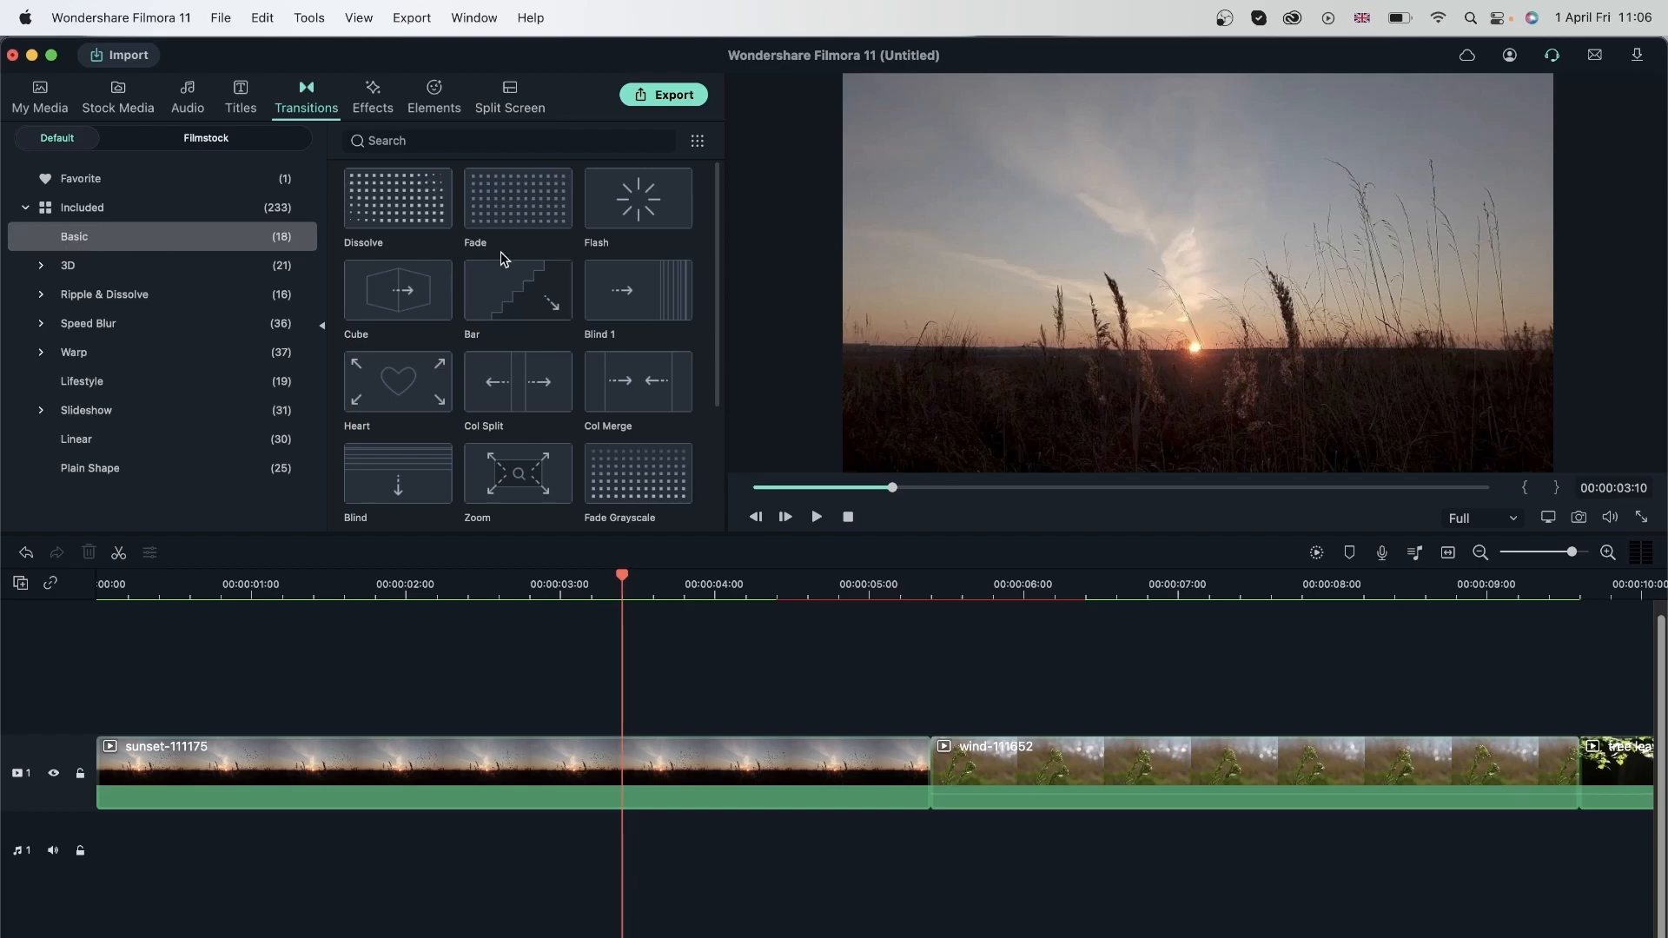
pyautogui.moveTo(397, 210); pyautogui.dragTo(917, 797)
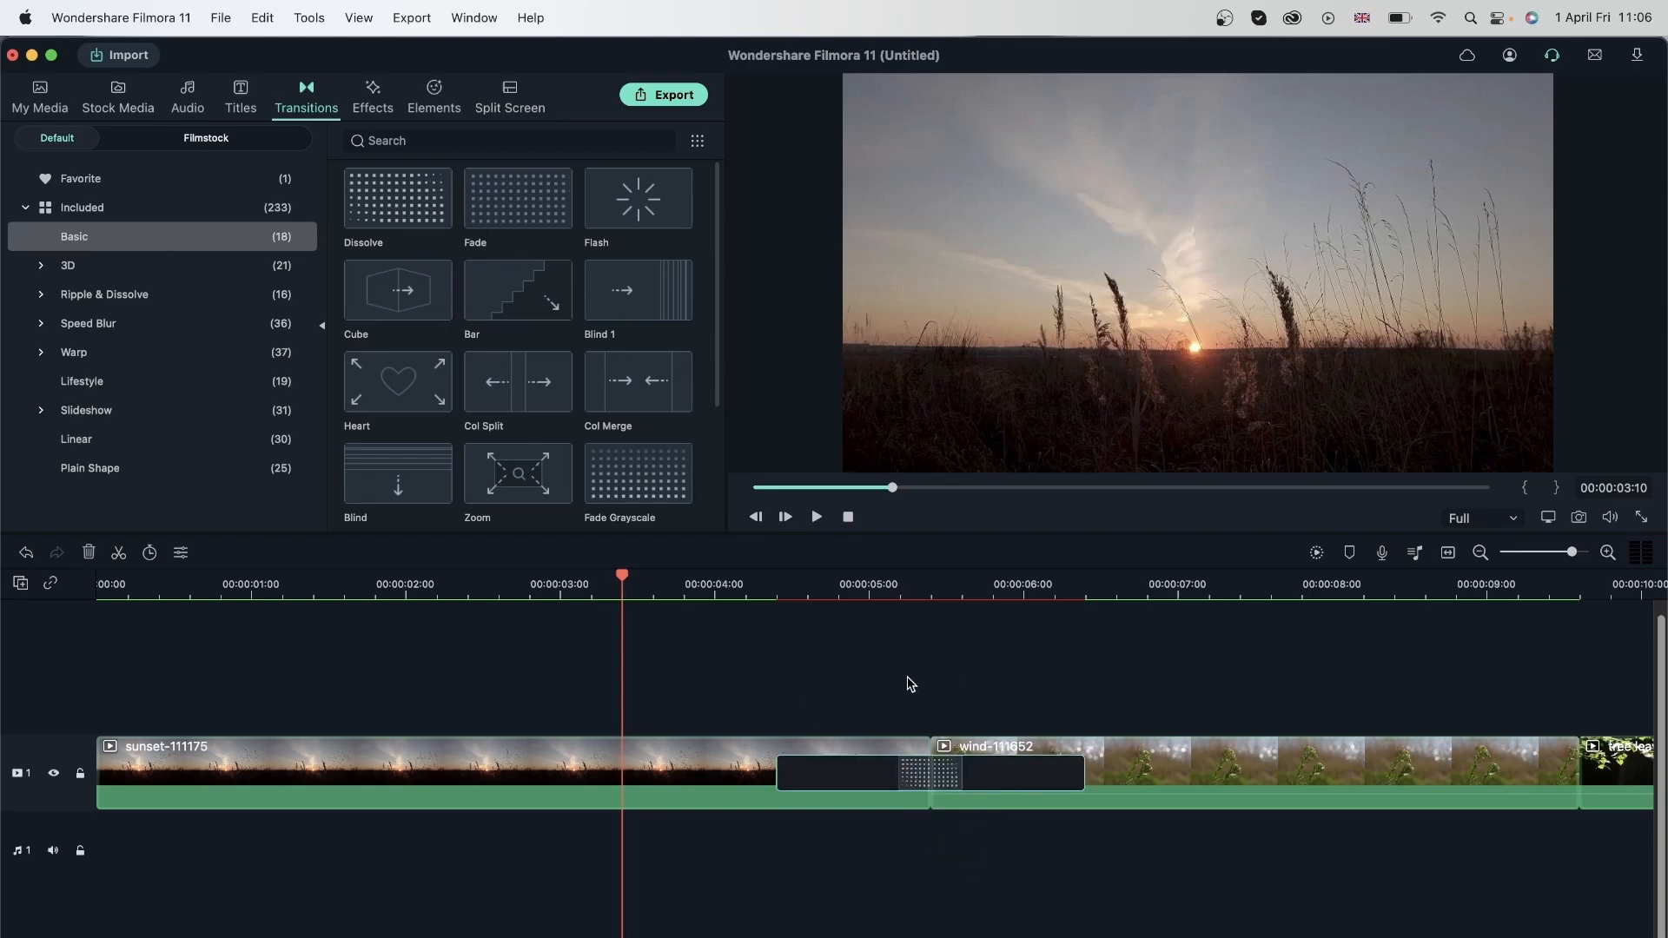
# Play back the Dissolve transition and scrub through its blend from the sunset clip to the wind clip
pyautogui.press('space')
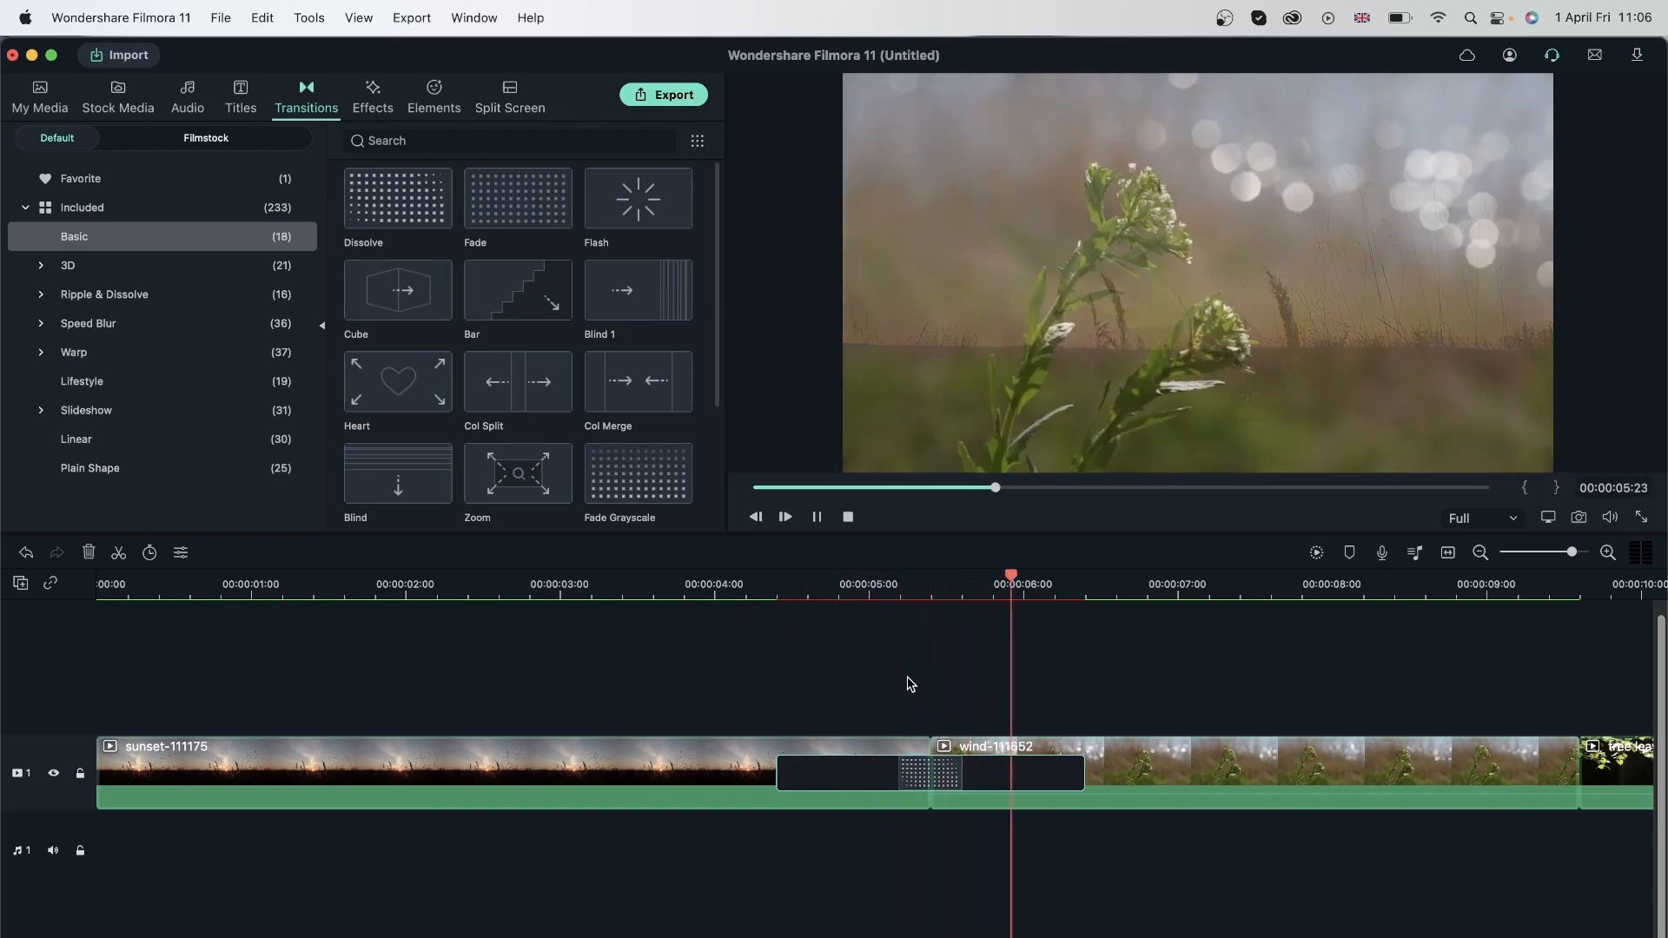
pyautogui.press('space')
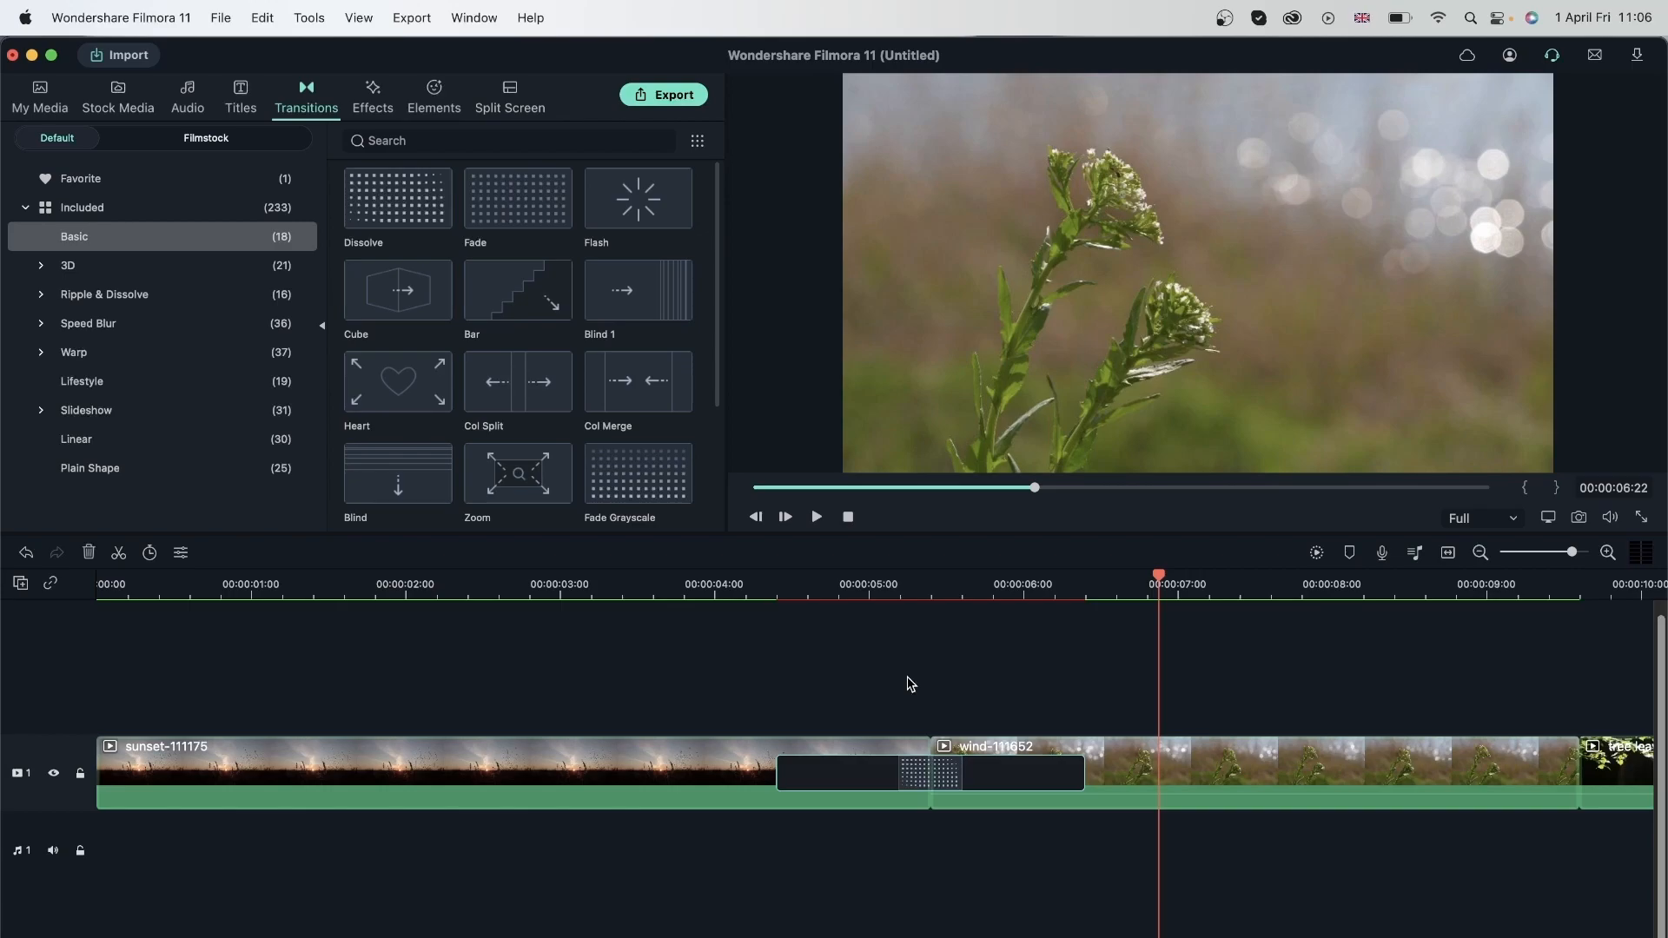
pyautogui.moveTo(695, 581); pyautogui.dragTo(1031, 654)
pyautogui.click(491, 584)
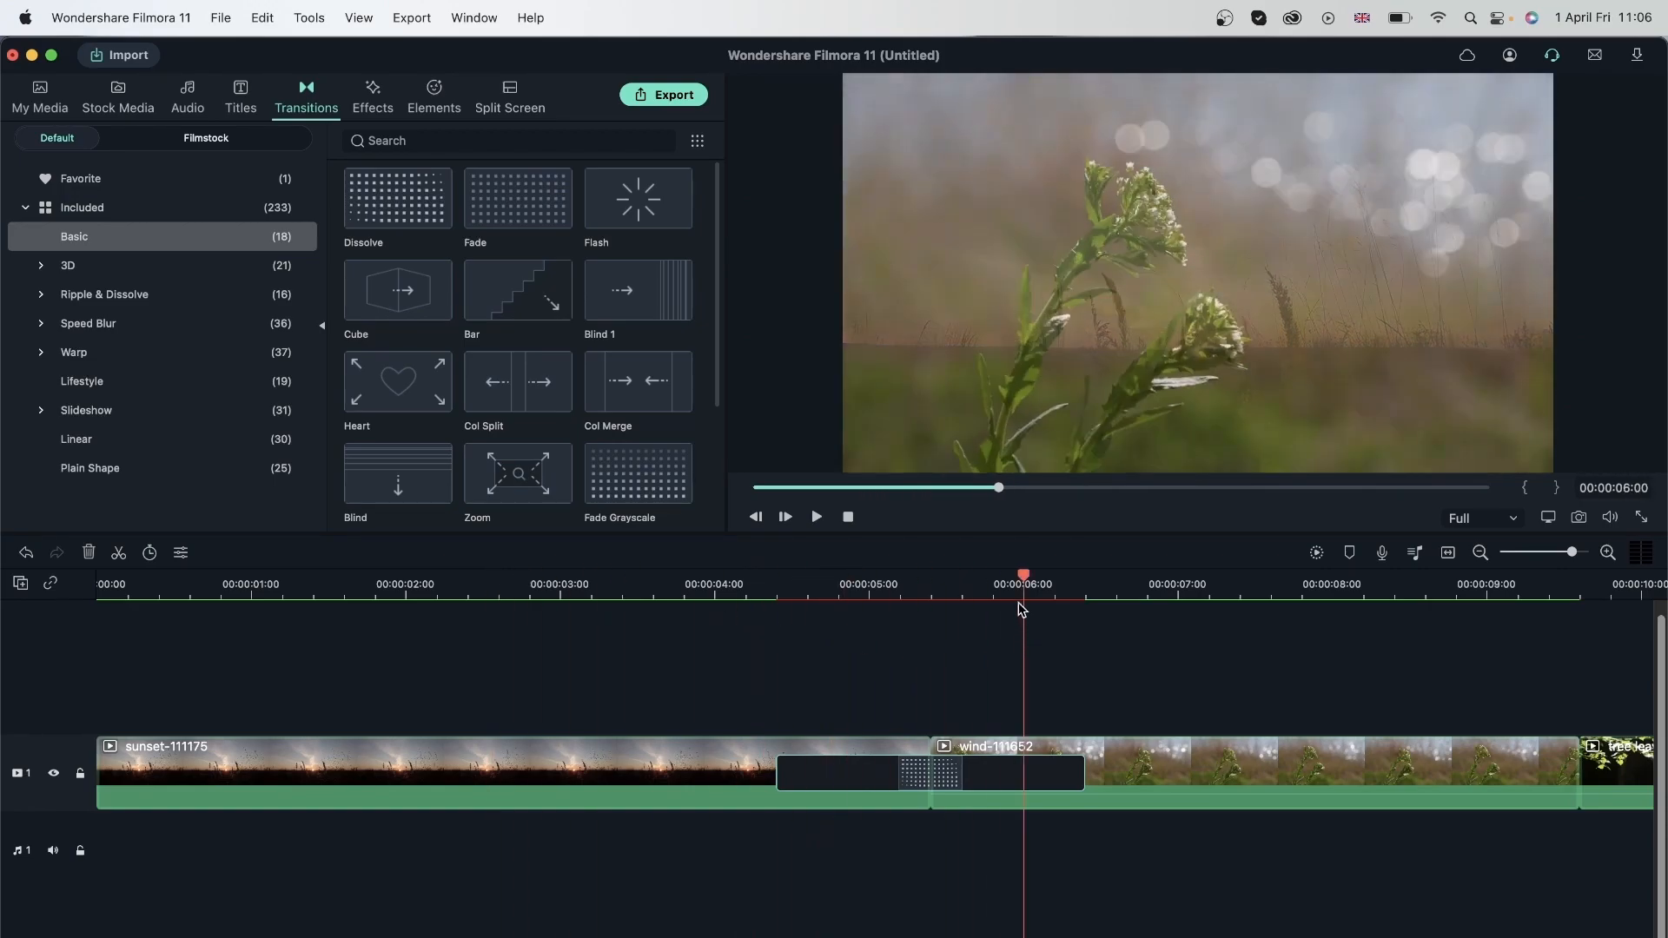
pyautogui.moveTo(1025, 580); pyautogui.dragTo(1246, 610)
# Replace the Dissolve with the downloaded Filmstock Light Leak transition 11 between the sunset and wind clips and scrub through it
pyautogui.click(89, 553)
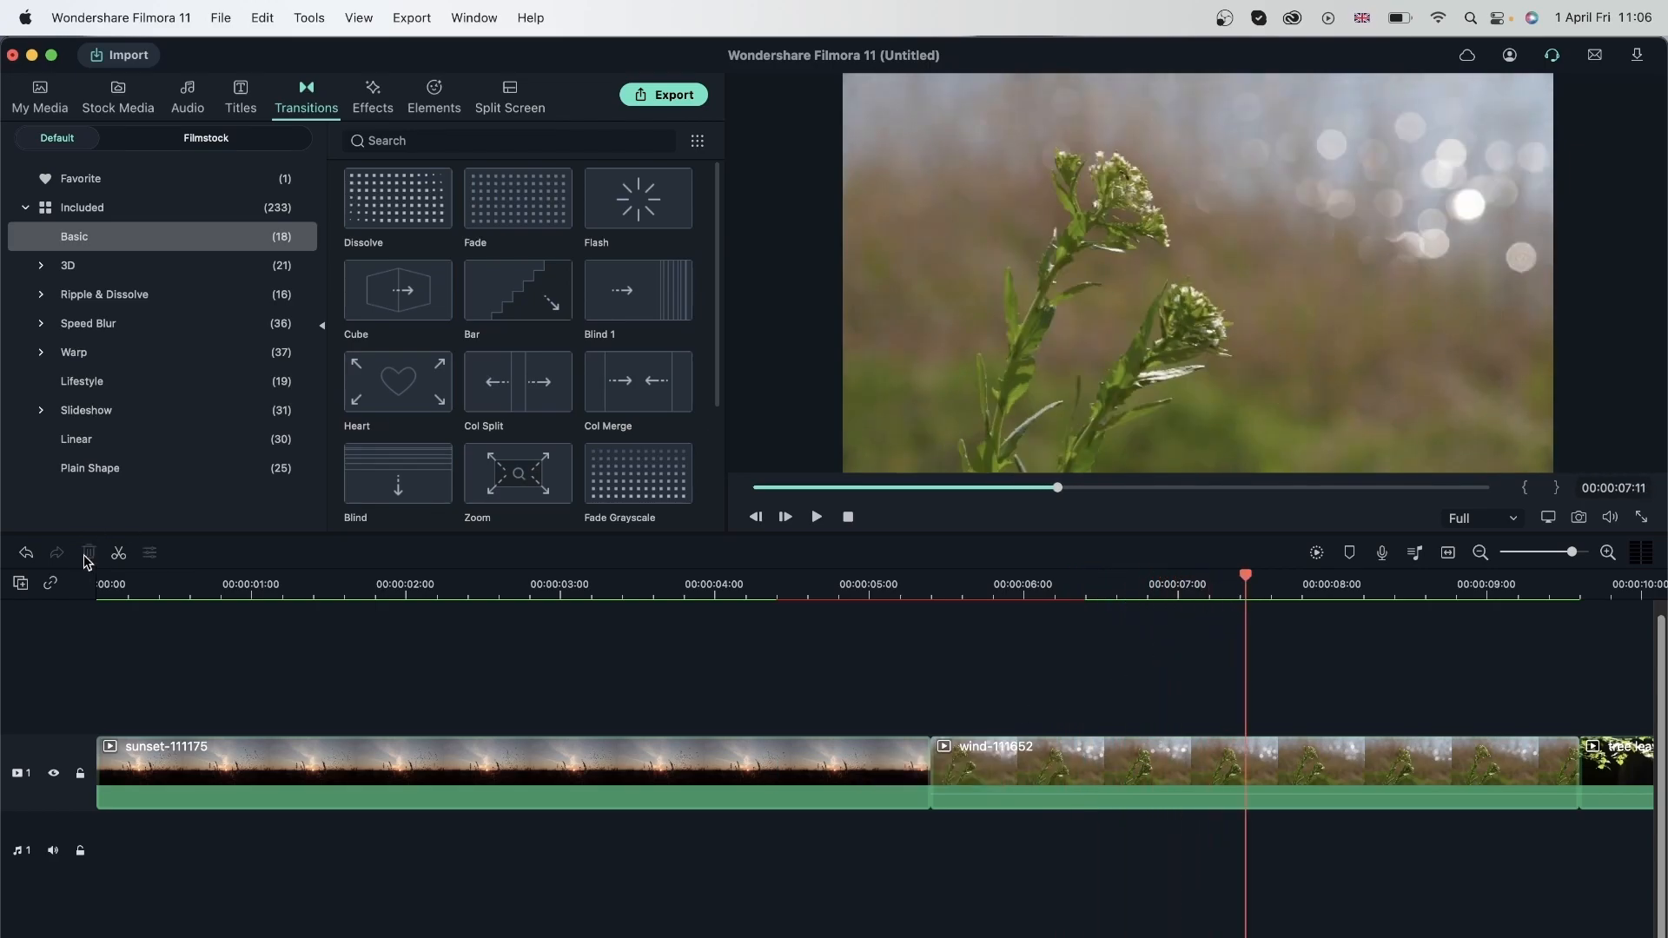
pyautogui.click(217, 141)
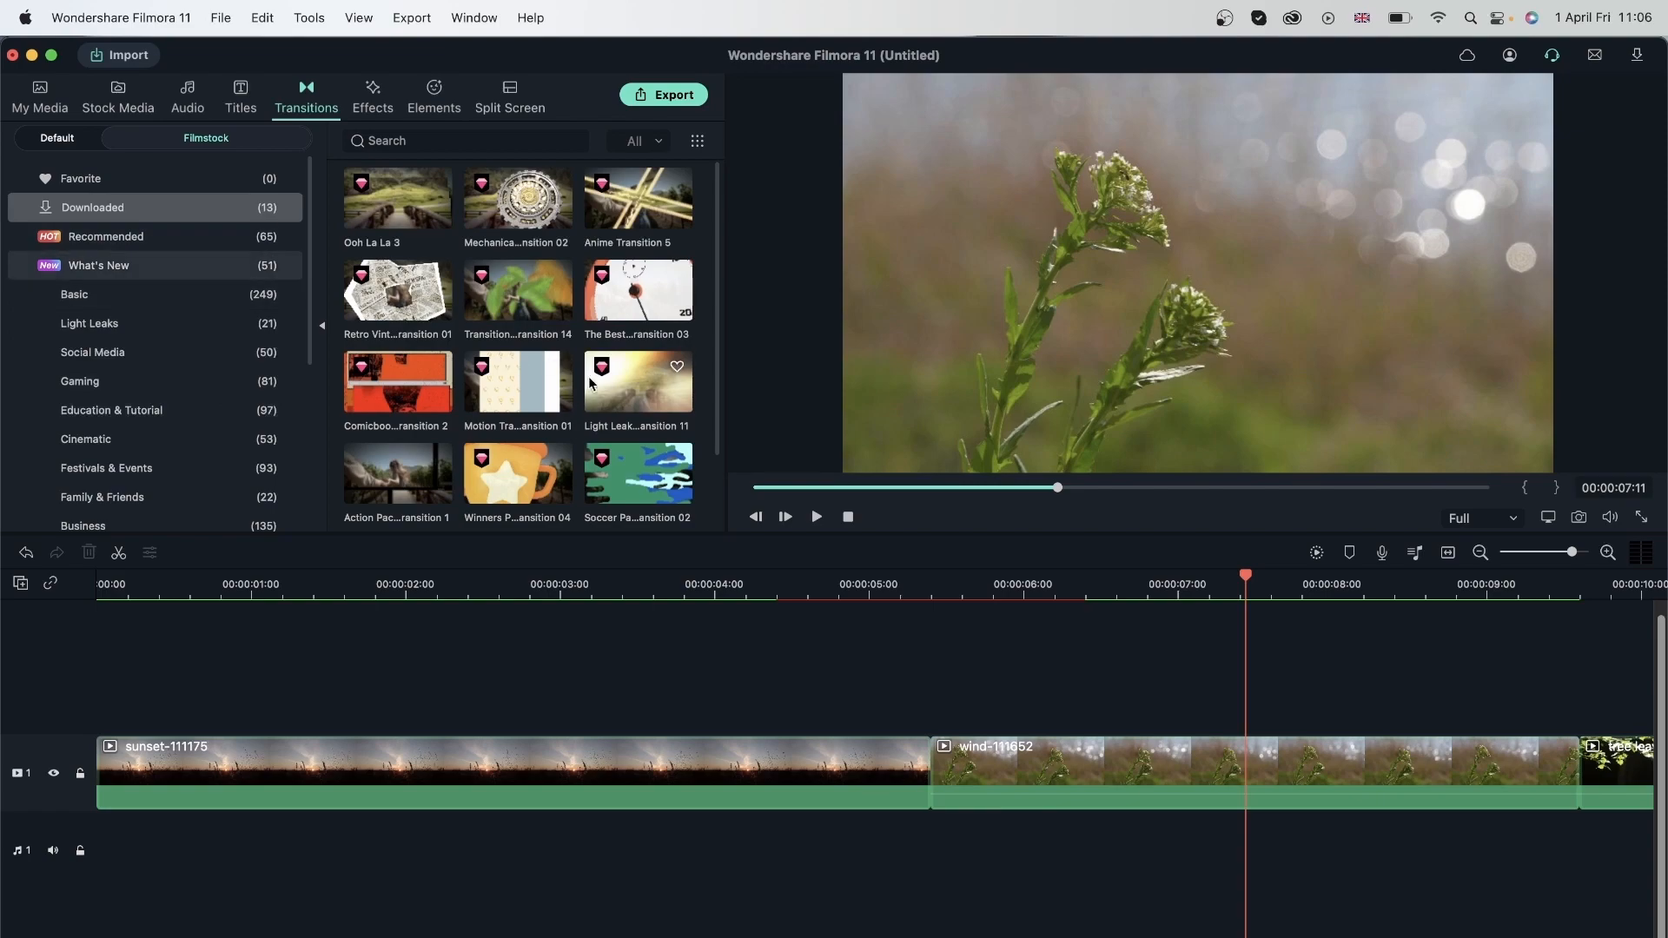
pyautogui.moveTo(612, 376); pyautogui.dragTo(850, 764)
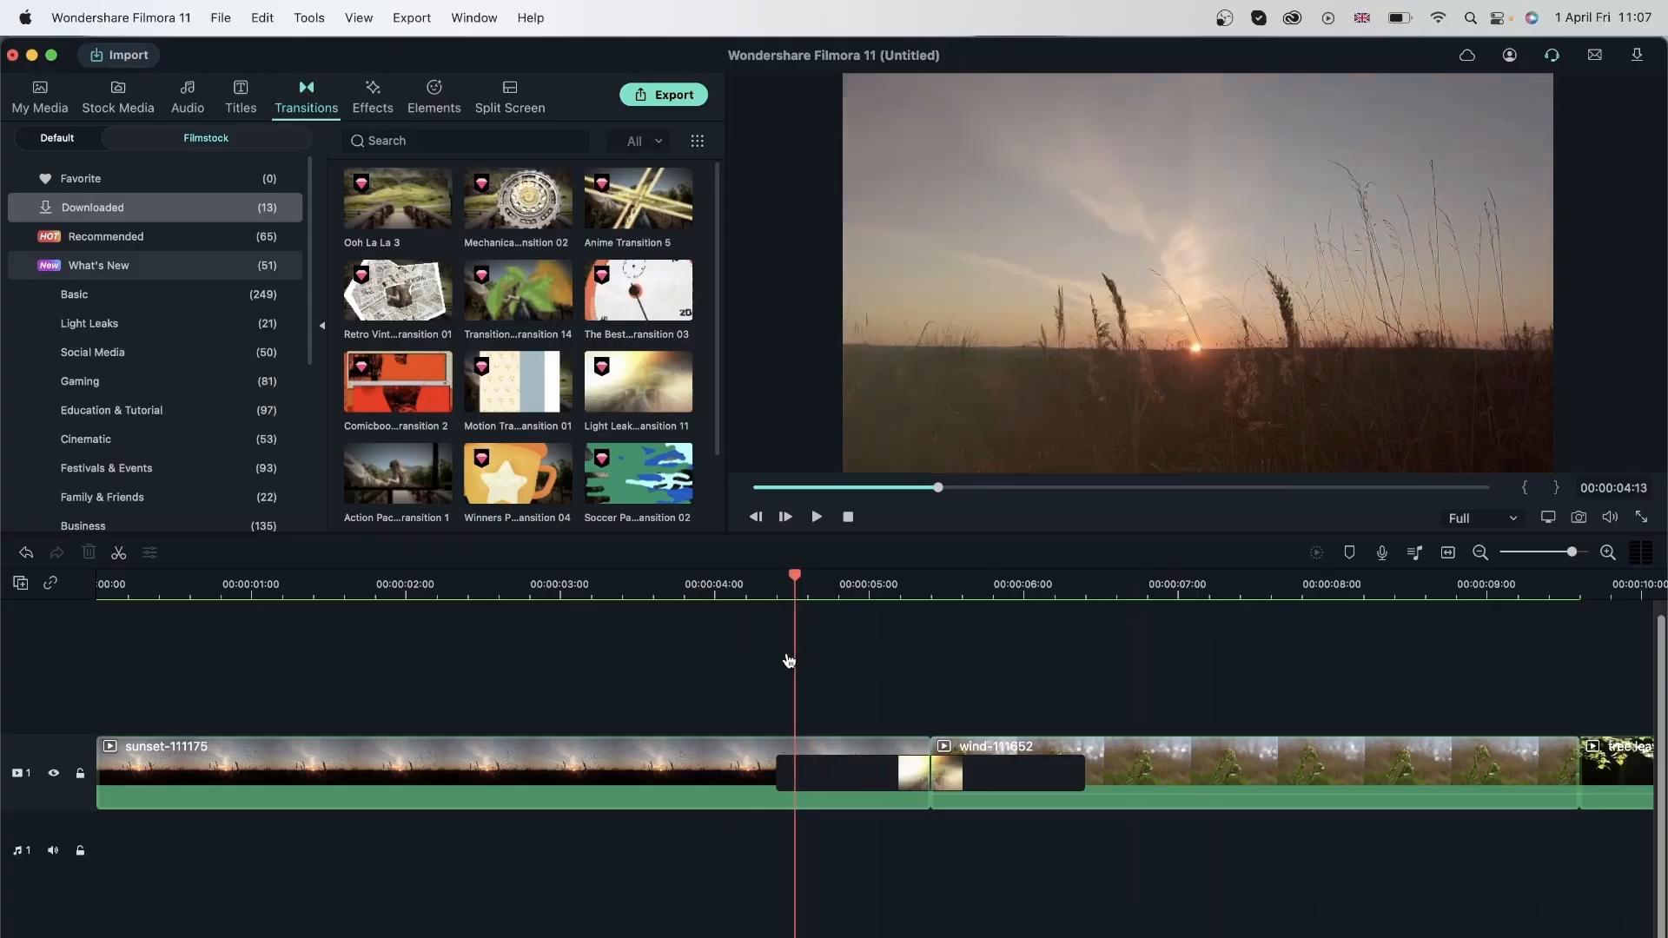
pyautogui.moveTo(790, 662); pyautogui.dragTo(483, 583)
# Replace the Light Leak transition with the downloaded Comicbook transition 2 and scrub the playhead across it
pyautogui.moveTo(401, 386); pyautogui.dragTo(870, 770)
pyautogui.moveTo(780, 589); pyautogui.dragTo(1183, 581)
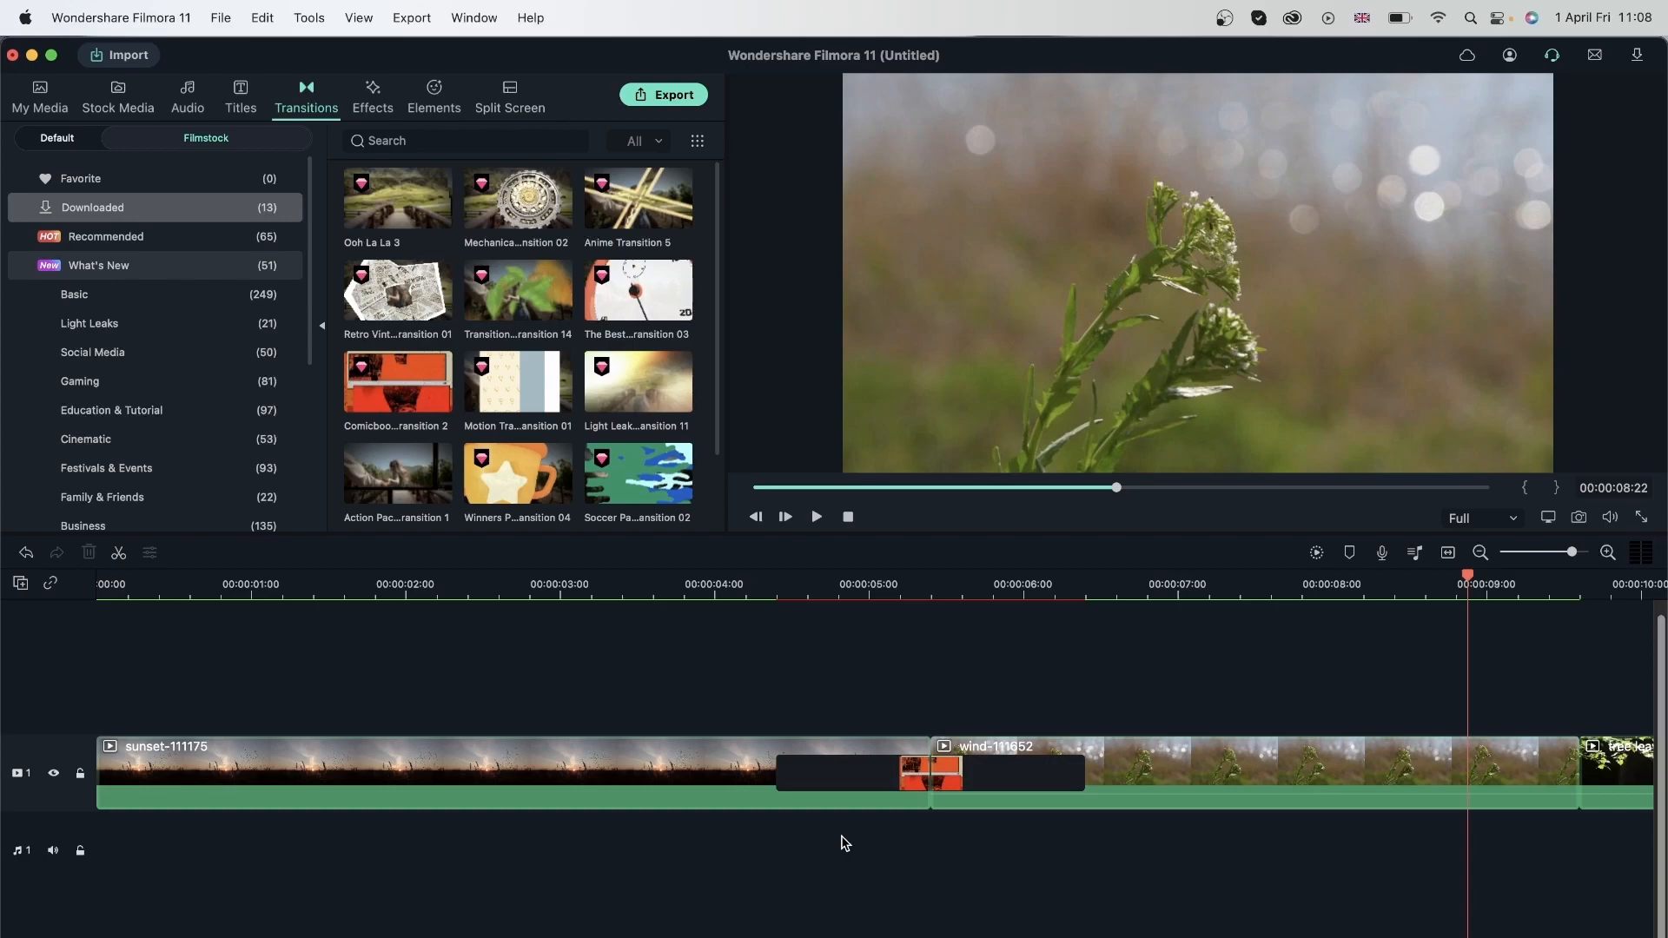
pyautogui.moveTo(1599, 865); pyautogui.dragTo(129, 592)
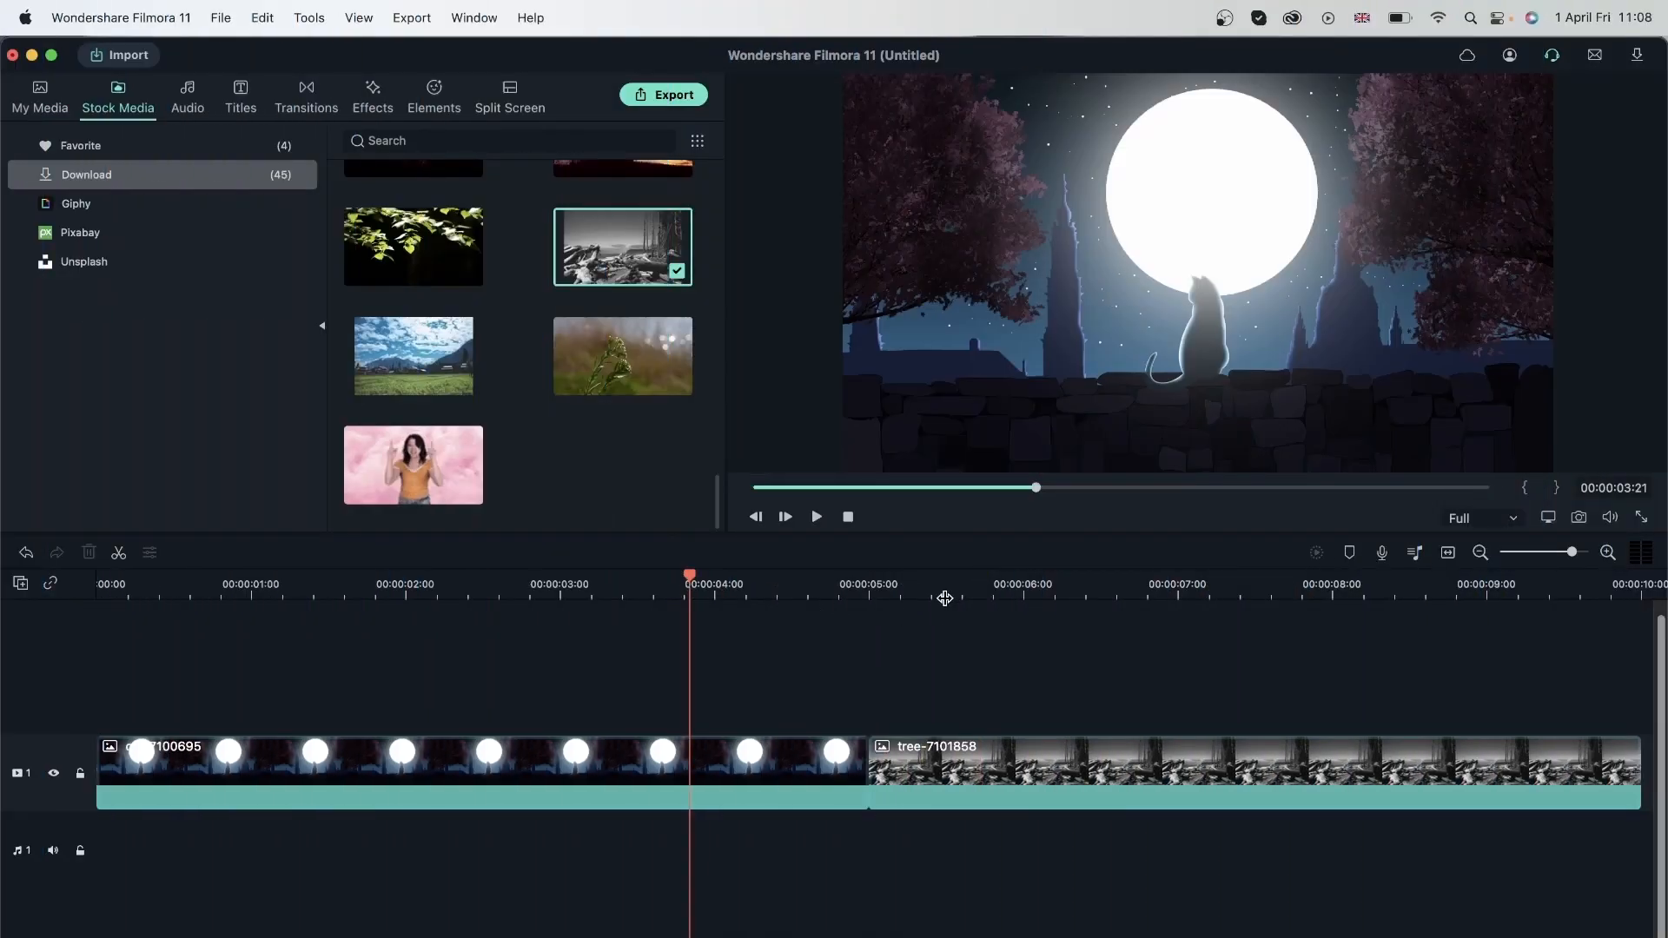
# Apply the downloaded Filmstock Transition 14 between the cat and tree images and play it back from about 3 seconds
pyautogui.click(975, 574)
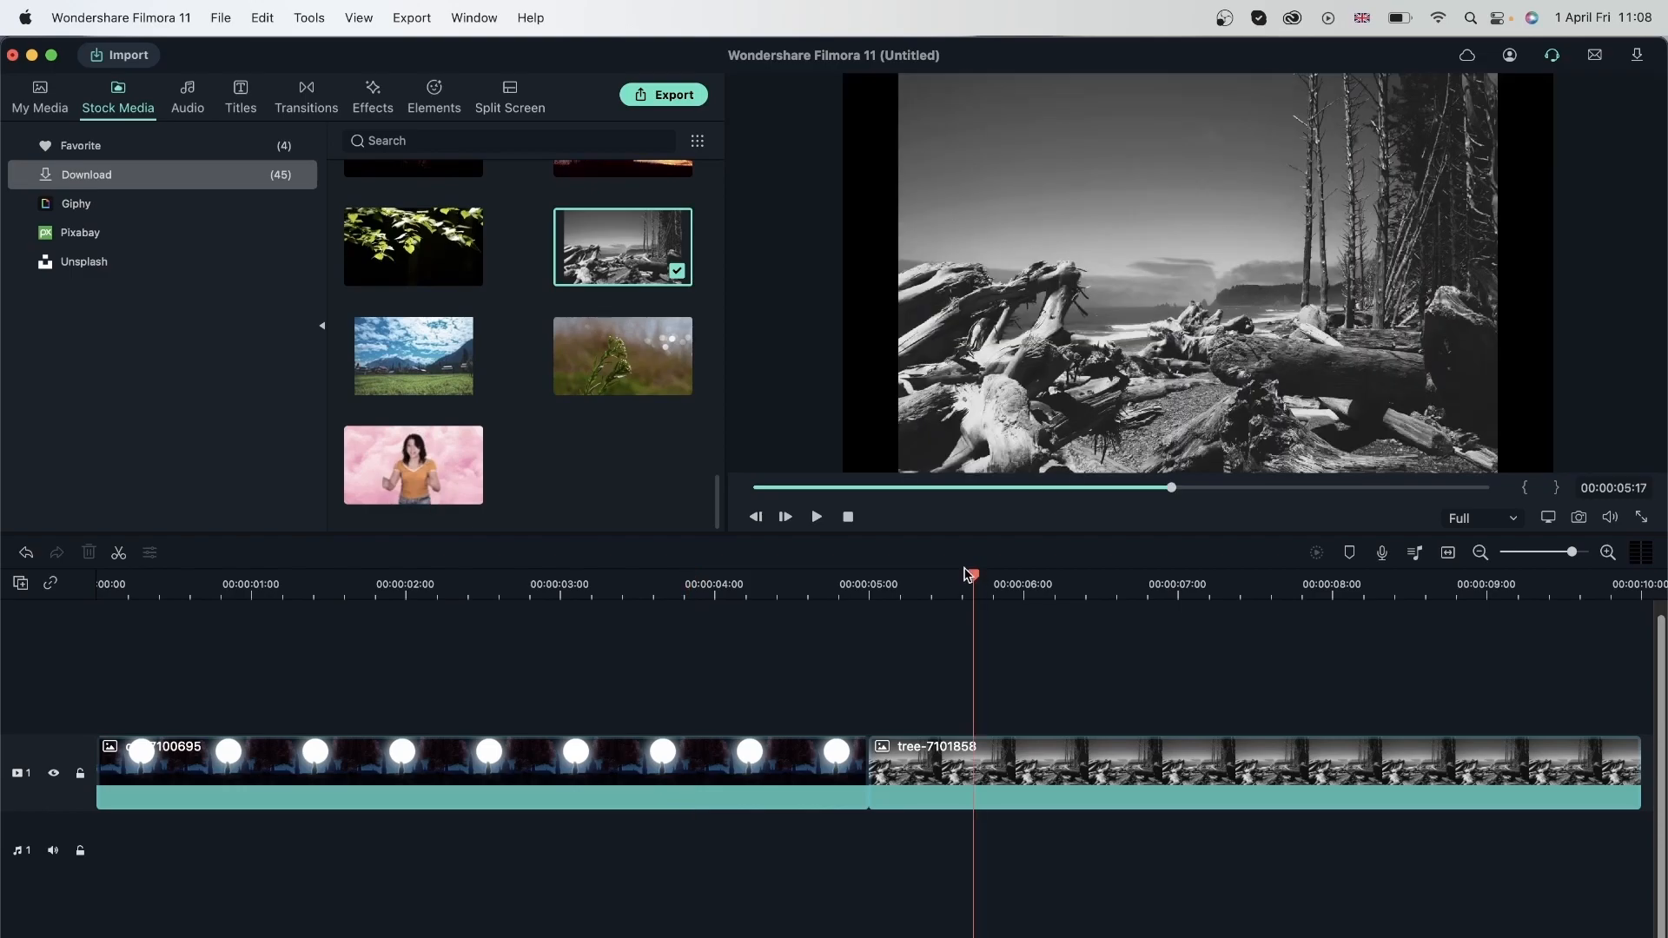
pyautogui.click(327, 96)
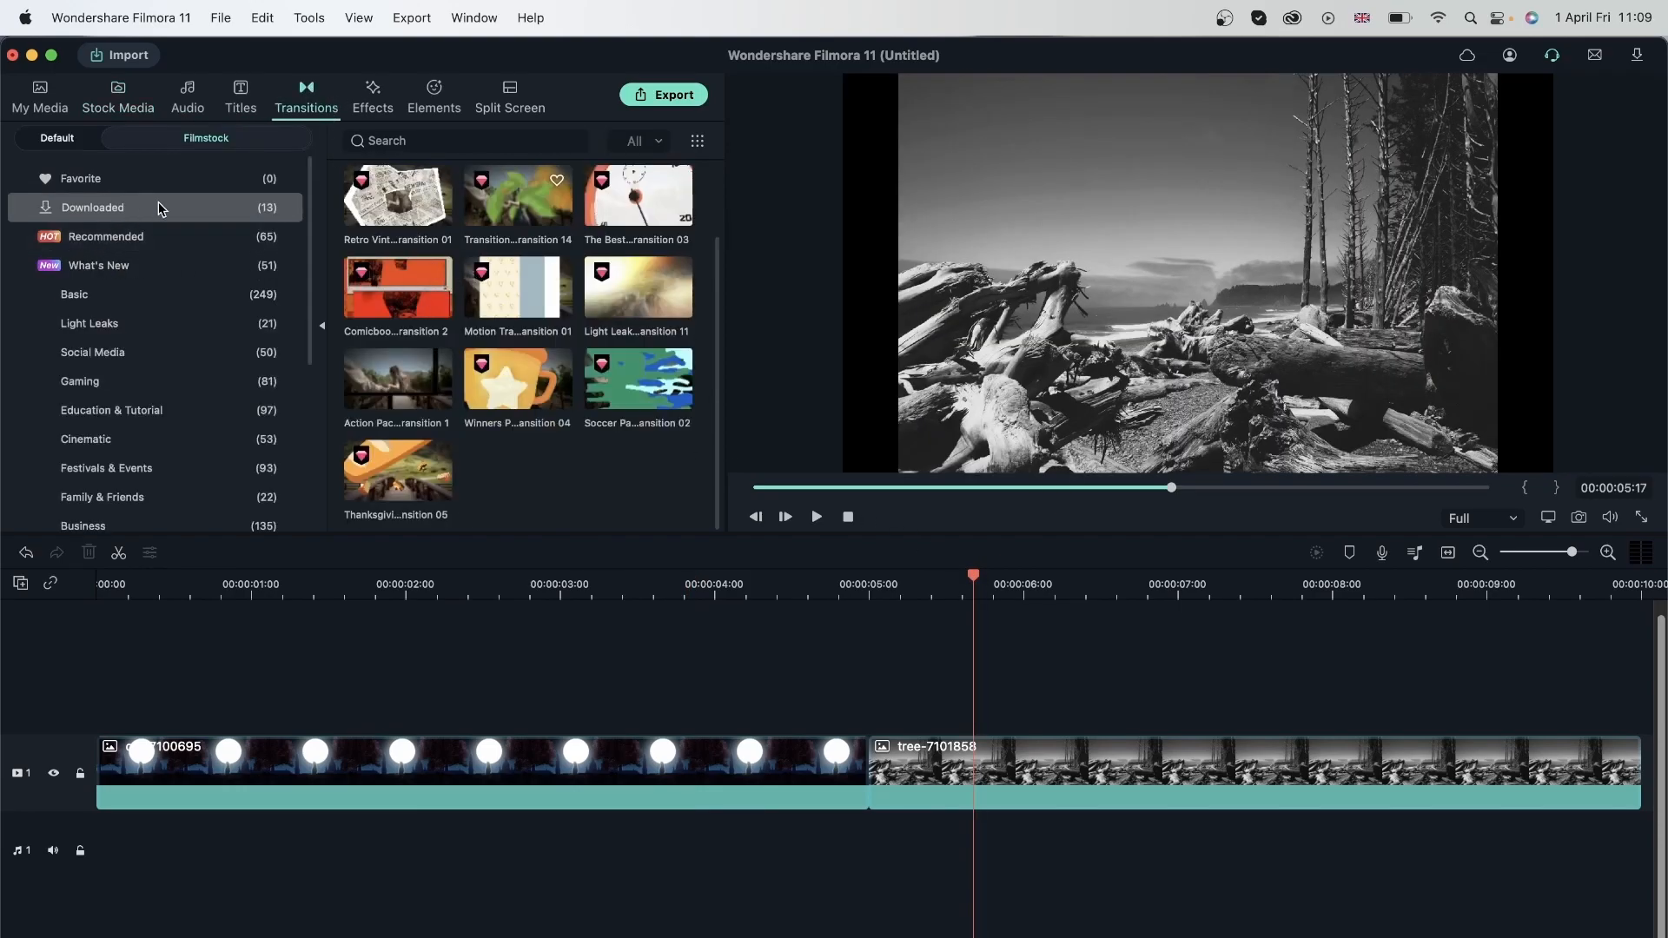
pyautogui.moveTo(513, 215); pyautogui.dragTo(816, 771)
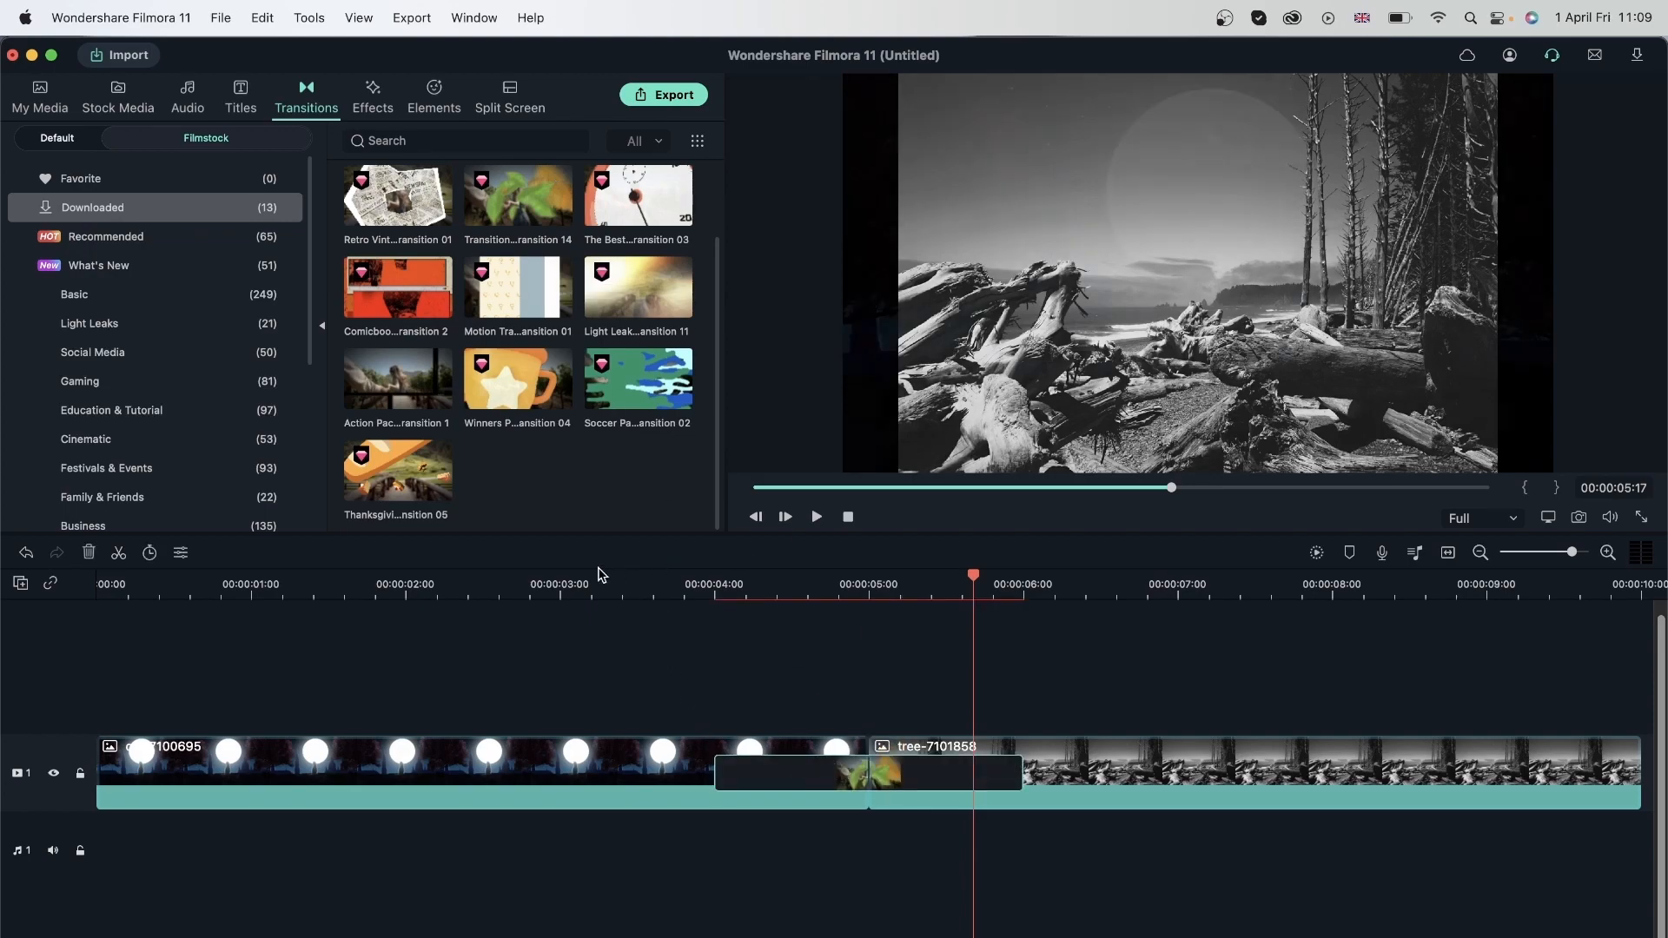
pyautogui.click(571, 584)
pyautogui.press('space')
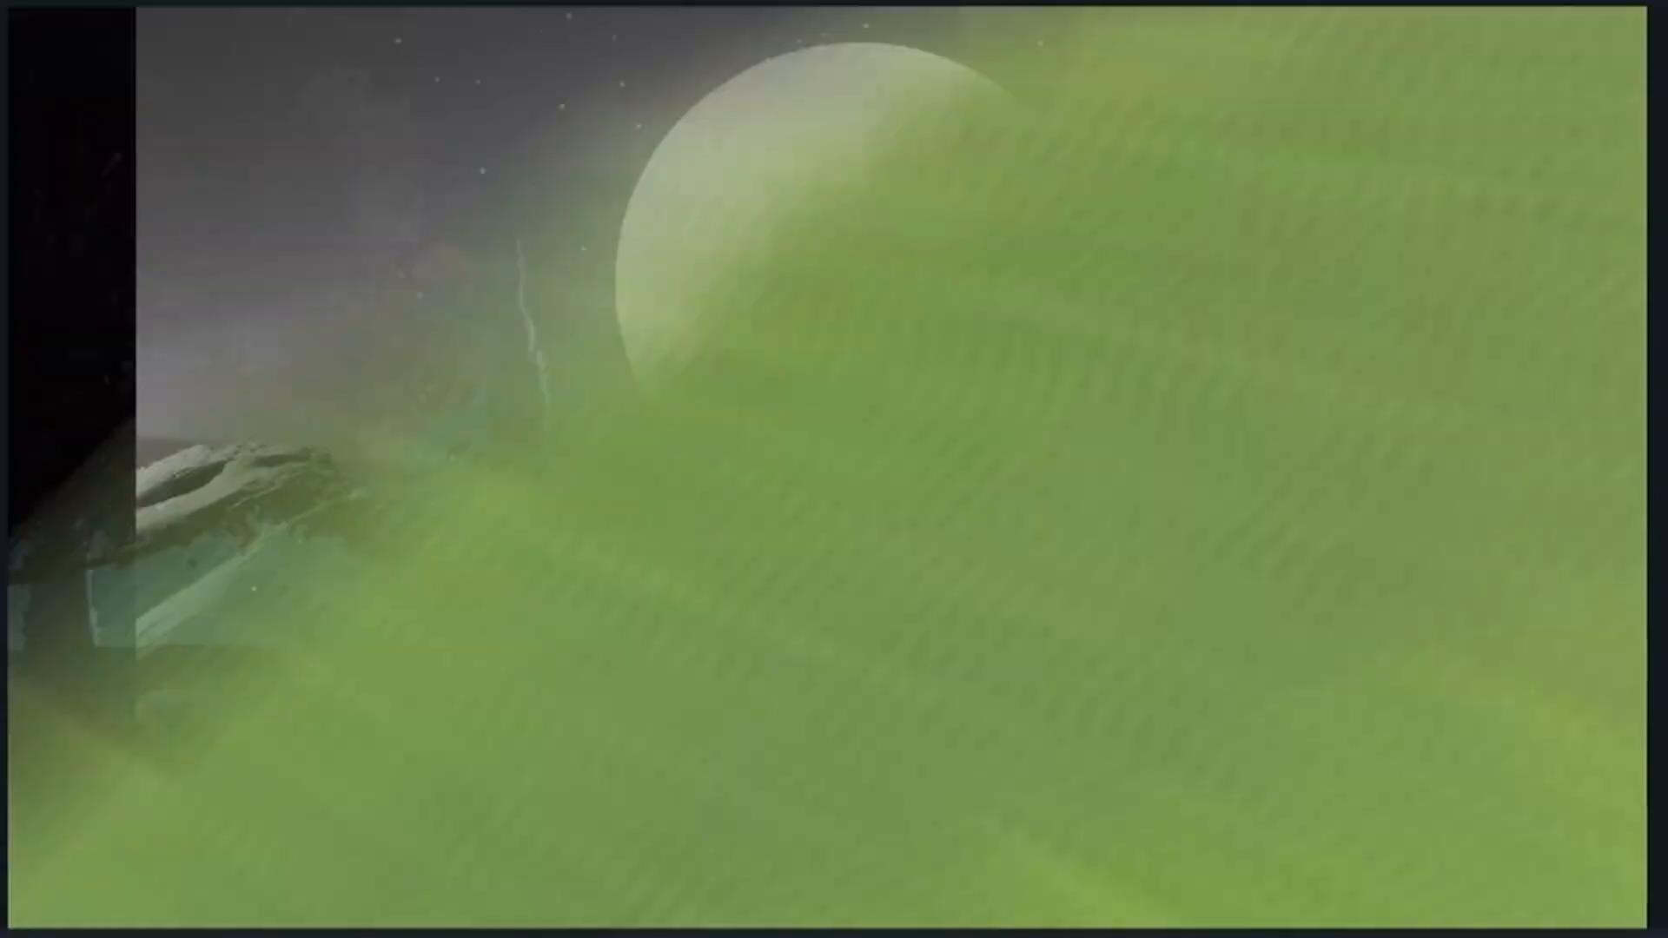
# Replay Transition 14 between the cat and tree images from just before 4 seconds
pyautogui.press('space')
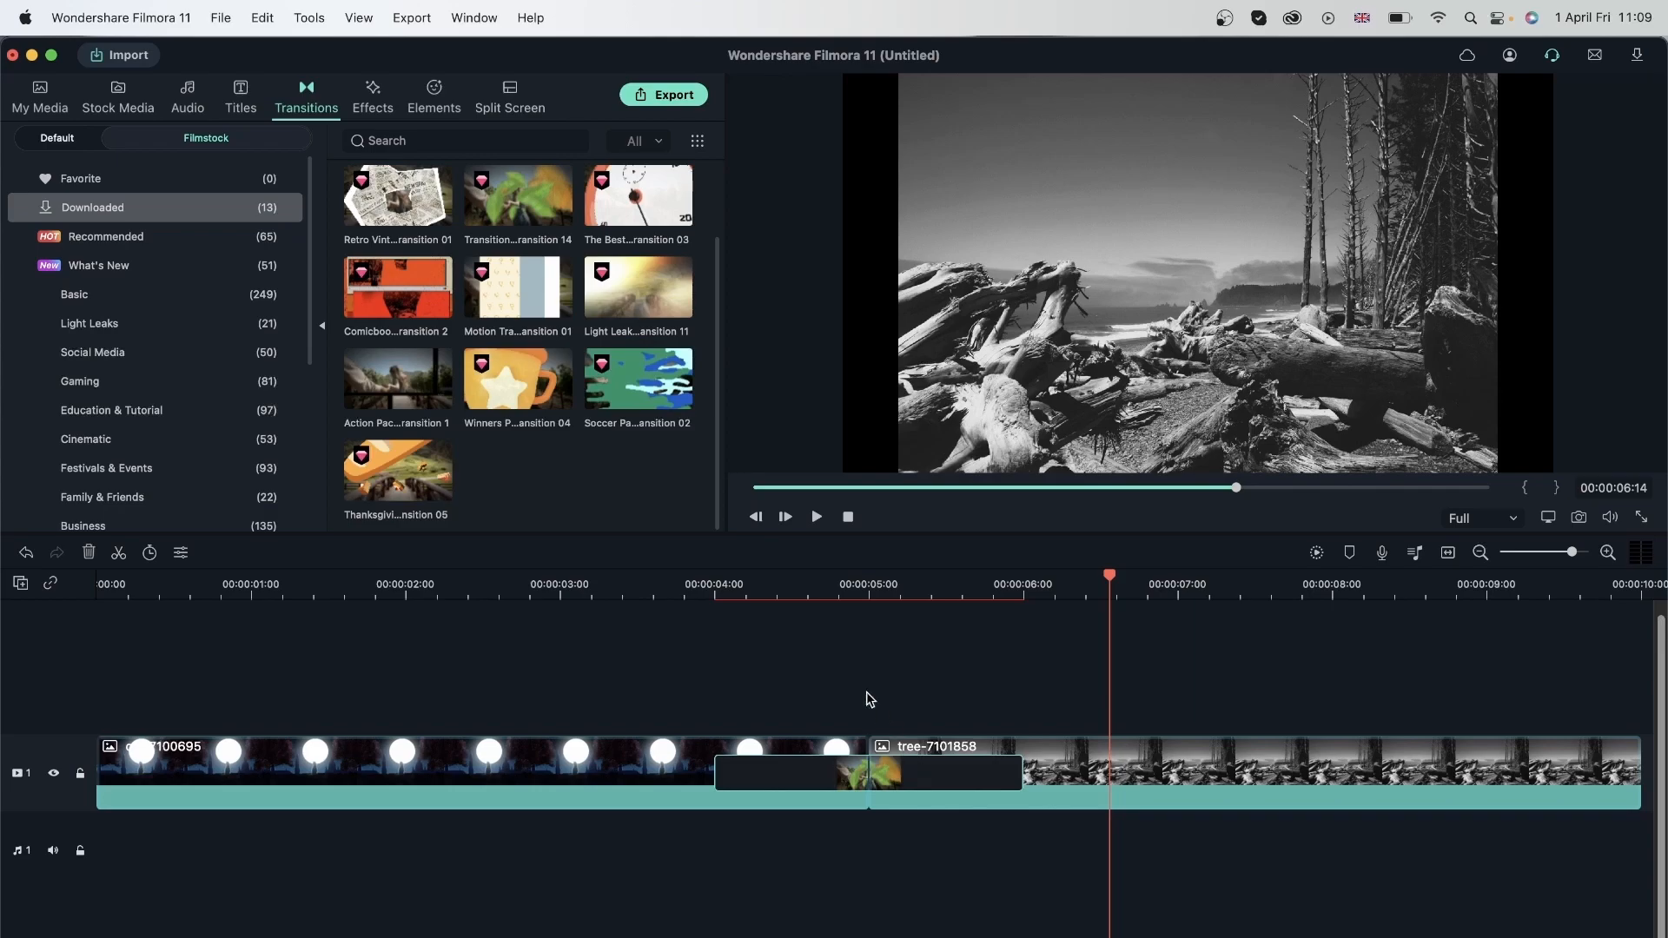
pyautogui.click(692, 586)
pyautogui.press('space')
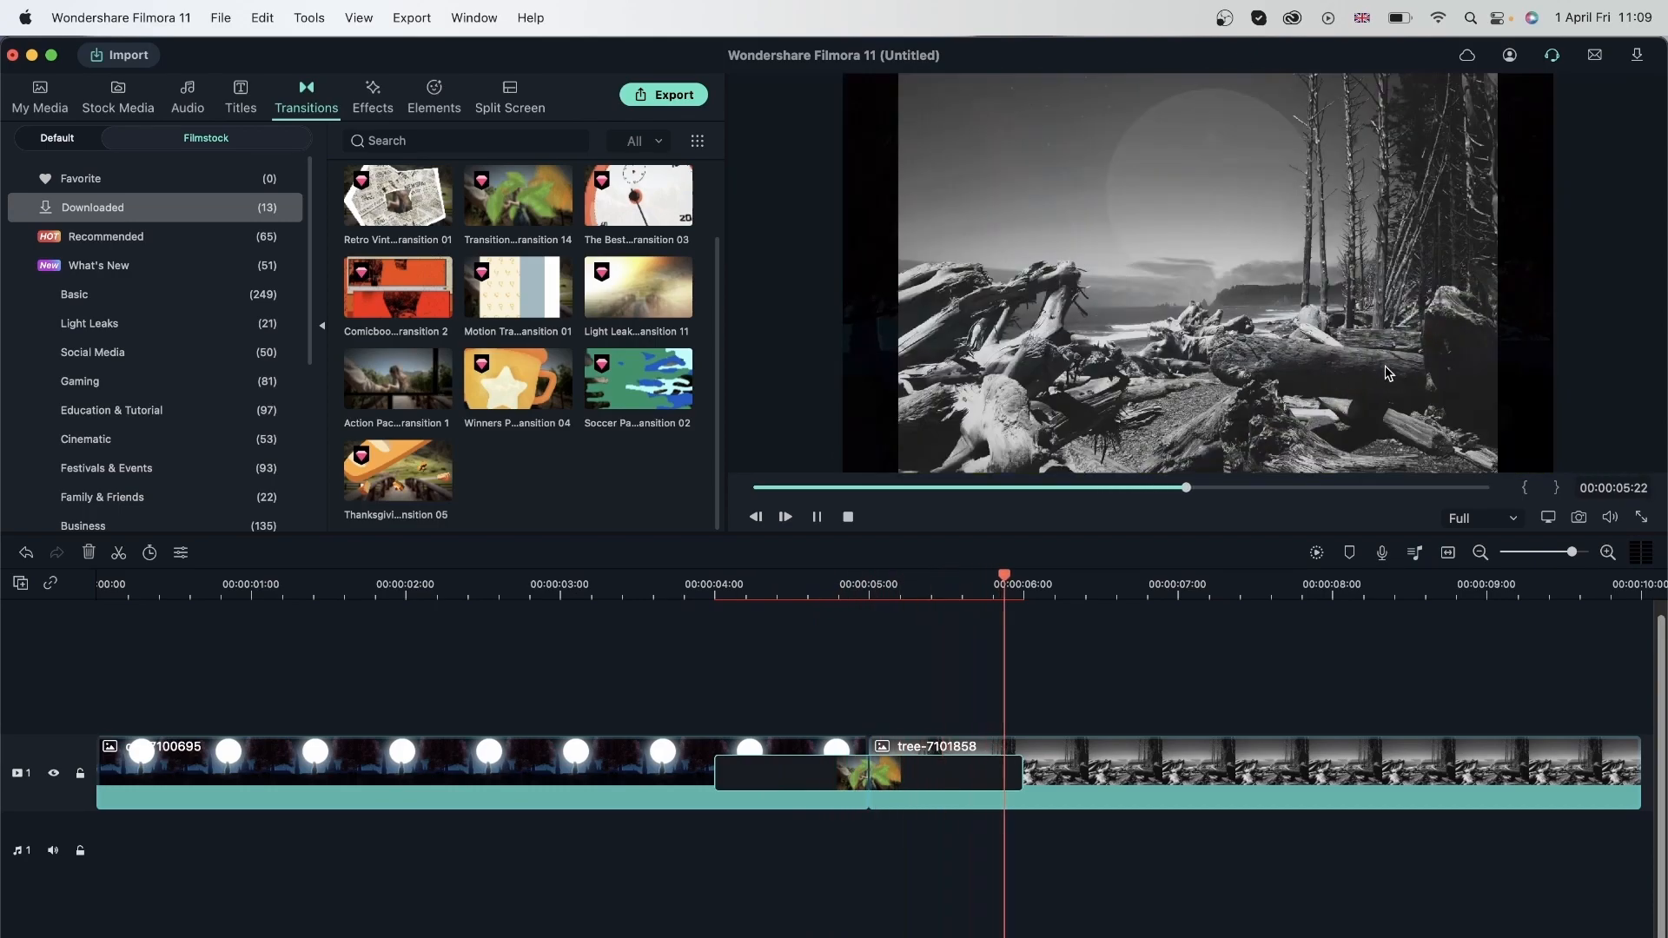
pyautogui.press('space')
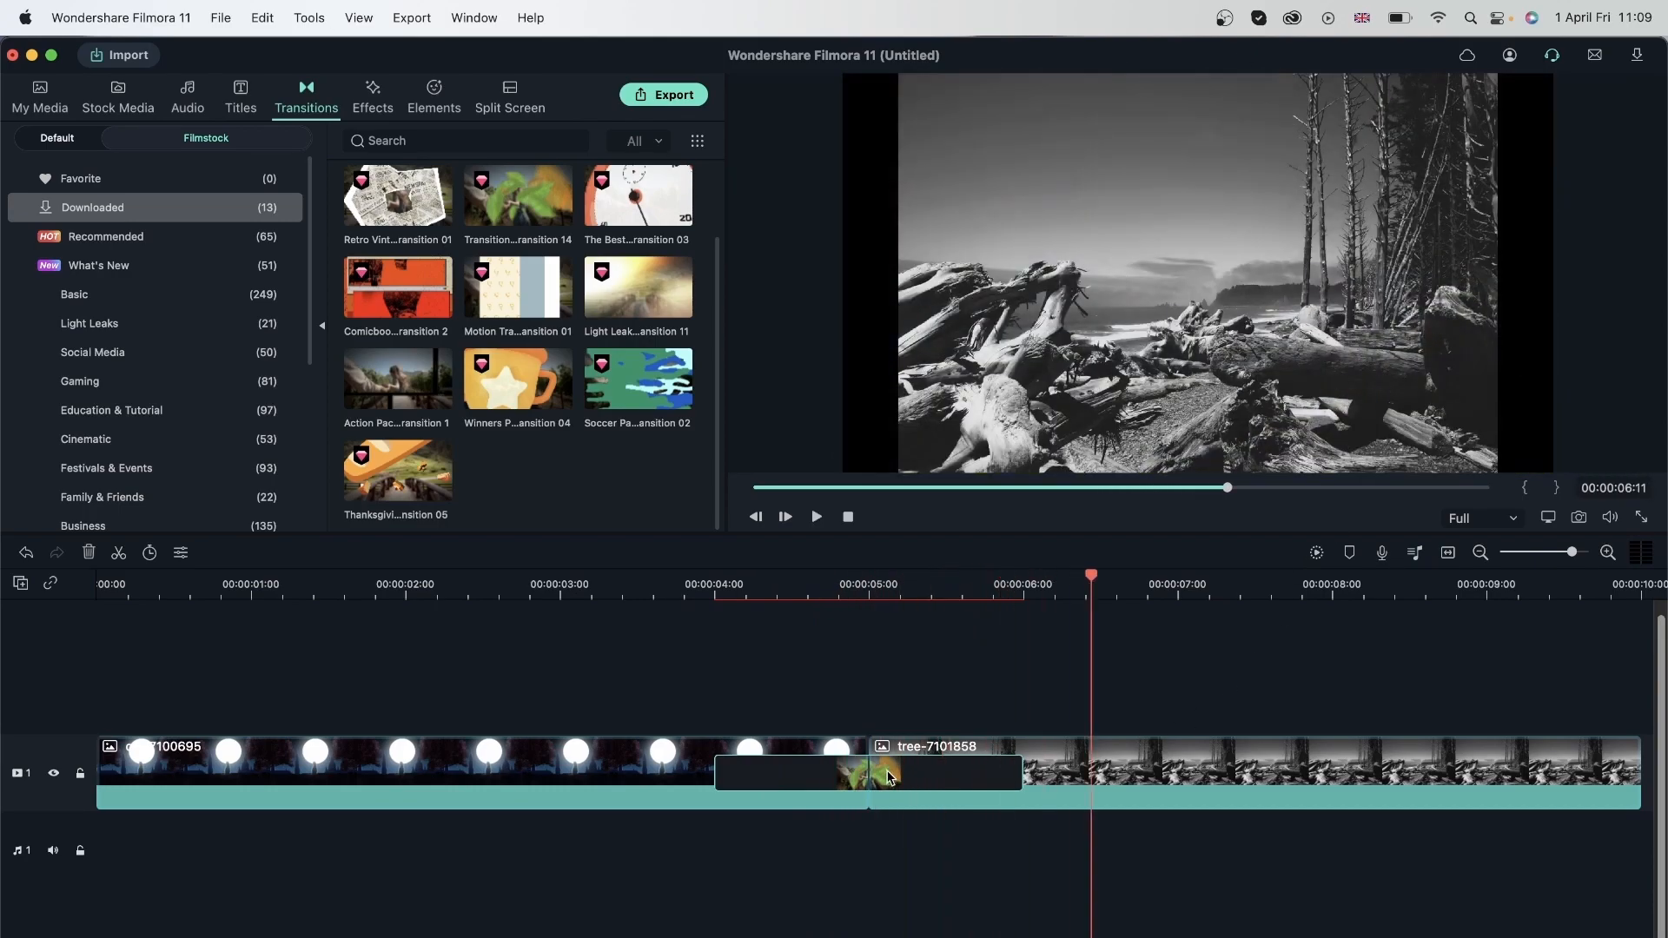
# Delete Transition 14 and place the tree image on the second video track as a small overlay starting at about 2.2 seconds
pyautogui.click(89, 553)
pyautogui.moveTo(1029, 787); pyautogui.dragTo(616, 600)
pyautogui.click(585, 586)
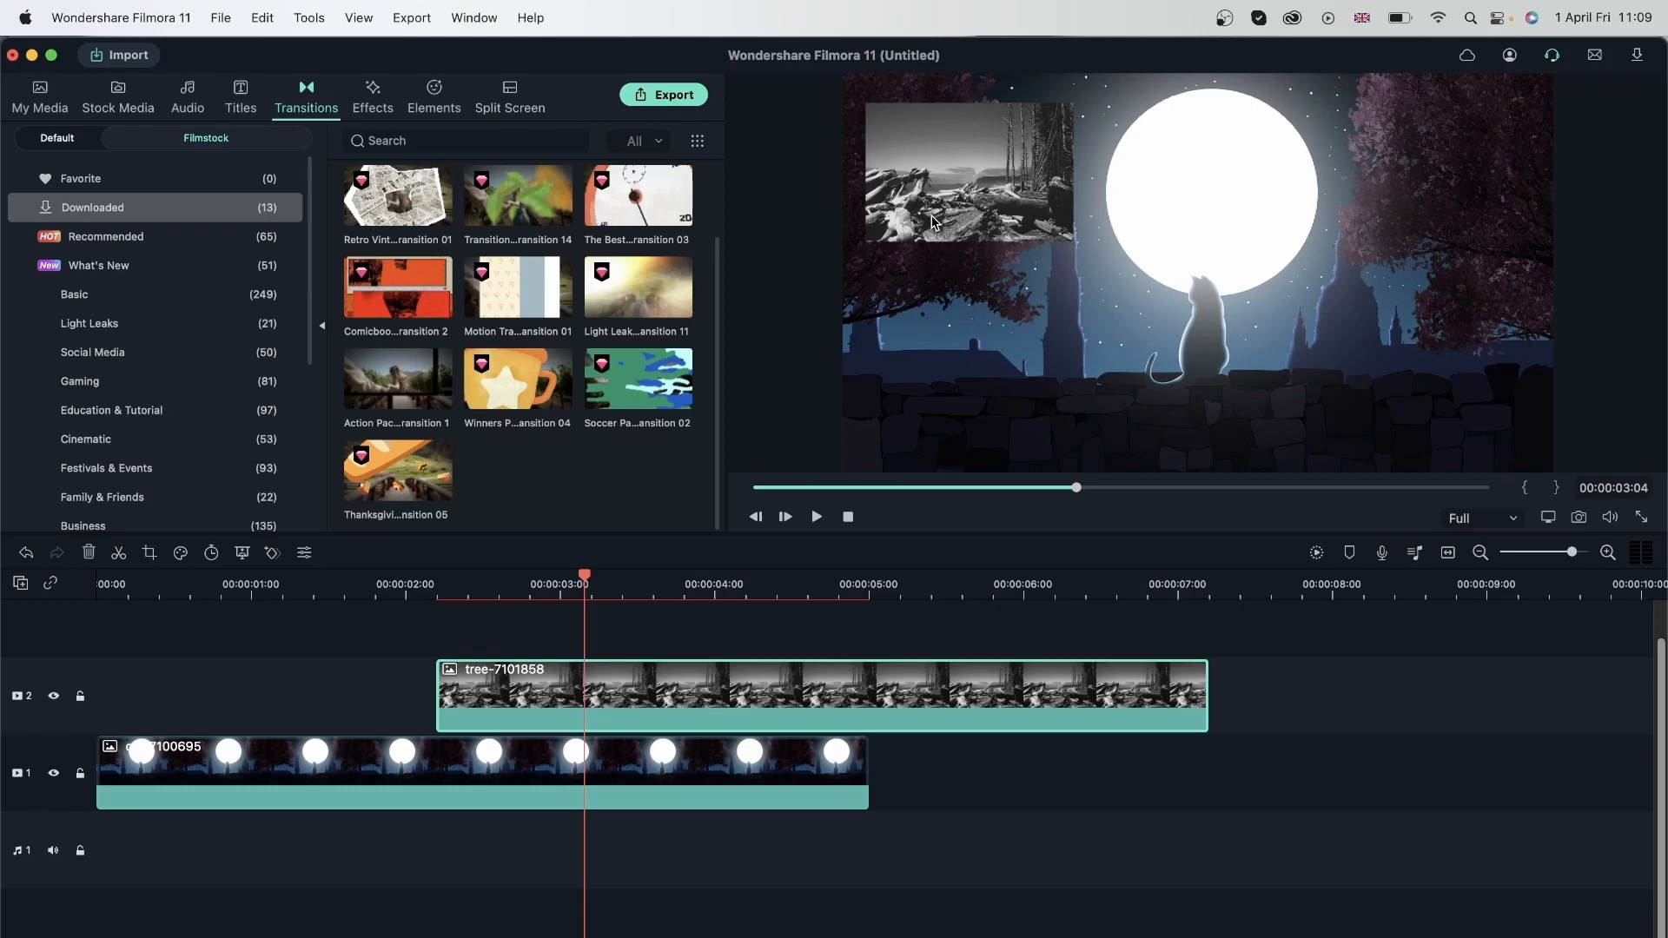
# Apply the downloaded Filmstock Transition 14 to the start of the tree overlay and scrub the playhead through it
pyautogui.click(130, 295)
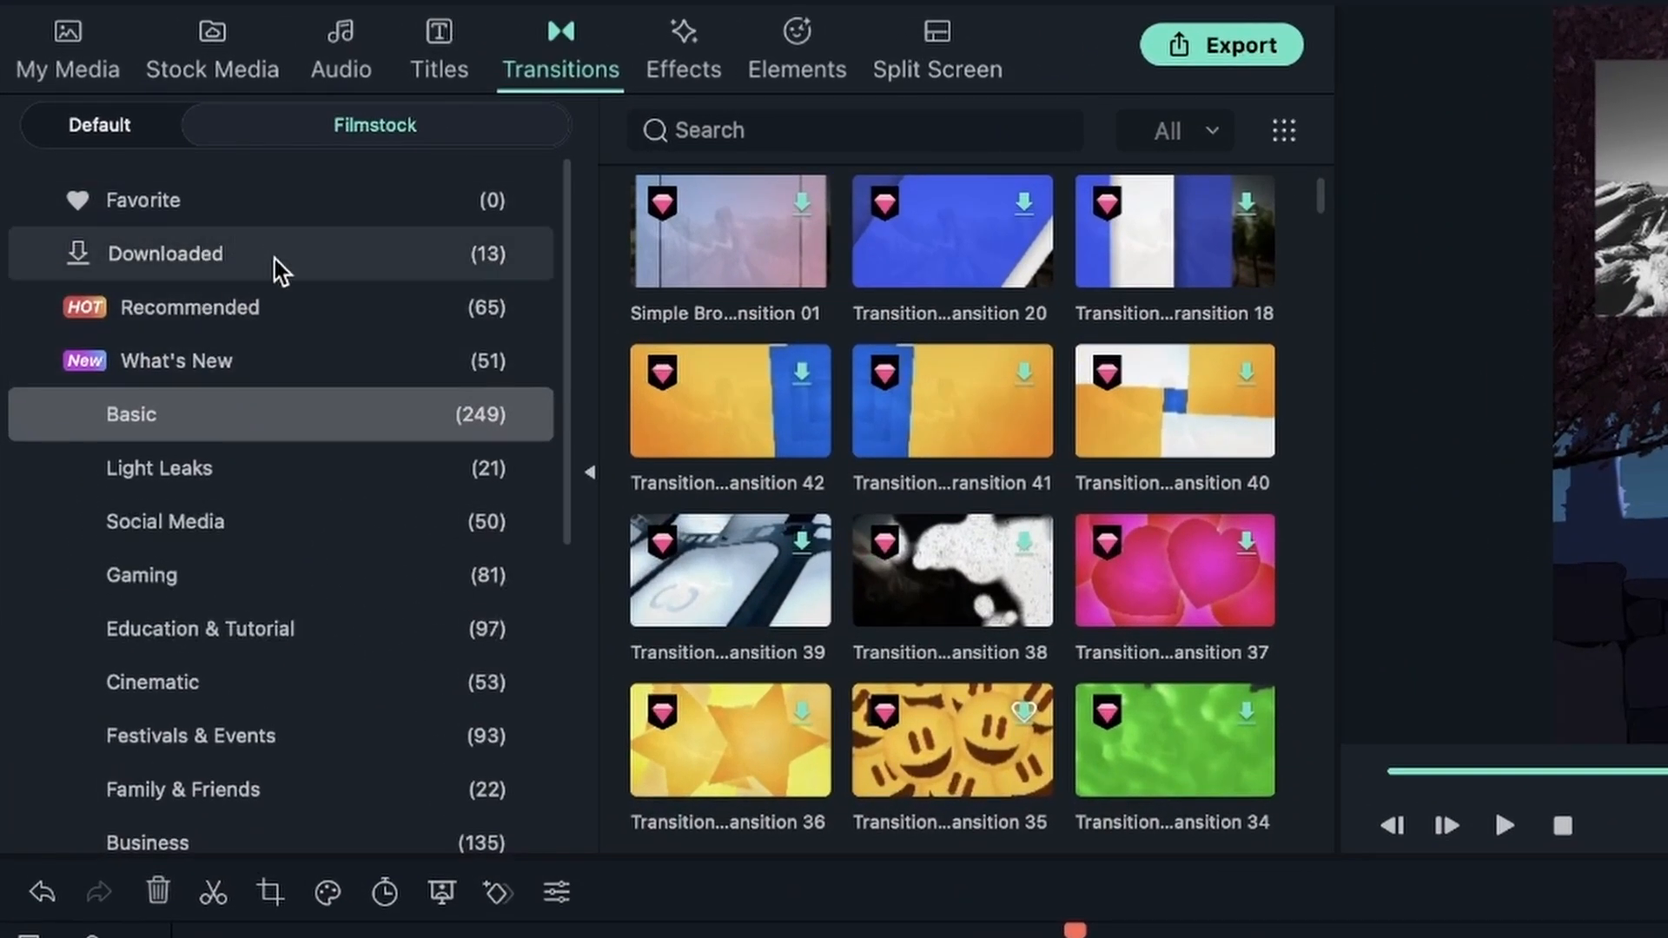
pyautogui.click(275, 259)
pyautogui.moveTo(975, 227); pyautogui.dragTo(644, 900)
pyautogui.press('space')
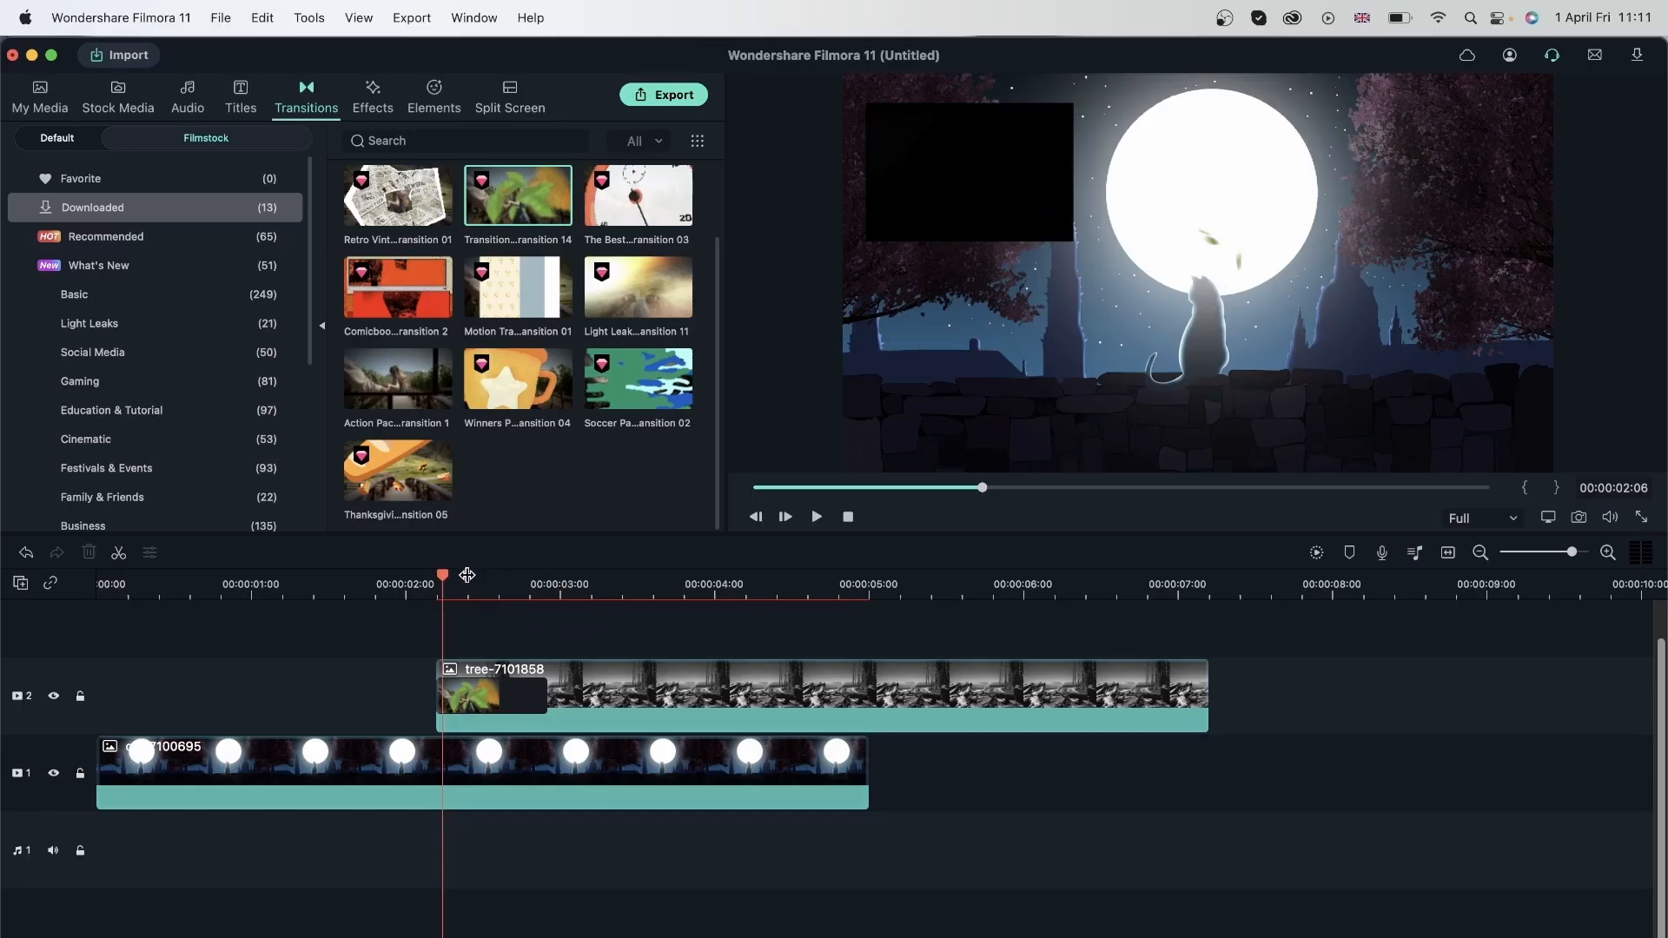
pyautogui.moveTo(442, 574); pyautogui.dragTo(496, 576)
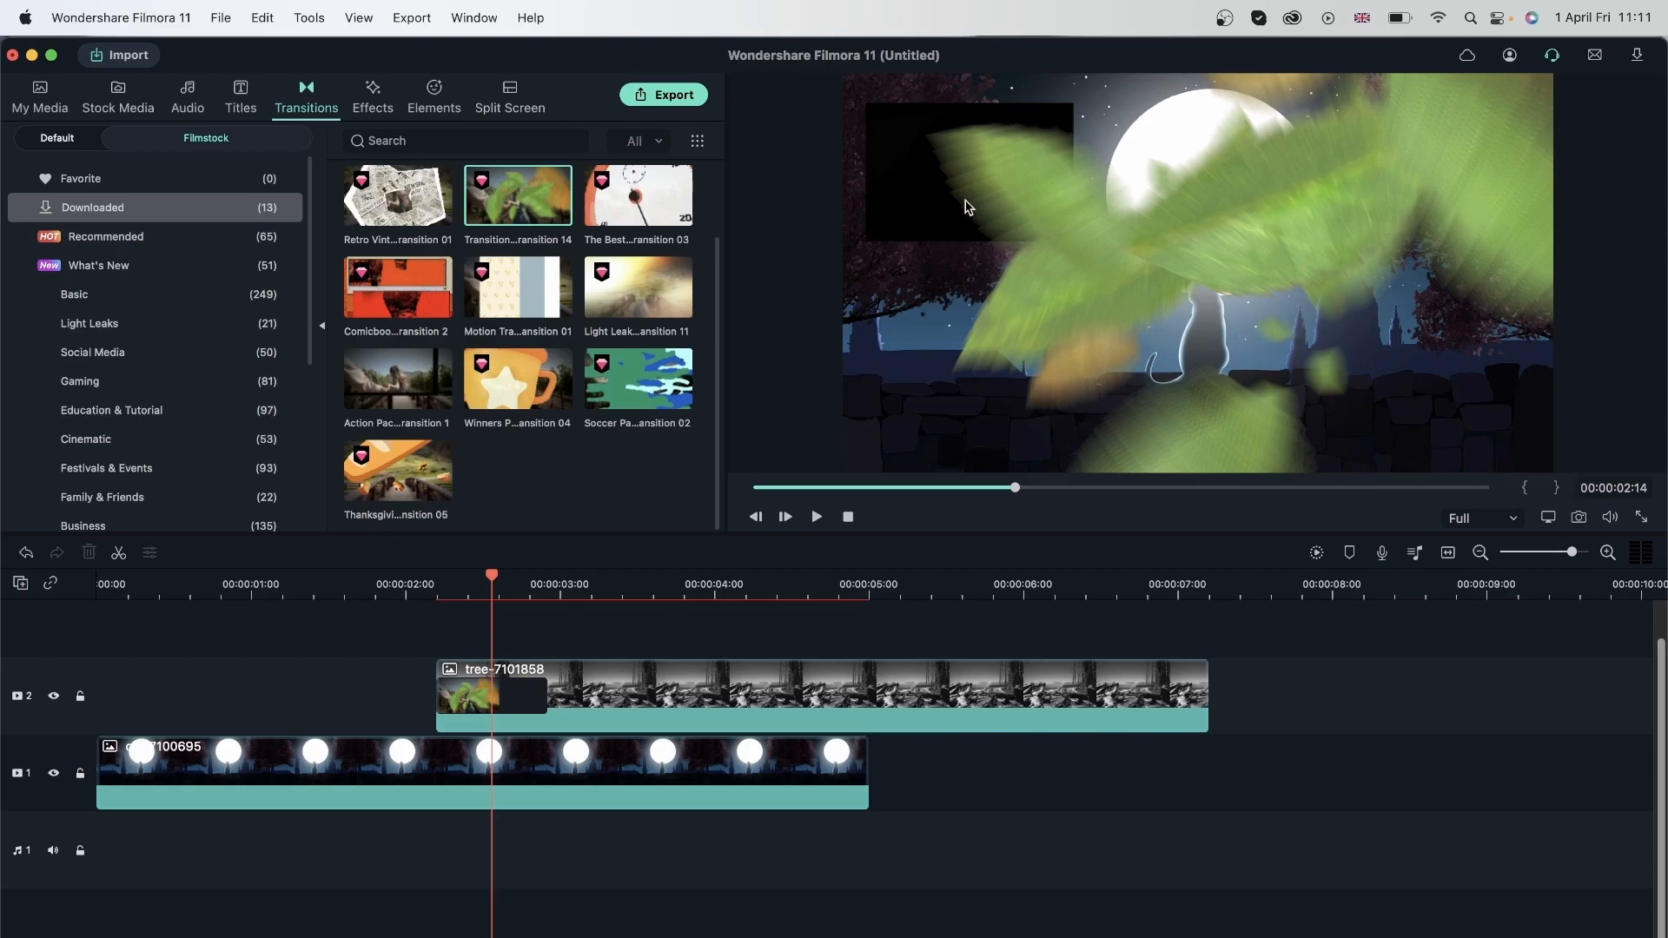
# Replace Transition 14 at the start of the tree overlay with the included Basic transition Dissolve
pyautogui.click(469, 695)
pyautogui.click(89, 552)
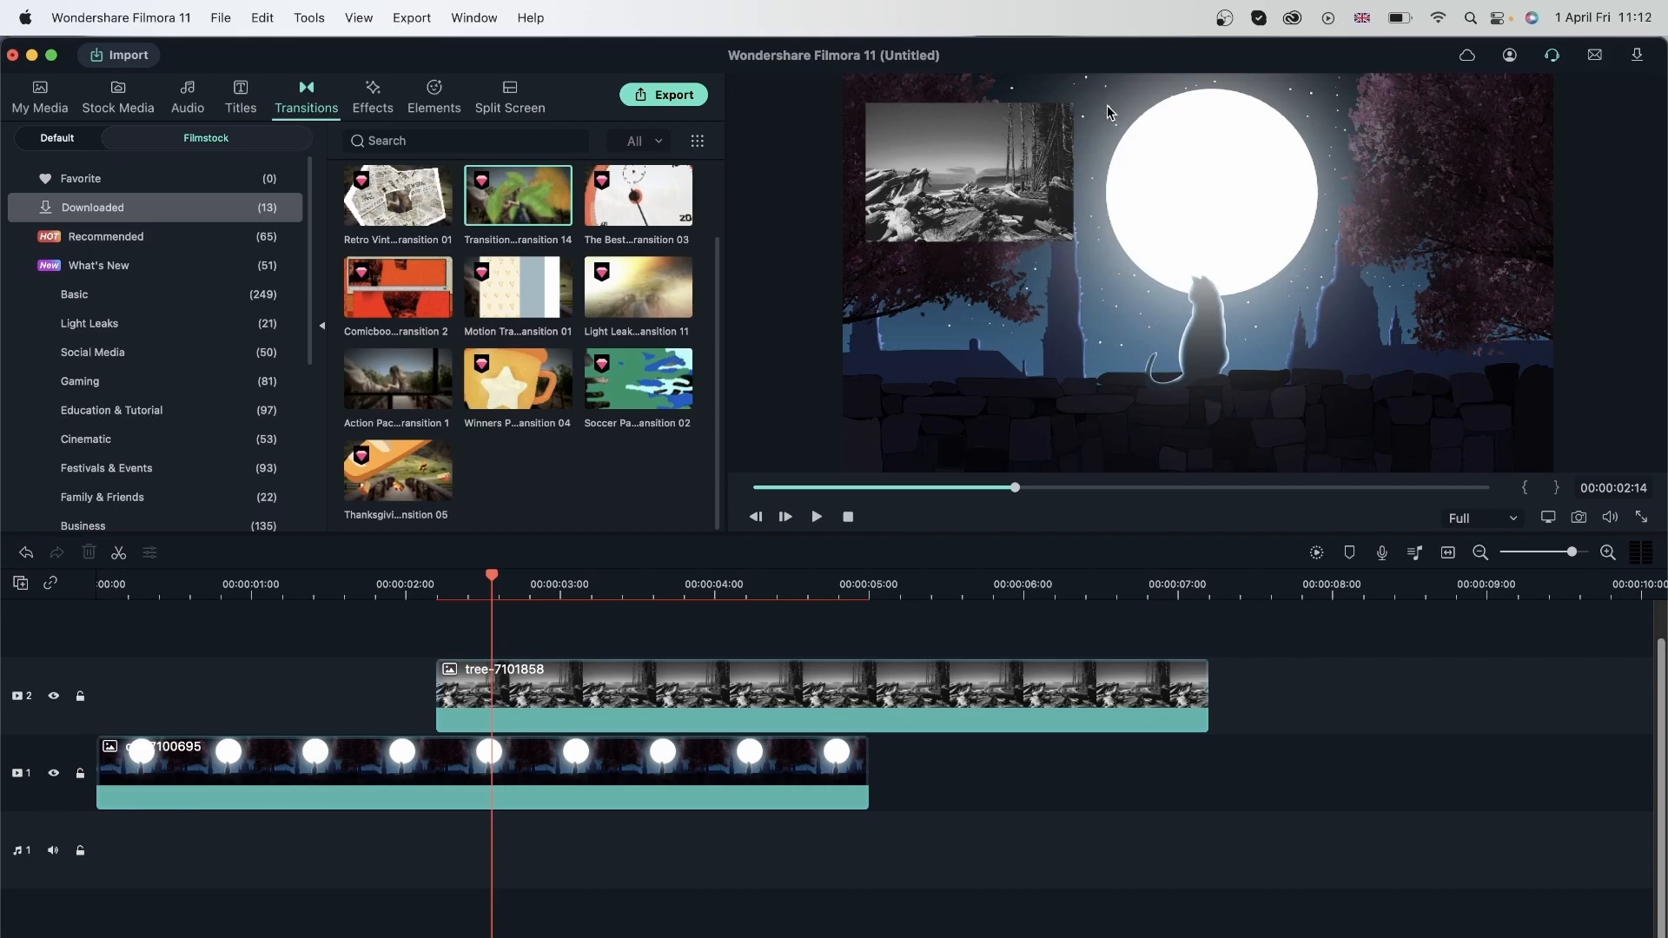
pyautogui.click(77, 144)
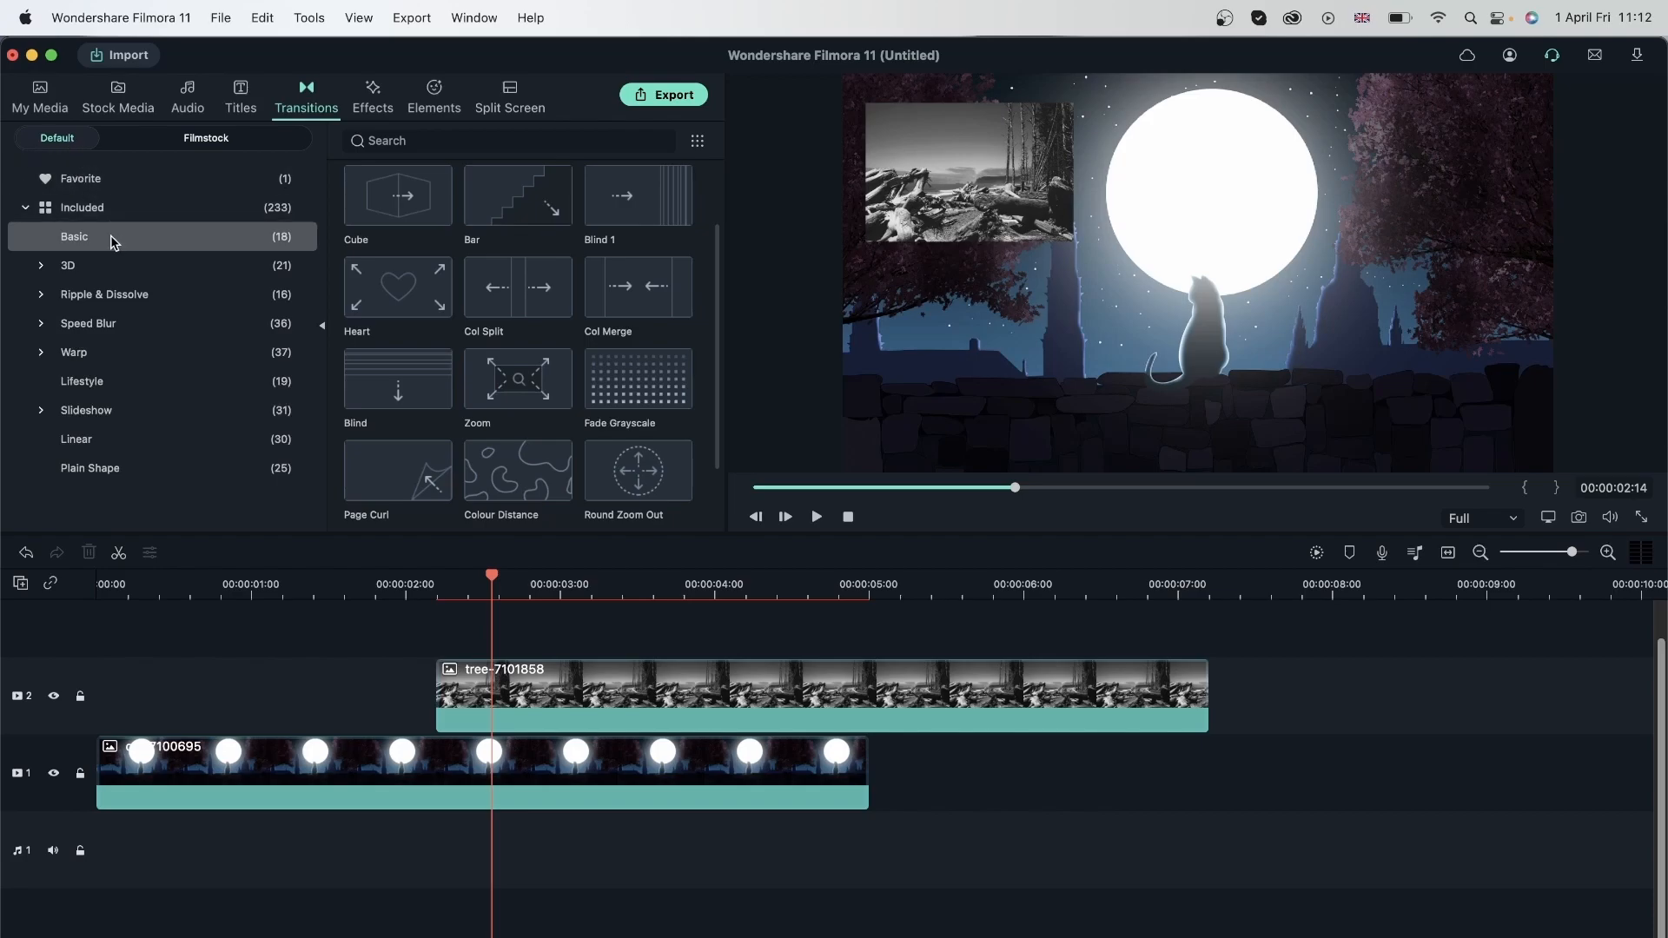
pyautogui.scroll(2, 521, 261)
pyautogui.moveTo(408, 209); pyautogui.dragTo(484, 680)
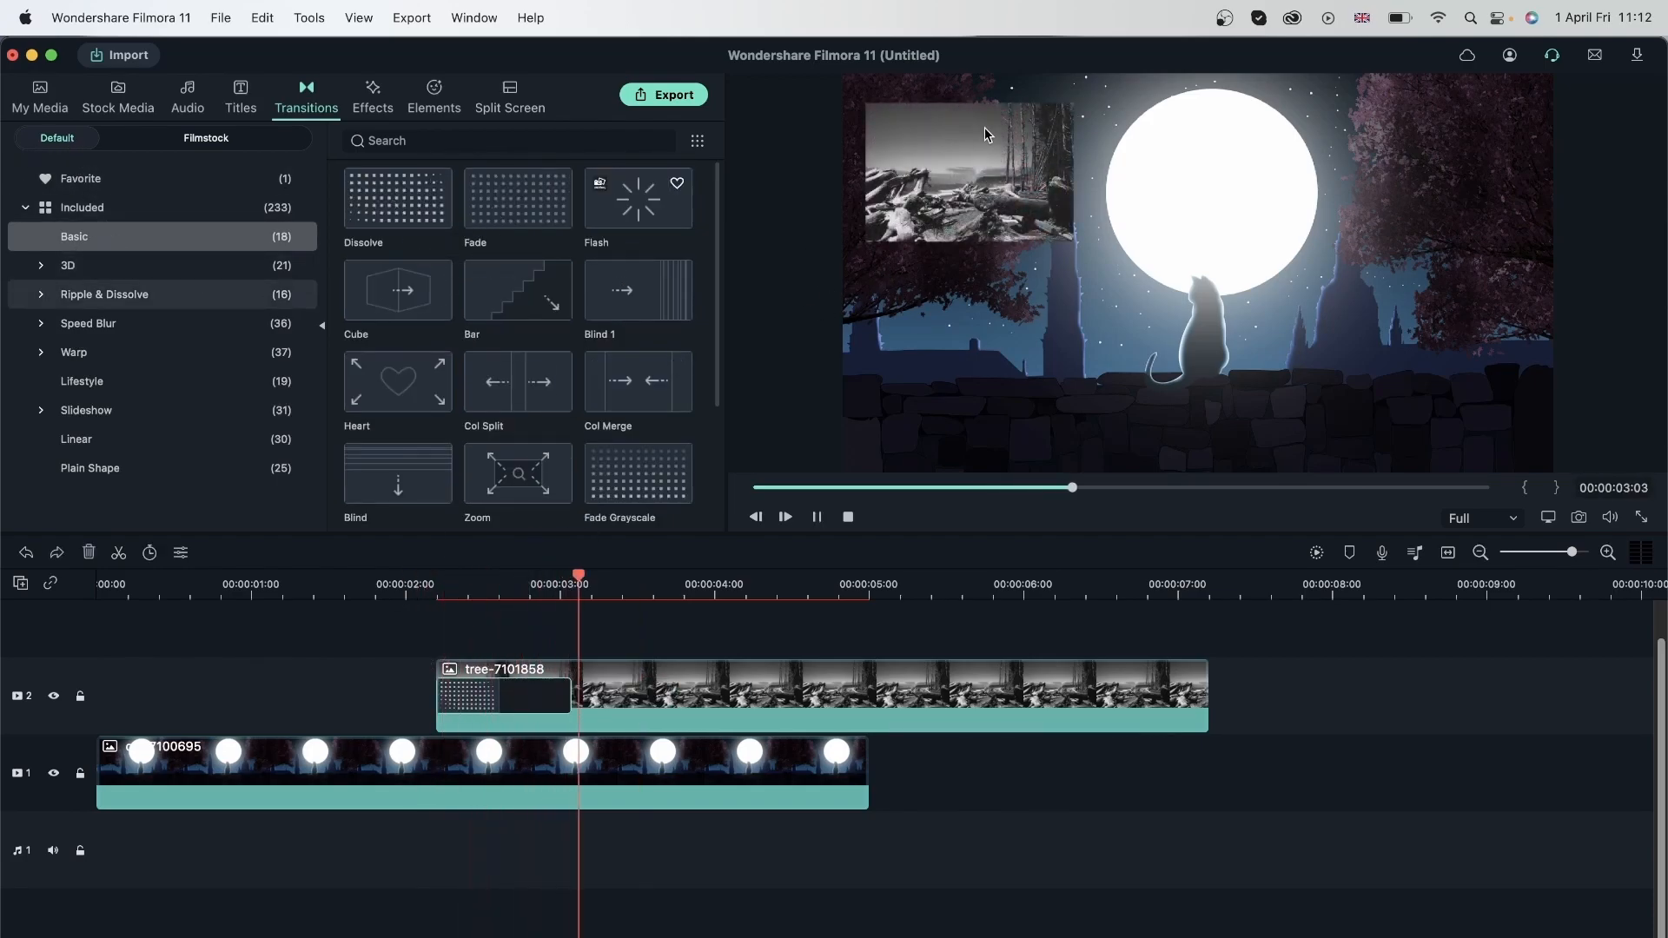
# Play back the Dissolve on the tree overlay from about 2 seconds
pyautogui.press('space')
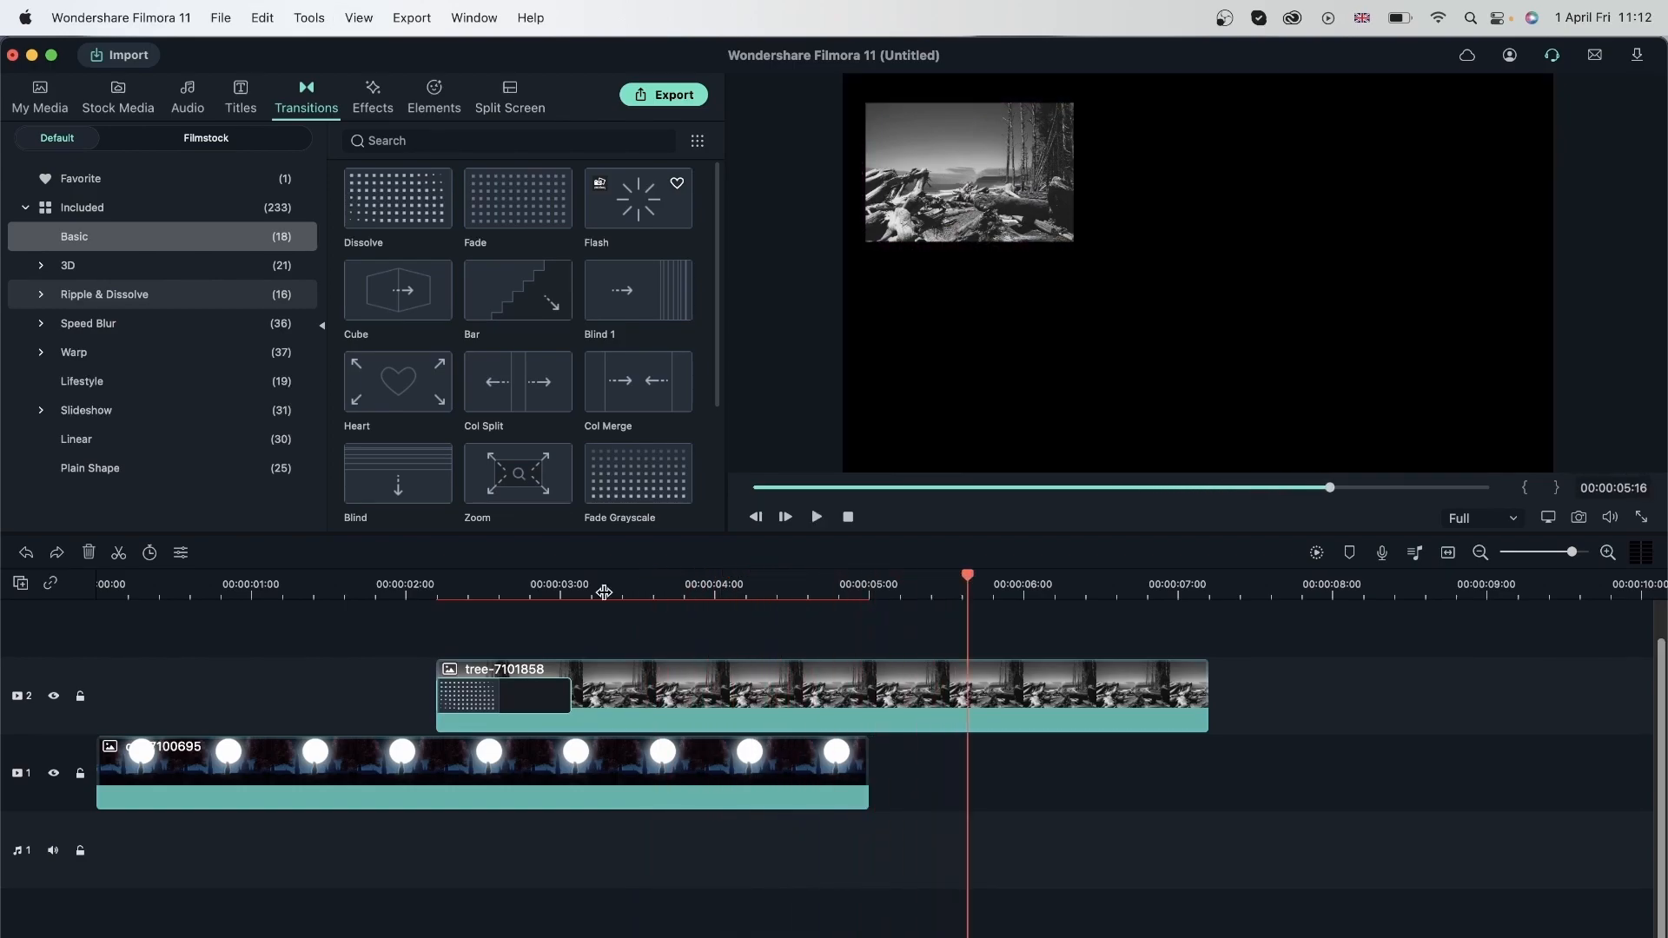
pyautogui.click(426, 591)
pyautogui.press('space')
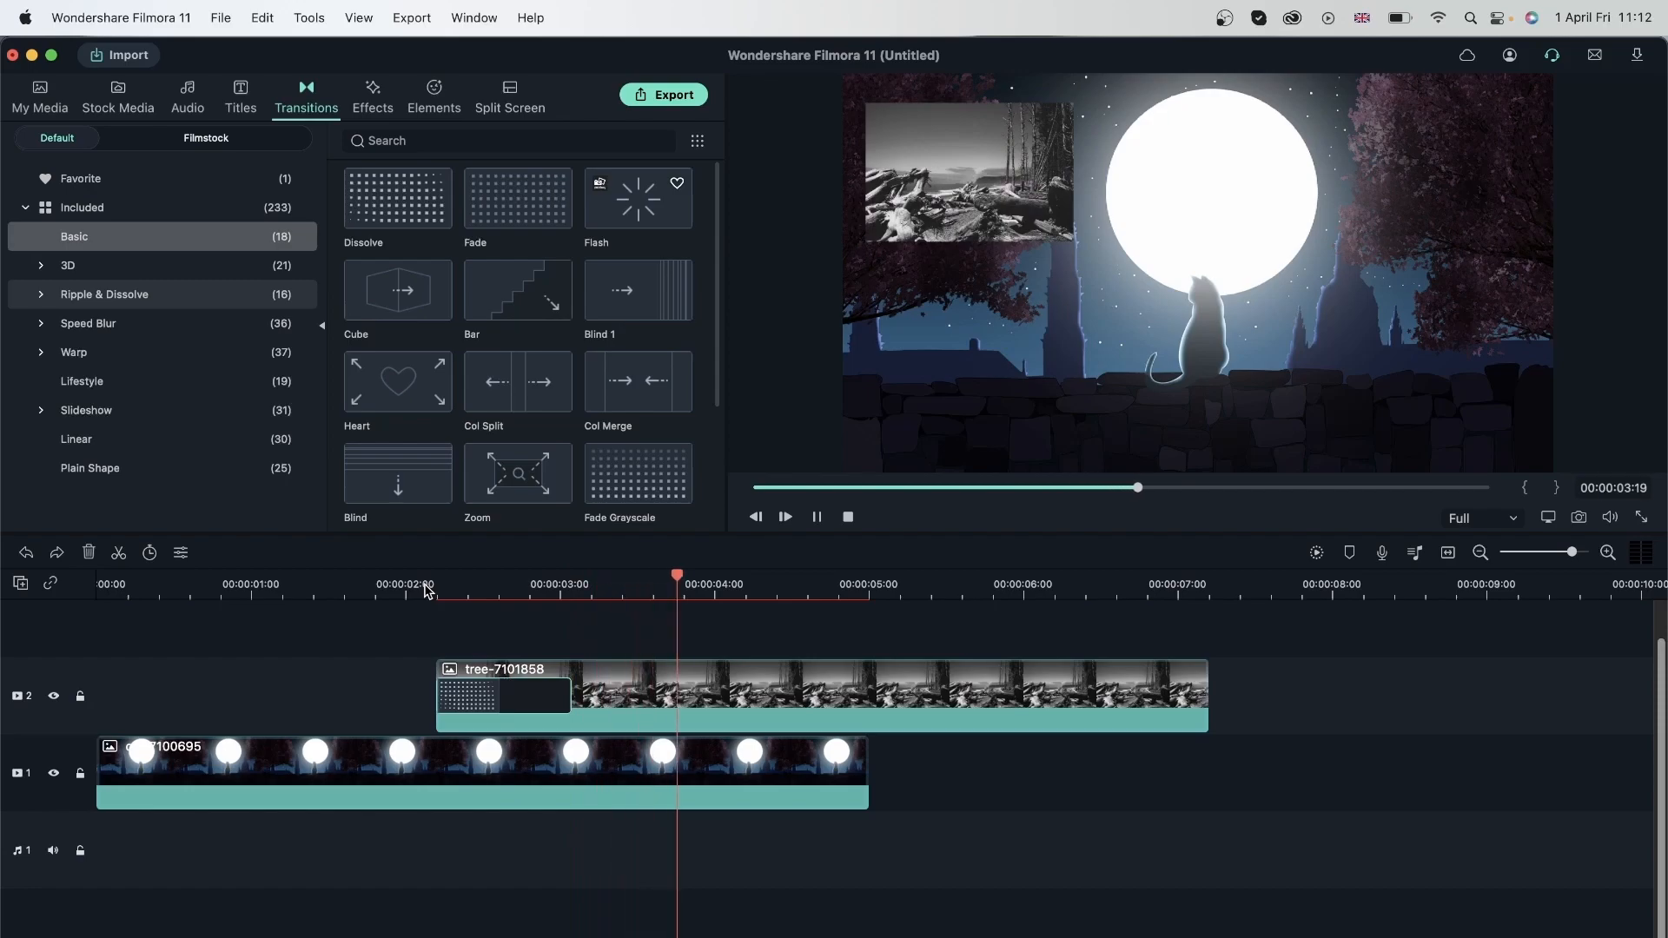
pyautogui.press('space')
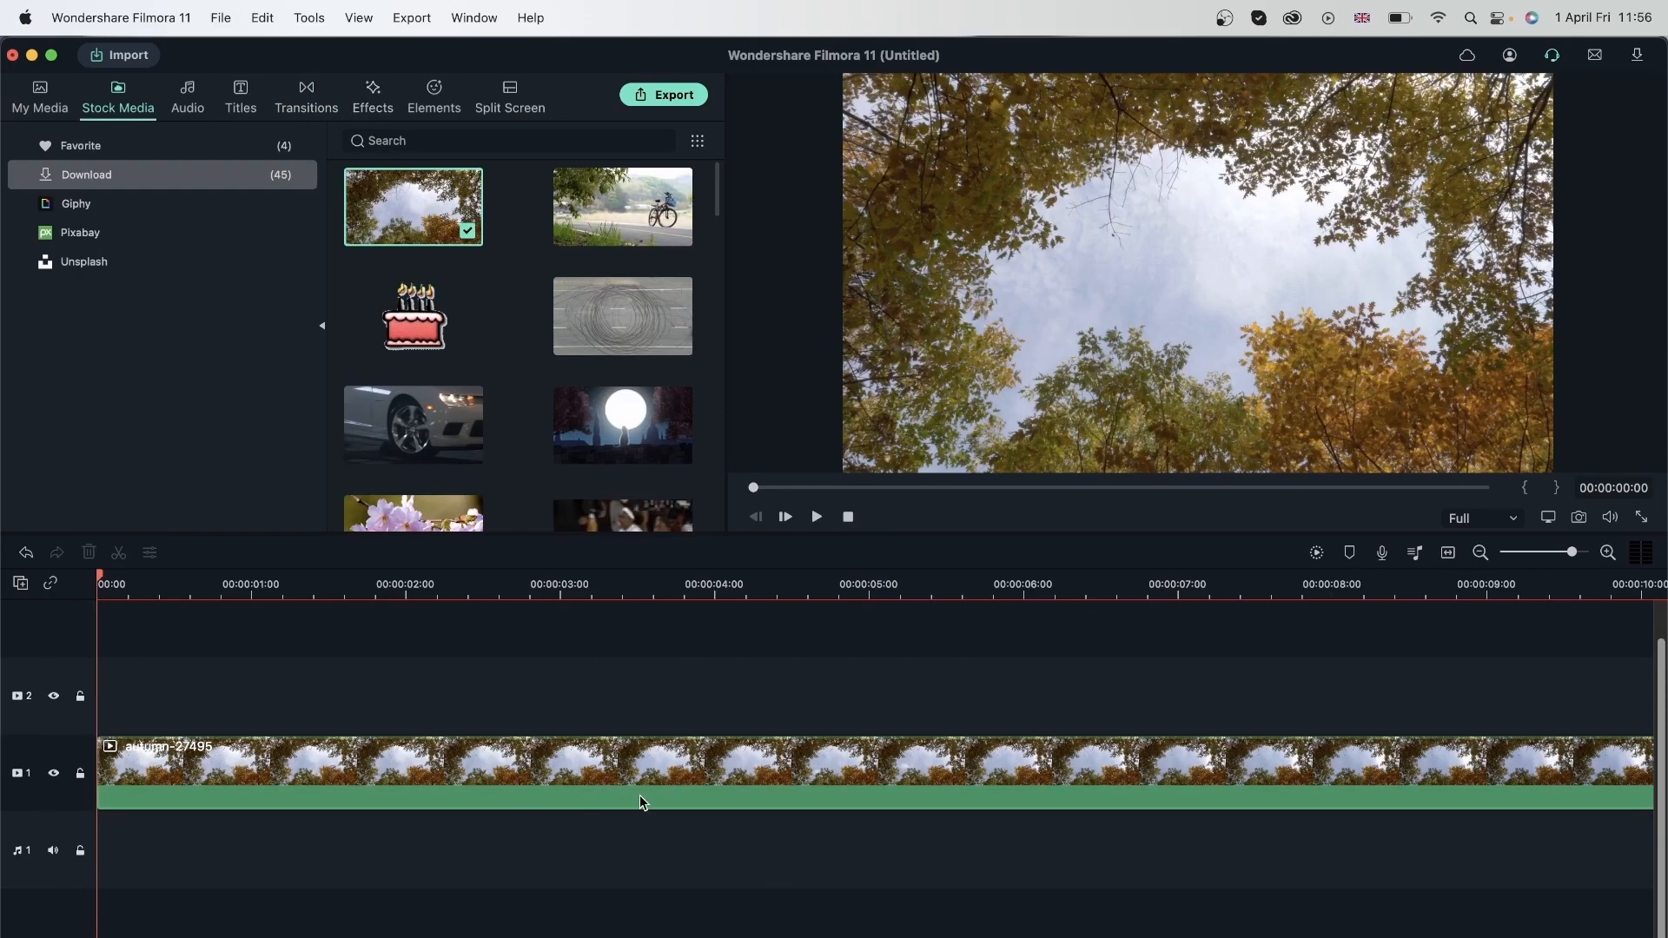
# Add Title 2 above the autumn clip on the second video track at about 1.8 seconds and play it back
pyautogui.click(241, 97)
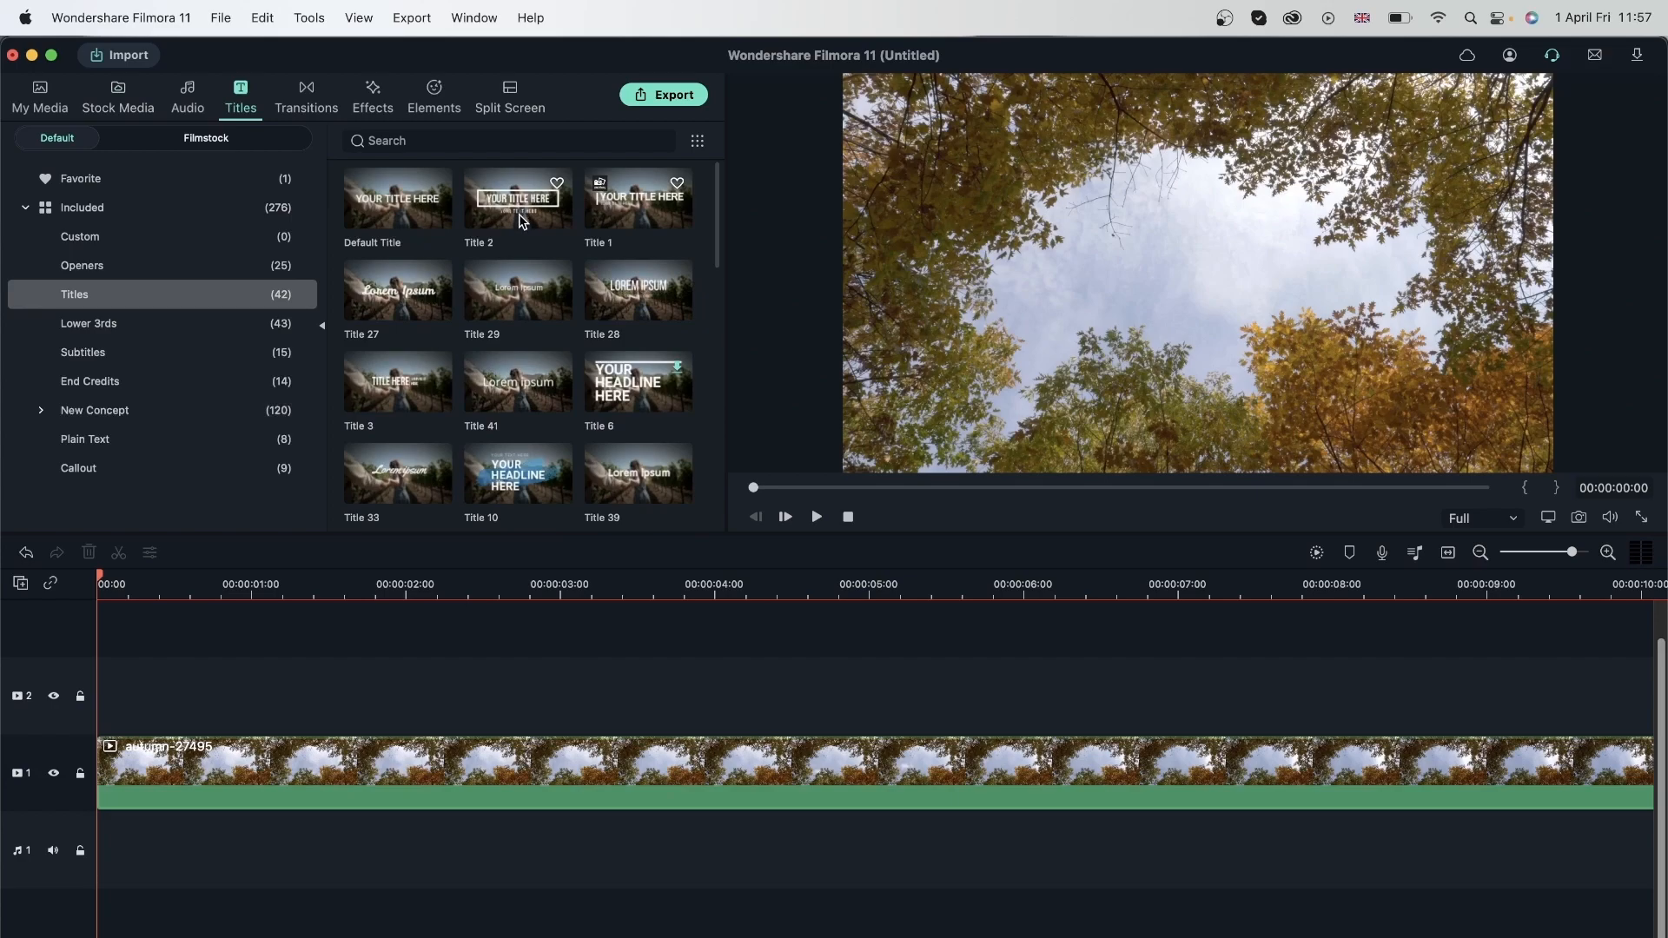
pyautogui.moveTo(506, 233); pyautogui.dragTo(376, 696)
pyautogui.click(383, 580)
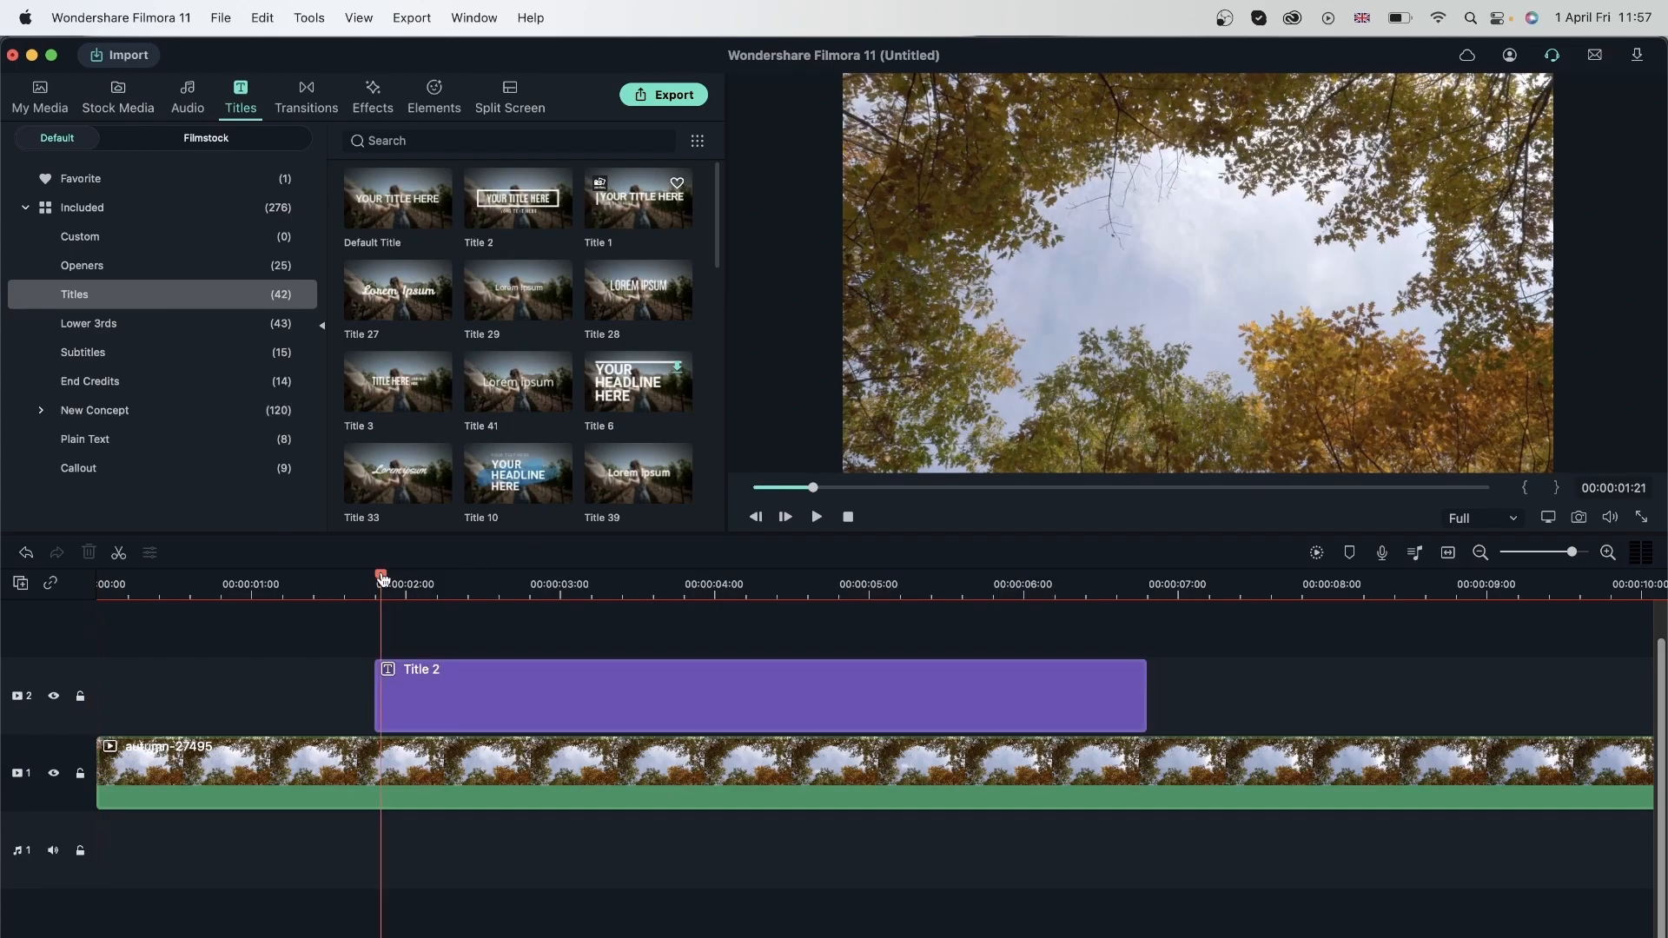
pyautogui.press('space')
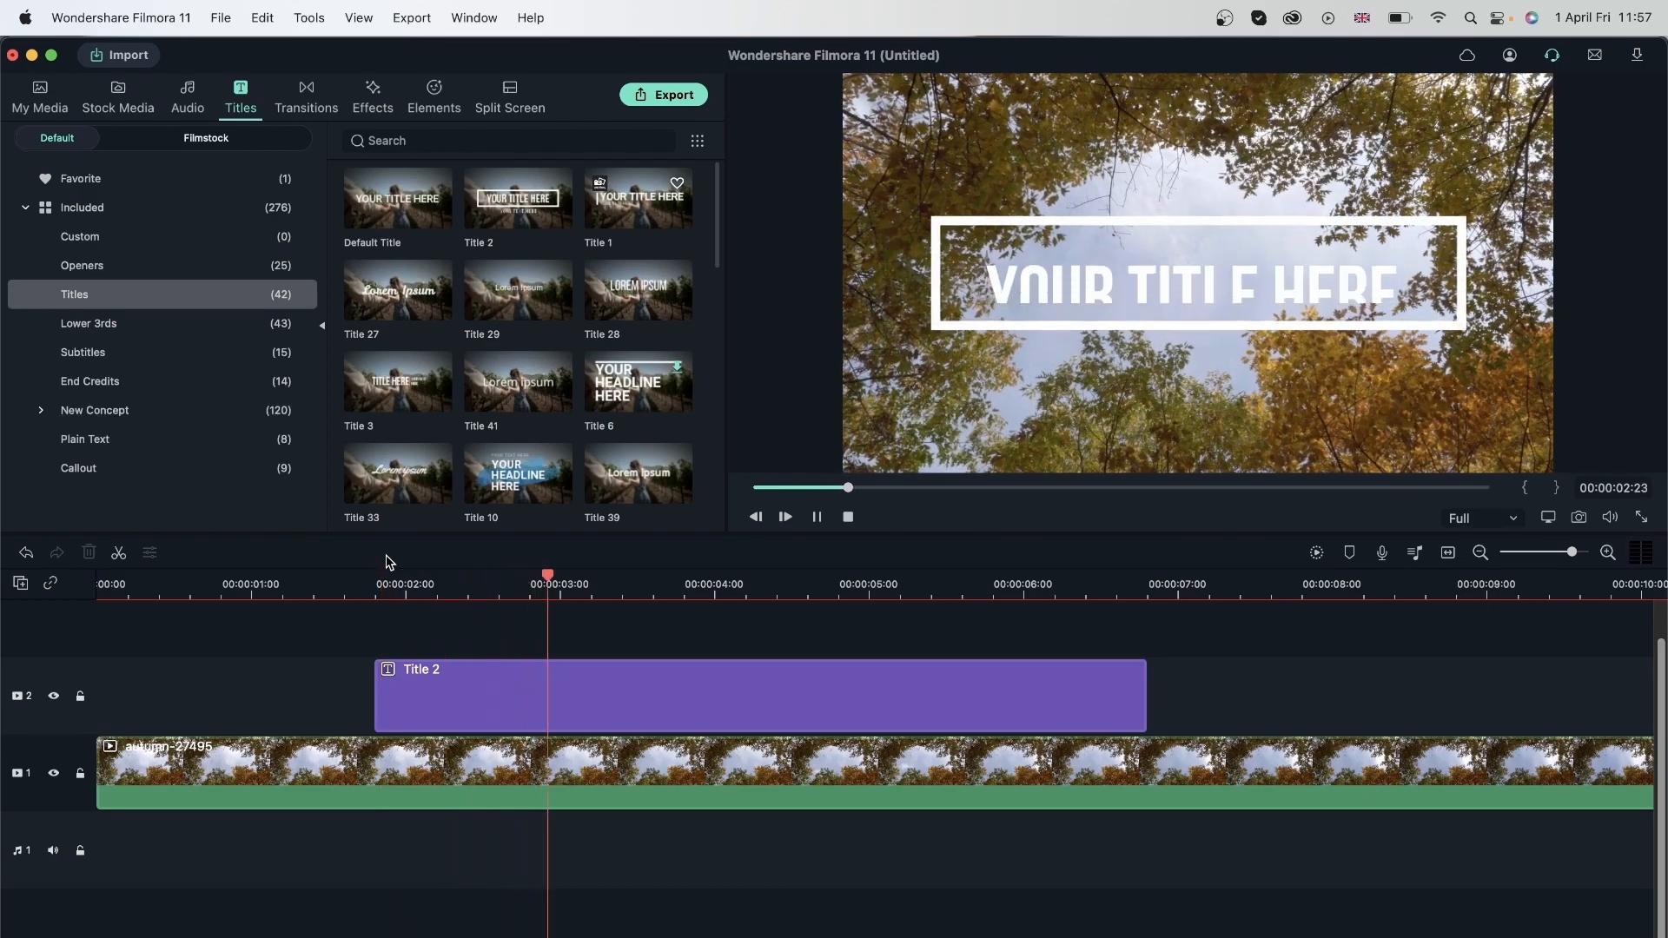
pyautogui.press('space')
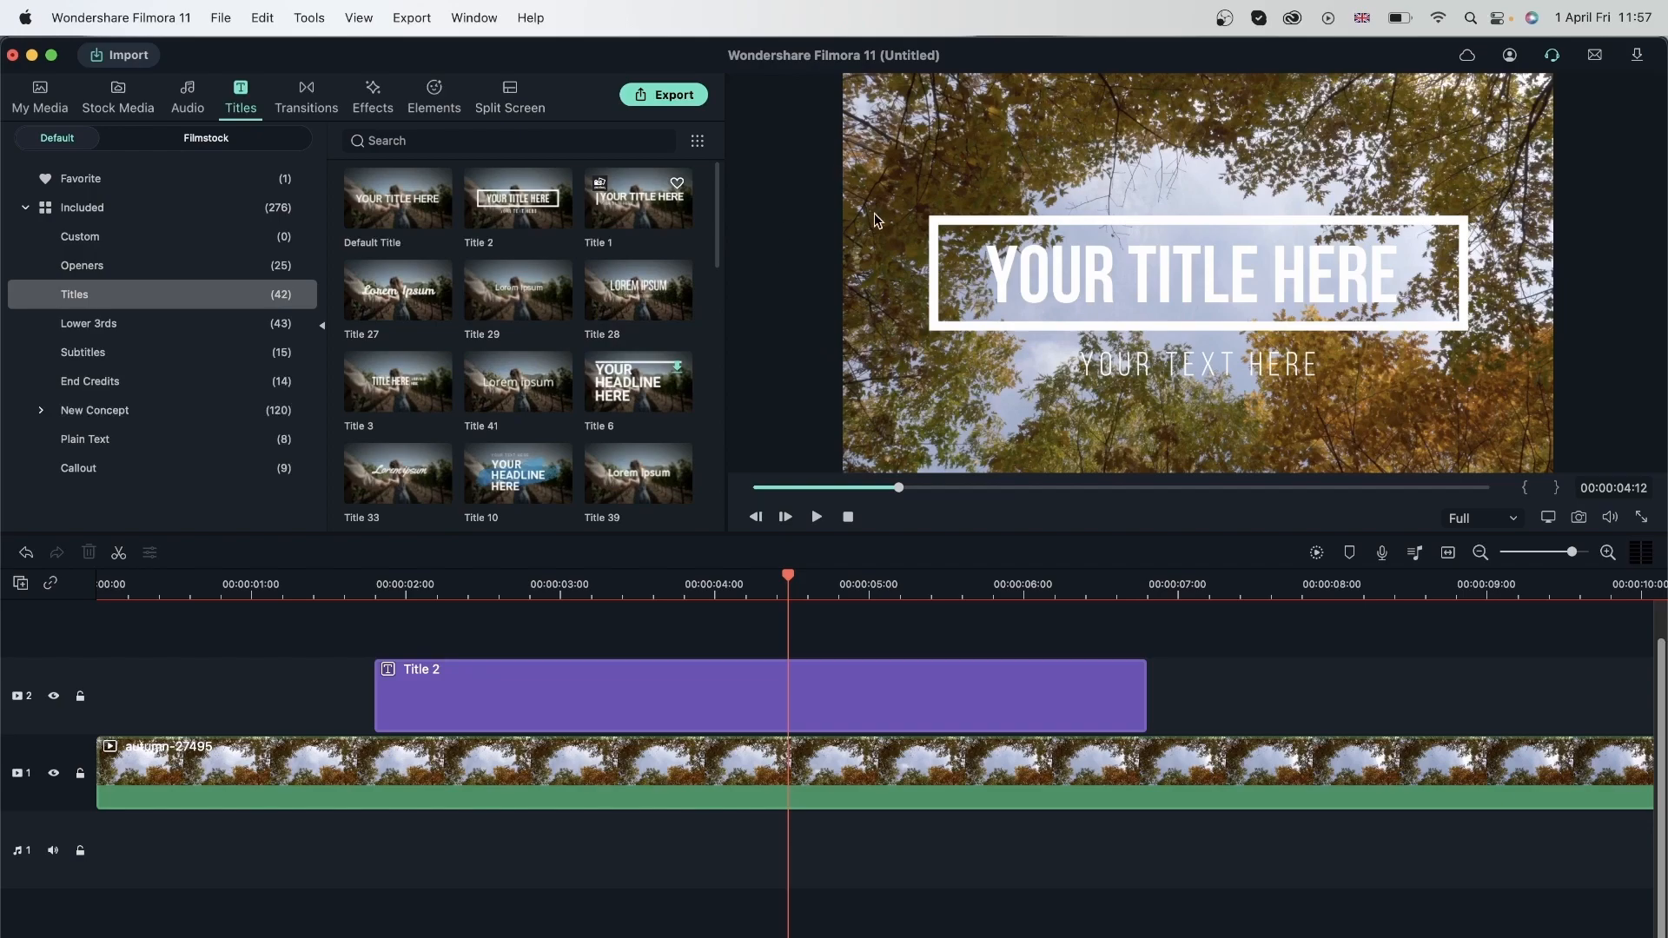
# Apply the Blind 1 transition to the start of Title 2 and play it back from about 1 second
pyautogui.click(306, 102)
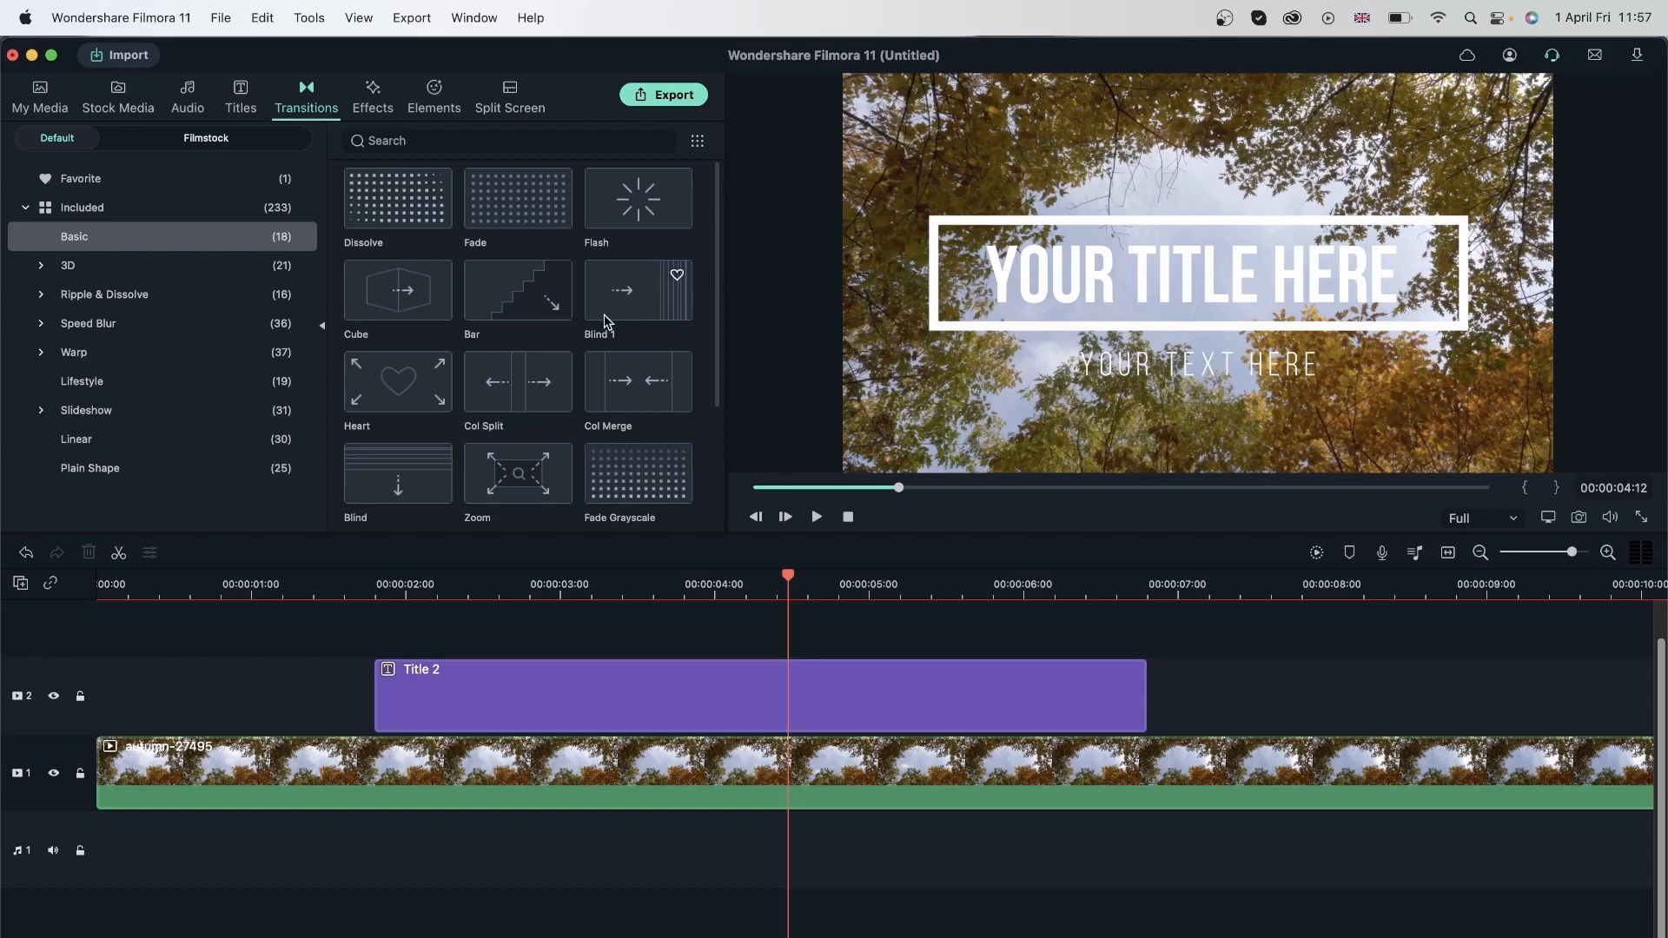
pyautogui.moveTo(631, 331); pyautogui.dragTo(445, 705)
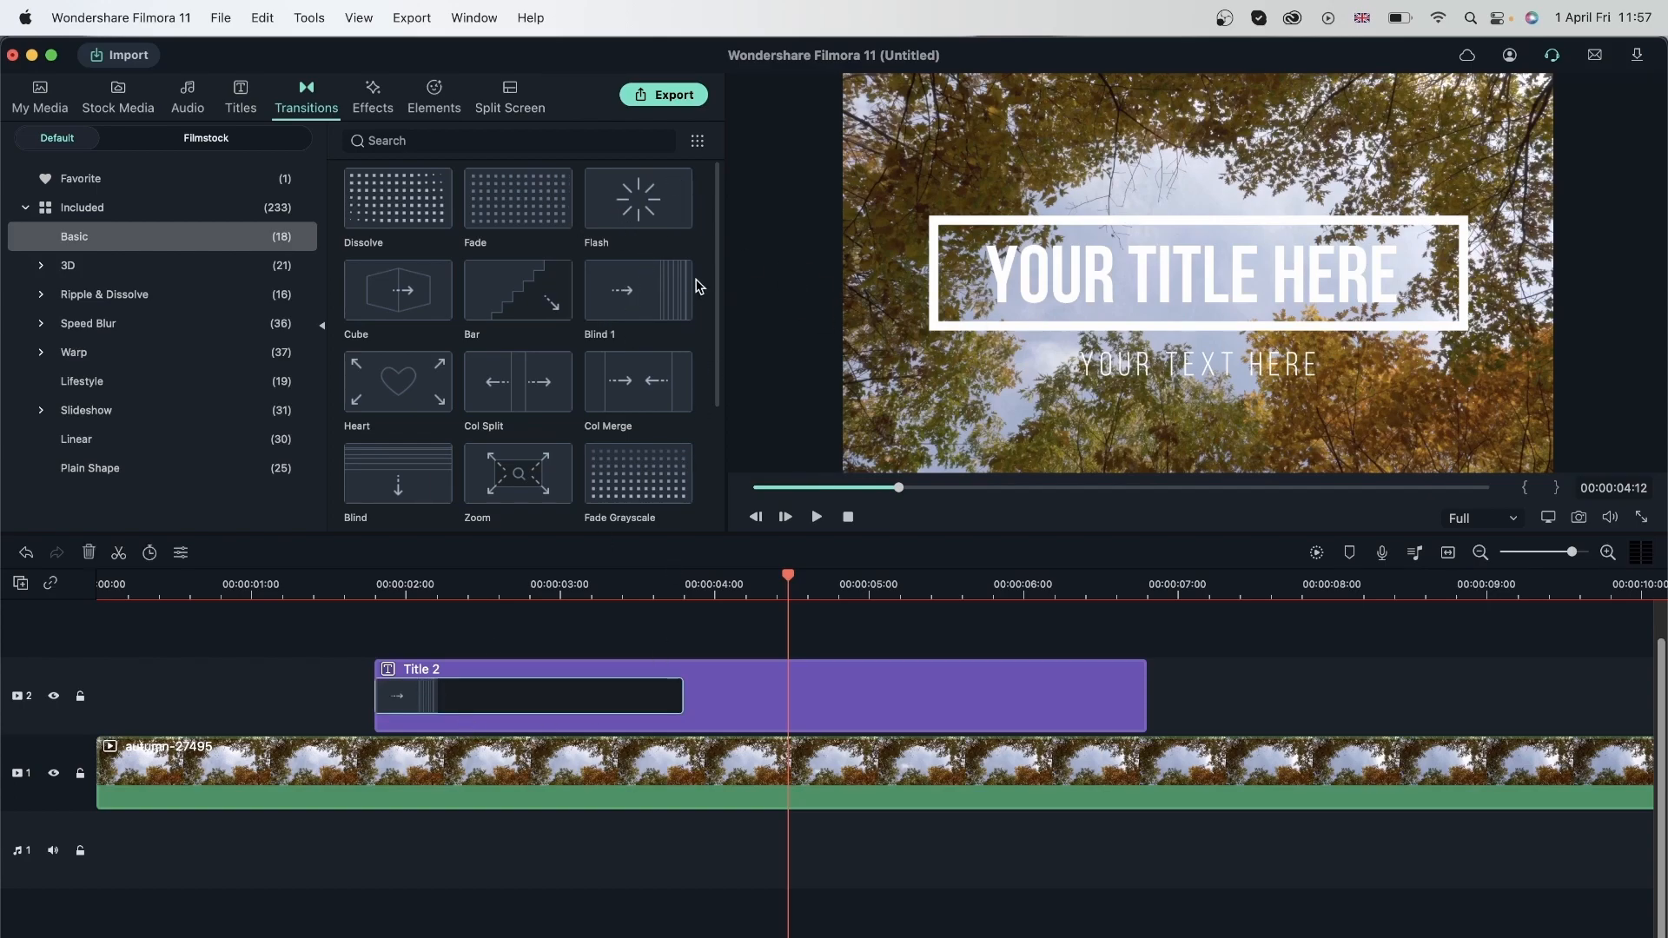
pyautogui.click(276, 580)
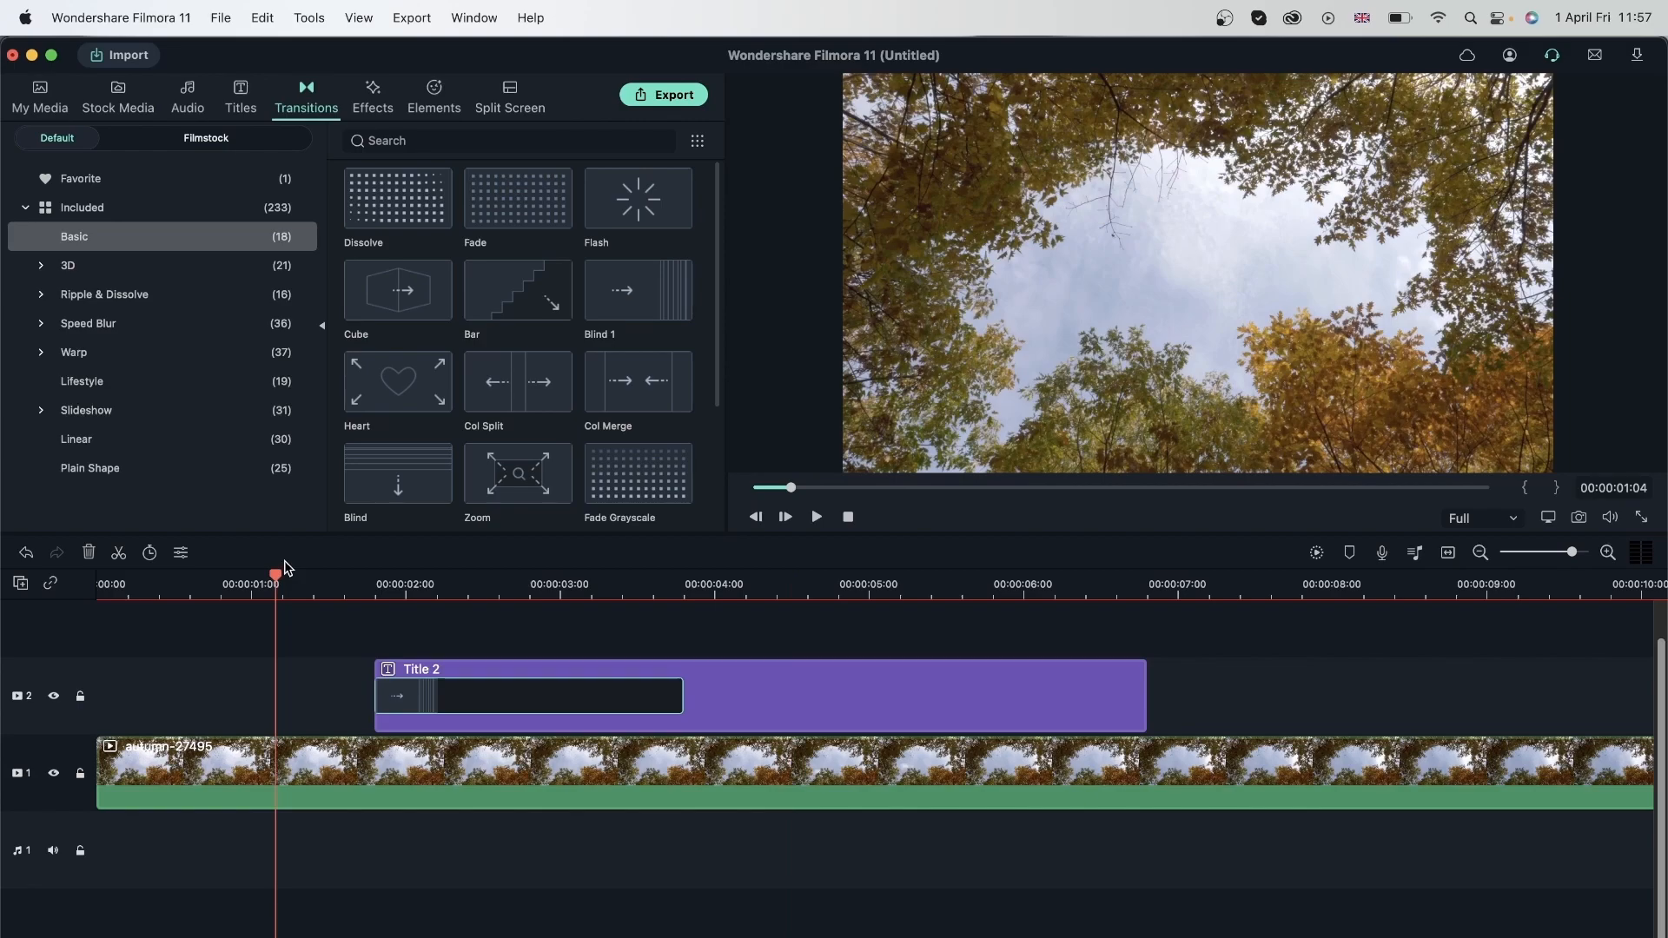
pyautogui.press('space')
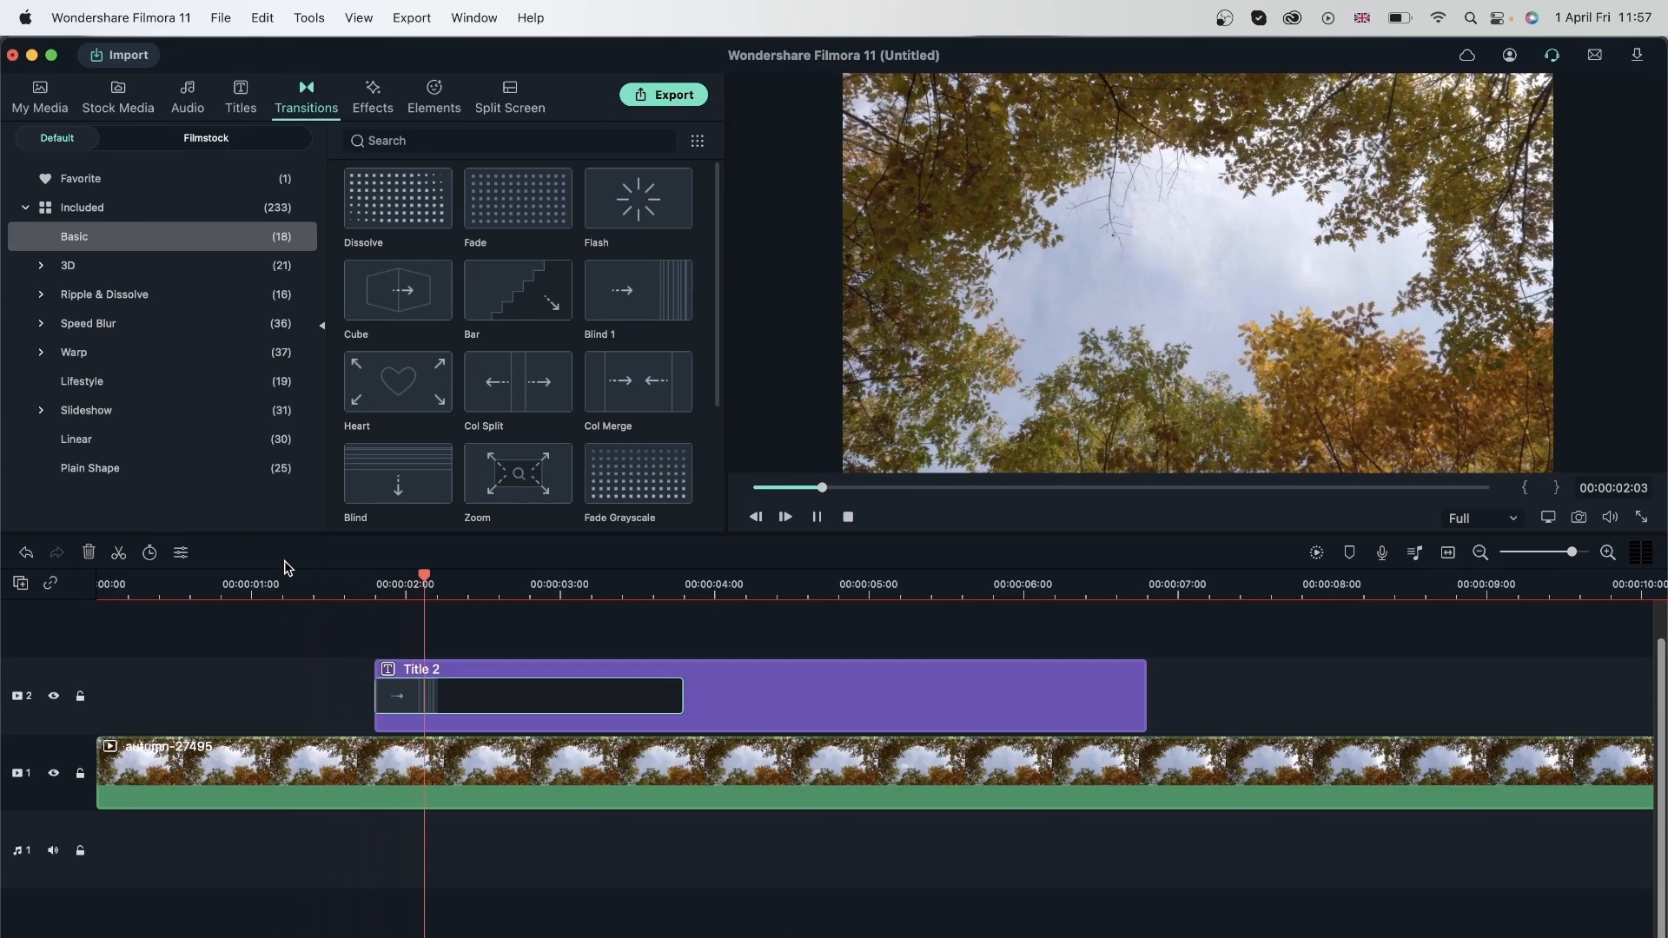
pyautogui.press('space')
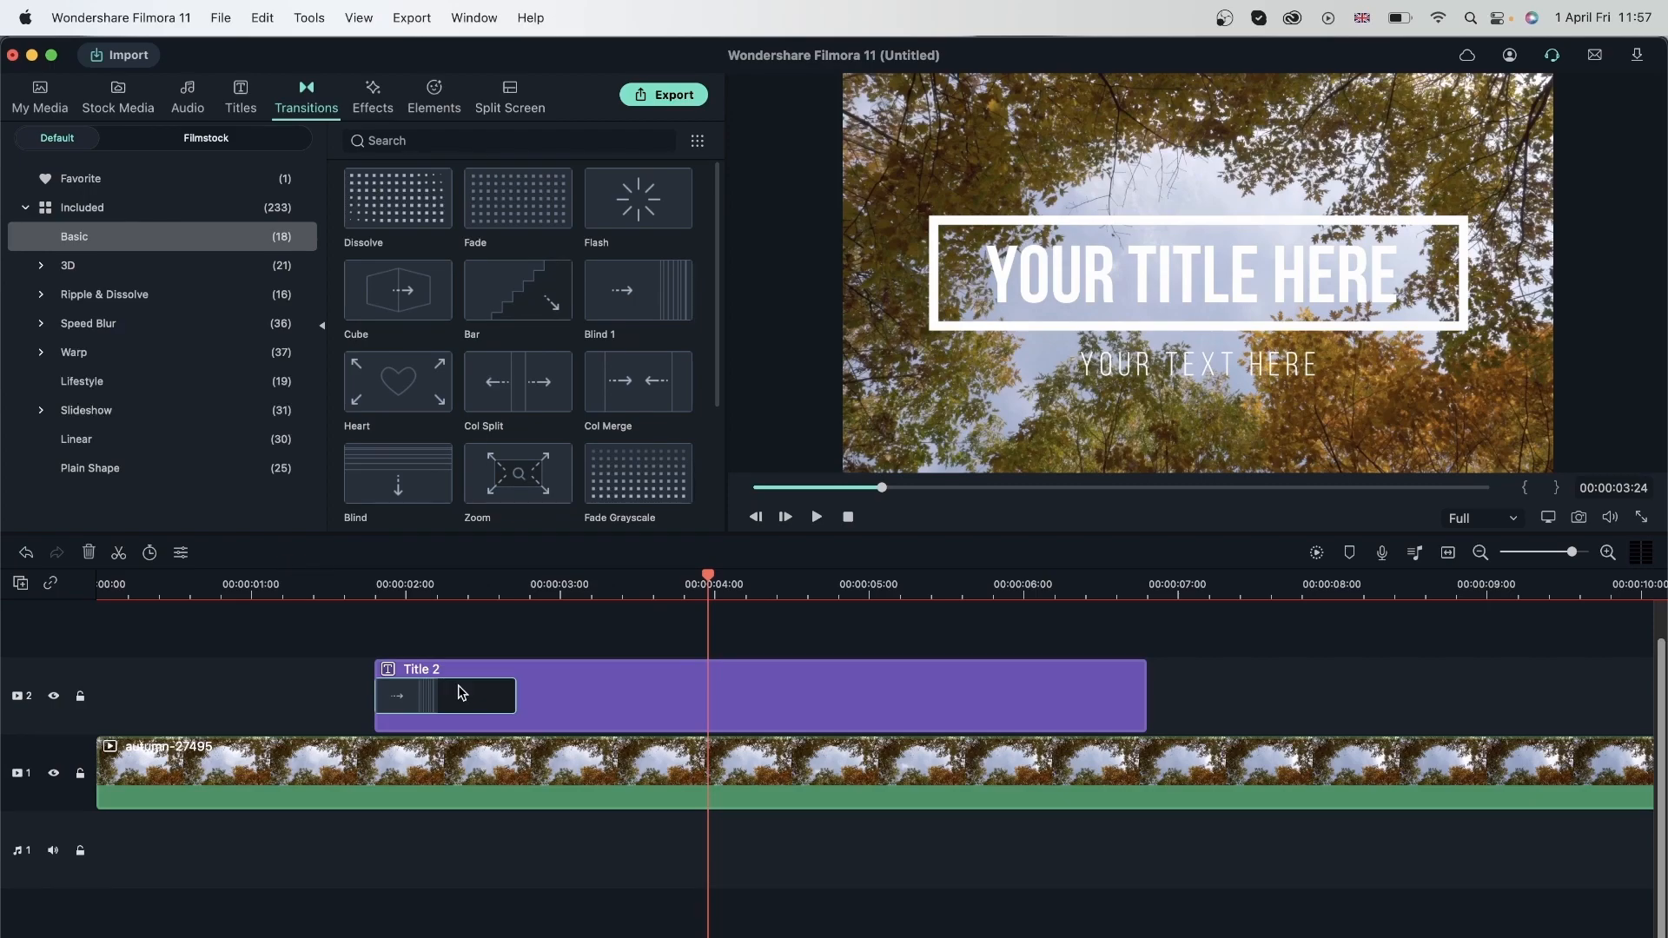
# Delete the Blind 1 transition and the Title 2 clip from the second video track
pyautogui.press('Delete')
pyautogui.click(487, 689)
pyautogui.press('Delete')
# Split the autumn clip at the playhead at 00:00:03:24 and delete the part after the cut
pyautogui.click(789, 768)
pyautogui.press('super+b')
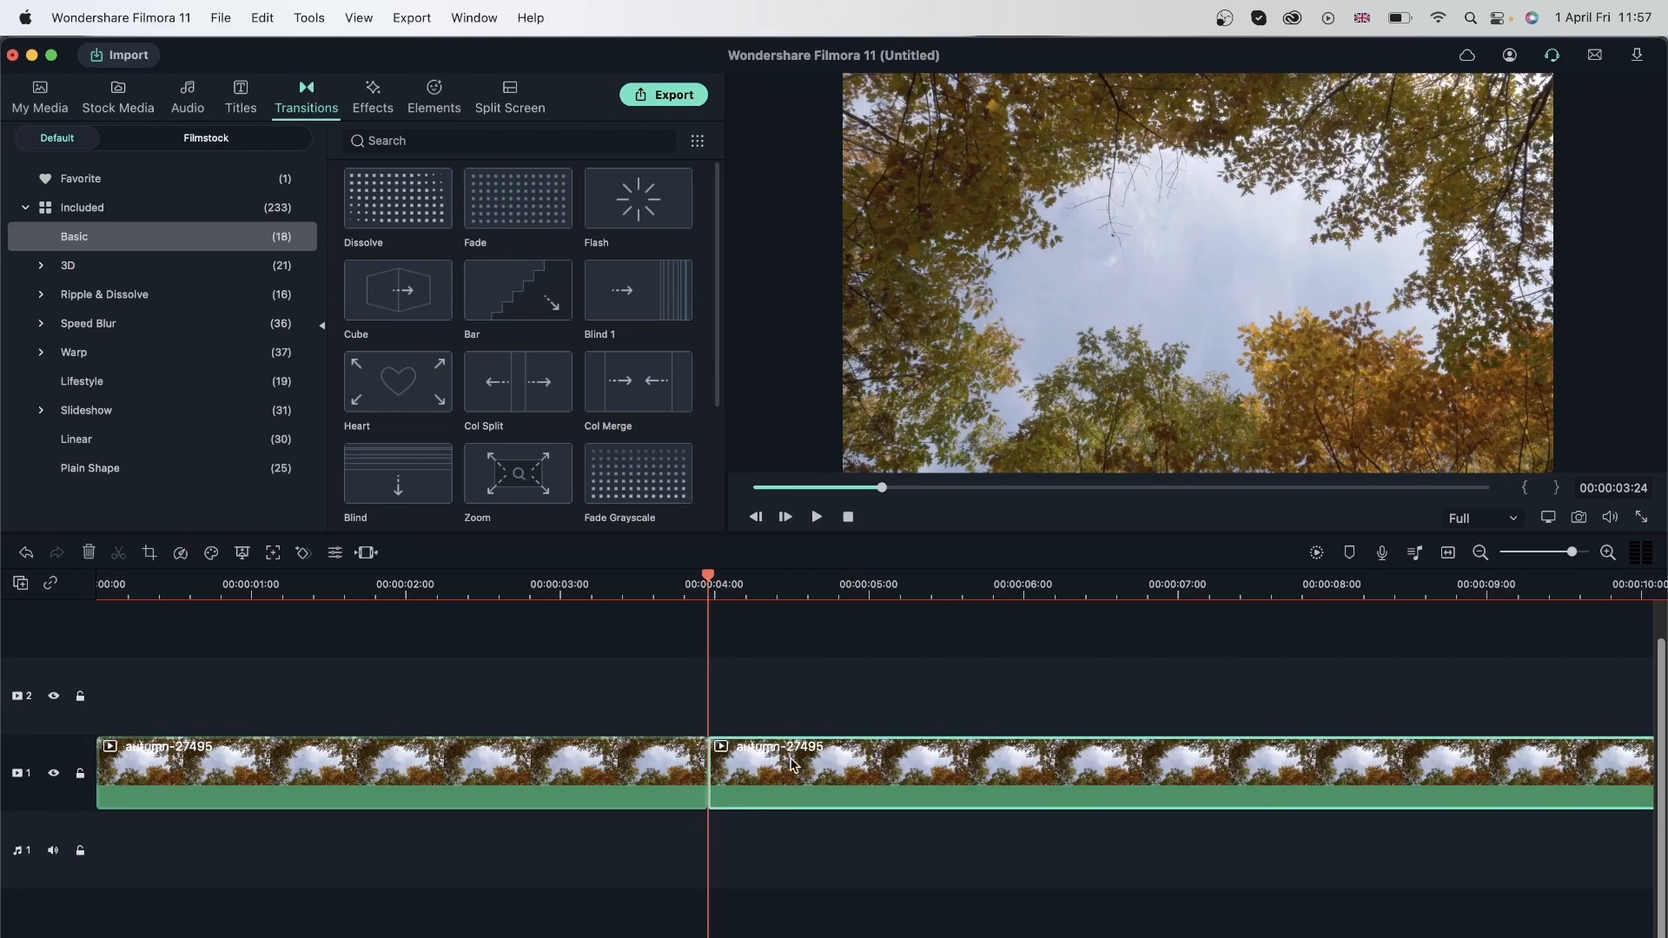
pyautogui.click(90, 552)
# Place the Opener 3 title directly after the autumn clip and apply a Dissolve transition between them
pyautogui.click(240, 95)
pyautogui.moveTo(357, 288); pyautogui.dragTo(716, 753)
pyautogui.click(278, 97)
pyautogui.moveTo(387, 205); pyautogui.dragTo(669, 791)
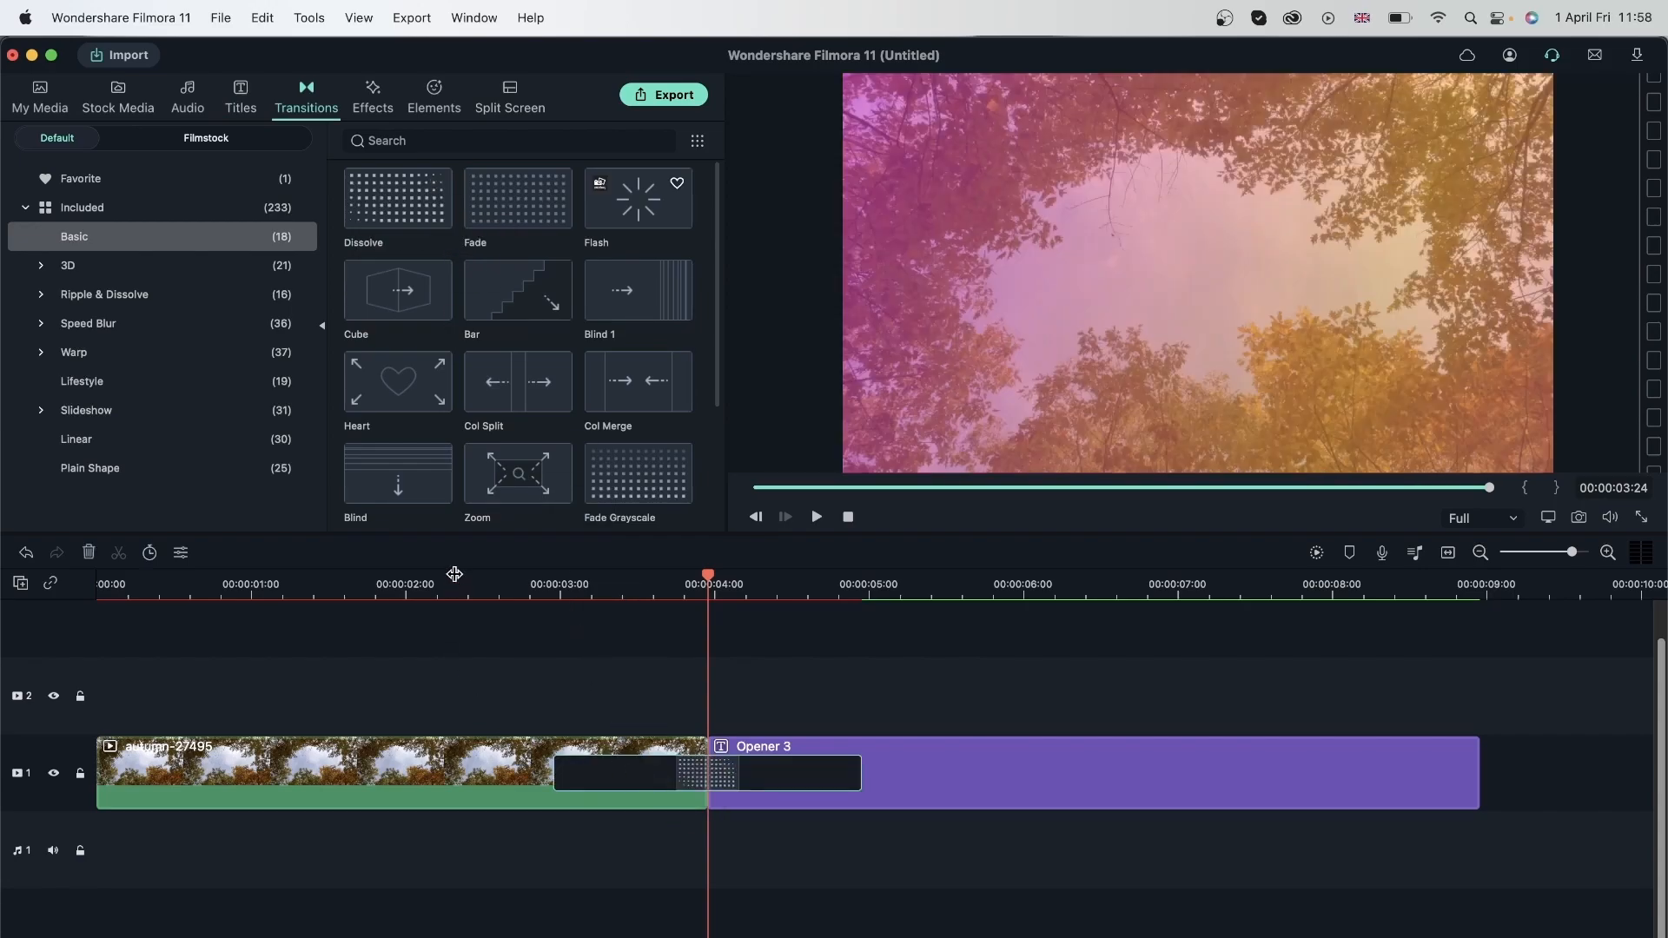
# Play back the Dissolve between the autumn clip and Opener 3 twice, starting before the transition
pyautogui.click(455, 577)
pyautogui.press('space')
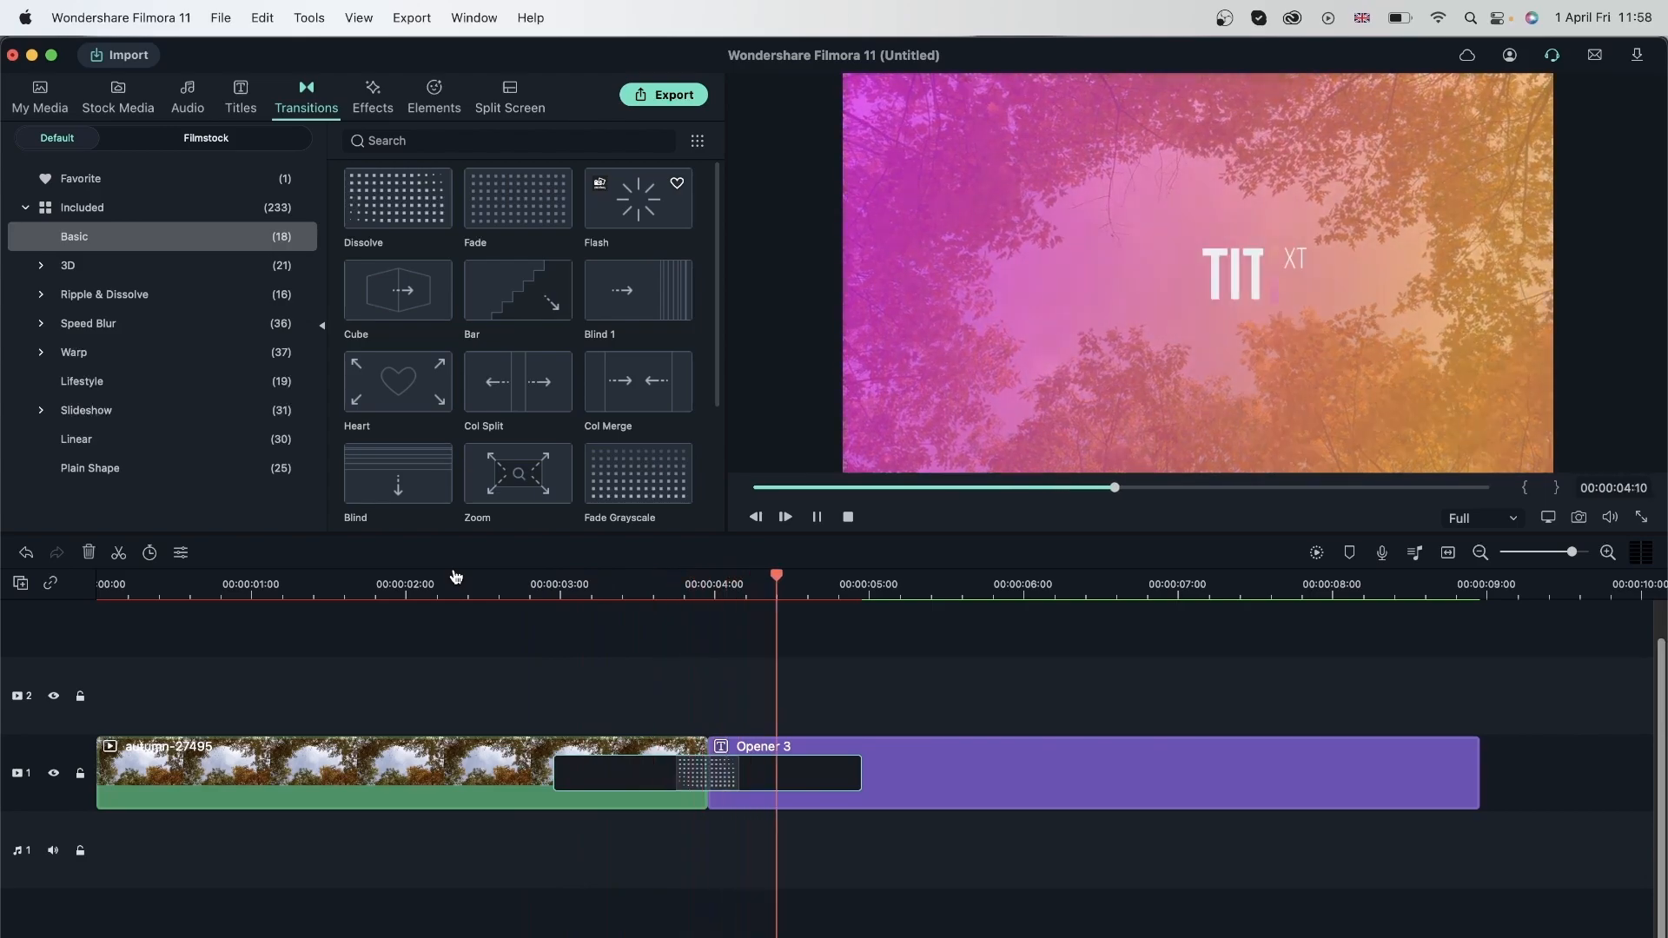
pyautogui.press('space')
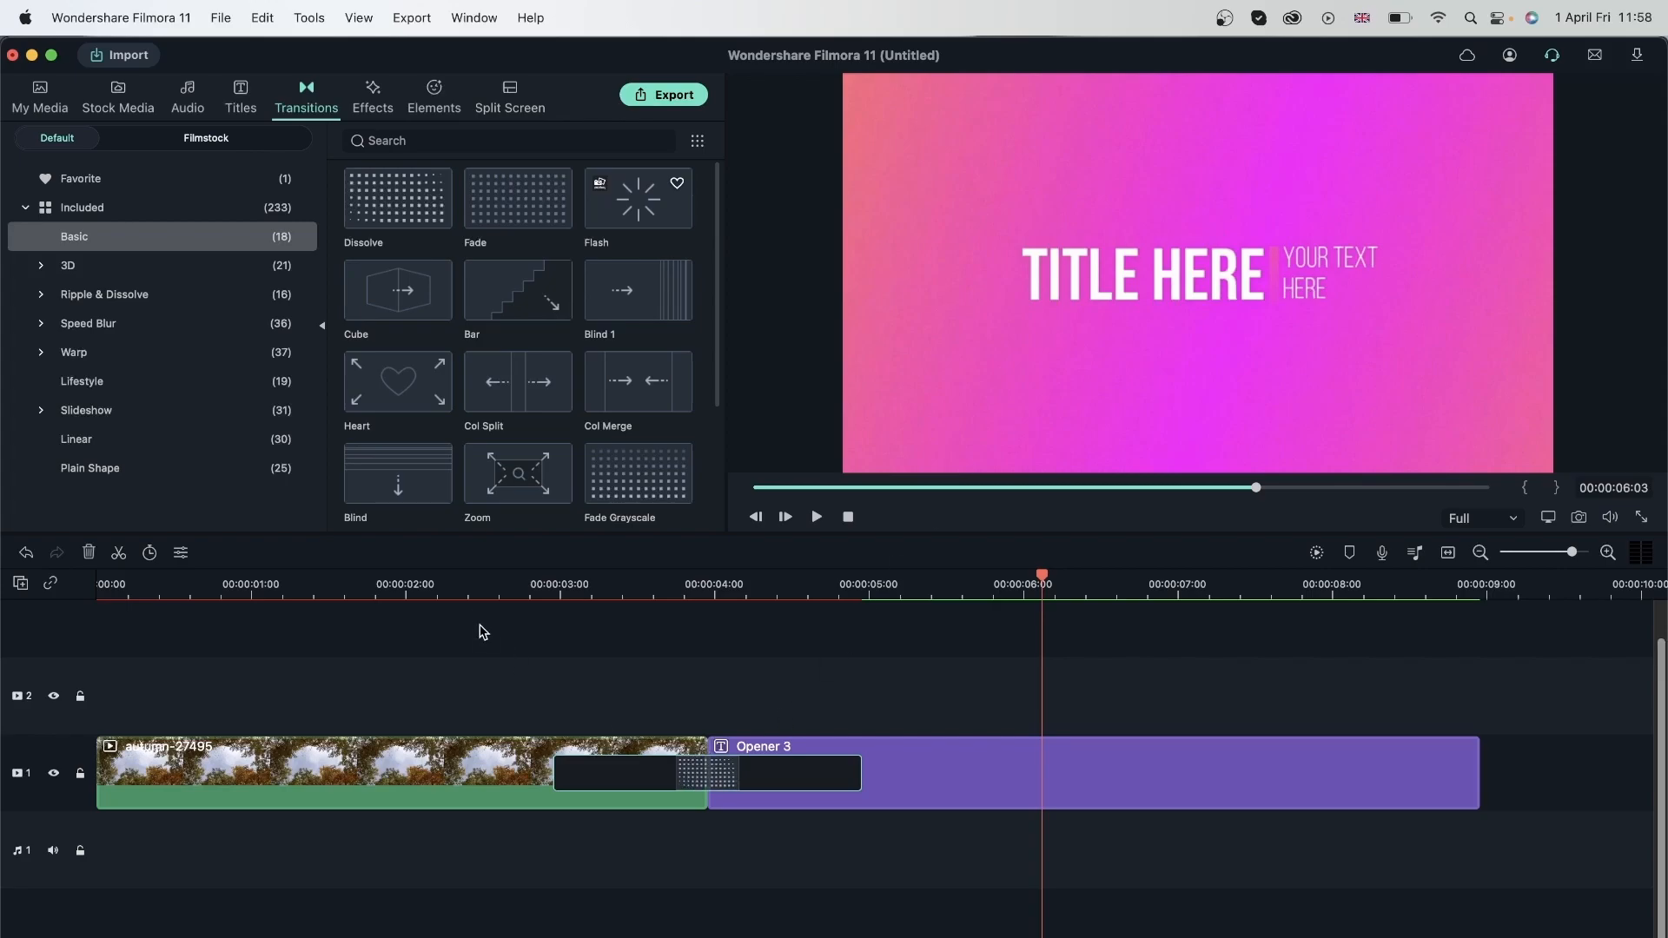
pyautogui.click(510, 589)
pyautogui.press('space')
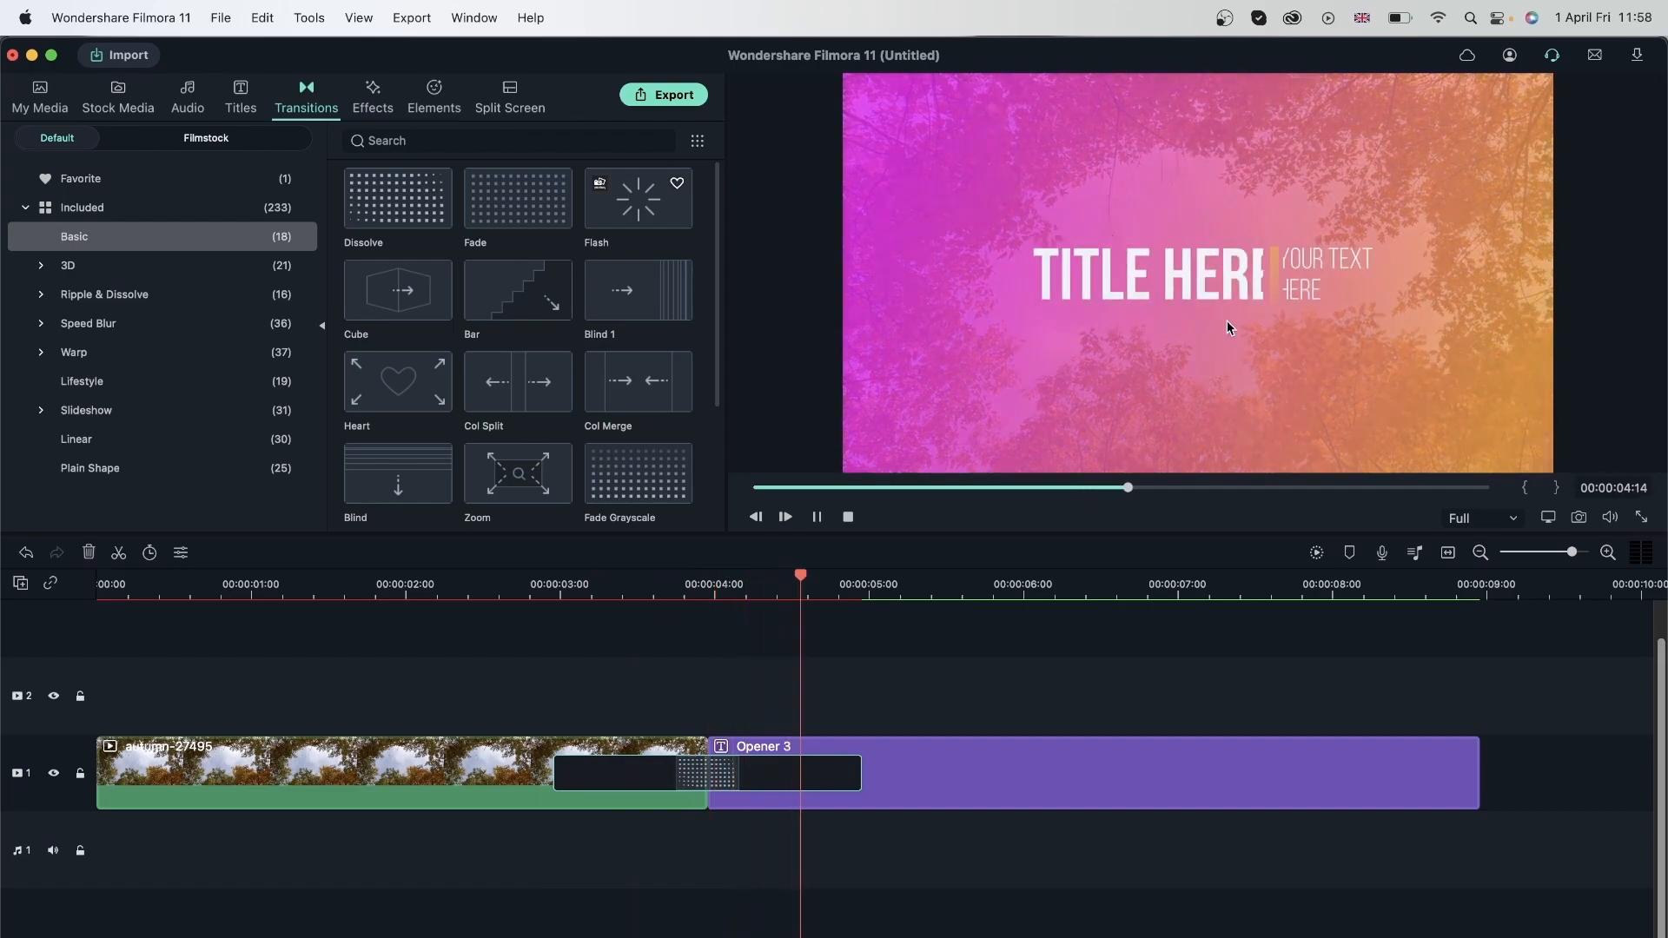
# Undo the Dissolve and Opener 3 additions, and add the "YES!" GIF from Giphy to the second video track at about 1 second
pyautogui.press('super+z')
pyautogui.click(118, 100)
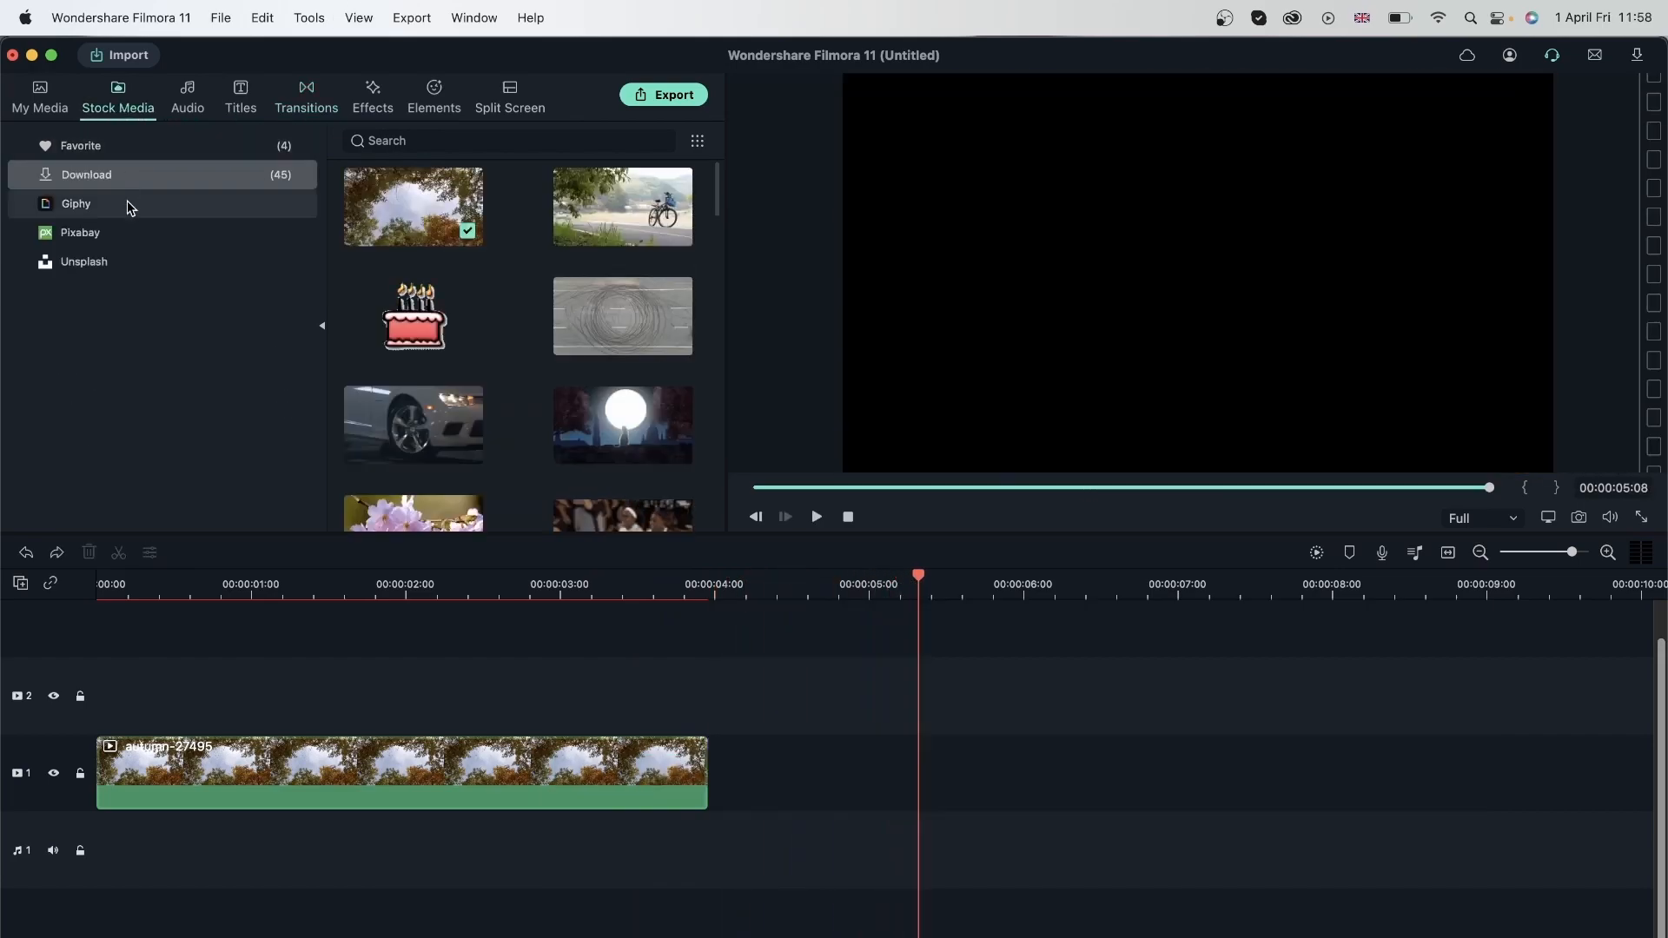
pyautogui.click(105, 208)
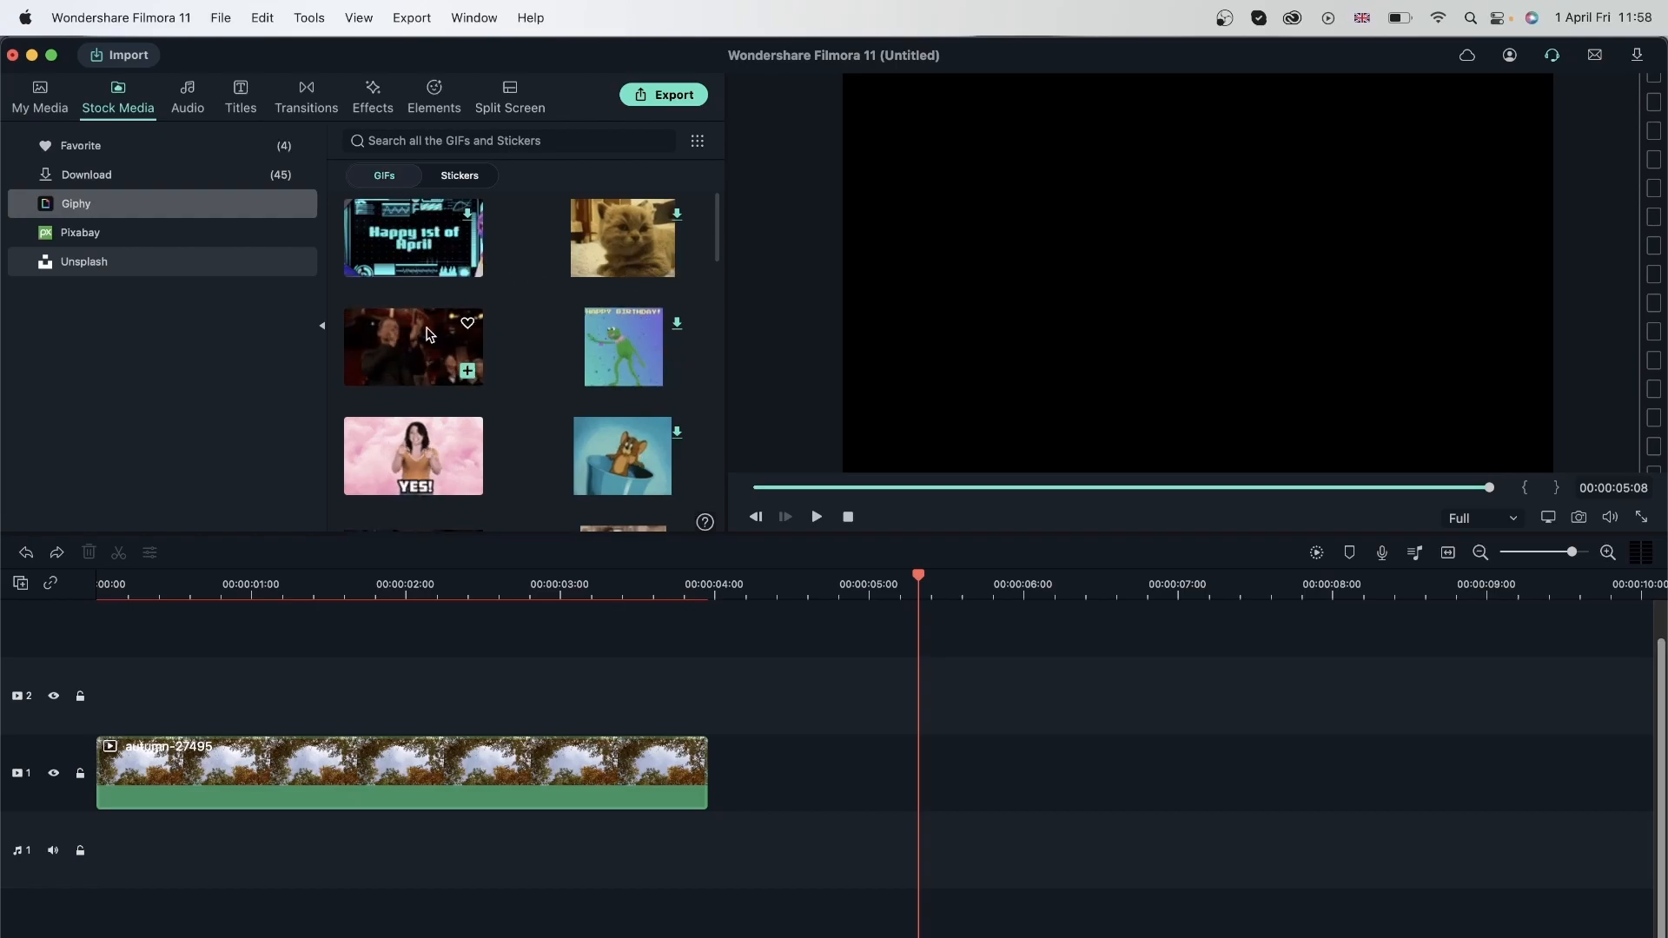
pyautogui.moveTo(413, 456); pyautogui.dragTo(272, 673)
# Shrink the "YES!" GIF to a small overlay centred over the autumn clip and play it back from 00:00:00:20
pyautogui.moveTo(224, 585); pyautogui.dragTo(419, 604)
pyautogui.doubleClick(982, 385)
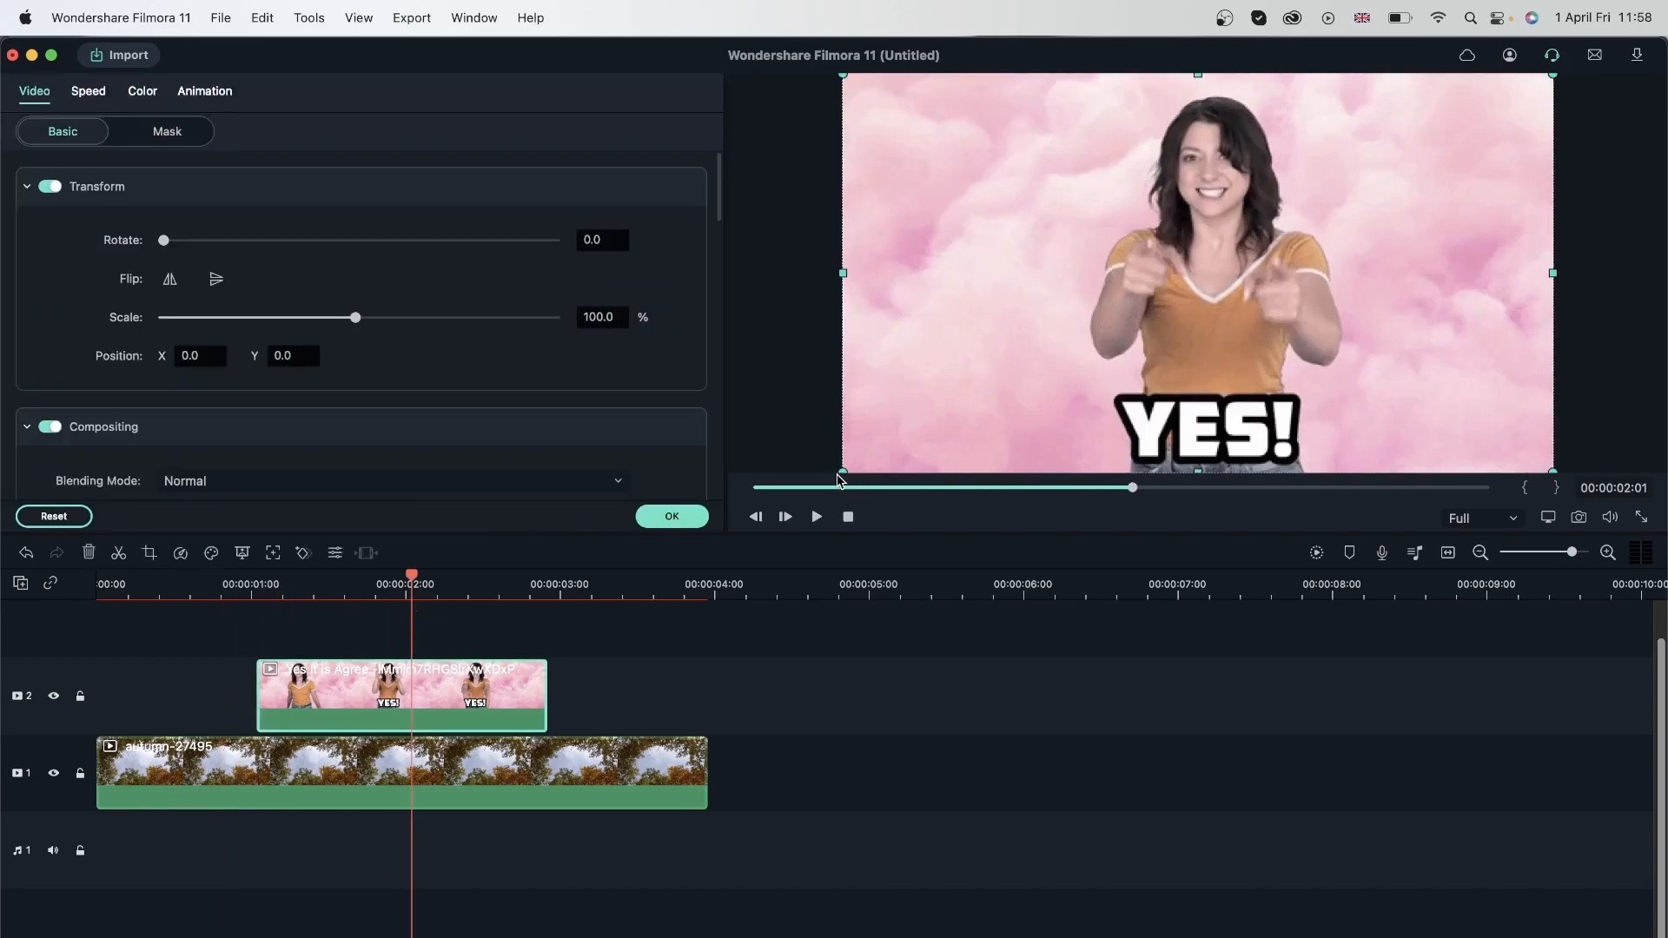
pyautogui.moveTo(840, 470); pyautogui.dragTo(1137, 321)
pyautogui.click(672, 517)
pyautogui.click(220, 579)
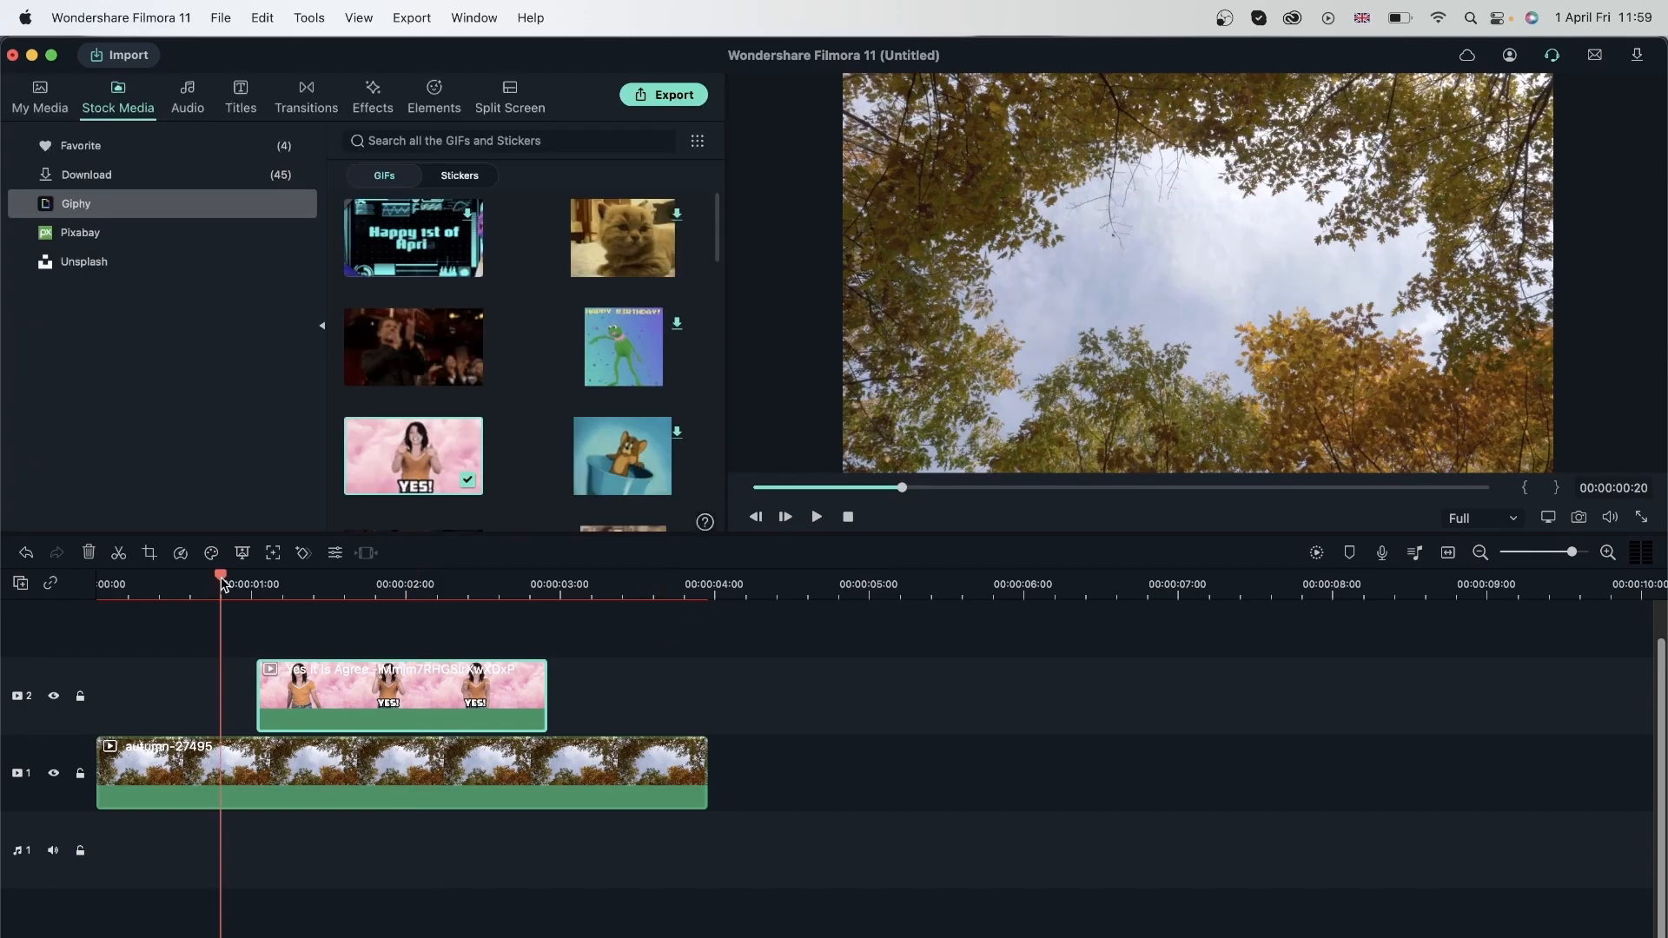
pyautogui.press('space')
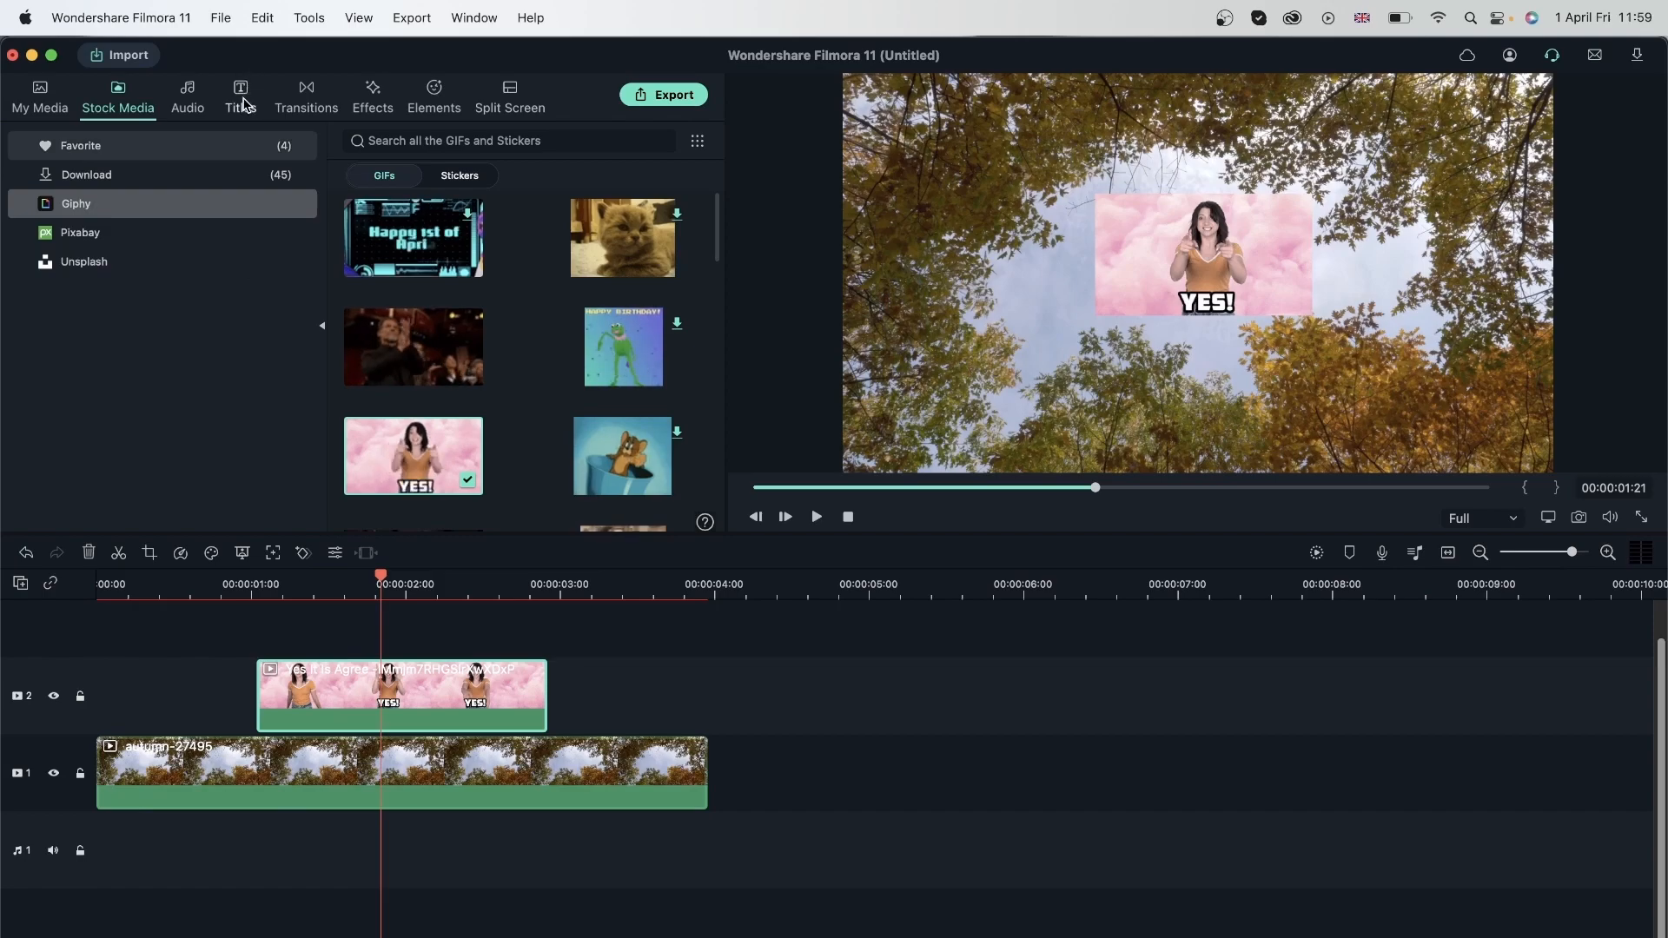
# Apply the Basic transition Fade to the start of the "YES!" GIF and play it back from before the GIF begins
pyautogui.click(304, 97)
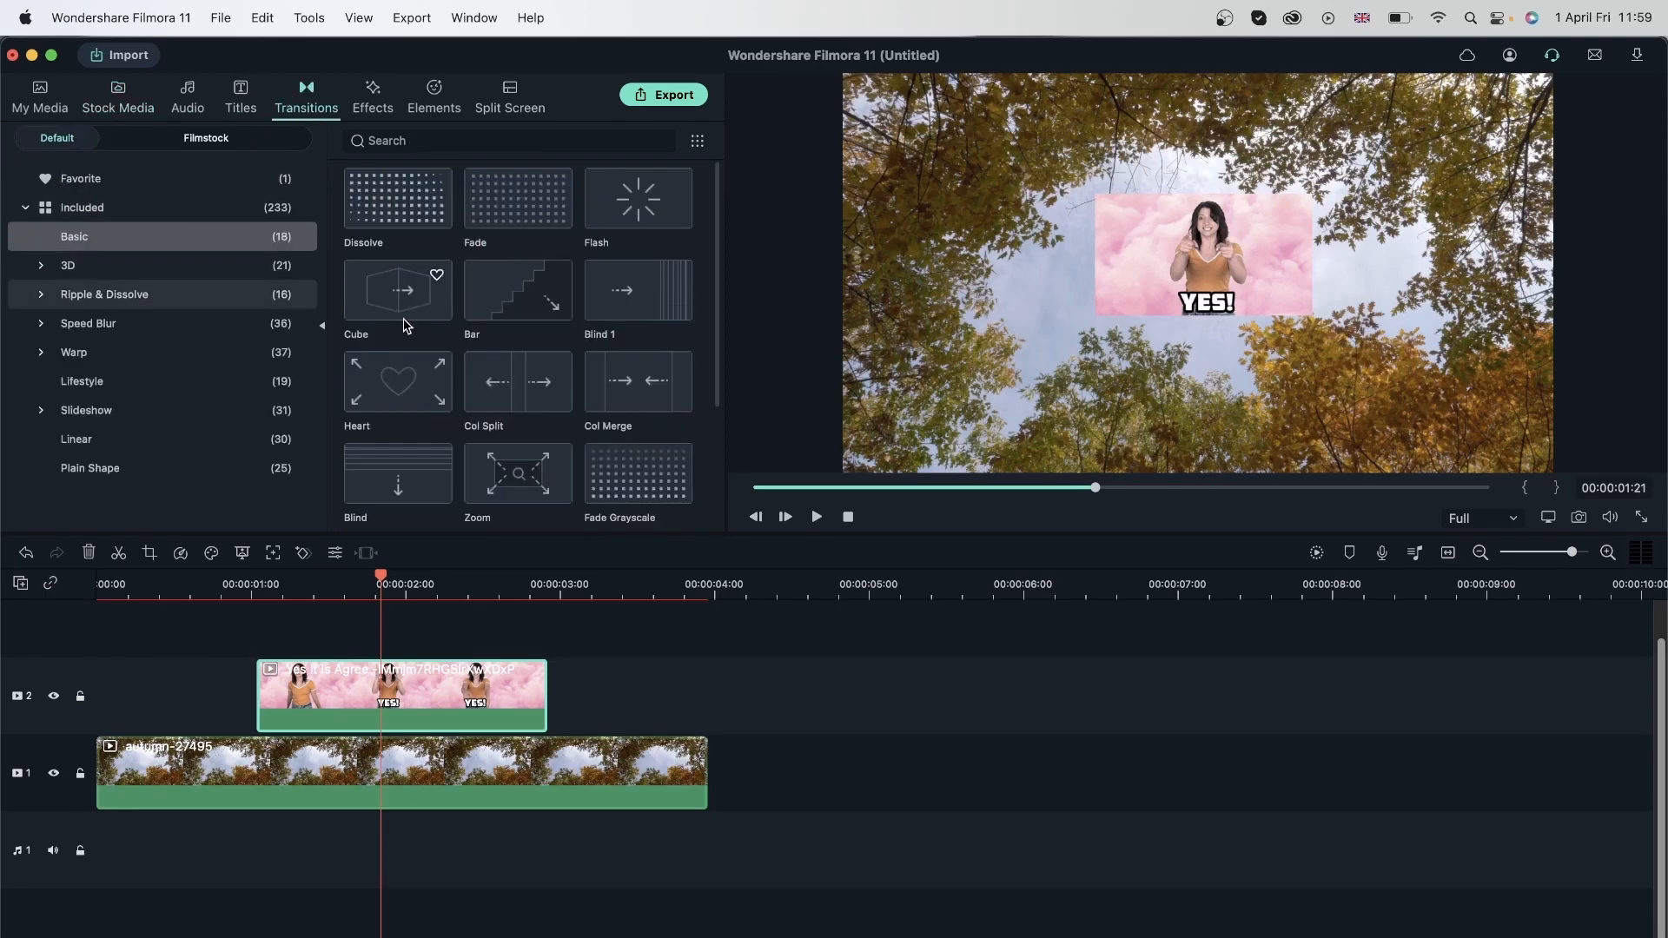
pyautogui.moveTo(511, 209); pyautogui.dragTo(272, 691)
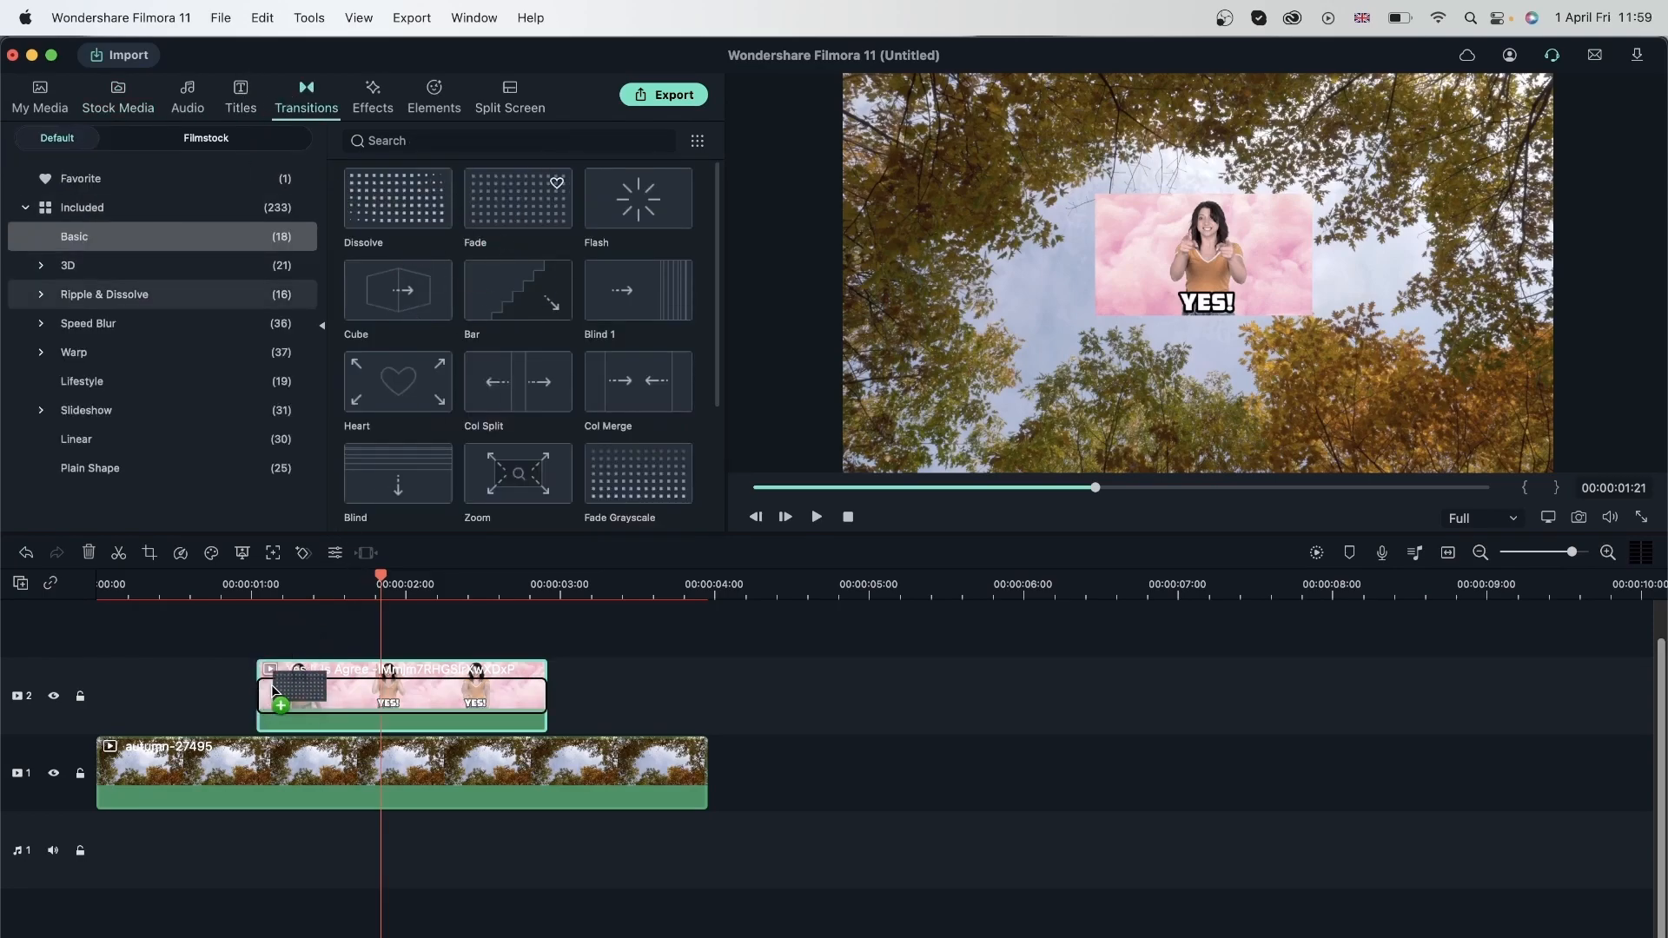
pyautogui.click(198, 575)
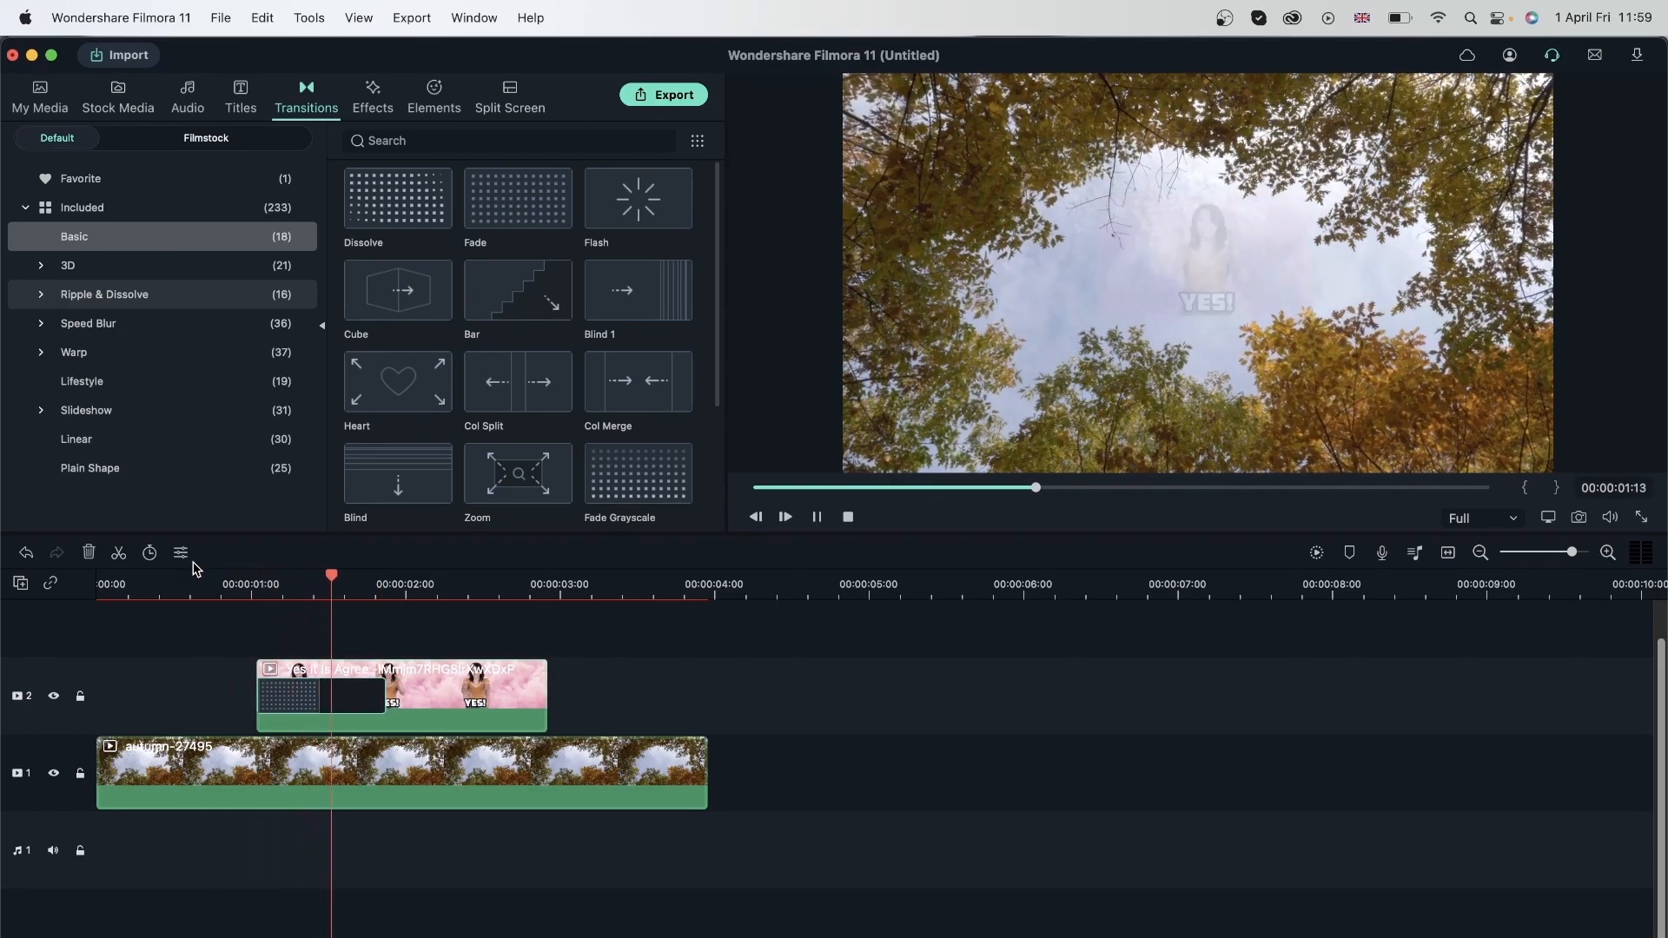
# Stop playback and delete the Fade transition and the "YES!" GIF from the second video track
pyautogui.press('space')
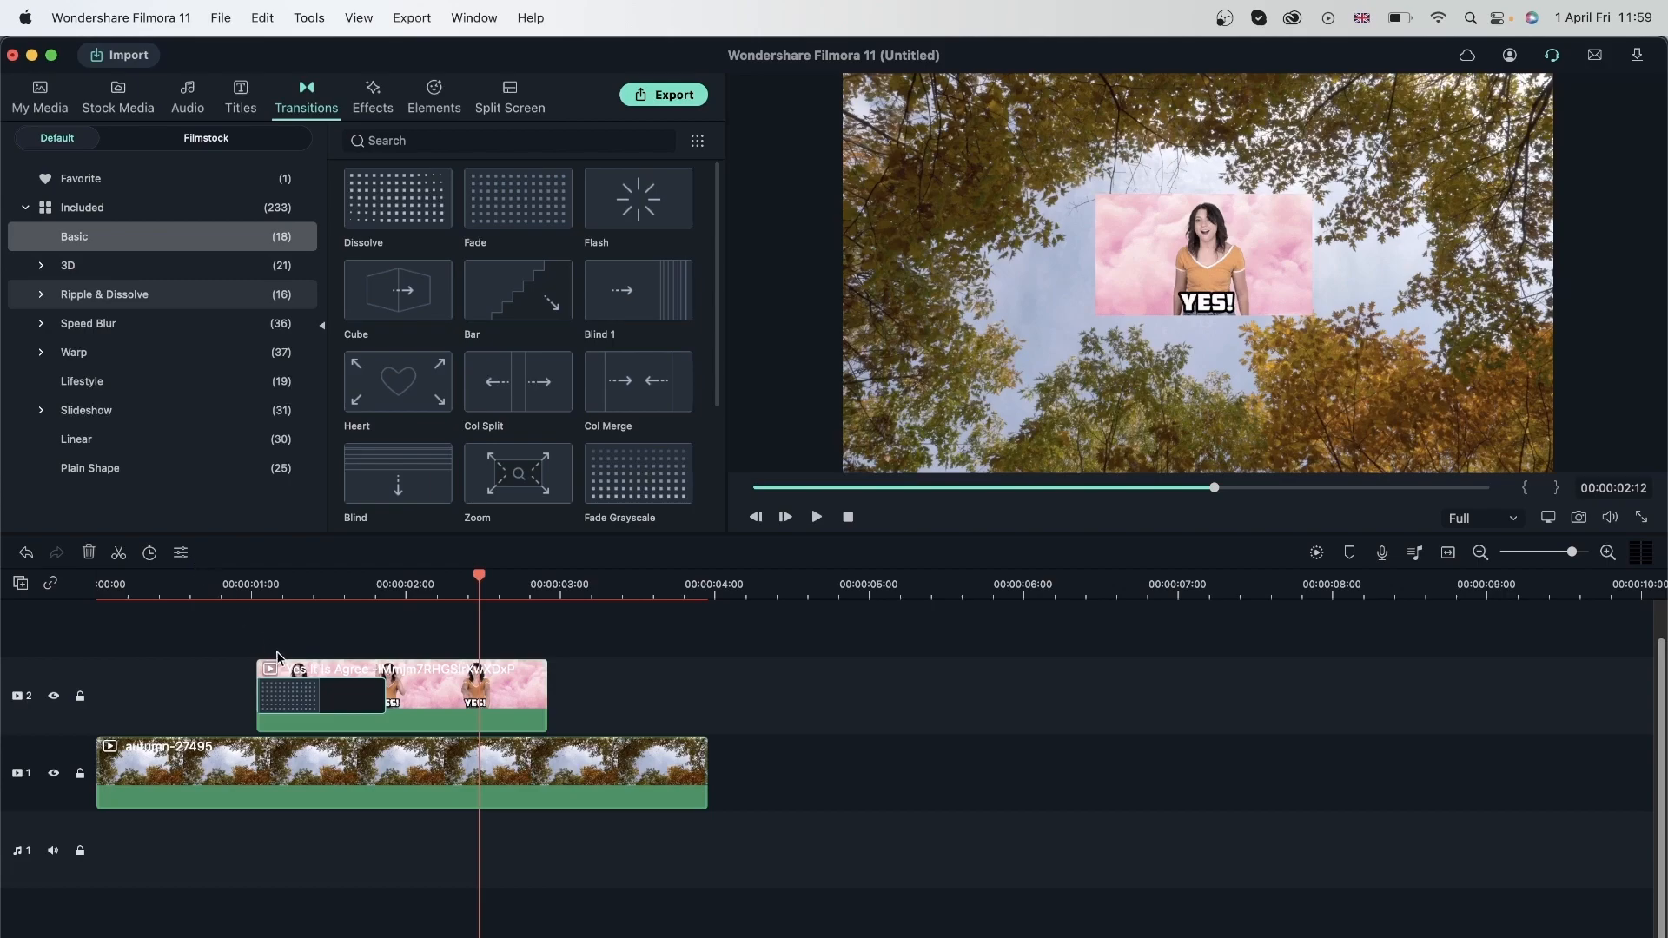
pyautogui.press('Delete')
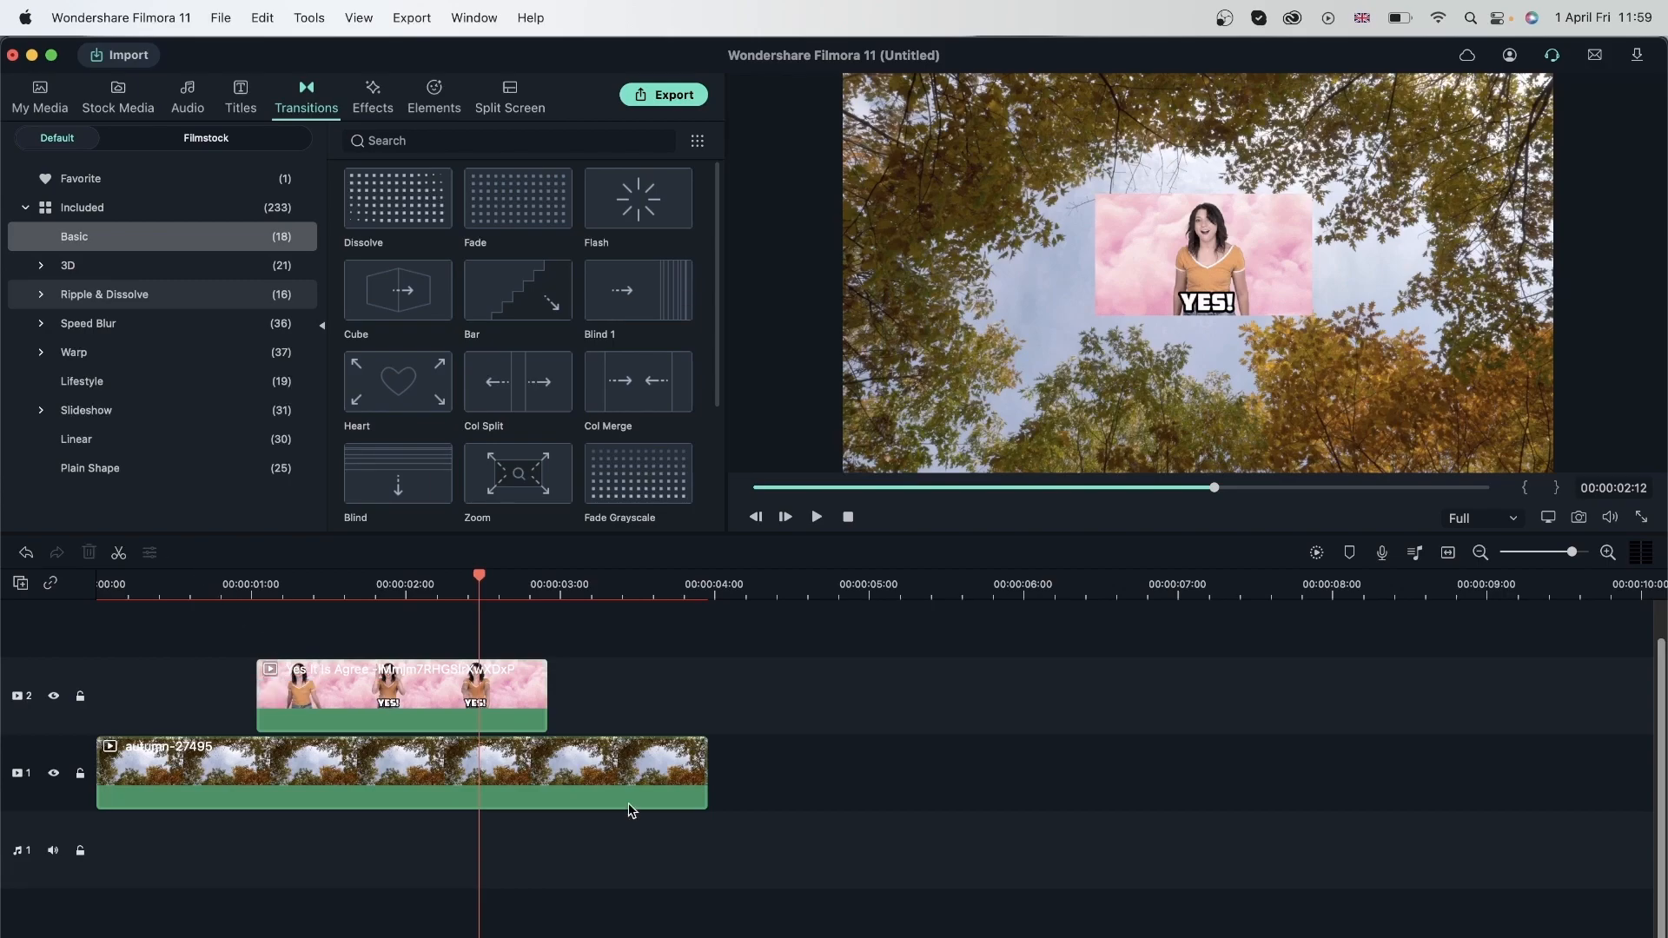
pyautogui.click(331, 700)
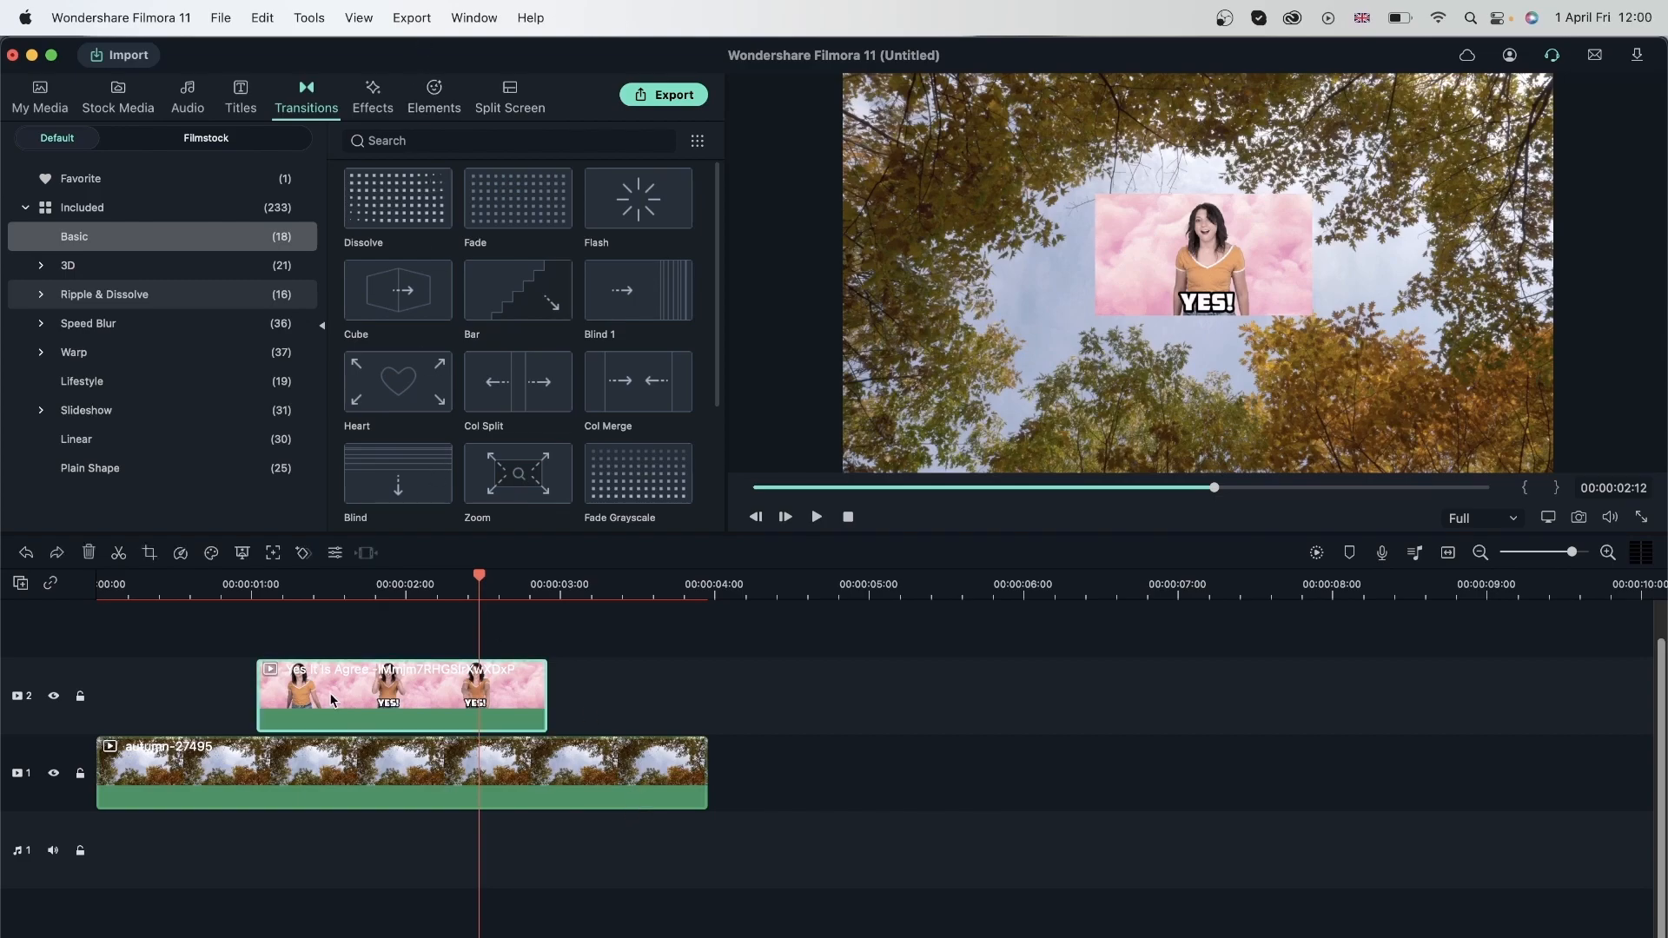
pyautogui.click(89, 552)
# Extend the autumn clip's end to about 9 seconds and apply the Dissolve transition to both its start and end
pyautogui.click(683, 788)
pyautogui.moveTo(705, 779); pyautogui.dragTo(1479, 738)
pyautogui.moveTo(426, 226); pyautogui.dragTo(123, 781)
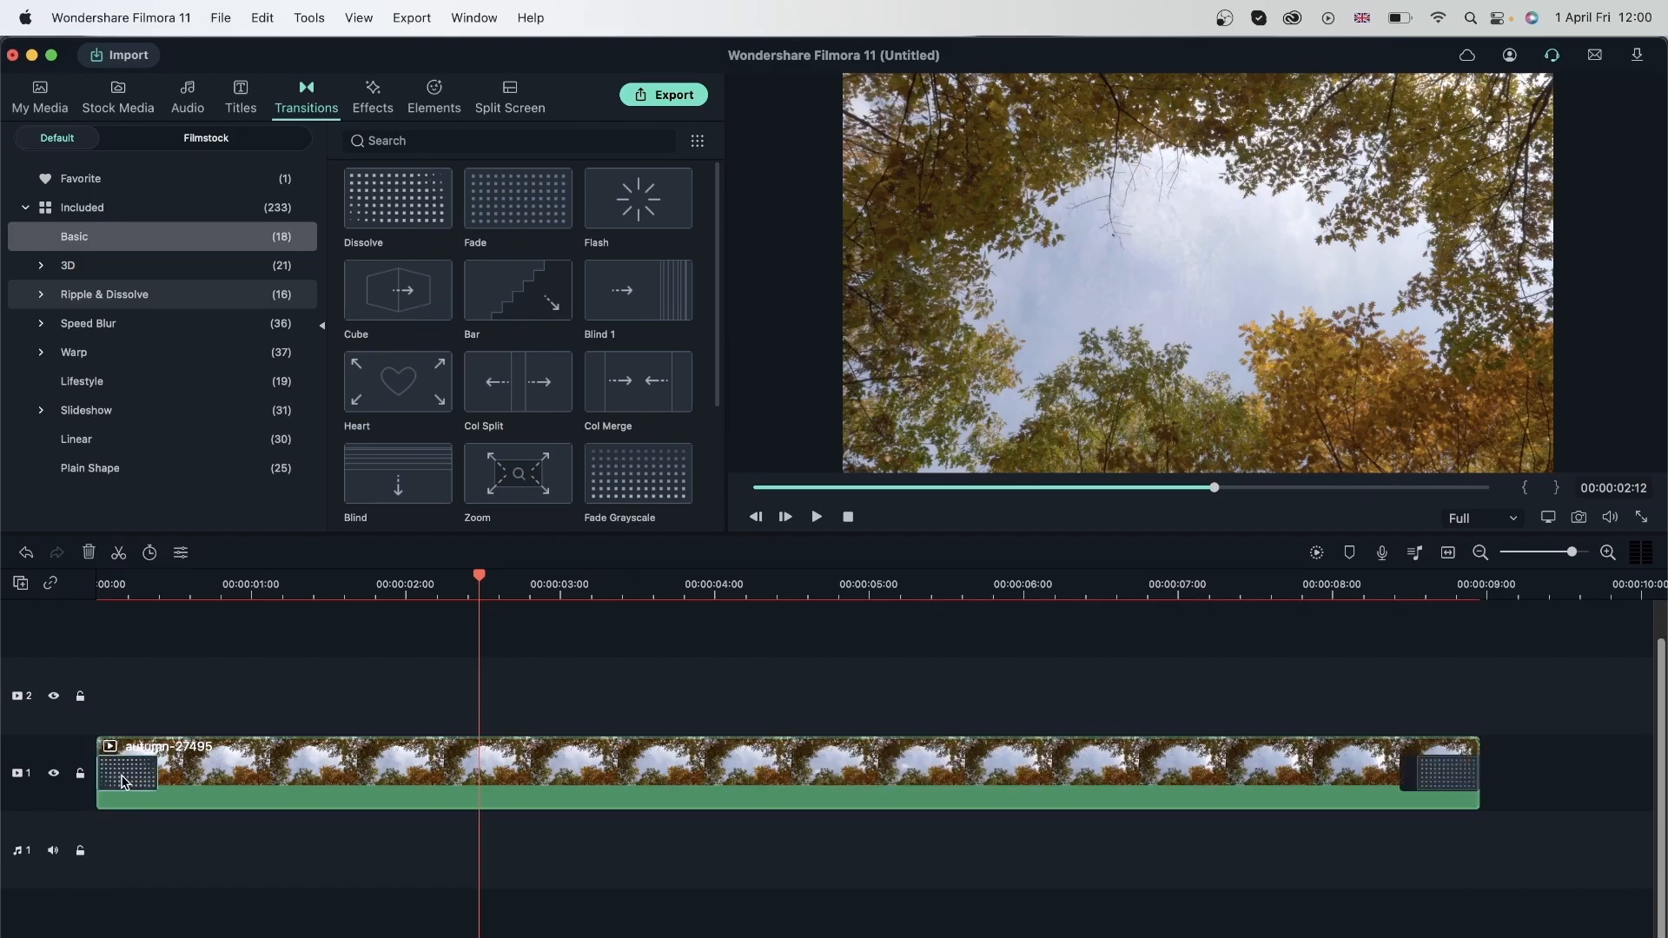
# Set the duration of the Dissolve at the autumn clip's start to 00:00:02:10 and apply that duration to all transitions
pyautogui.doubleClick(124, 782)
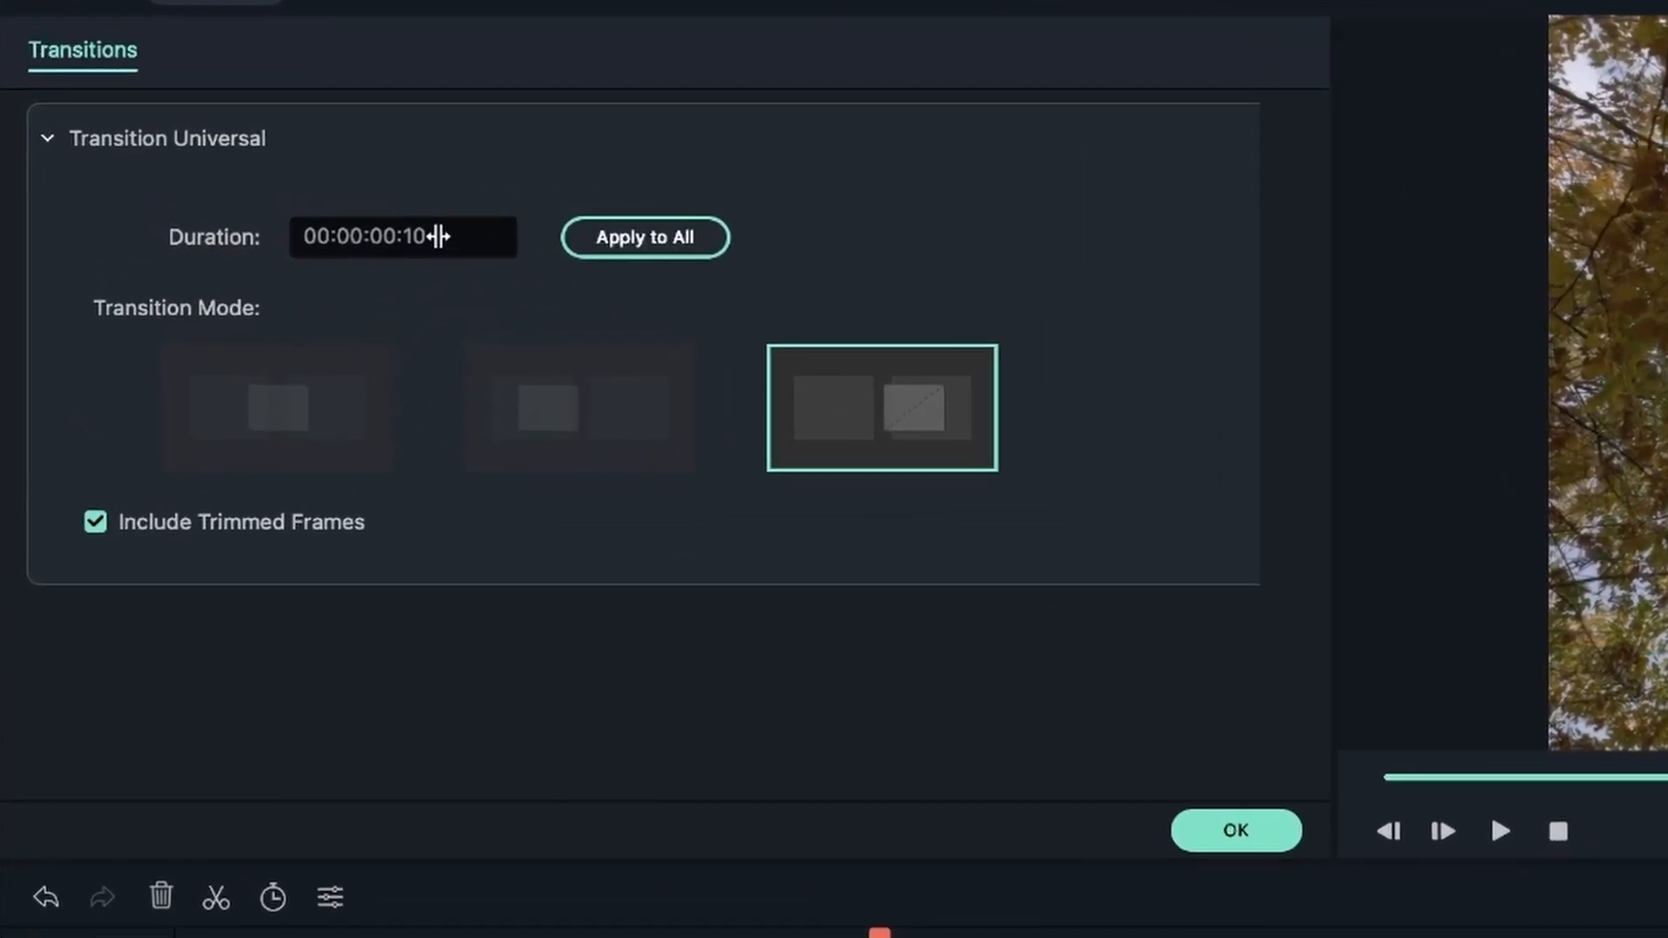
pyautogui.click(438, 237)
pyautogui.moveTo(448, 236); pyautogui.dragTo(409, 236)
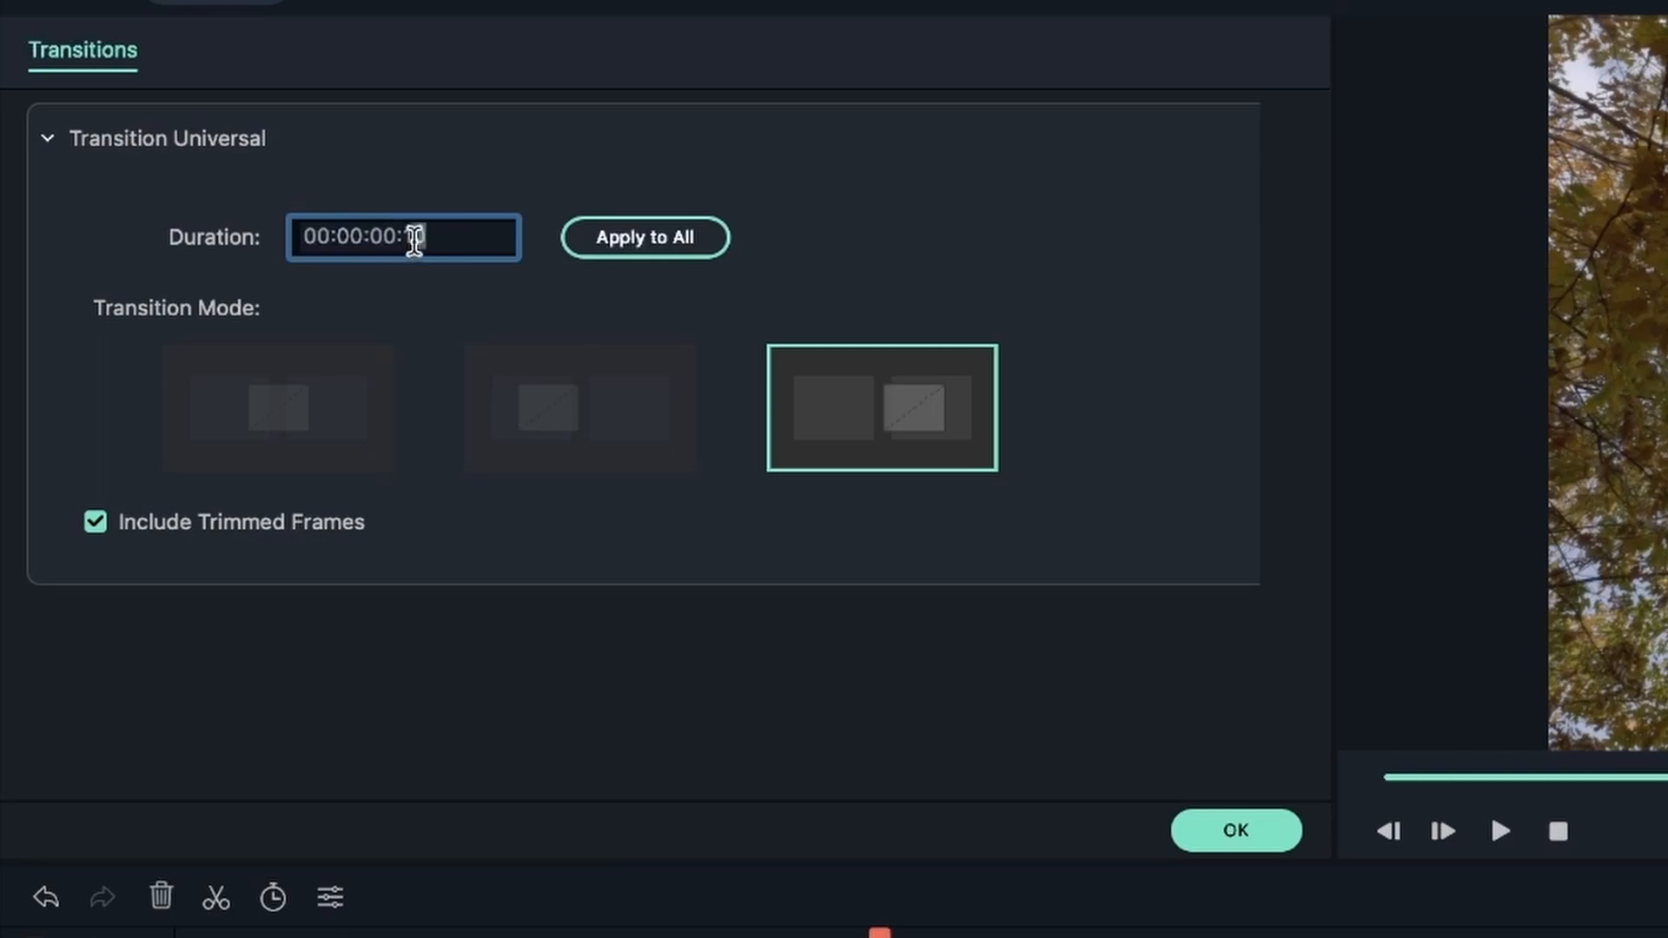
pyautogui.write('00')
pyautogui.press('BackSpace')
pyautogui.click(397, 237)
pyautogui.press('BackSpace')
pyautogui.write('2')
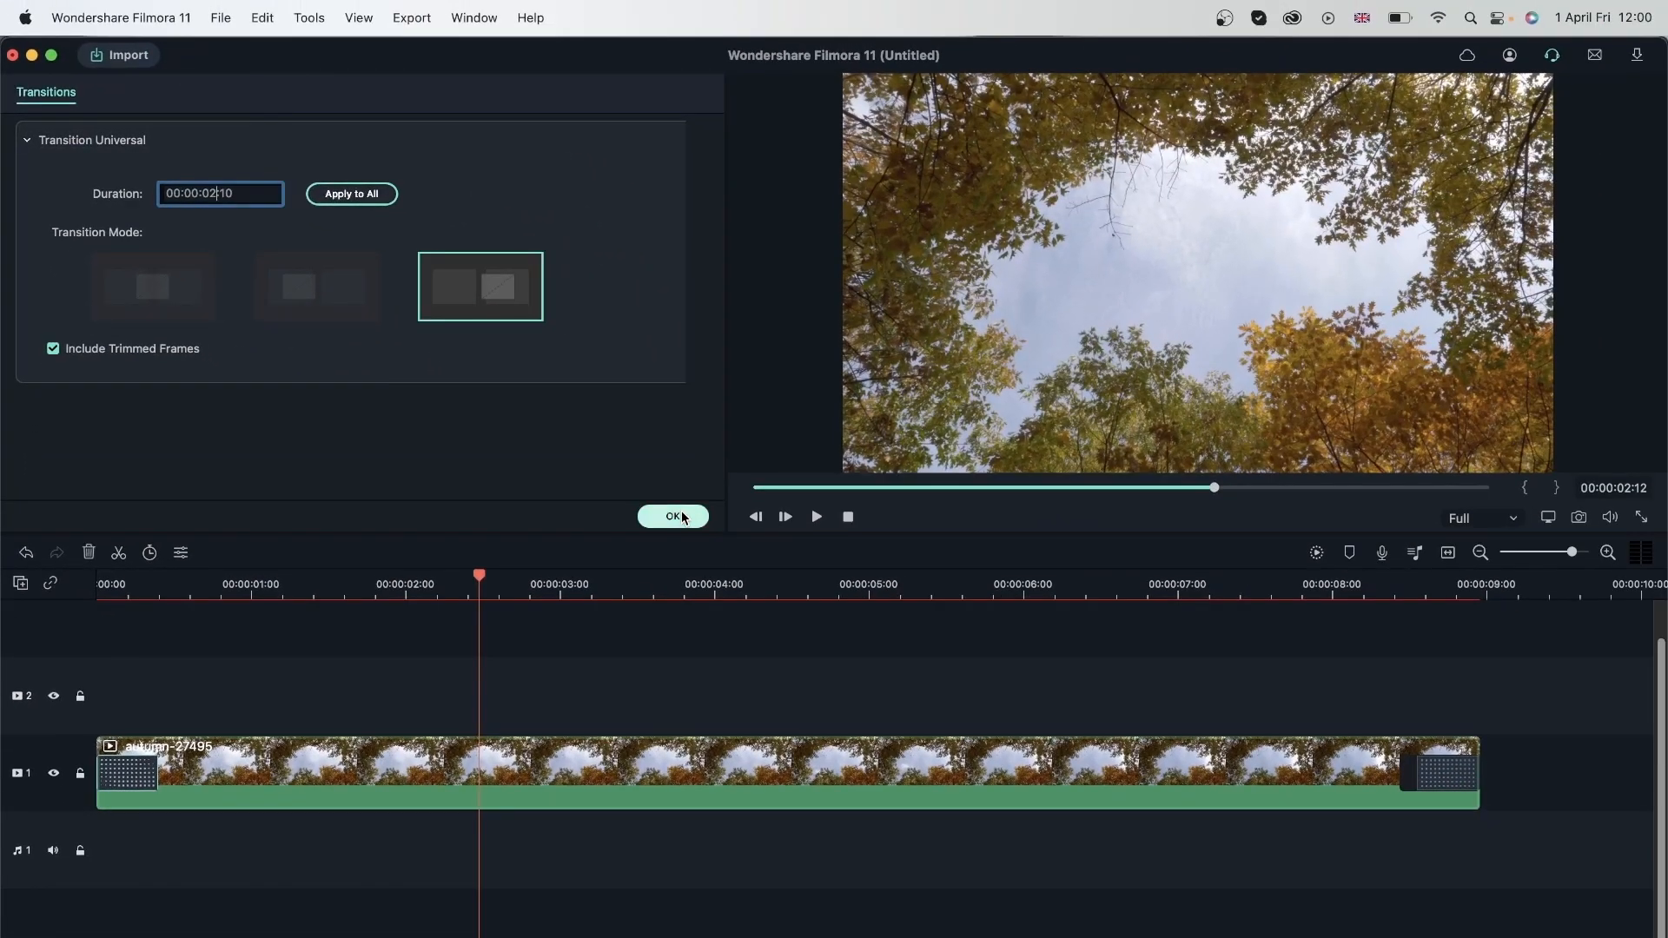
pyautogui.click(1235, 829)
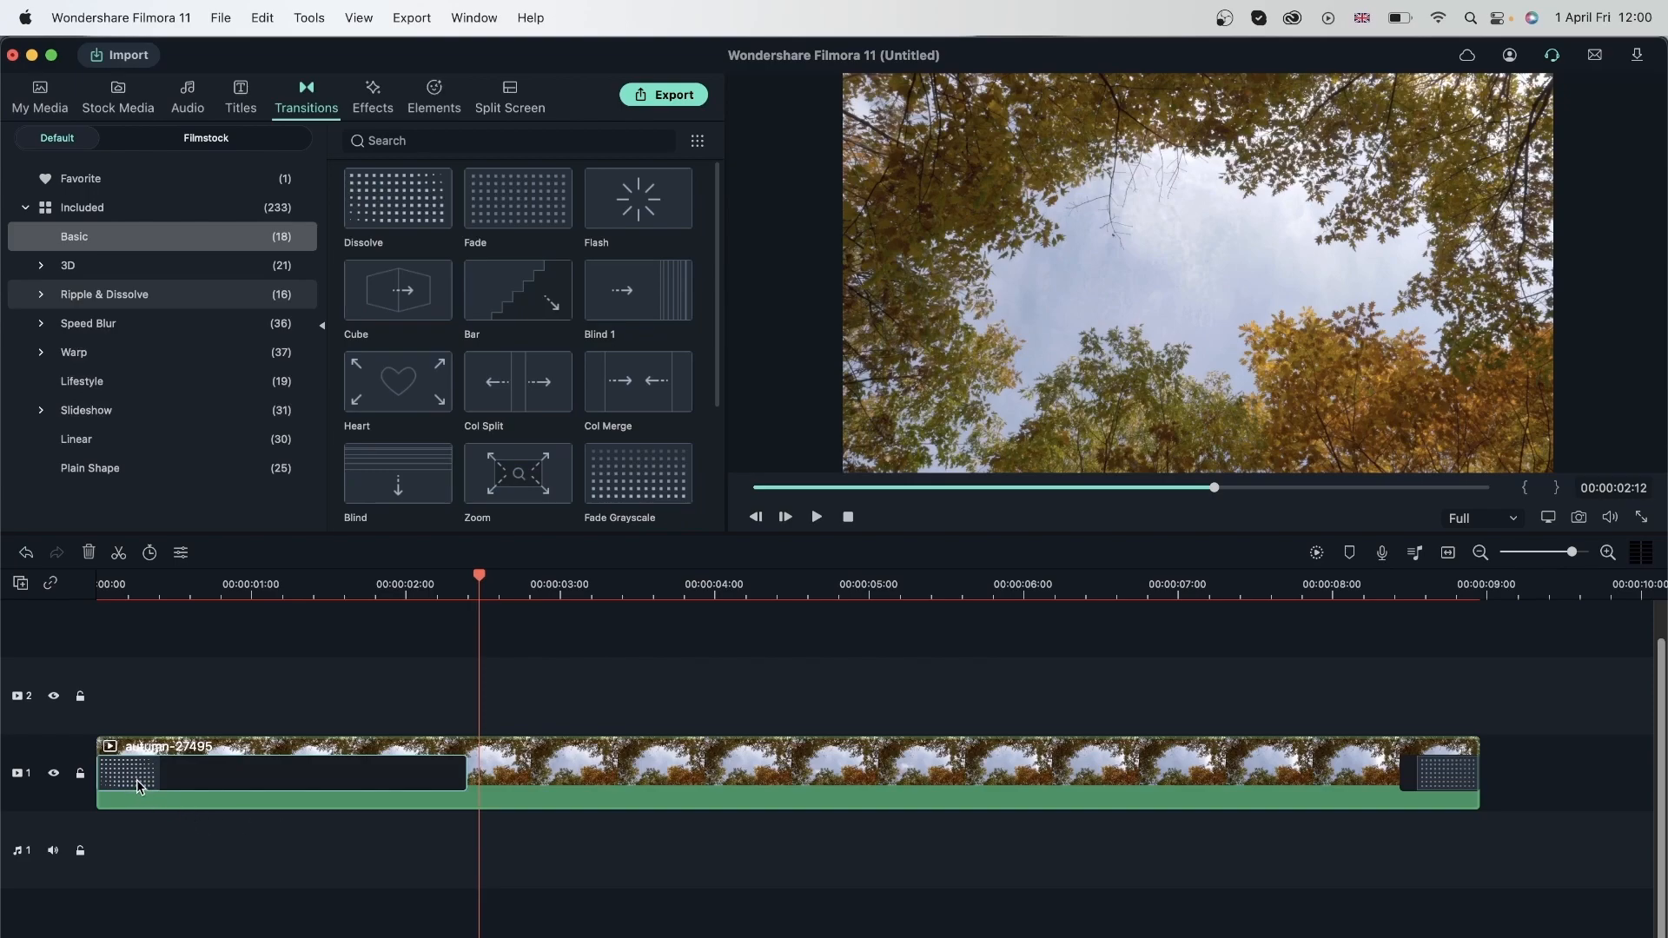
pyautogui.doubleClick(137, 780)
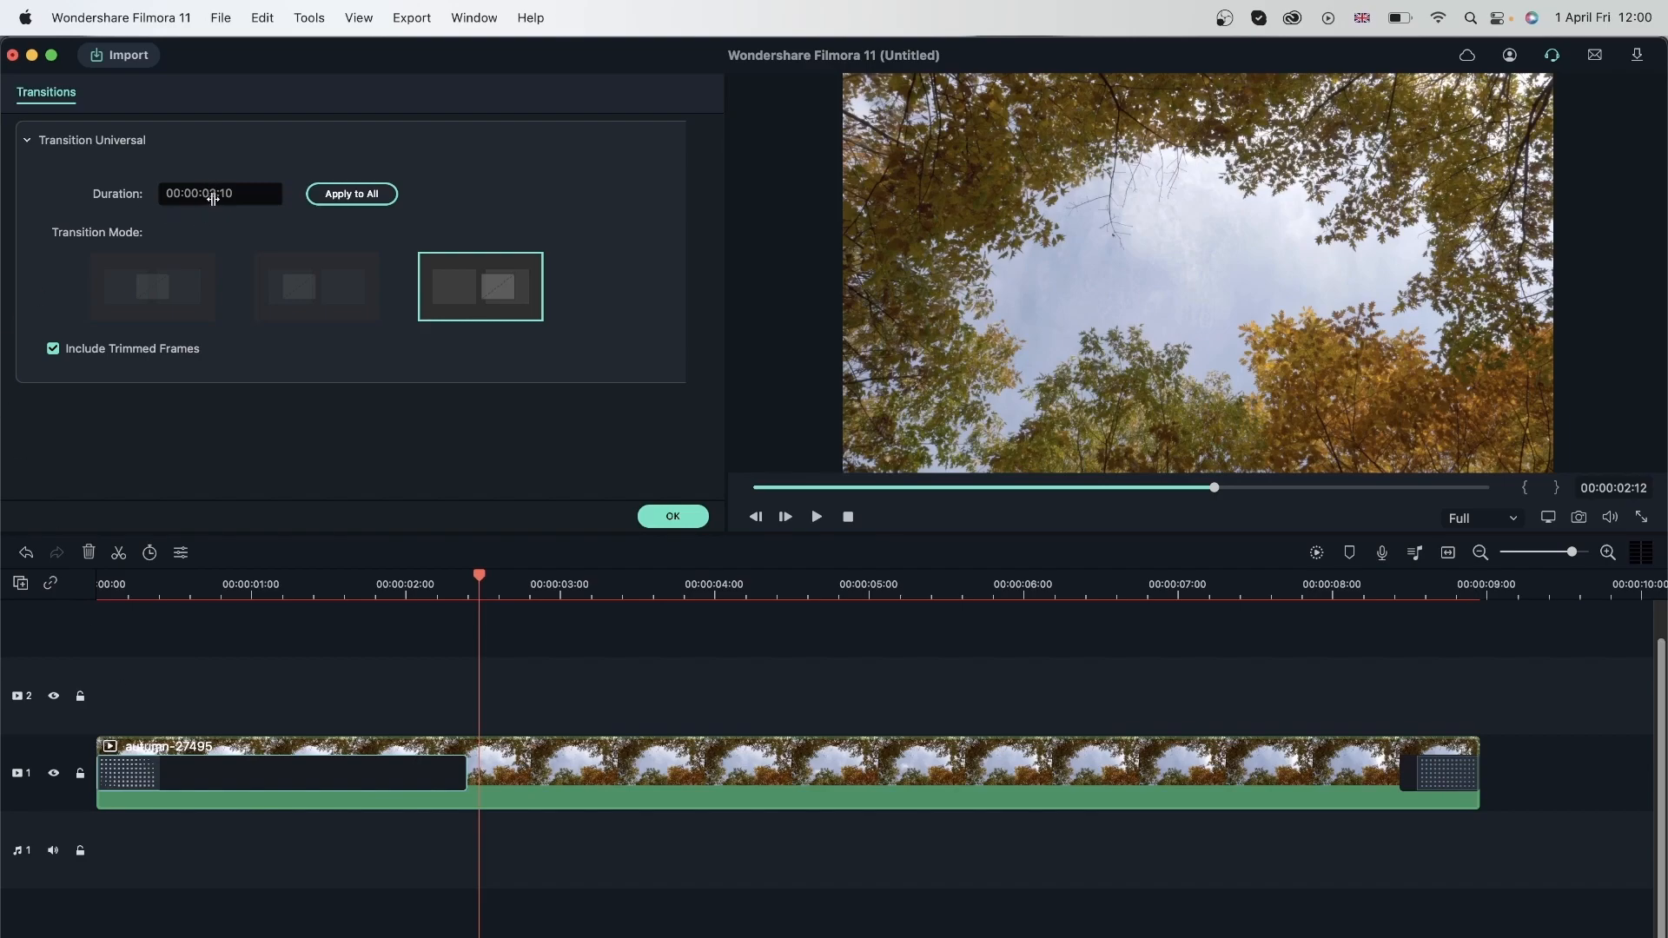
pyautogui.click(363, 199)
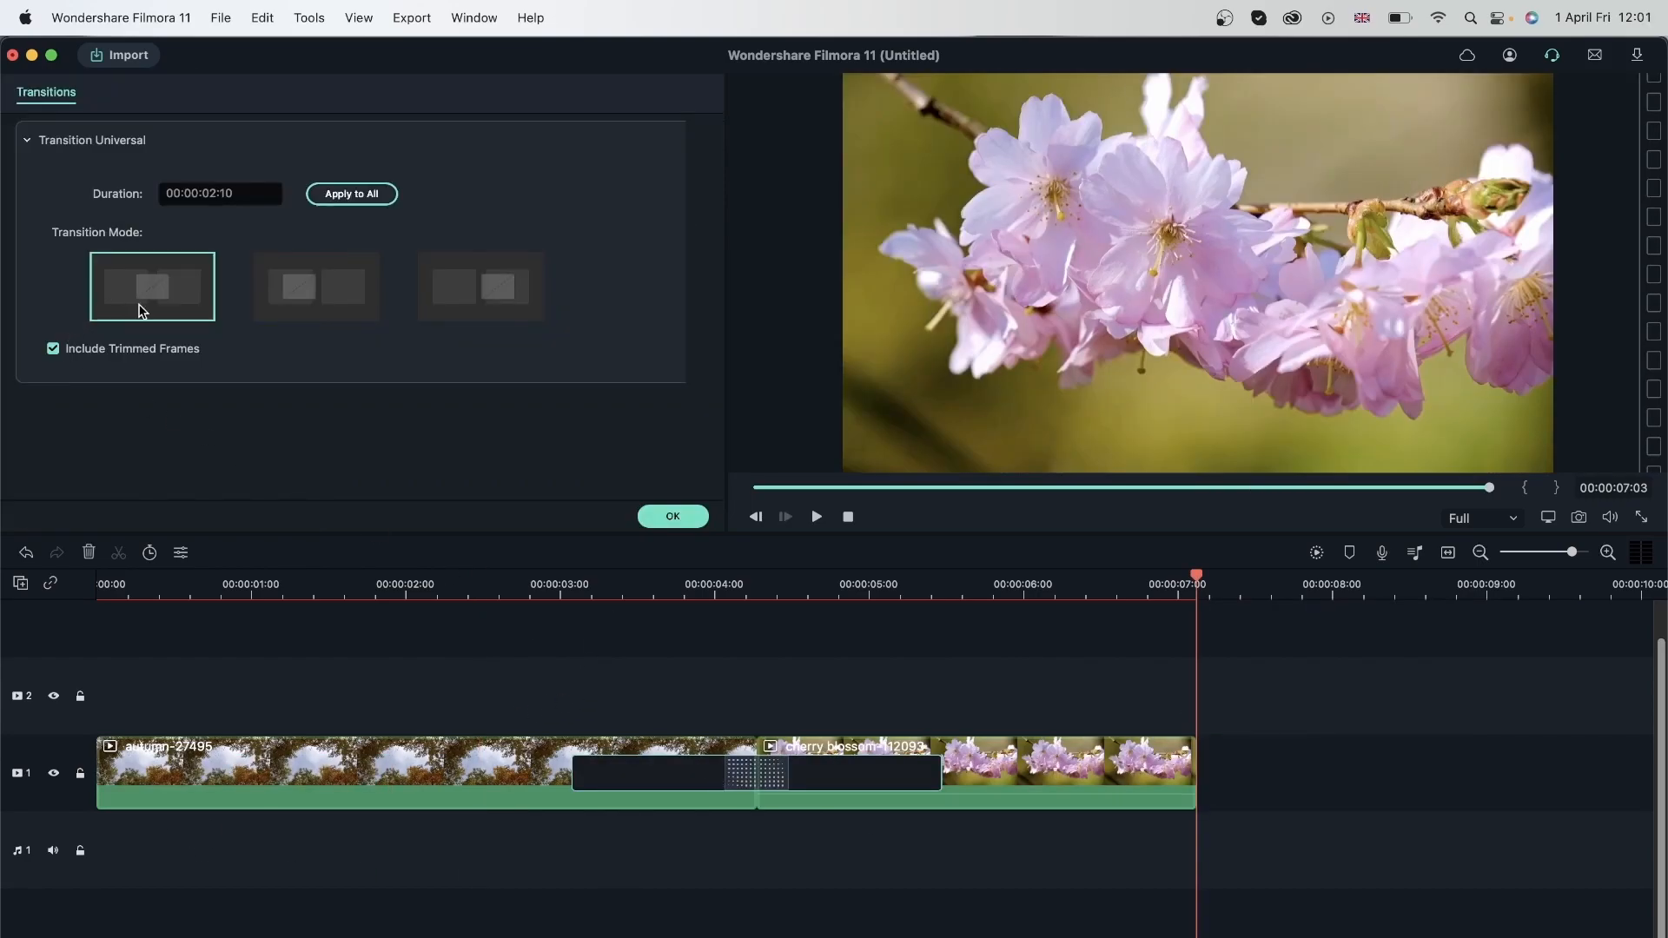
# Switch the transition mode to lie wholly on the autumn clip, and finally wholly on the cherry blossom clip, with the playhead at 00:00:04:05
pyautogui.click(343, 298)
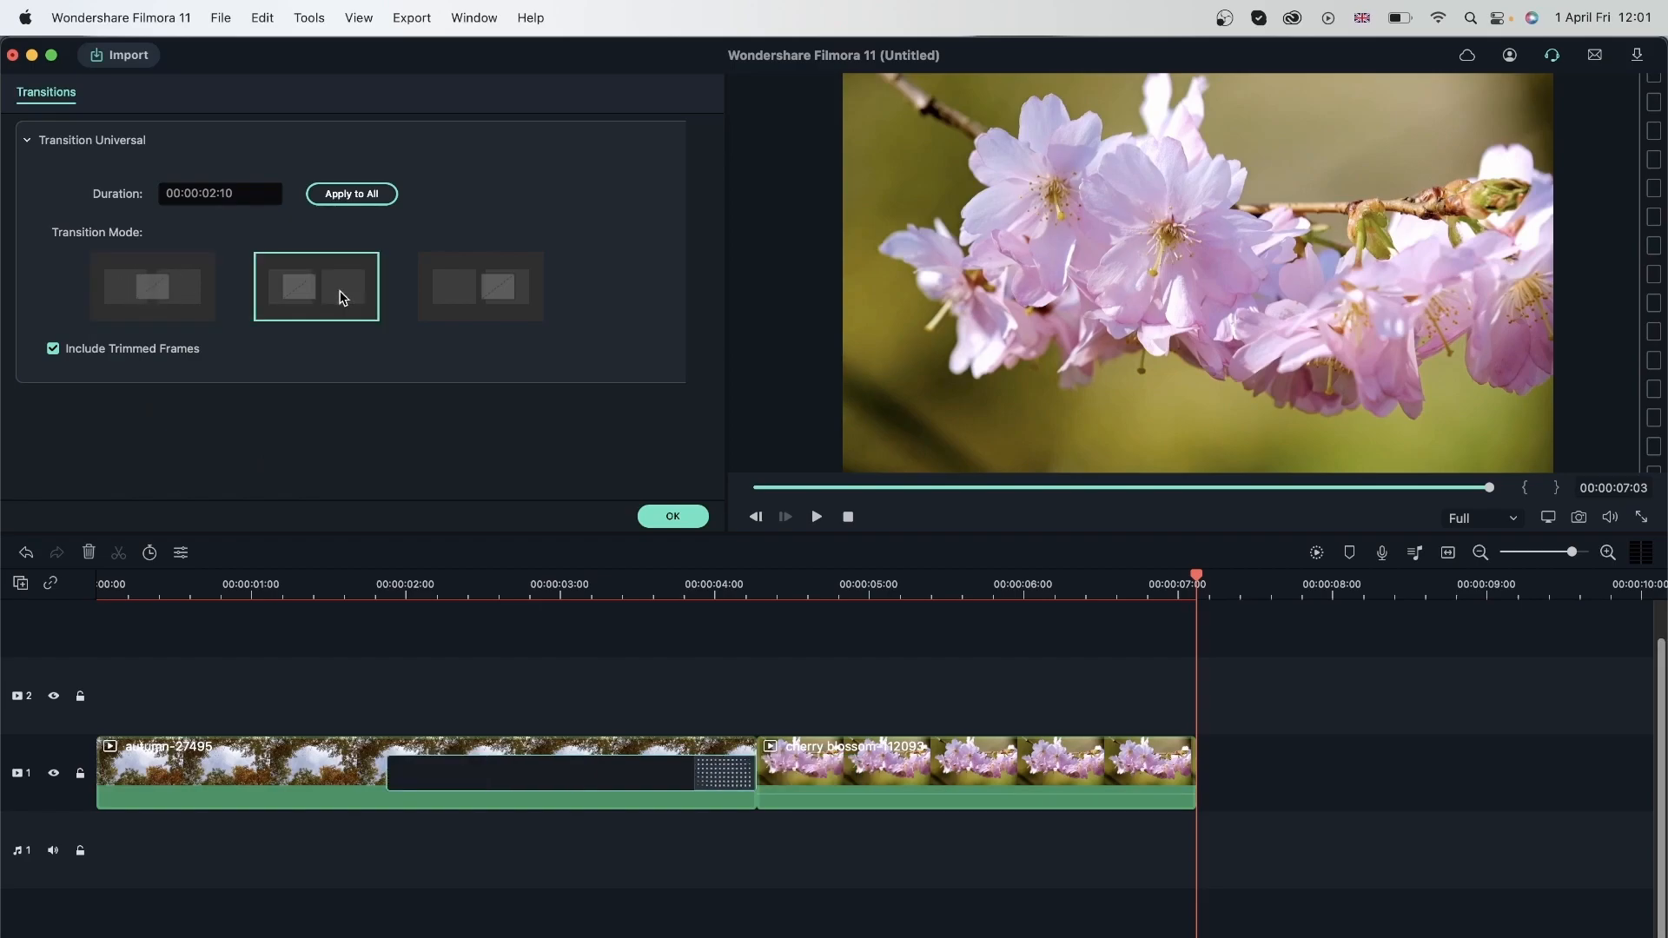
pyautogui.click(476, 296)
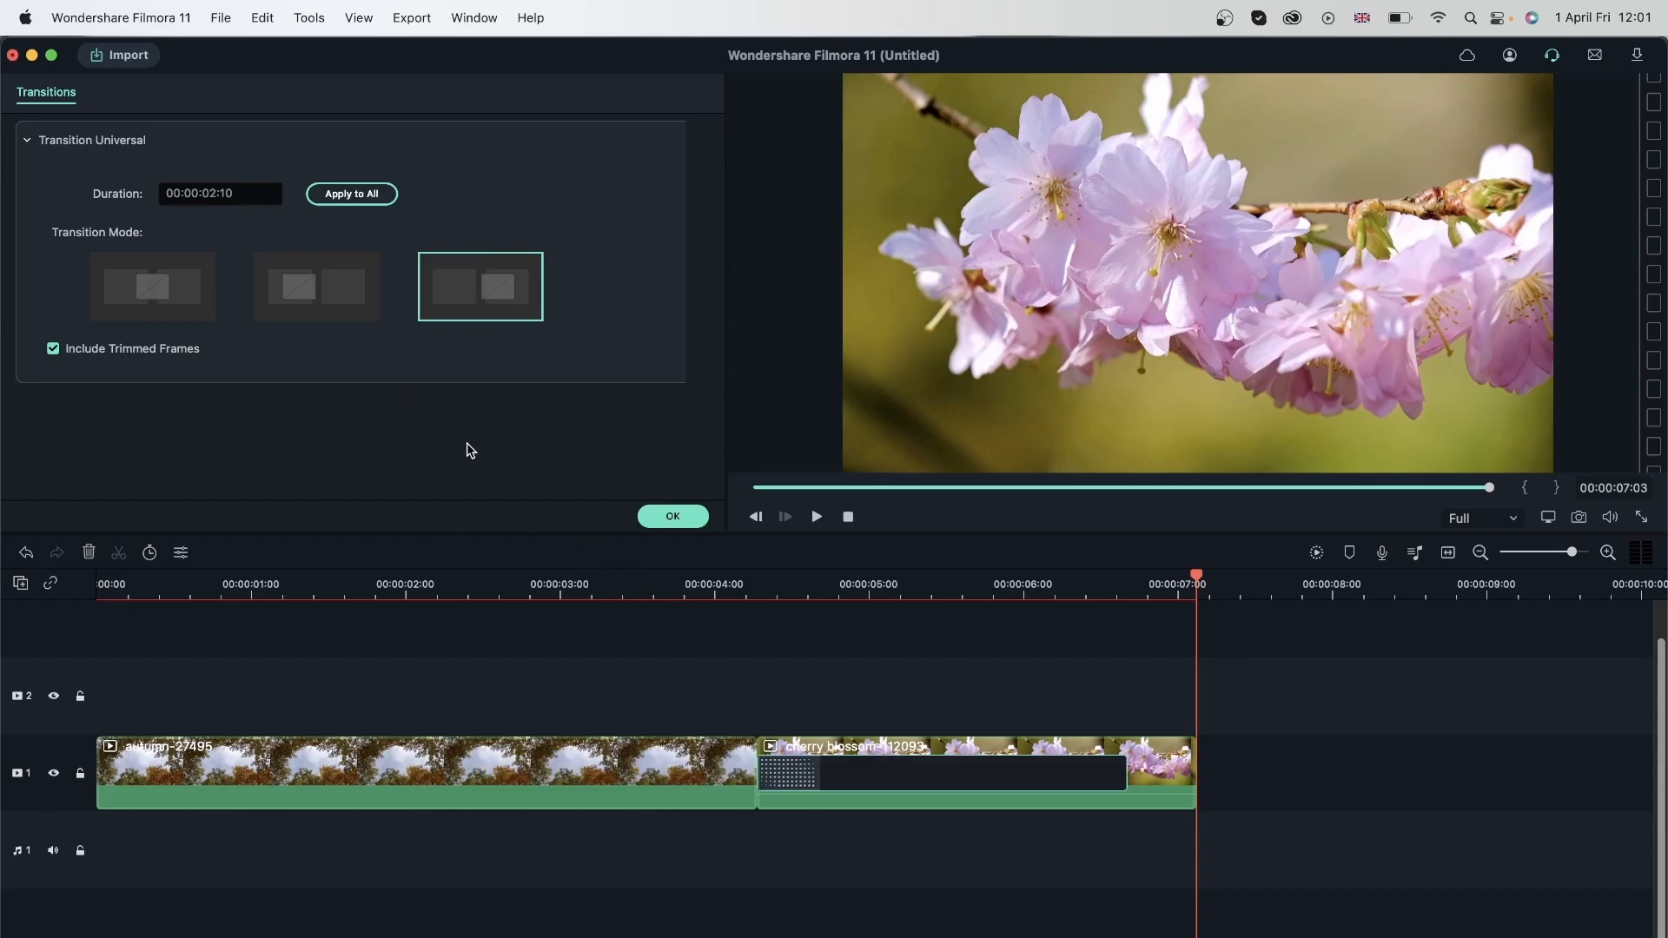
pyautogui.click(740, 575)
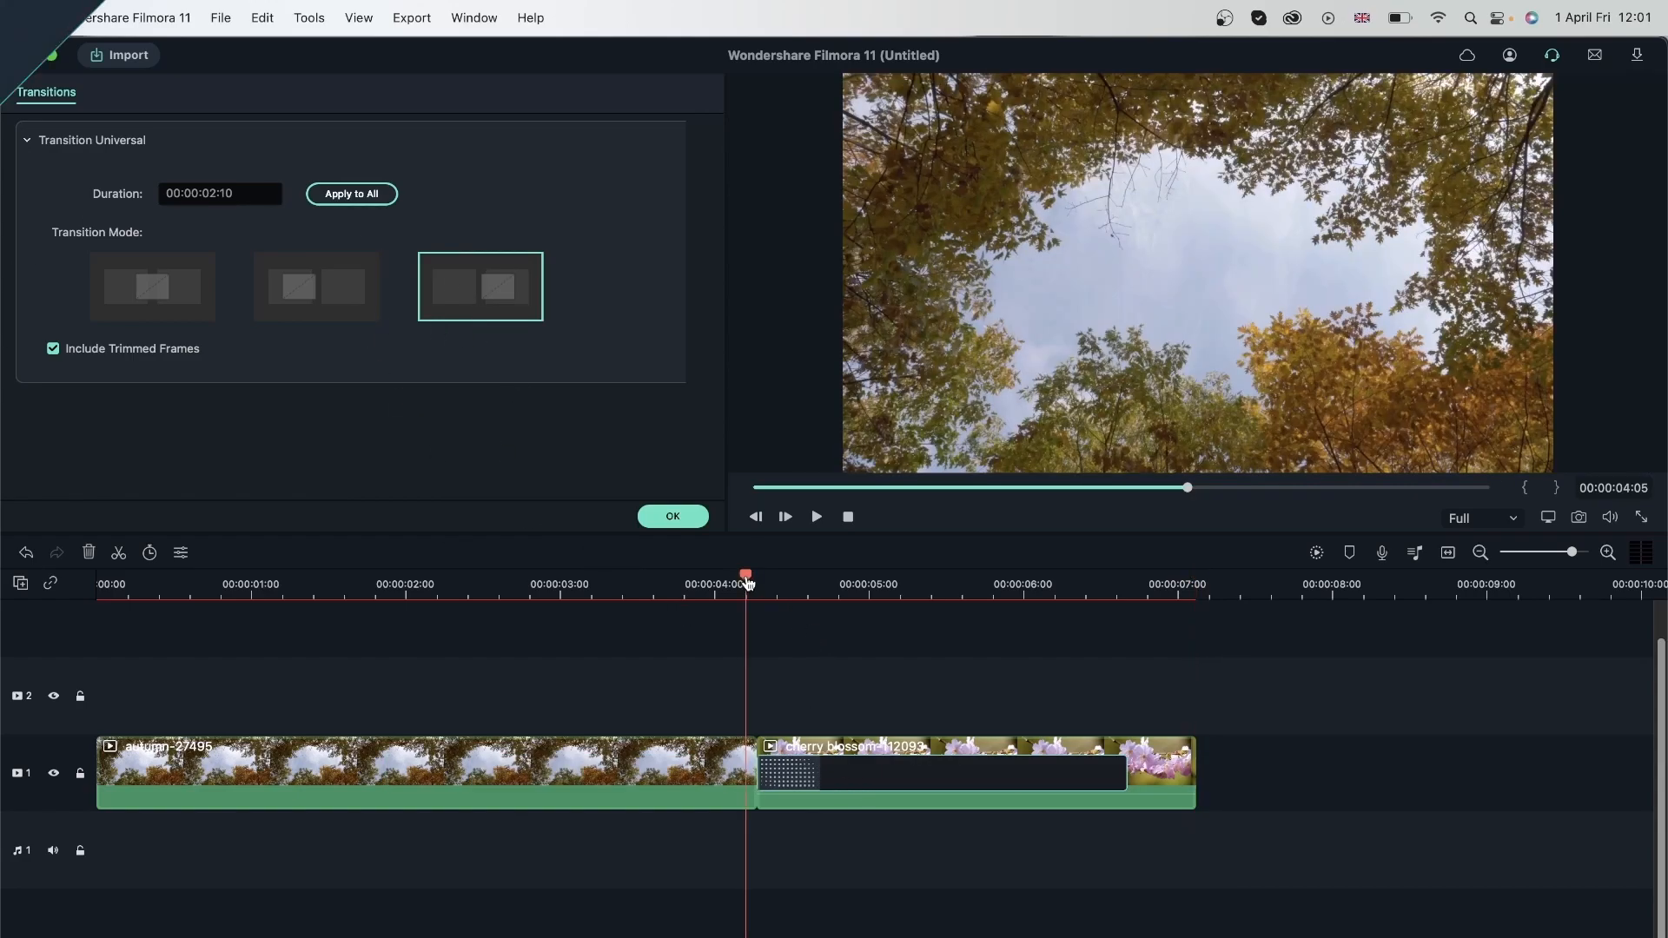